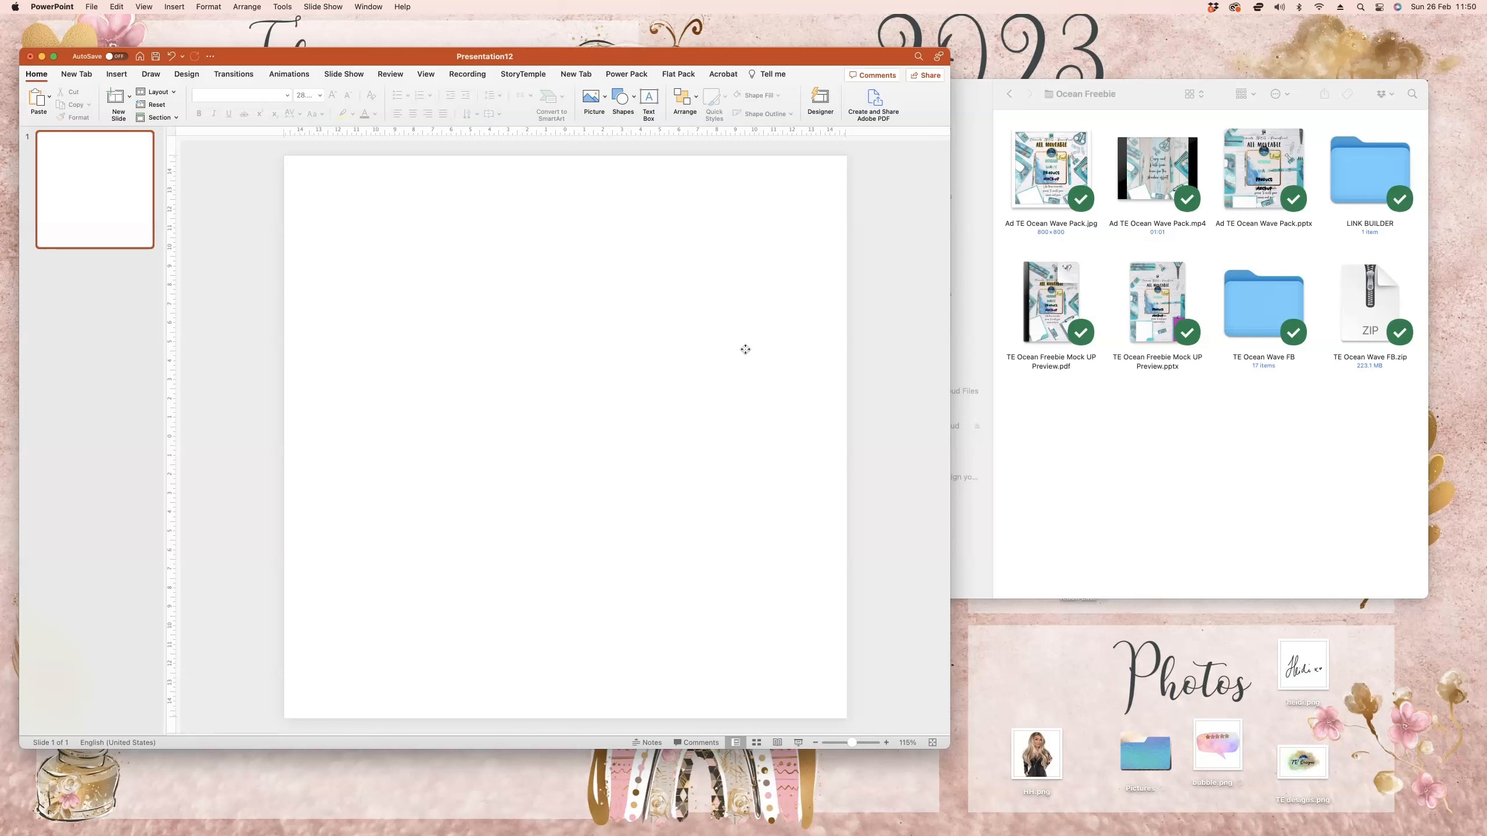
- In Finder, open the TE Ocean Wave FB folder and move its window clear of the blank presentation
click(1259, 488)
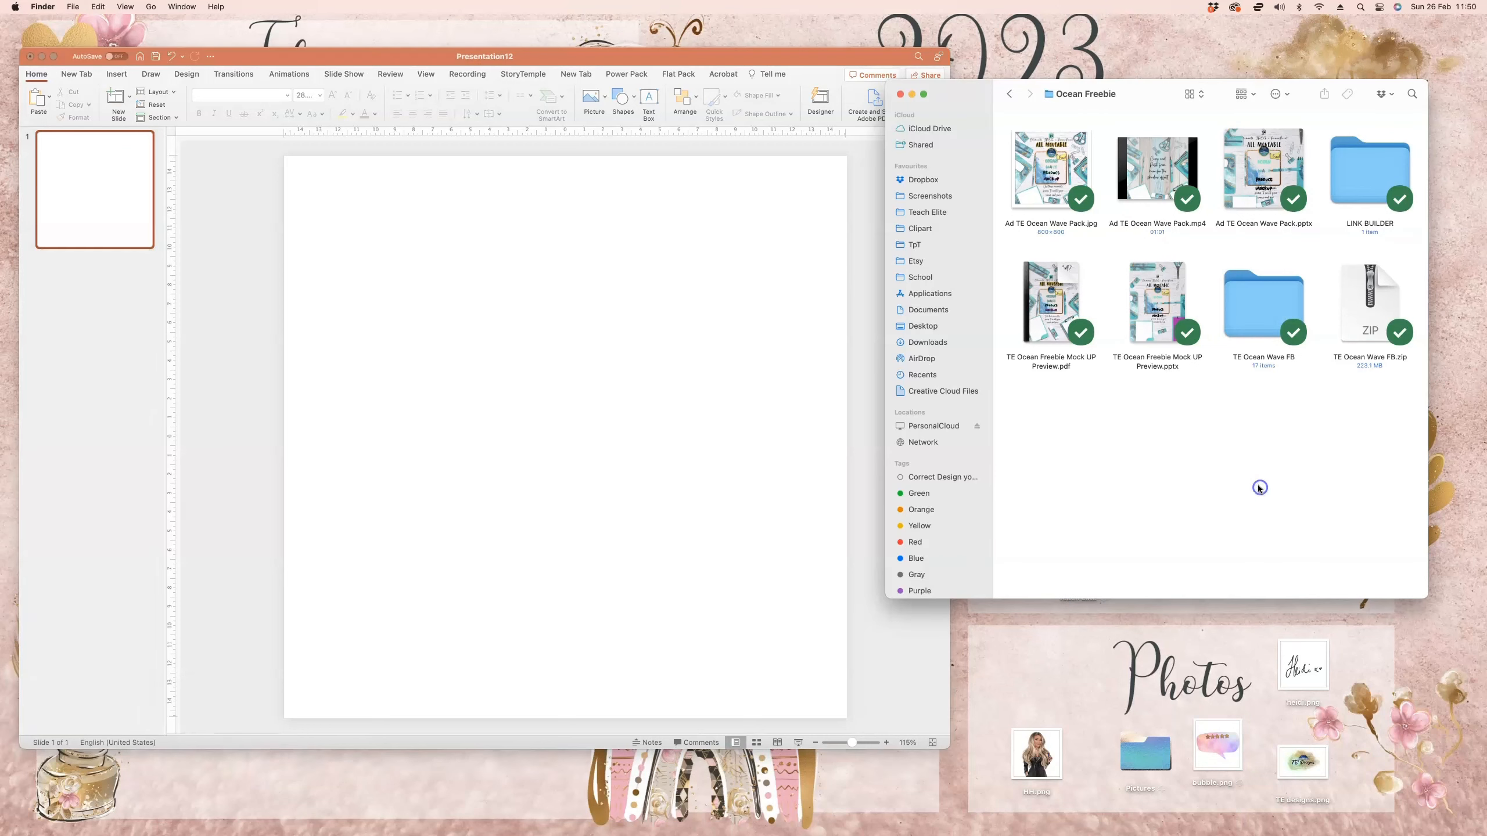
click(1262, 316)
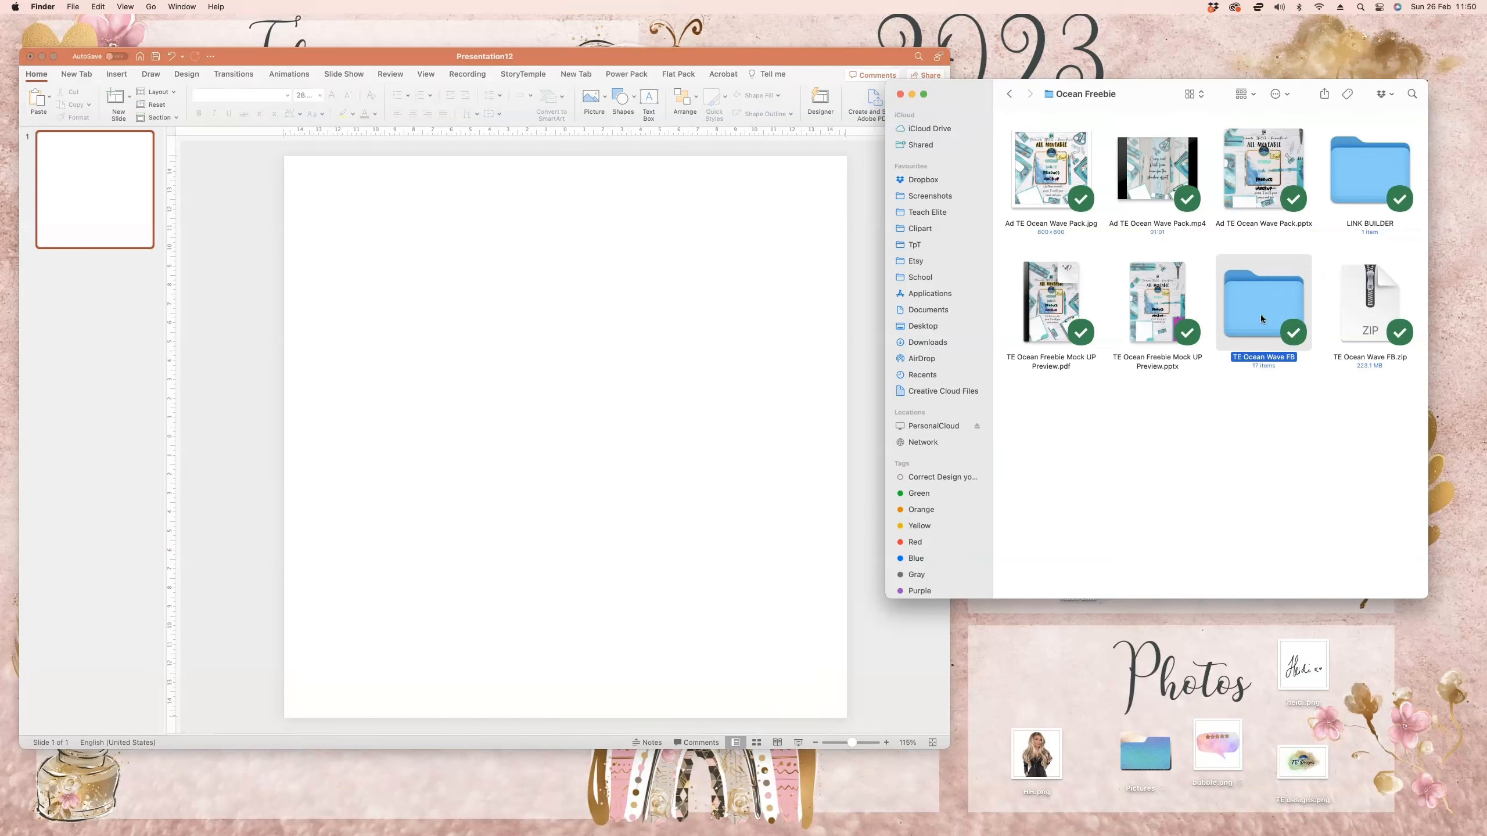
double_click(1260, 315)
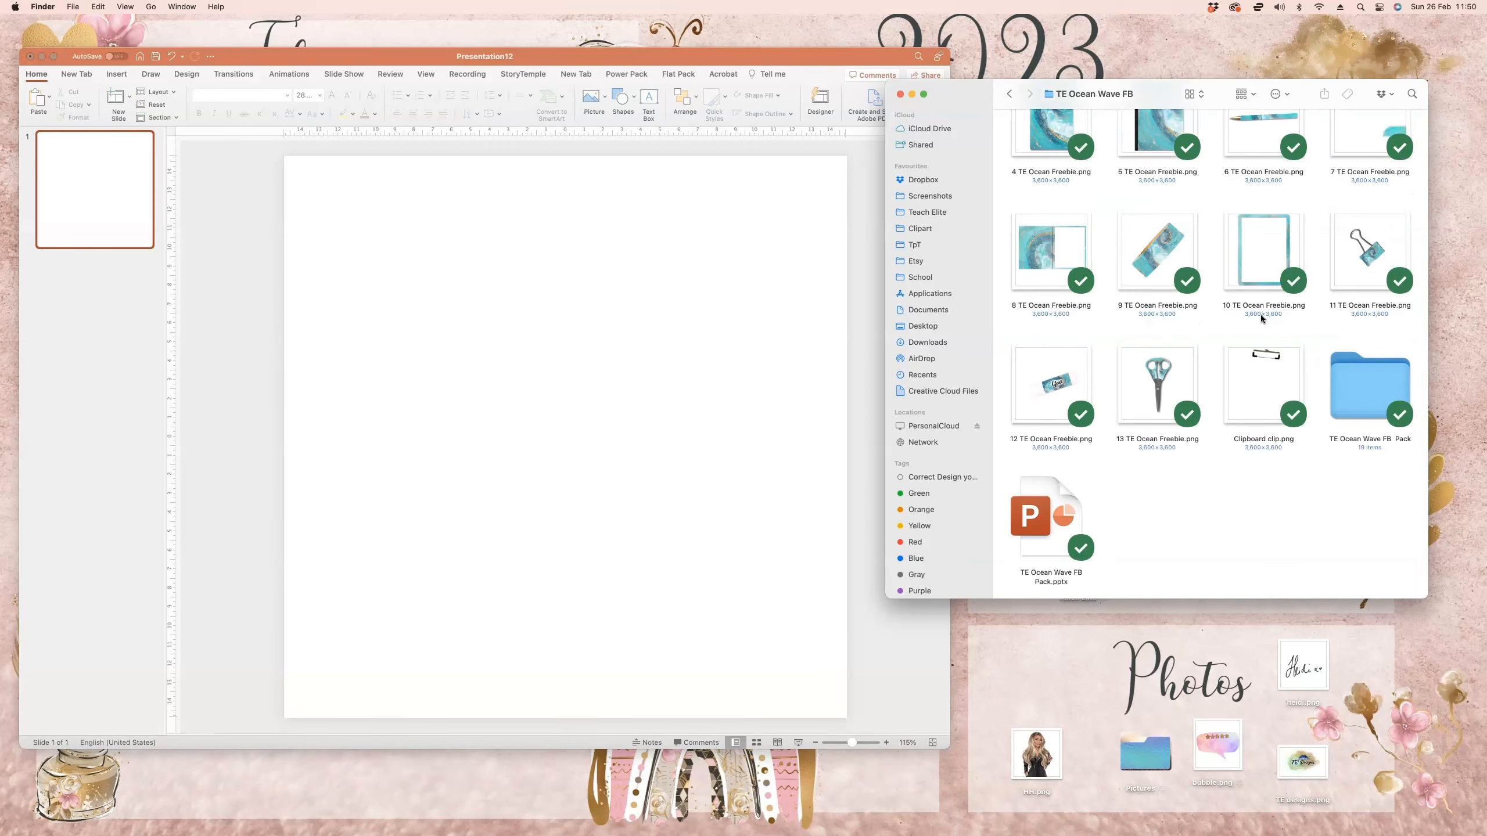
click(1250, 347)
scroll(1220, 426, up, 3)
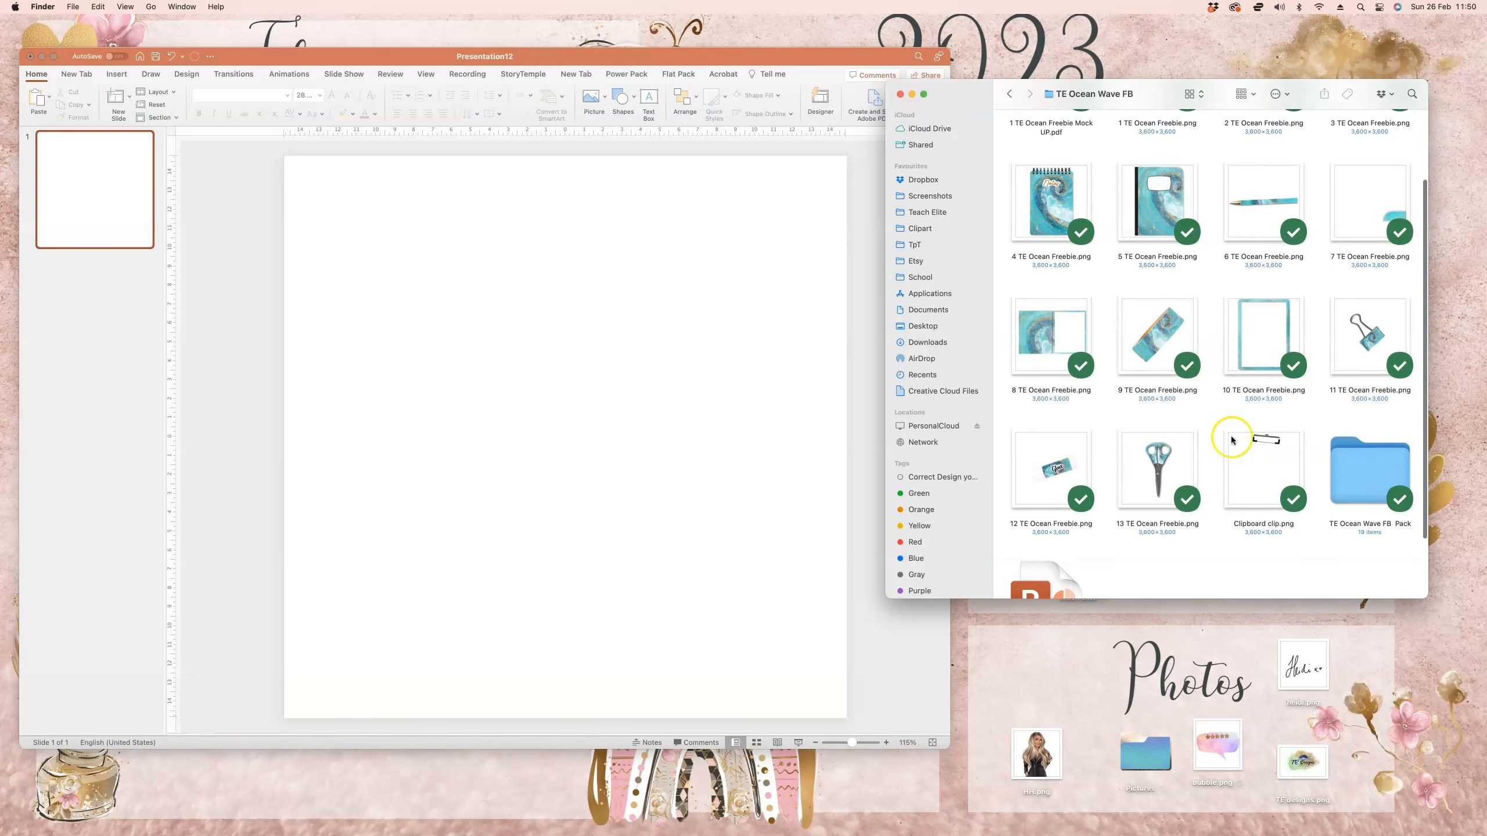
scroll(1309, 472, up, 1)
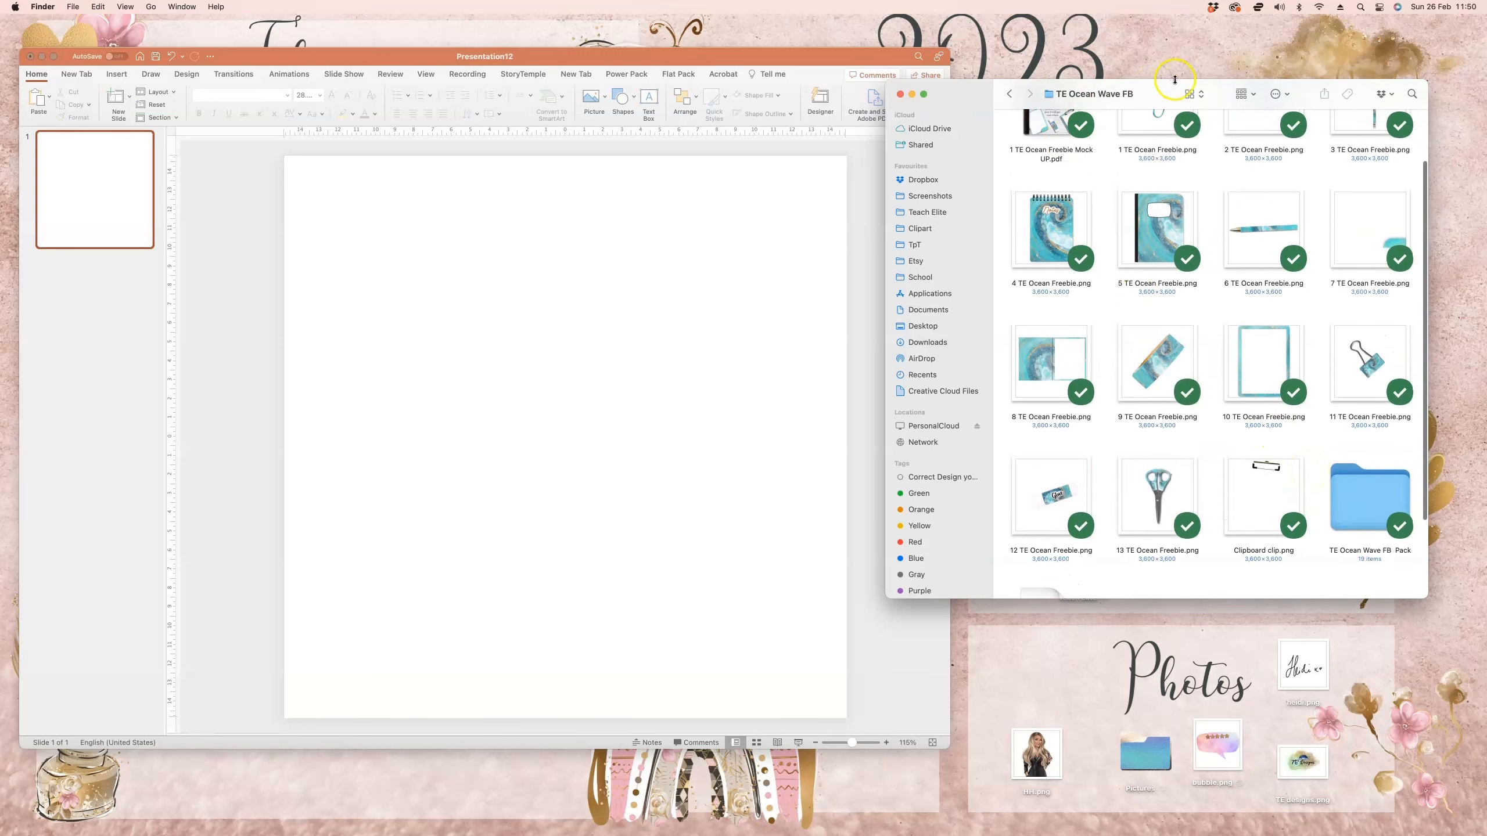
drag(1158, 93, 1168, 34)
- Open the TE Square Boho folder from TpT, MOCU UP RANGE, TE Paper Underlay in a second Finder window, placed below the first
double_click(1079, 561)
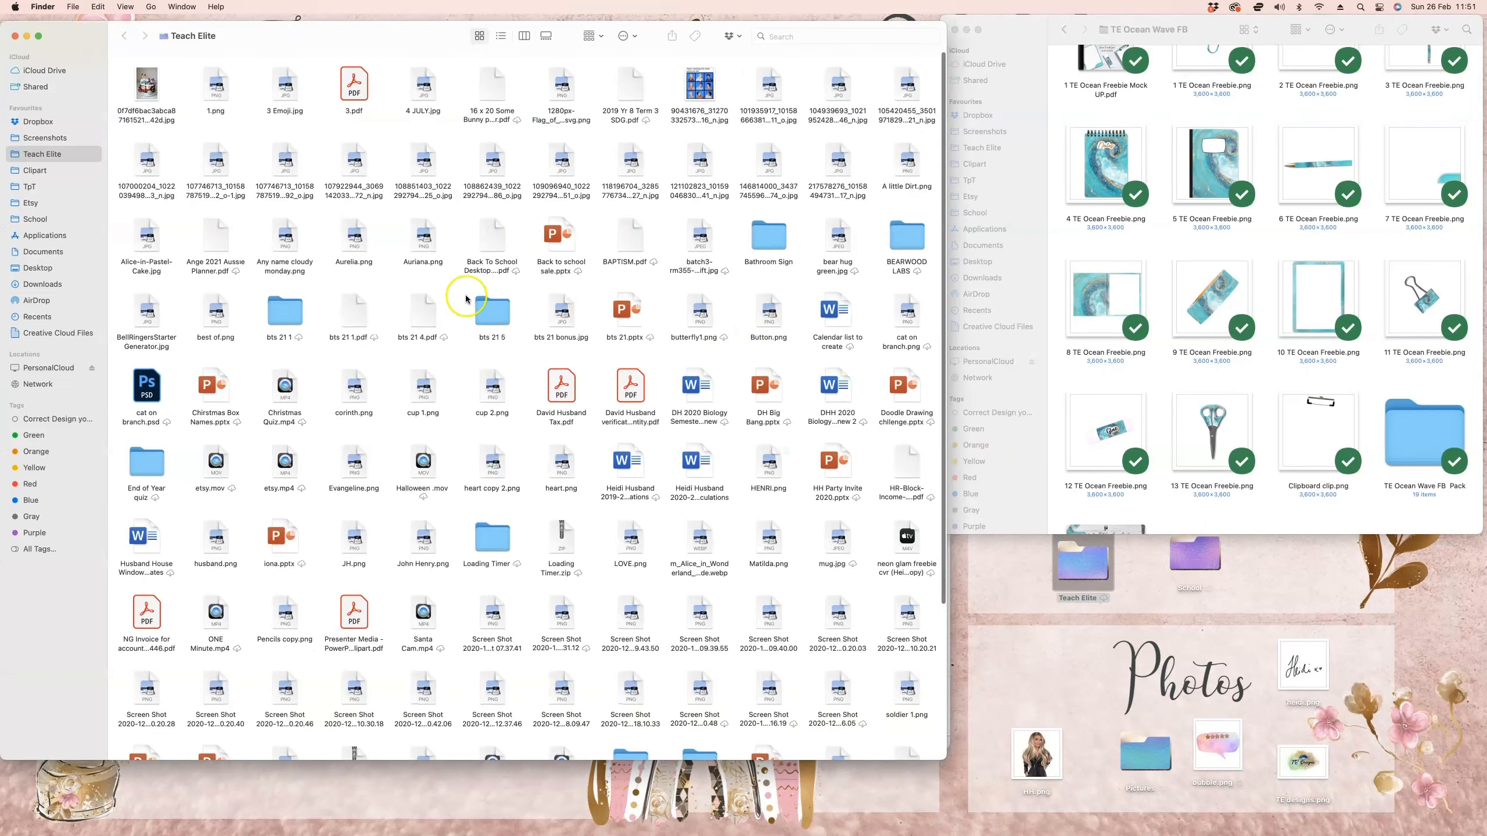
click(30, 187)
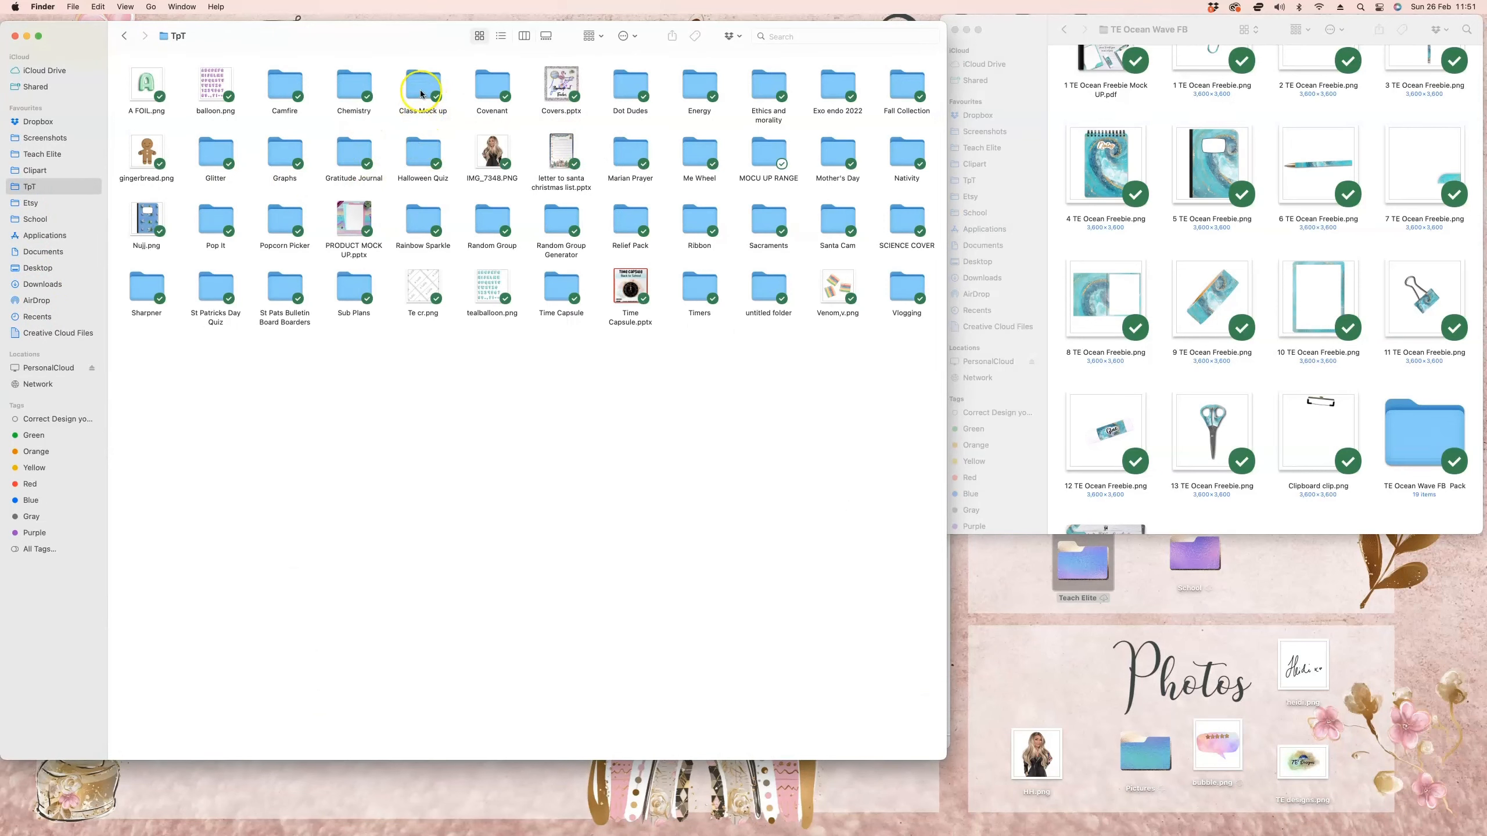
double_click(764, 160)
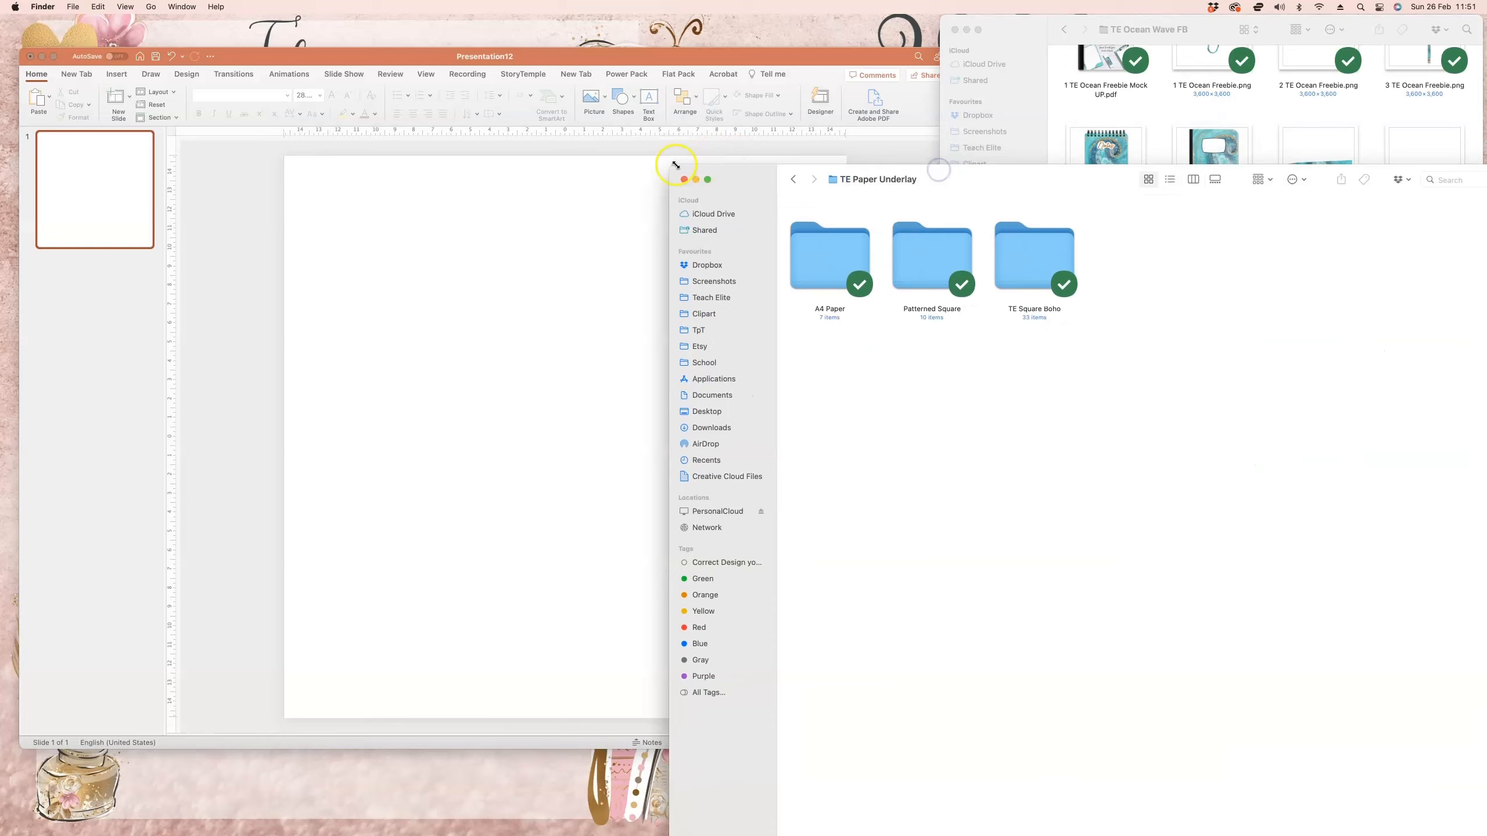
drag(674, 159, 1054, 373)
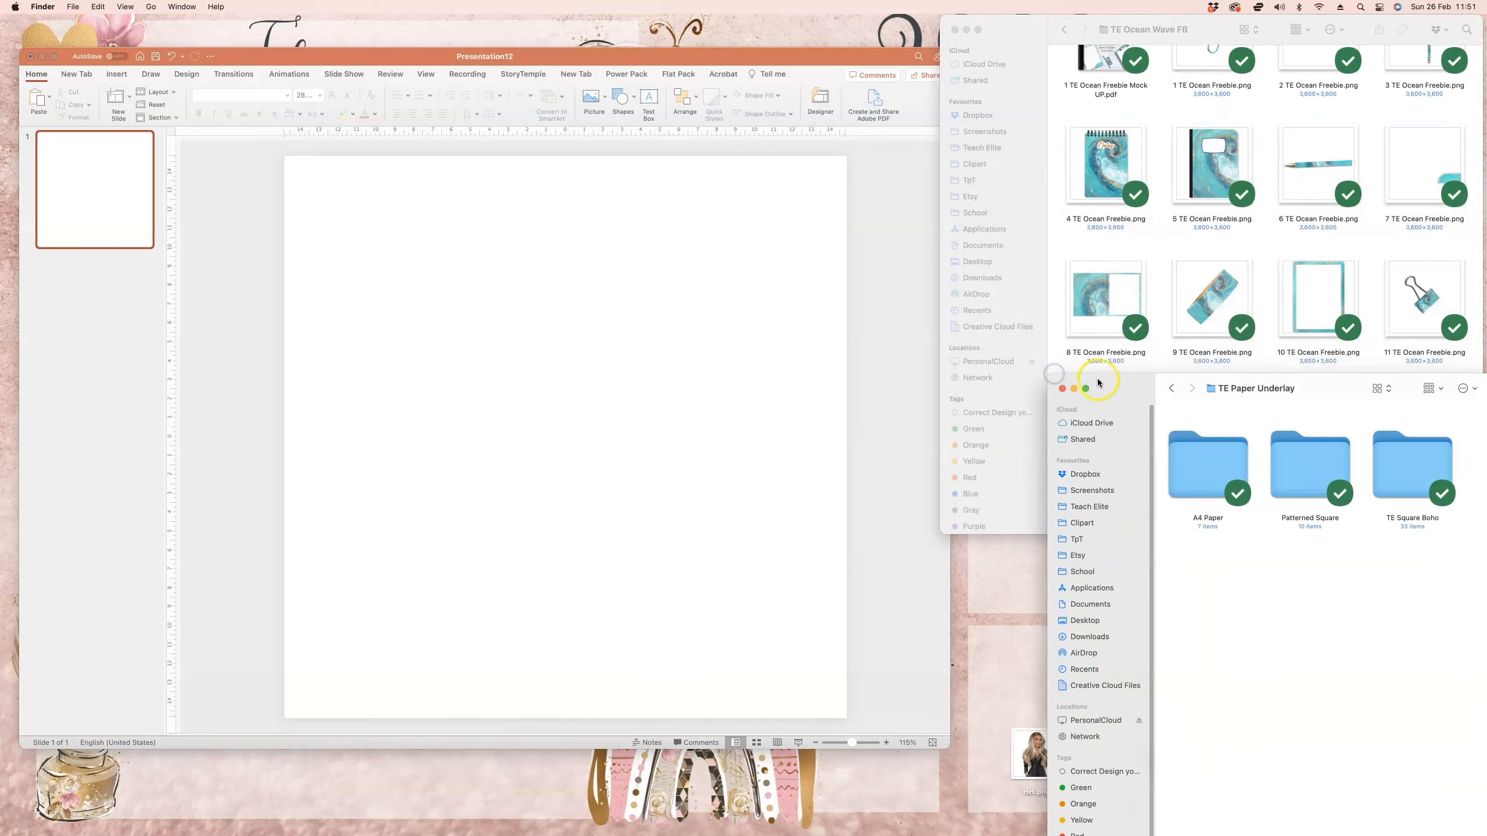
drag(1315, 395, 1180, 481)
click(1263, 566)
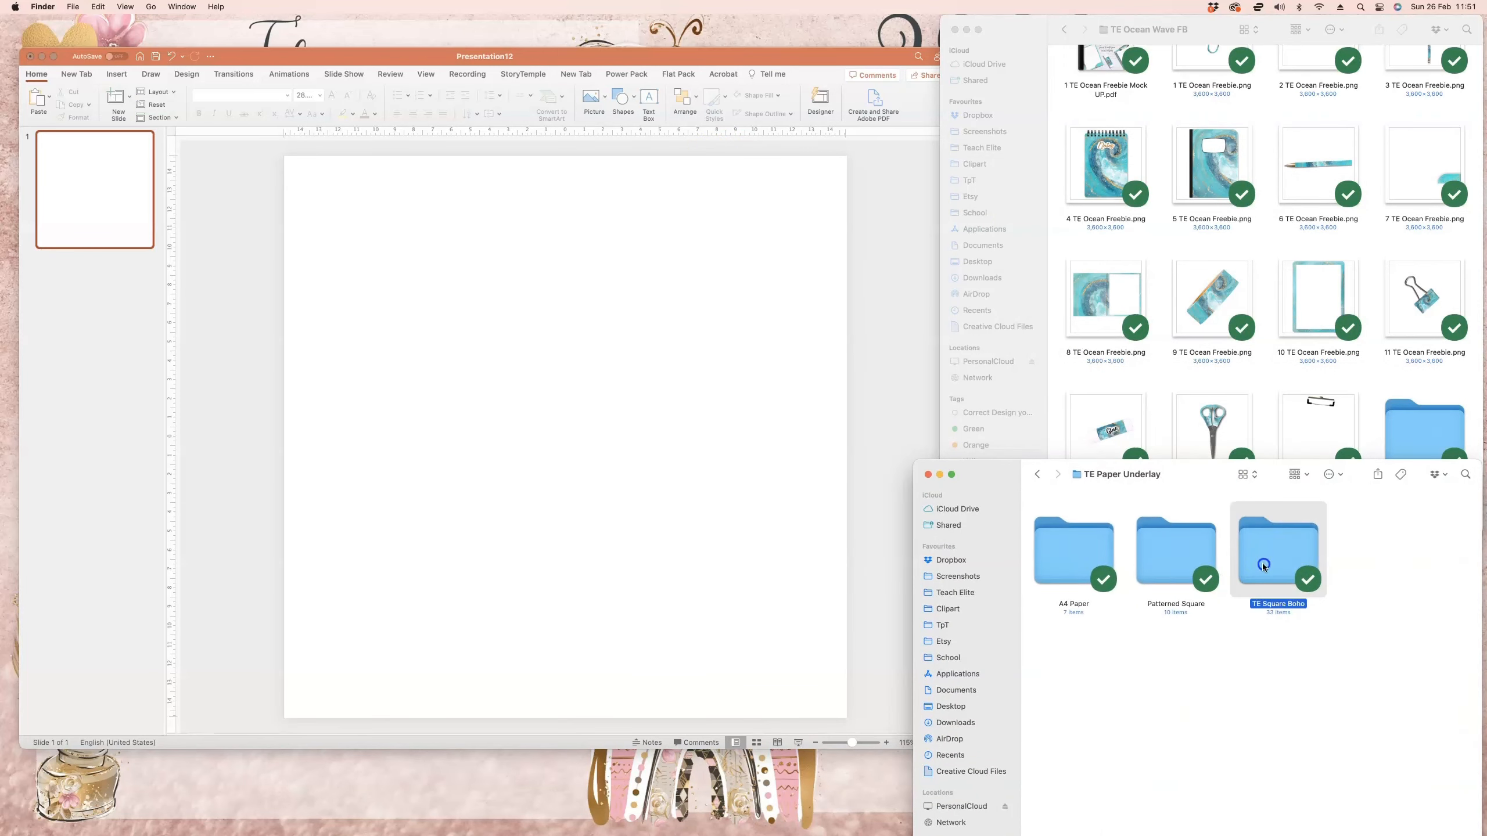
double_click(1263, 565)
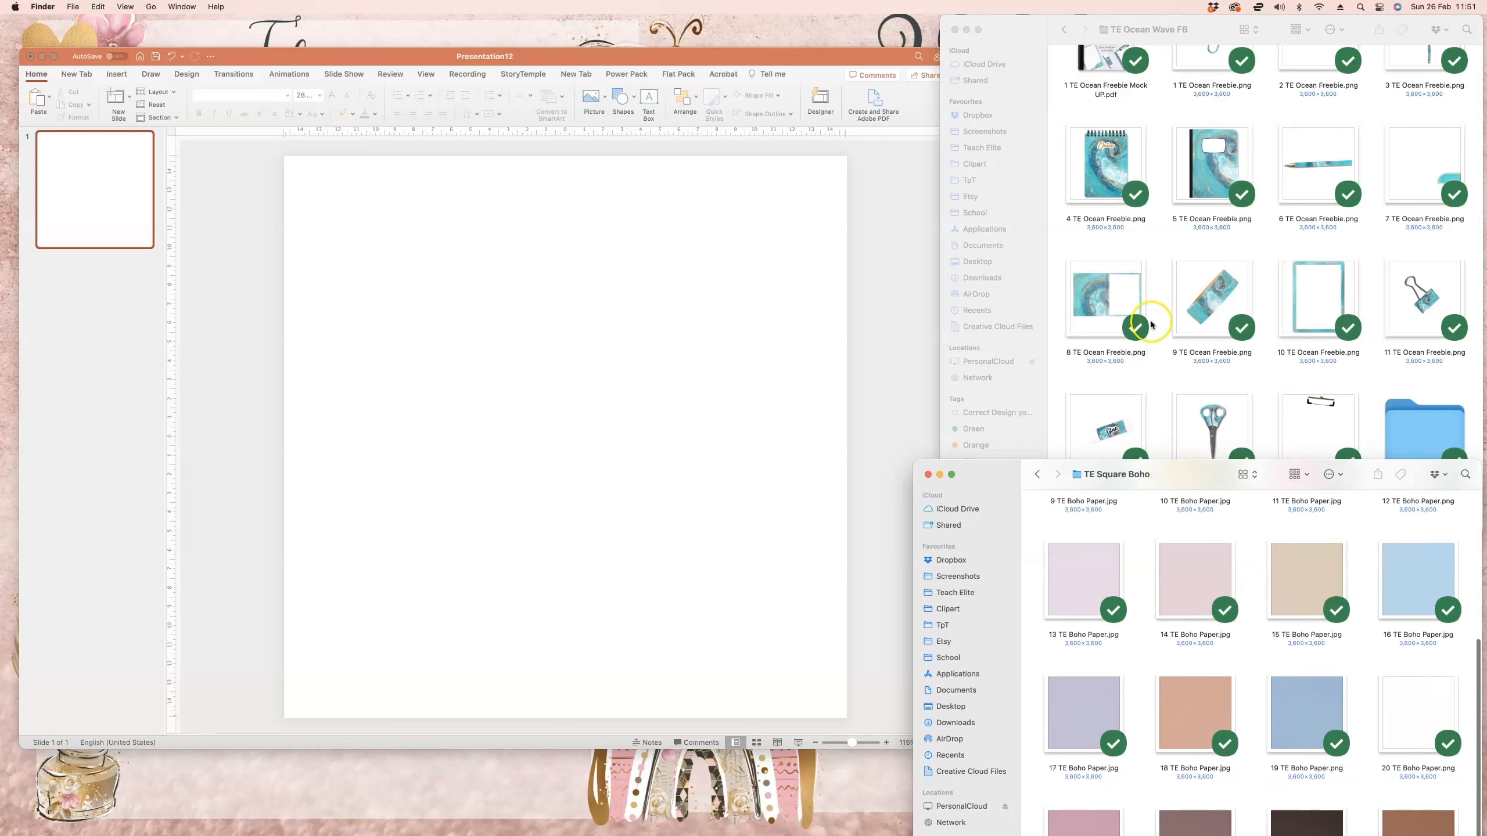
- Insert the notebook image 5 TE Ocean Freebie.png from the TE Ocean Wave FB folder onto the blank slide
click(1175, 387)
scroll(1229, 185, up, 3)
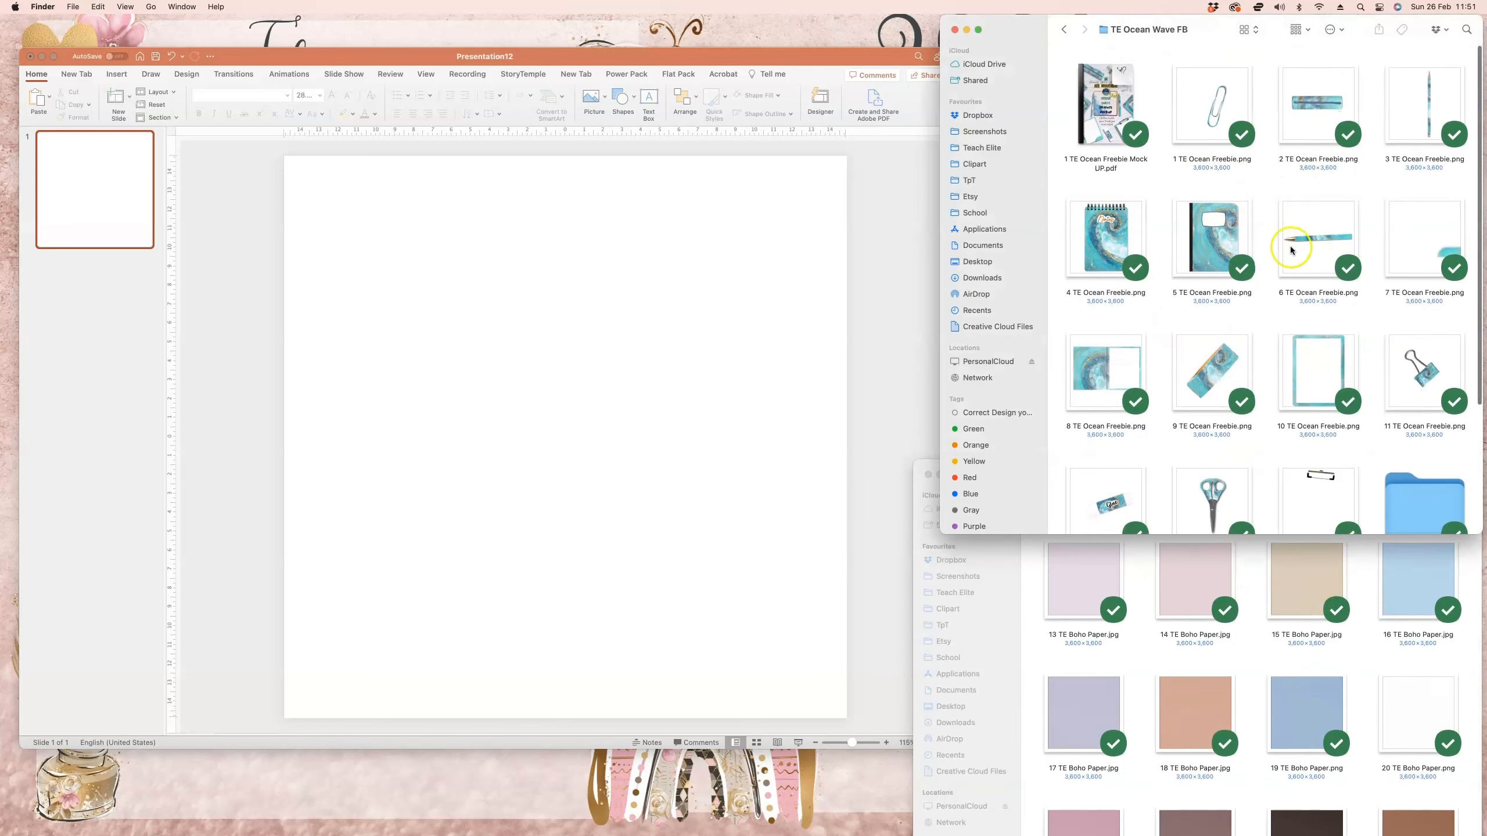
scroll(1358, 414, down, 3)
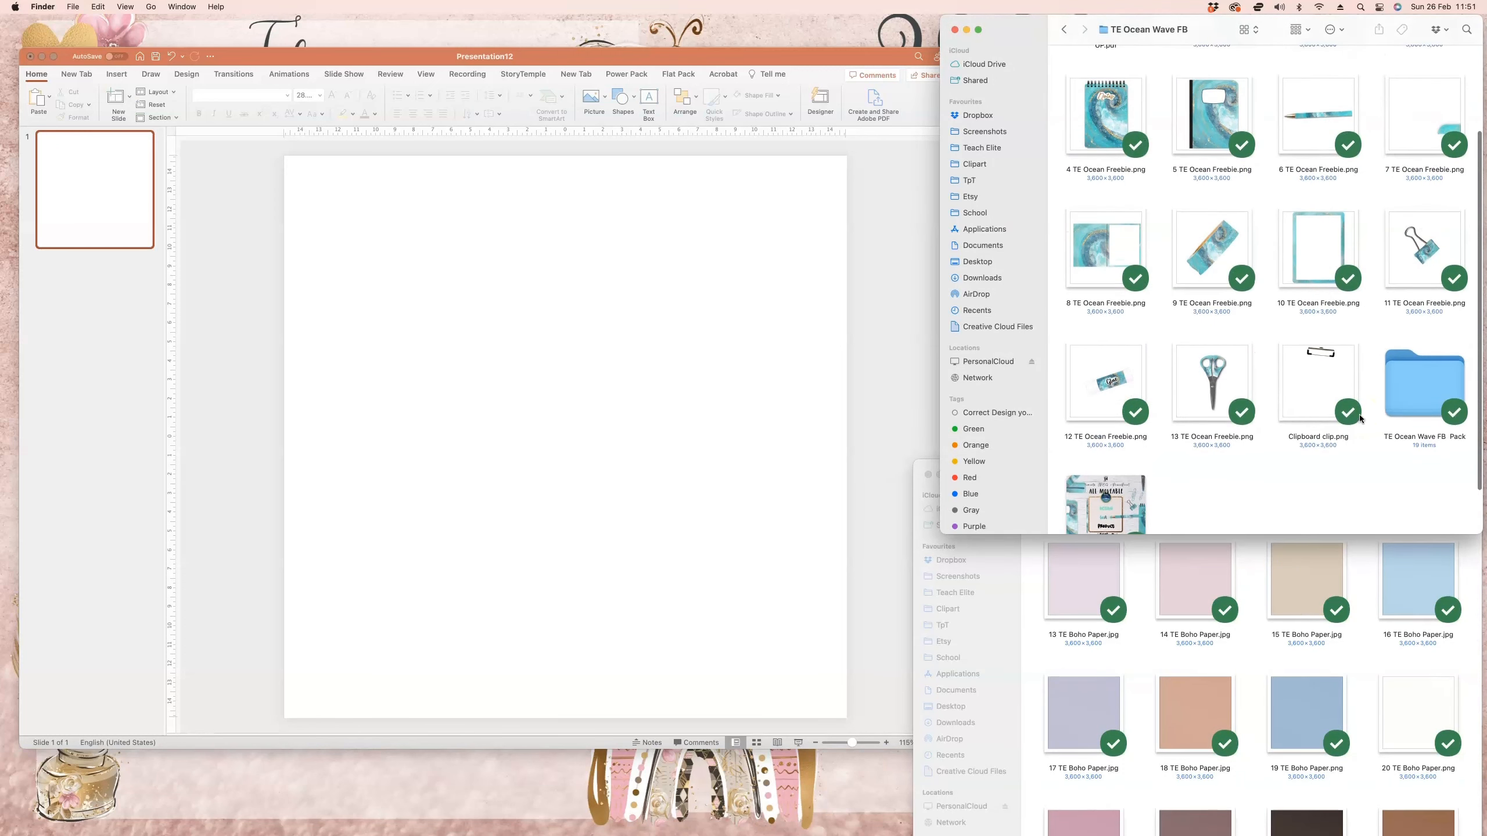
scroll(1326, 281, up, 2)
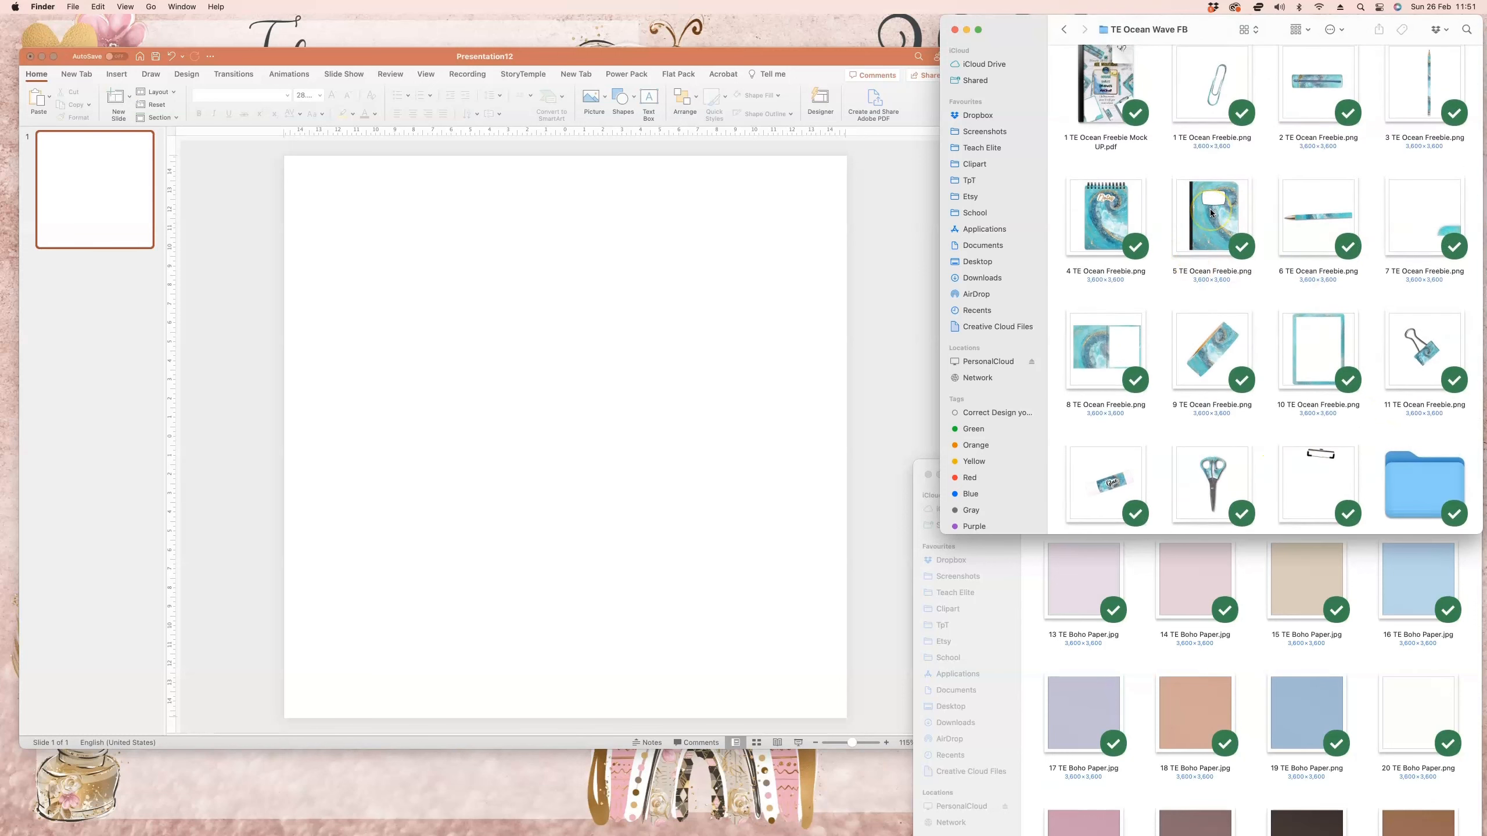
drag(1210, 212, 584, 217)
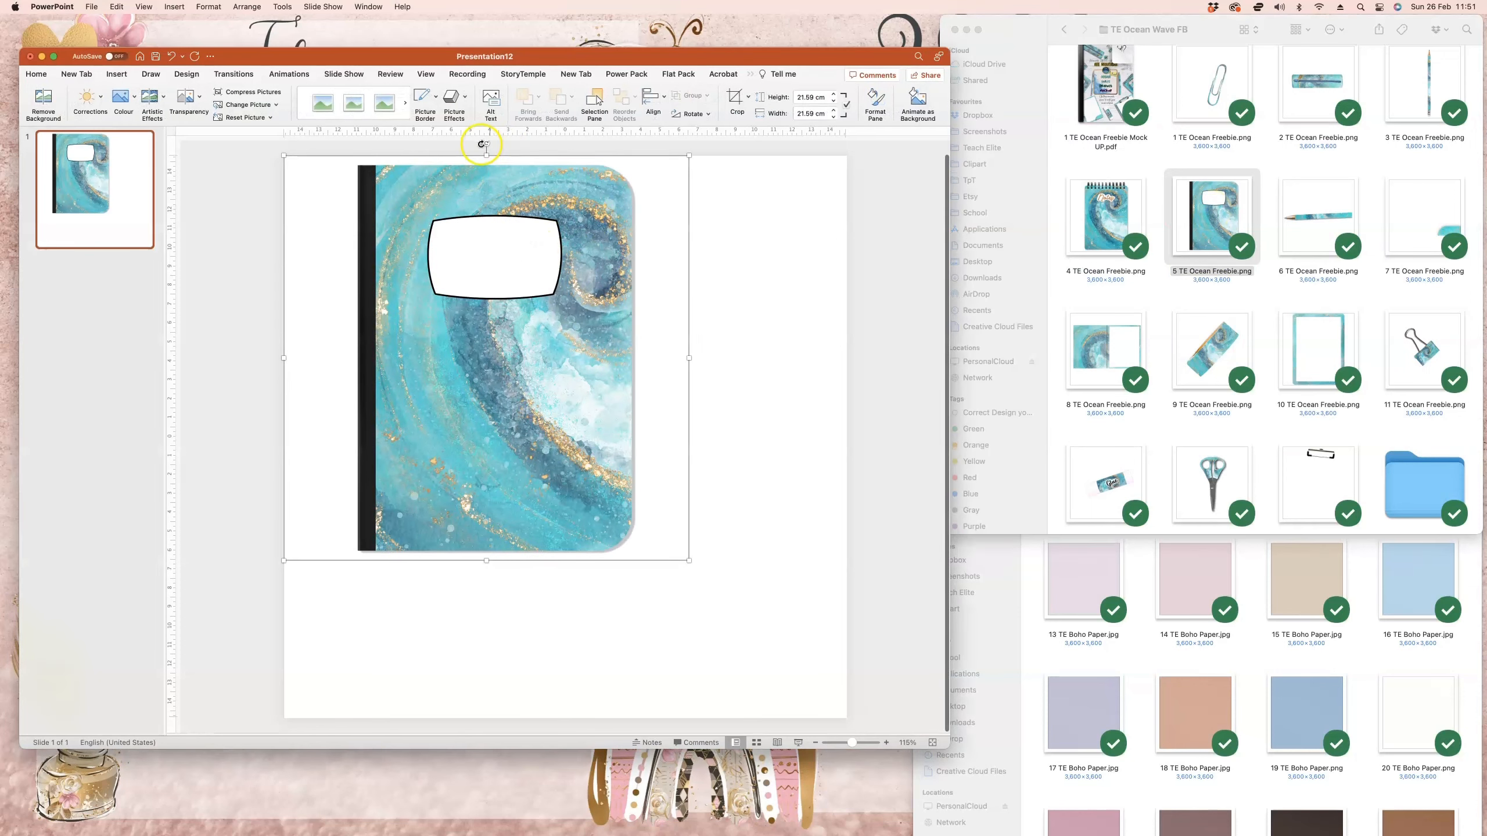
- Tilt the notebook counterclockwise, reduce it to about 18.52 cm, and place it partly over the slide's right edge
drag(481, 144, 346, 152)
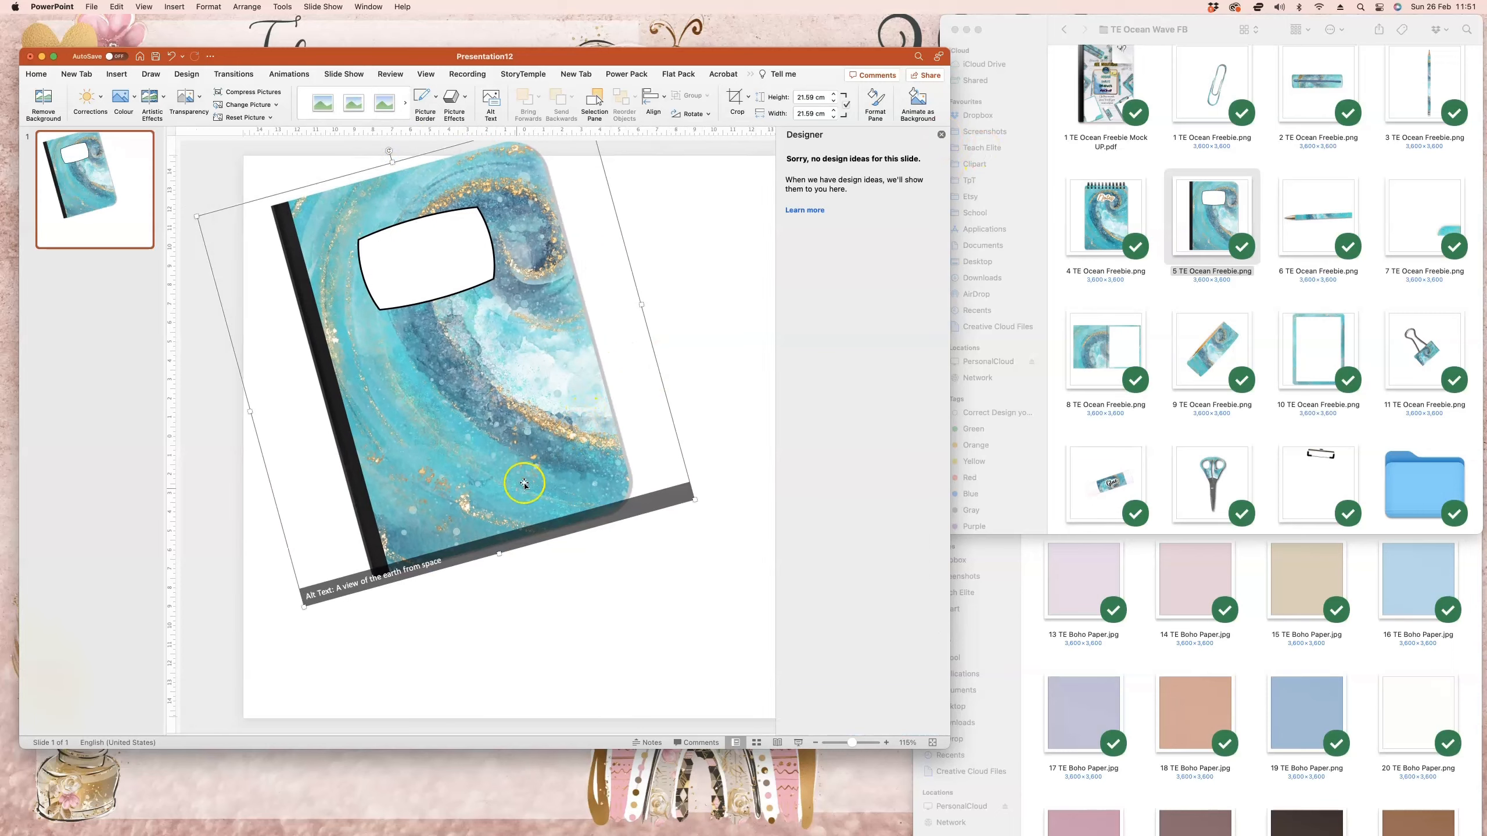
drag(524, 484, 771, 369)
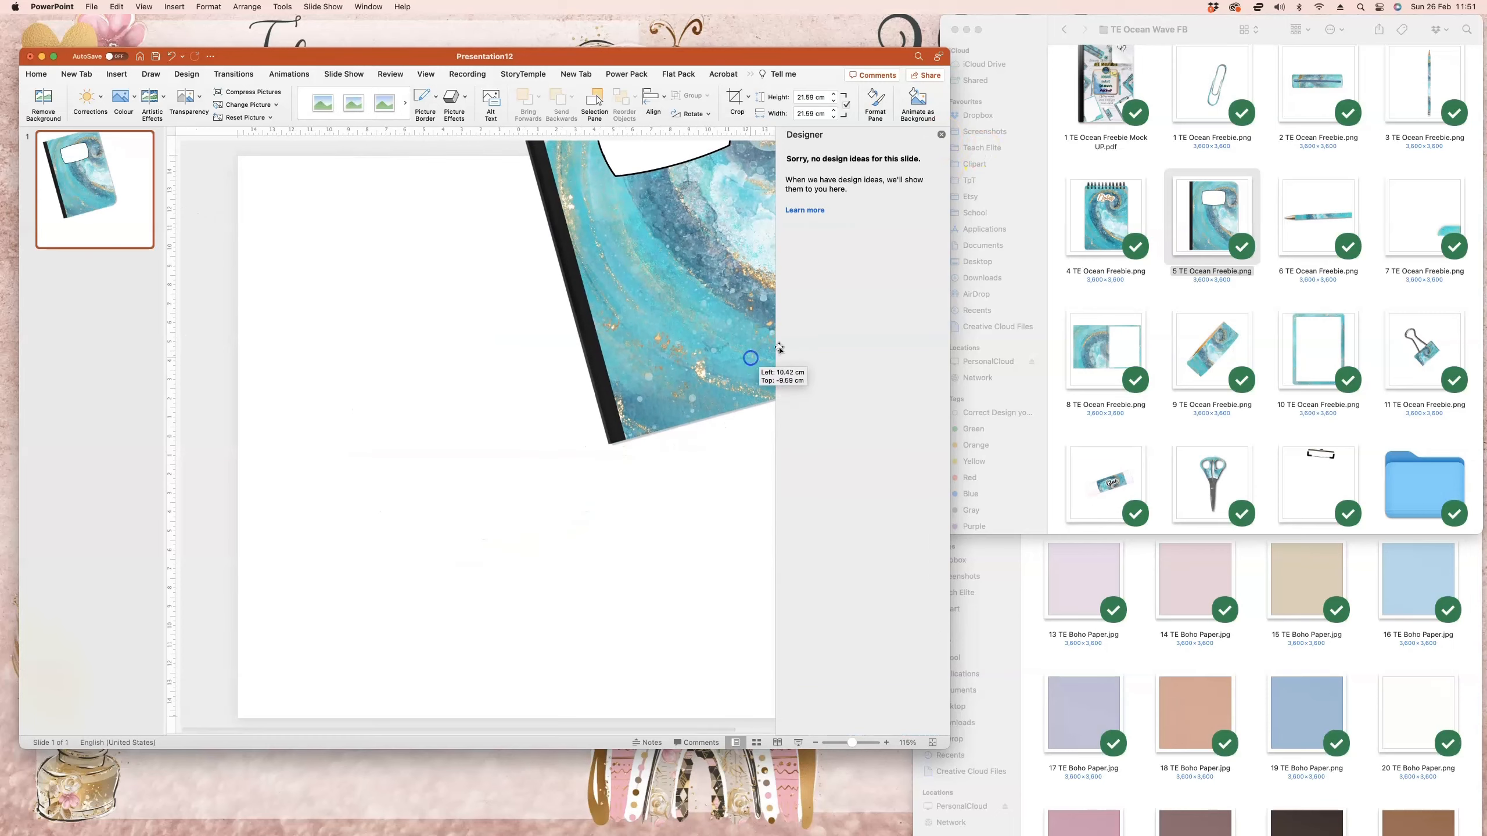
click(943, 137)
drag(545, 520, 599, 445)
drag(855, 745, 849, 744)
drag(718, 310, 794, 429)
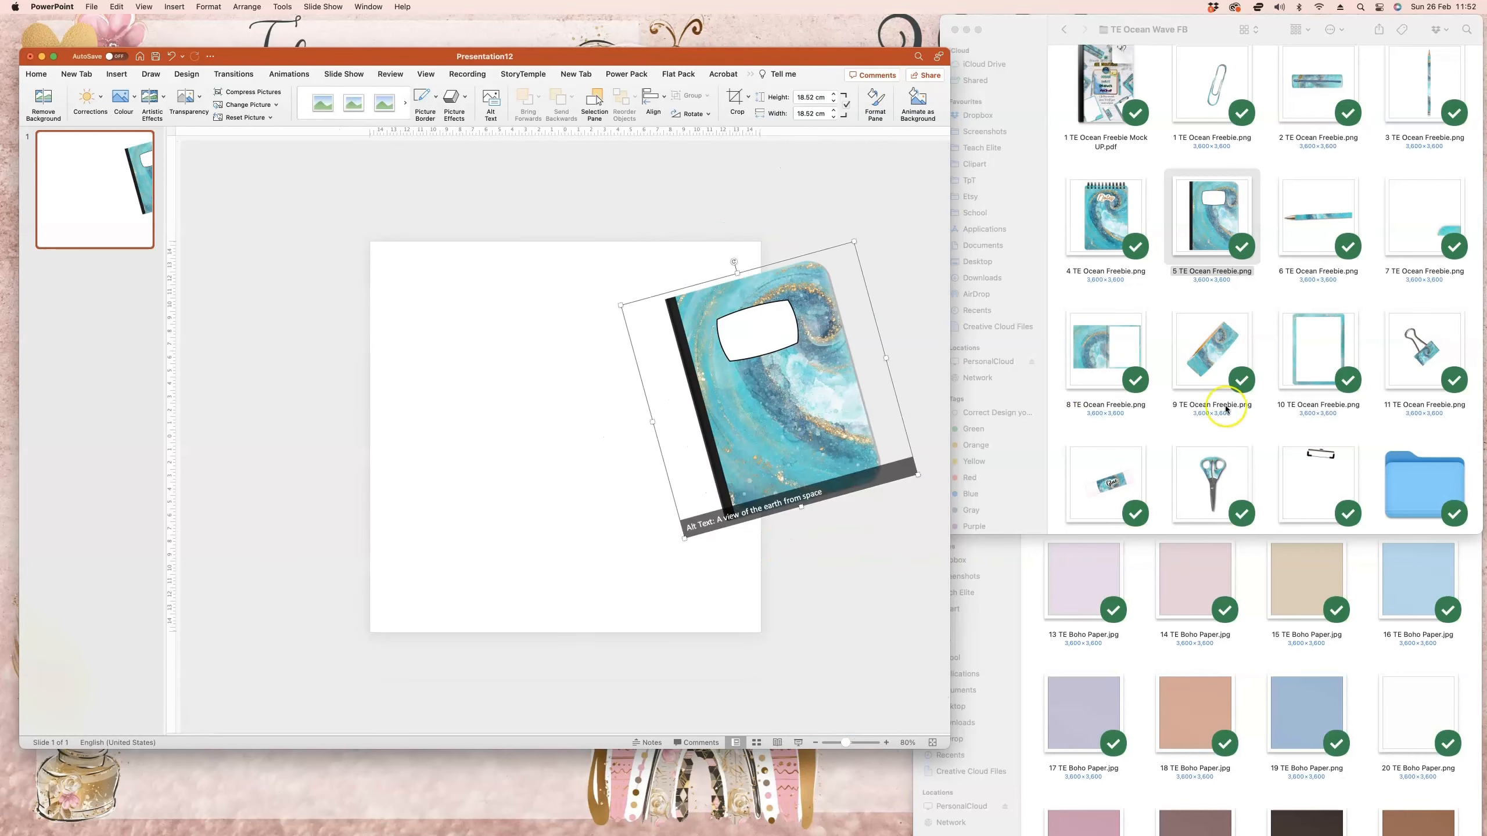
- Insert the blue 19 TE Boho Paper.png, place it over the slide's lower-left corner and tilt it clockwise
scroll(1319, 415, down, 3)
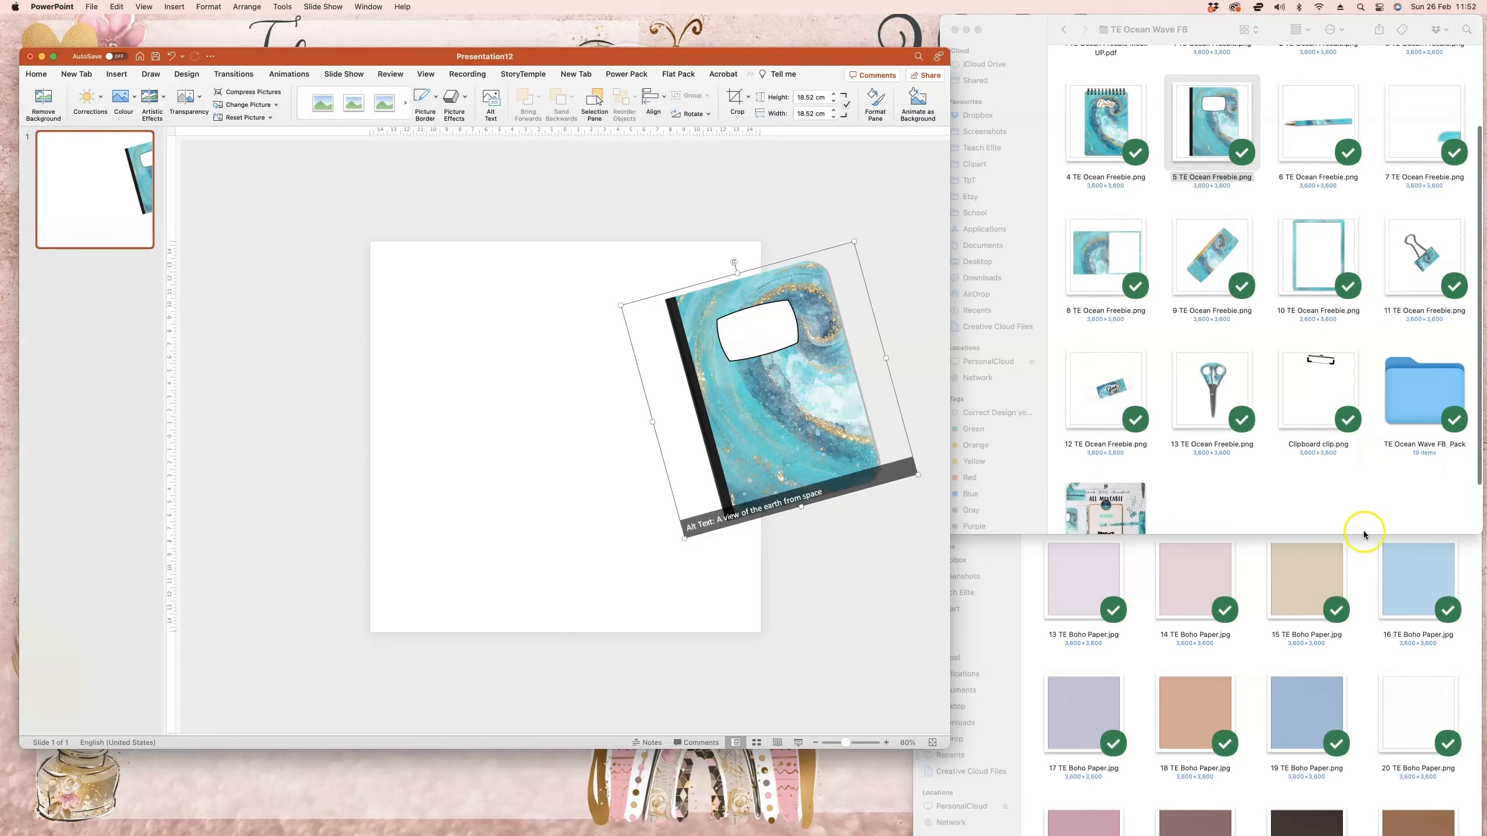
click(1351, 719)
click(1320, 720)
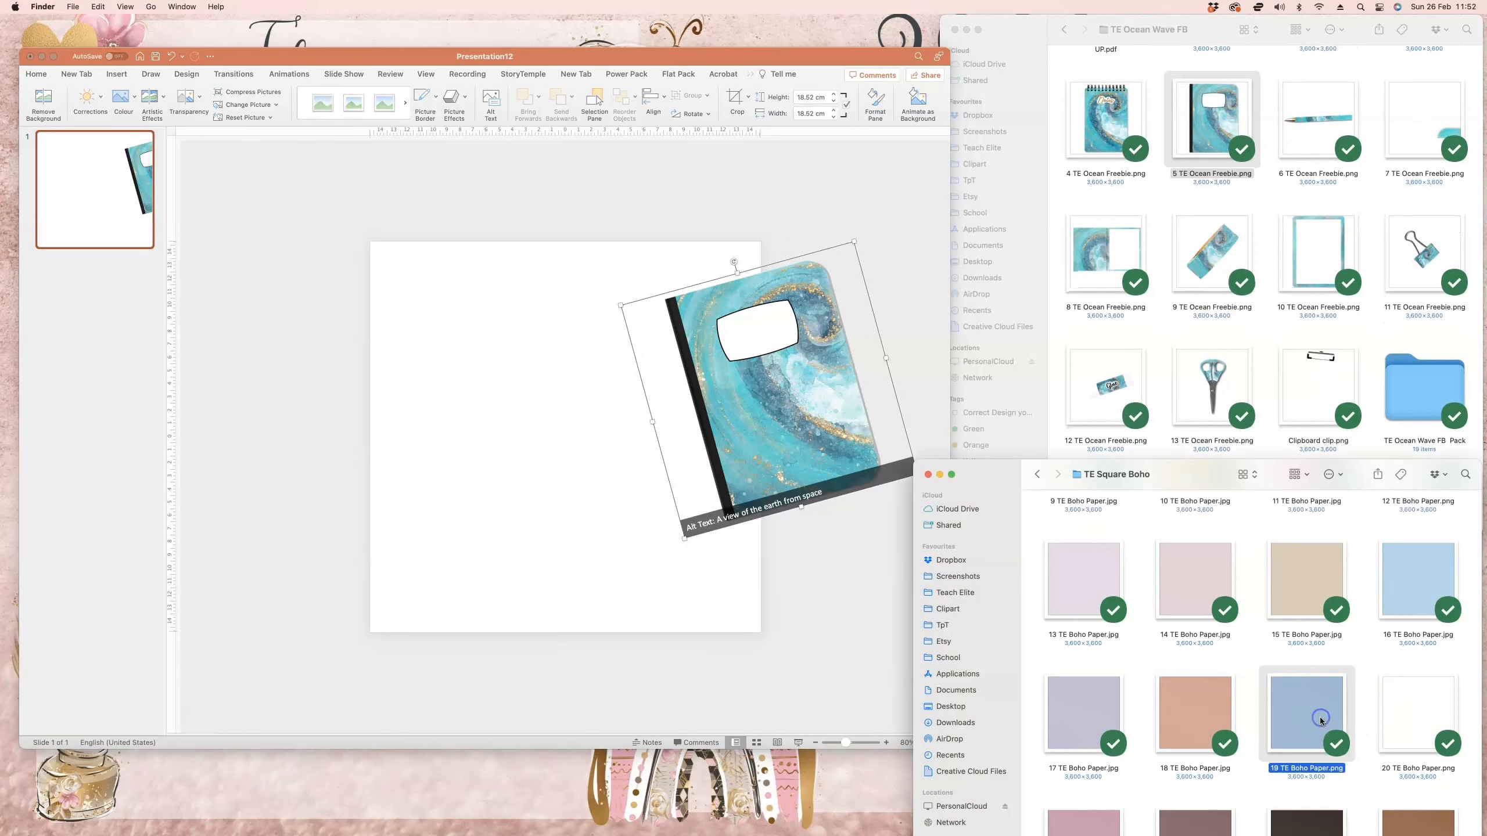
drag(1326, 720, 550, 476)
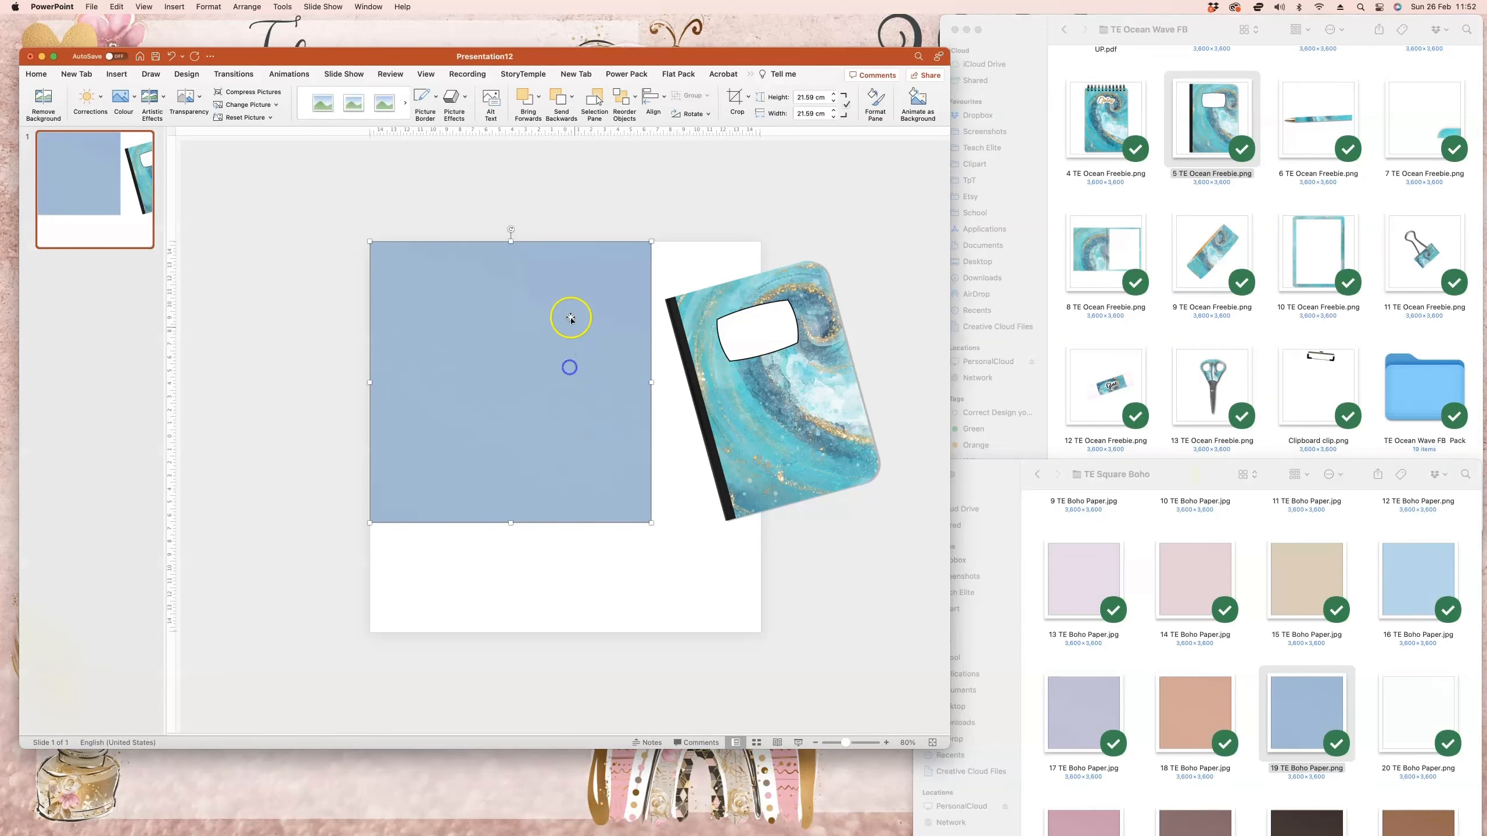
drag(564, 309, 393, 474)
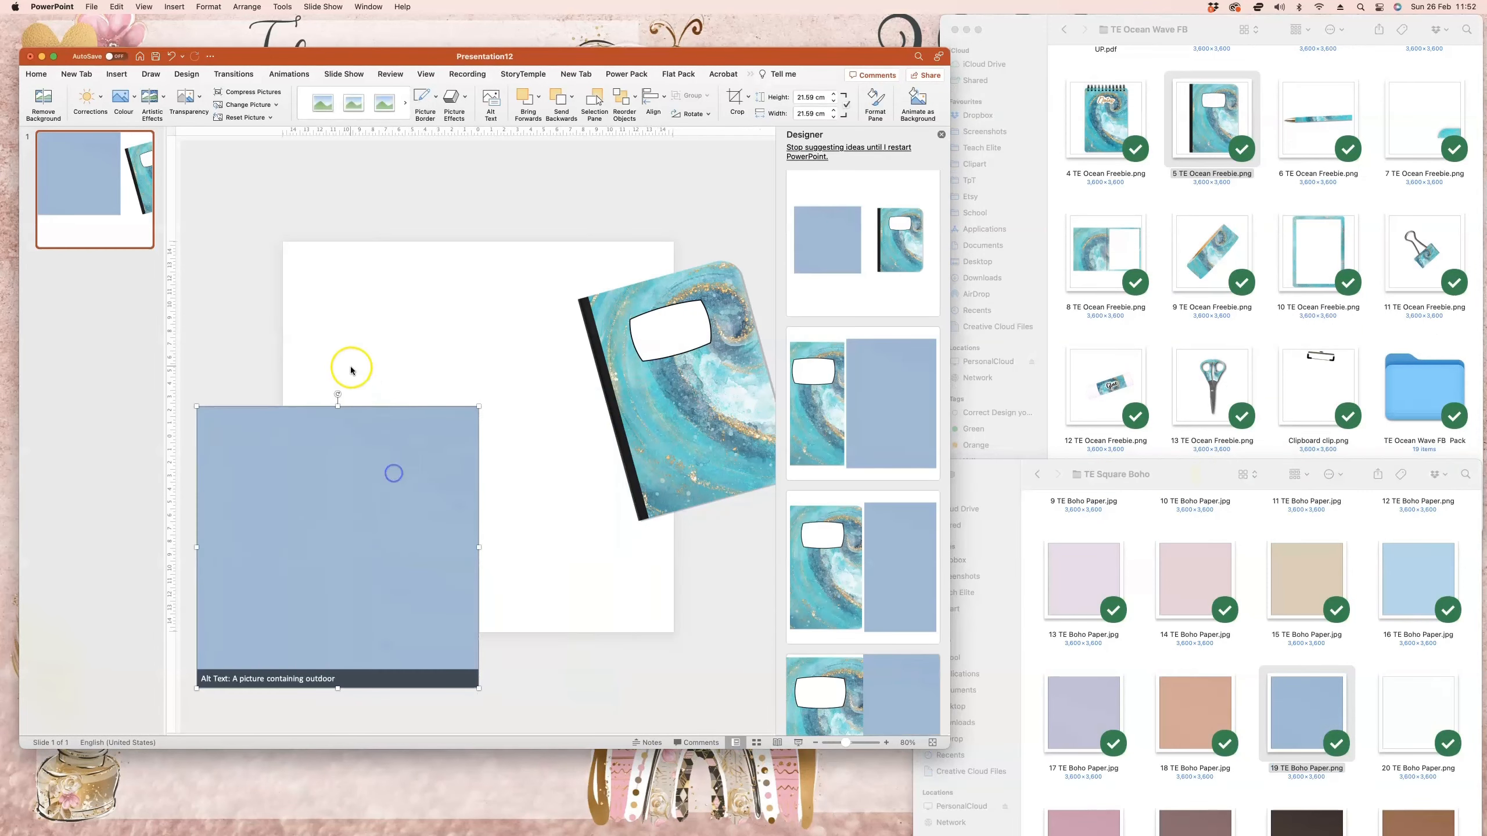
drag(338, 394, 391, 387)
drag(385, 466, 393, 446)
- Insert the light grey 12 TE Boho Paper.png, tilt it slightly counterclockwise and place it overlapping the blue paper at the slide's lower right
scroll(1426, 590, up, 1)
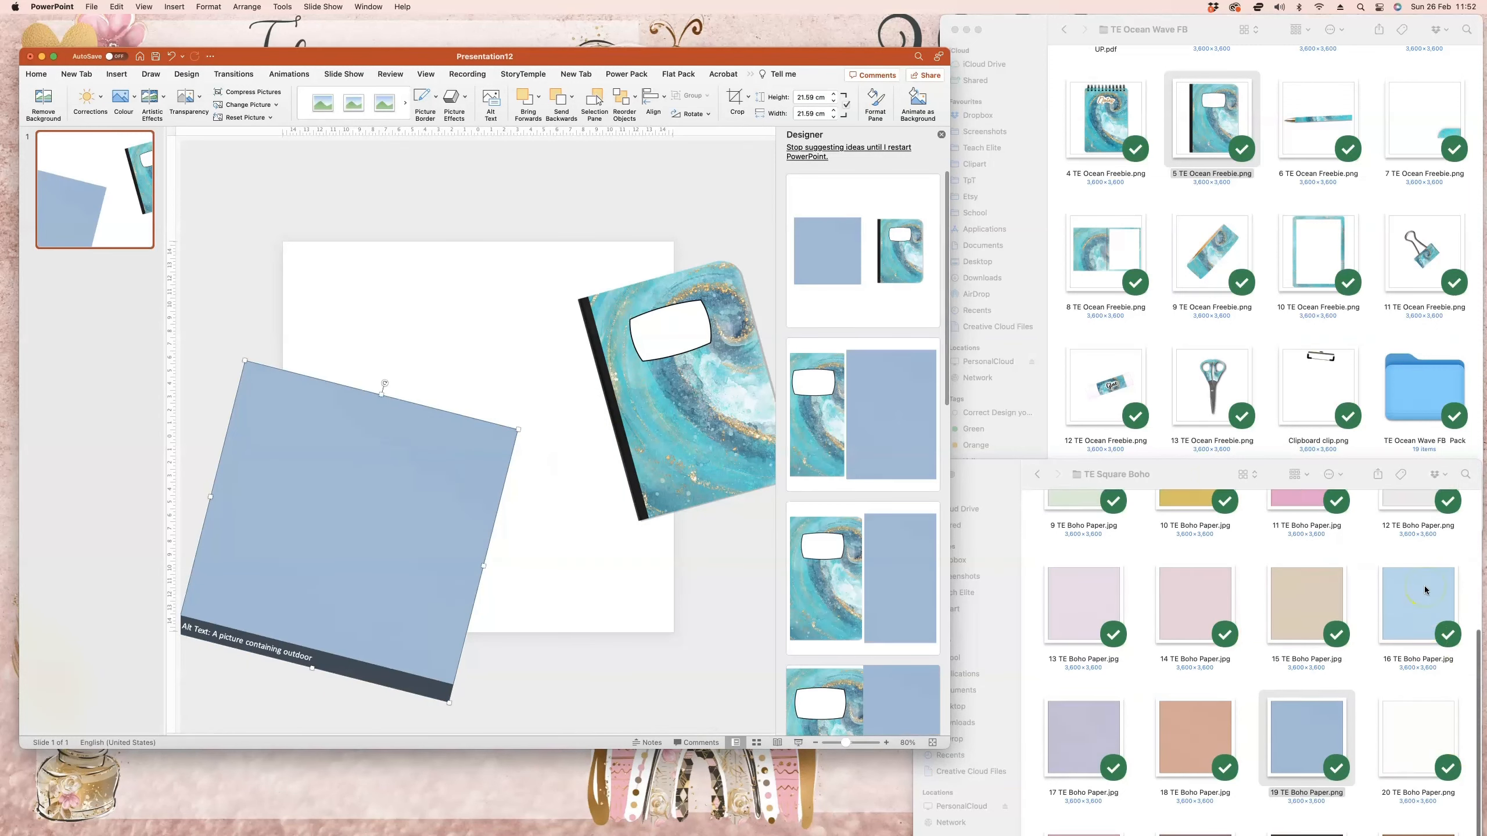
scroll(1426, 589, up, 3)
scroll(1426, 590, down, 1)
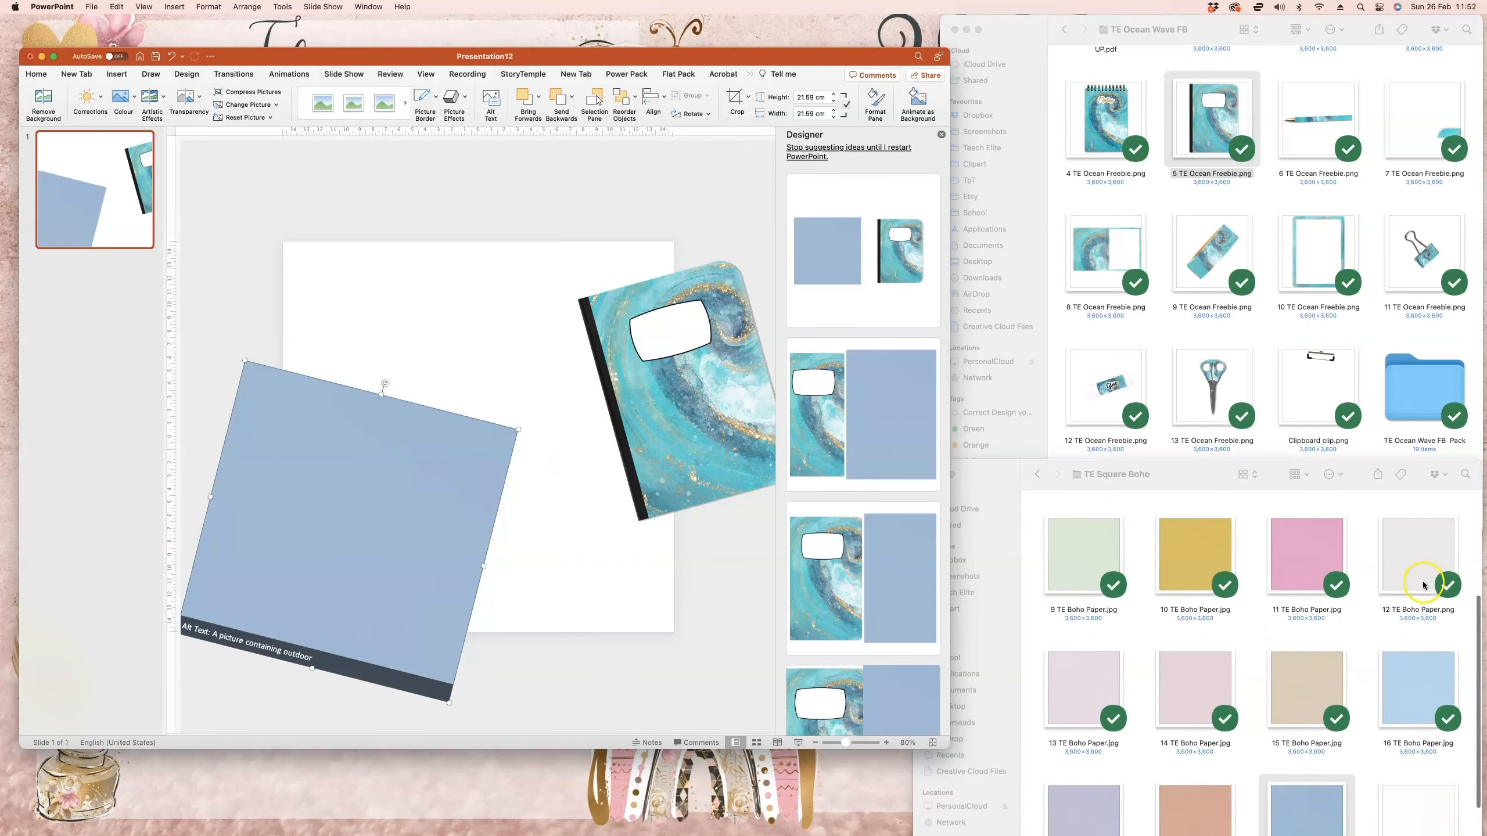
drag(1426, 583, 481, 547)
drag(471, 336, 608, 538)
drag(569, 460, 547, 461)
- Enlarge the notebook to about 20.27 cm, bring it to the front and reposition it over the slide's upper-right corner
click(649, 353)
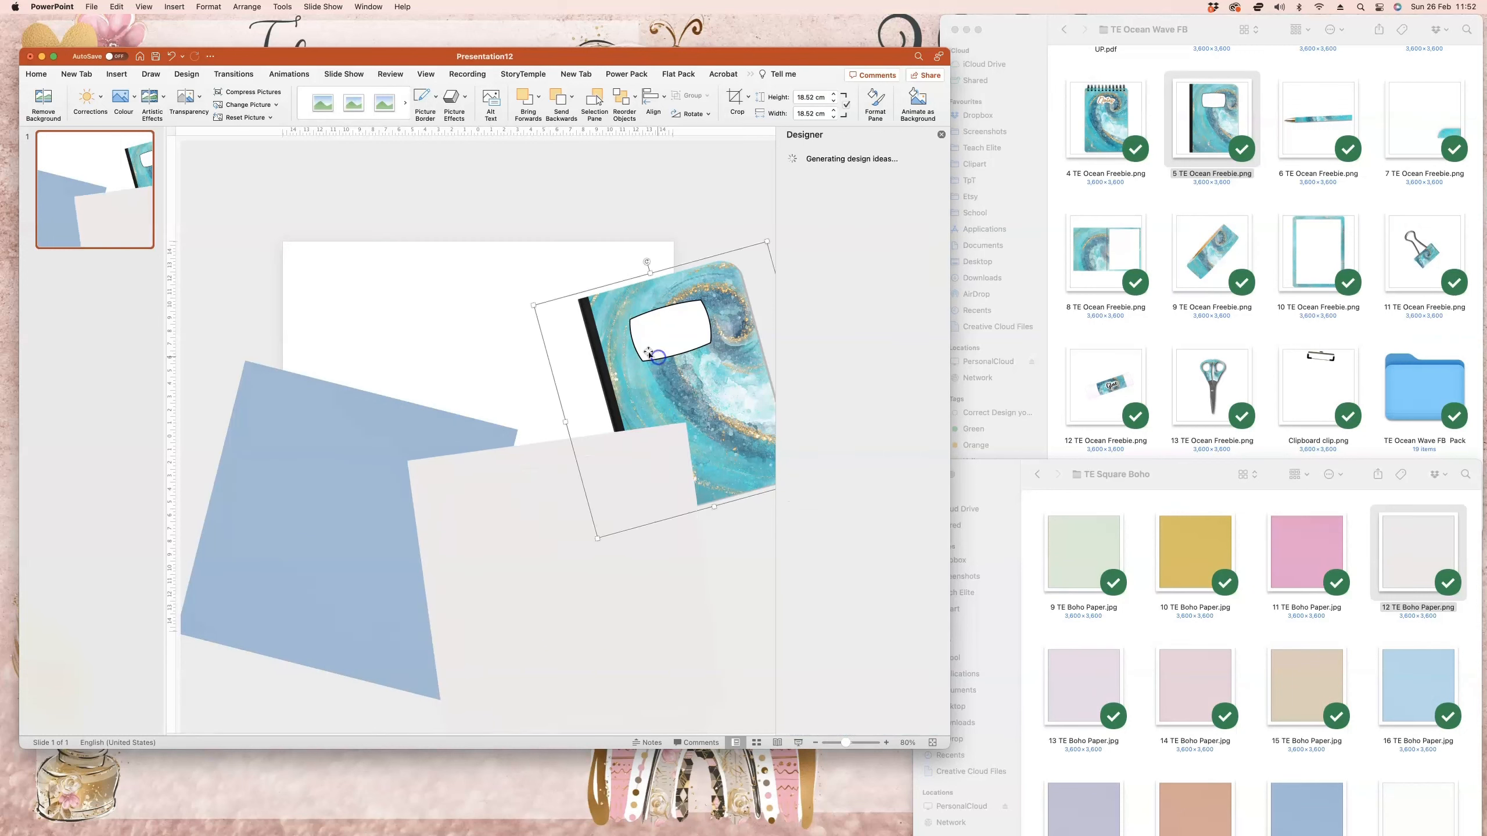
drag(533, 305, 510, 289)
drag(622, 313, 668, 302)
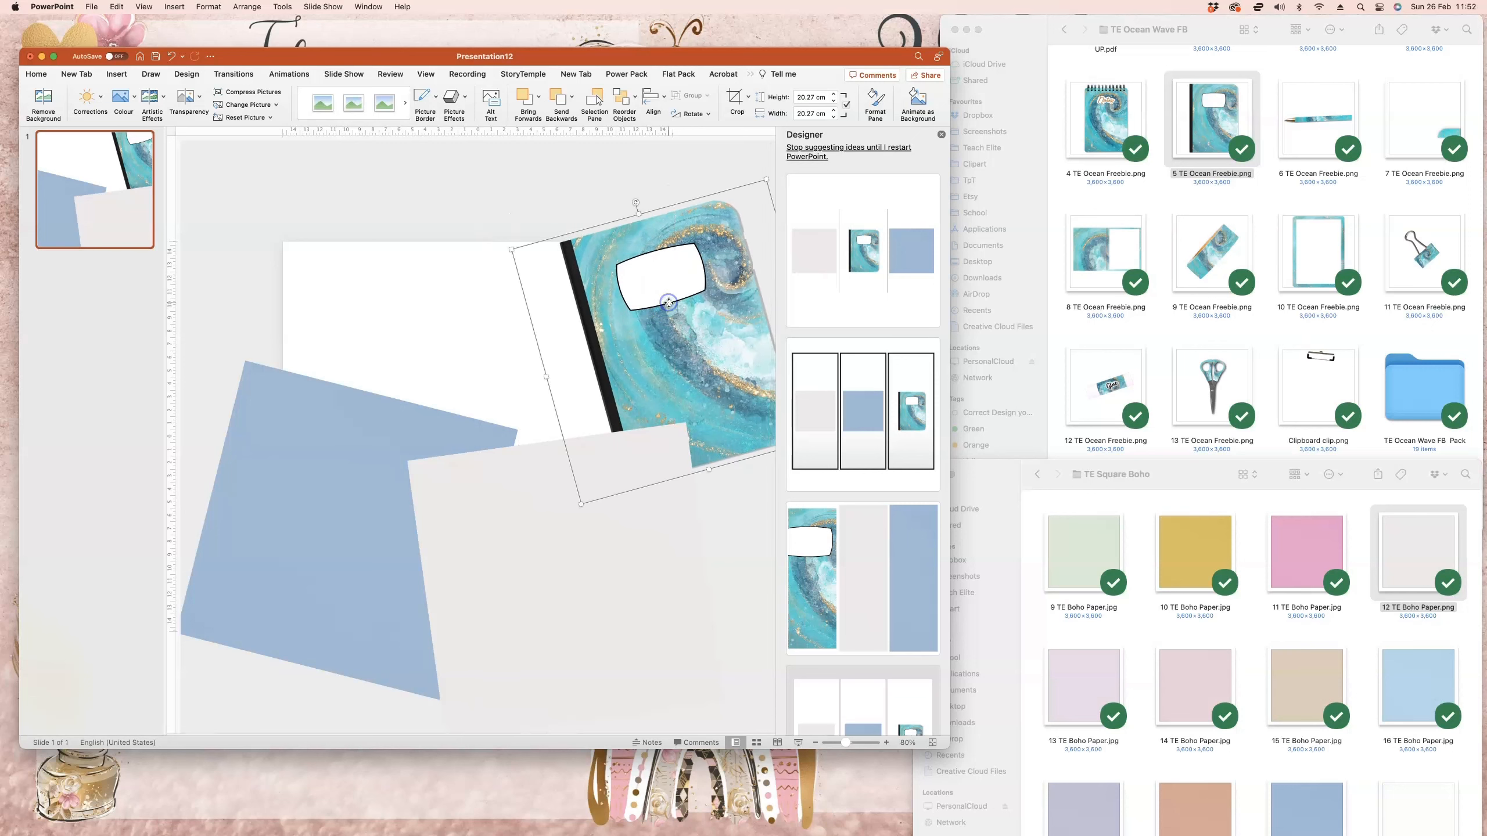
right_click(669, 302)
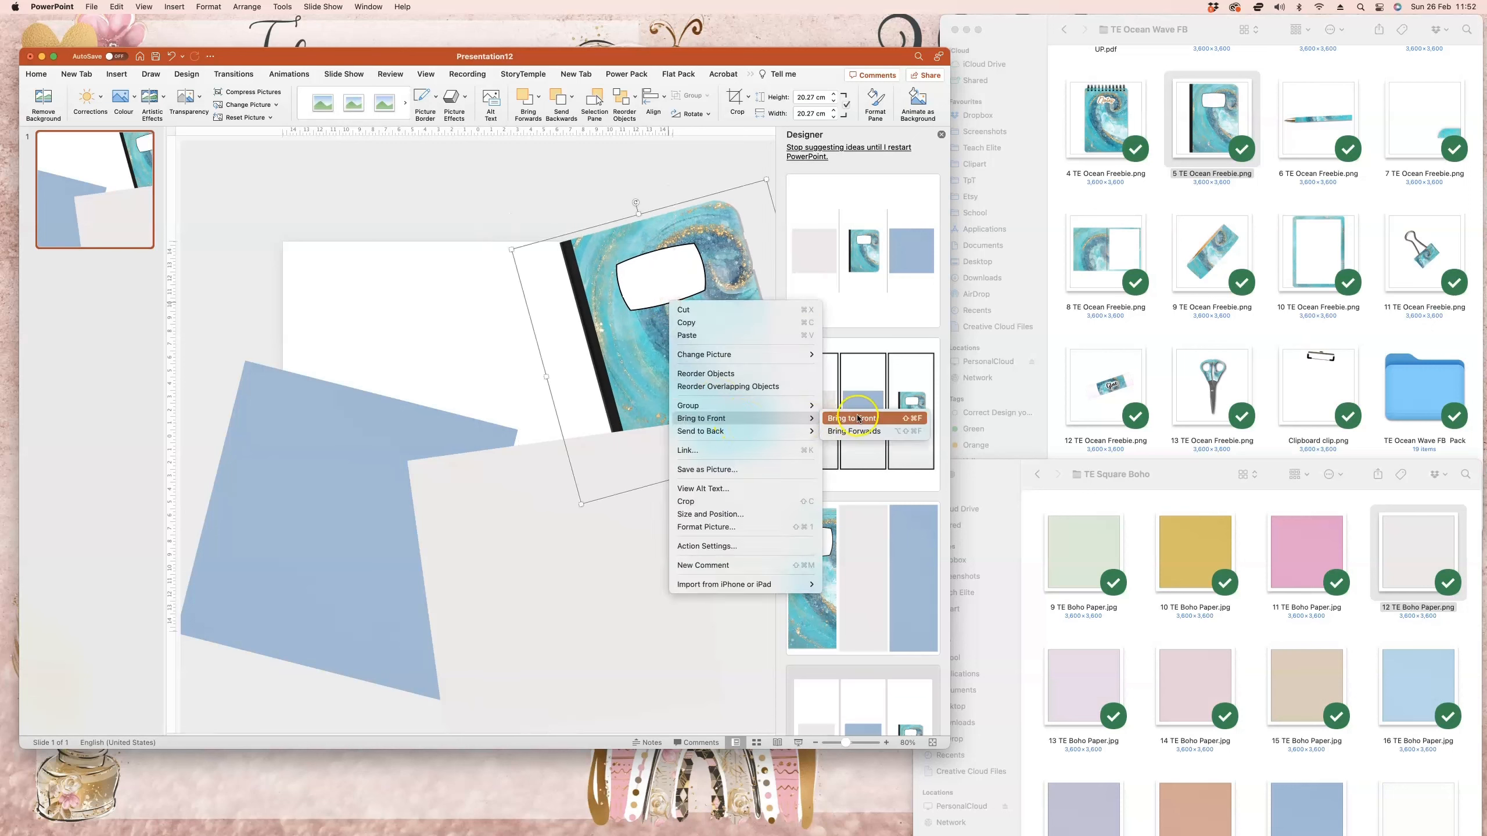
click(867, 418)
click(607, 373)
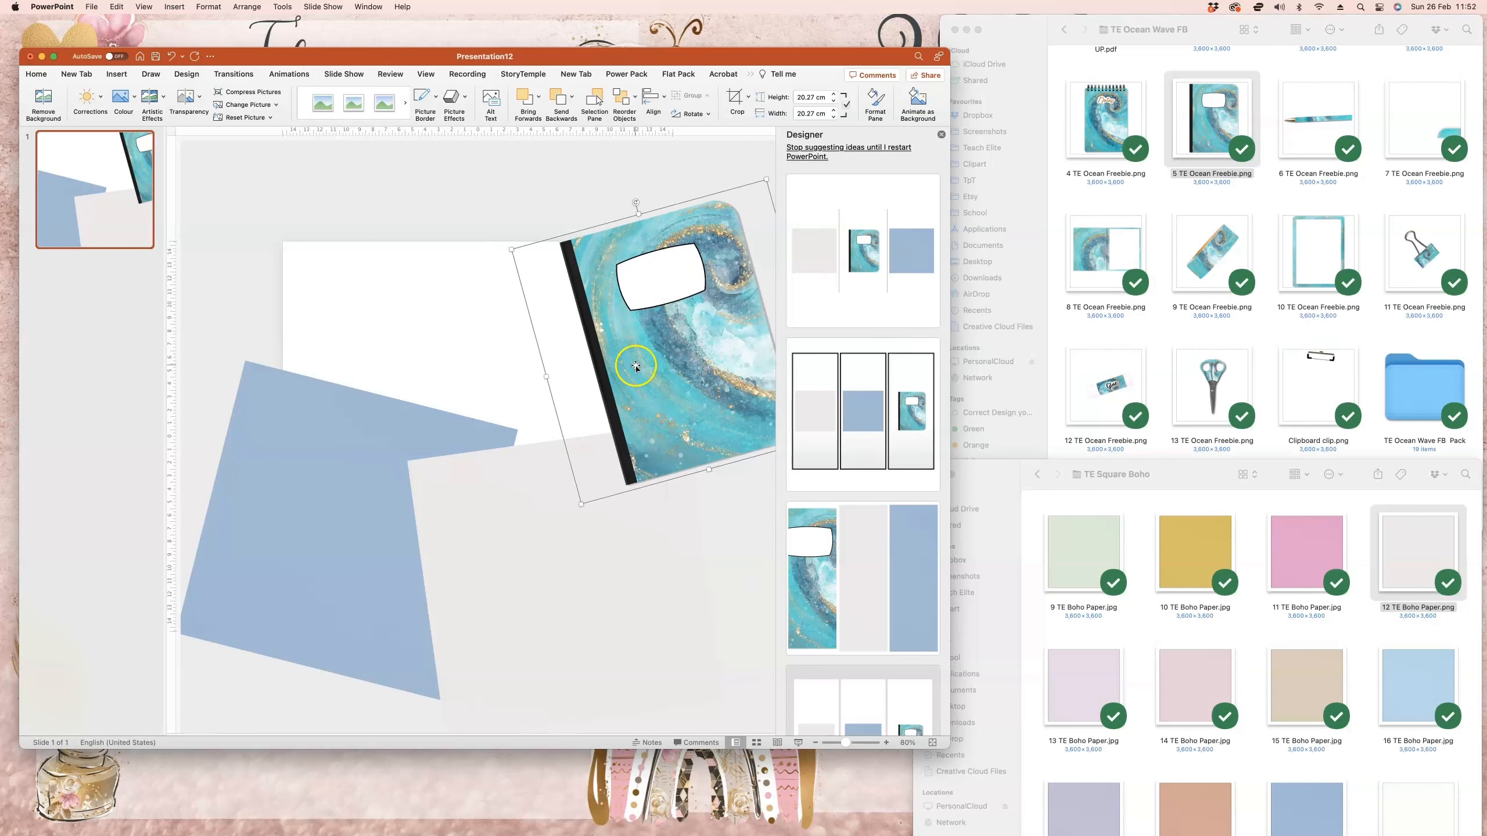
drag(635, 368, 636, 387)
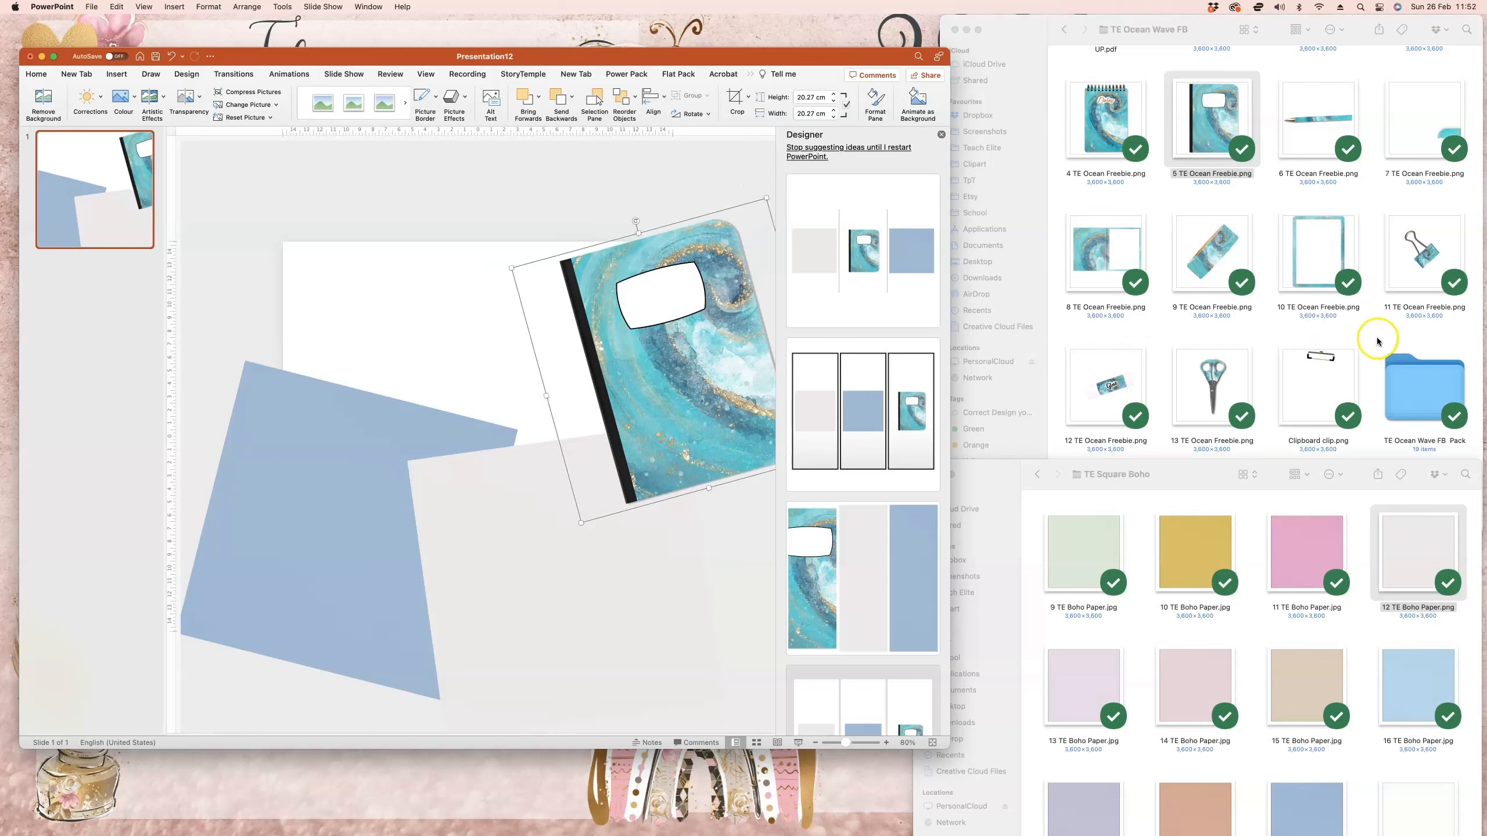
- Insert the pencil image 6 TE Ocean Freebie.png, shrink it to about 12.19 cm, and rotate it to lie along the blue paper's top edge
scroll(1288, 264, up, 5)
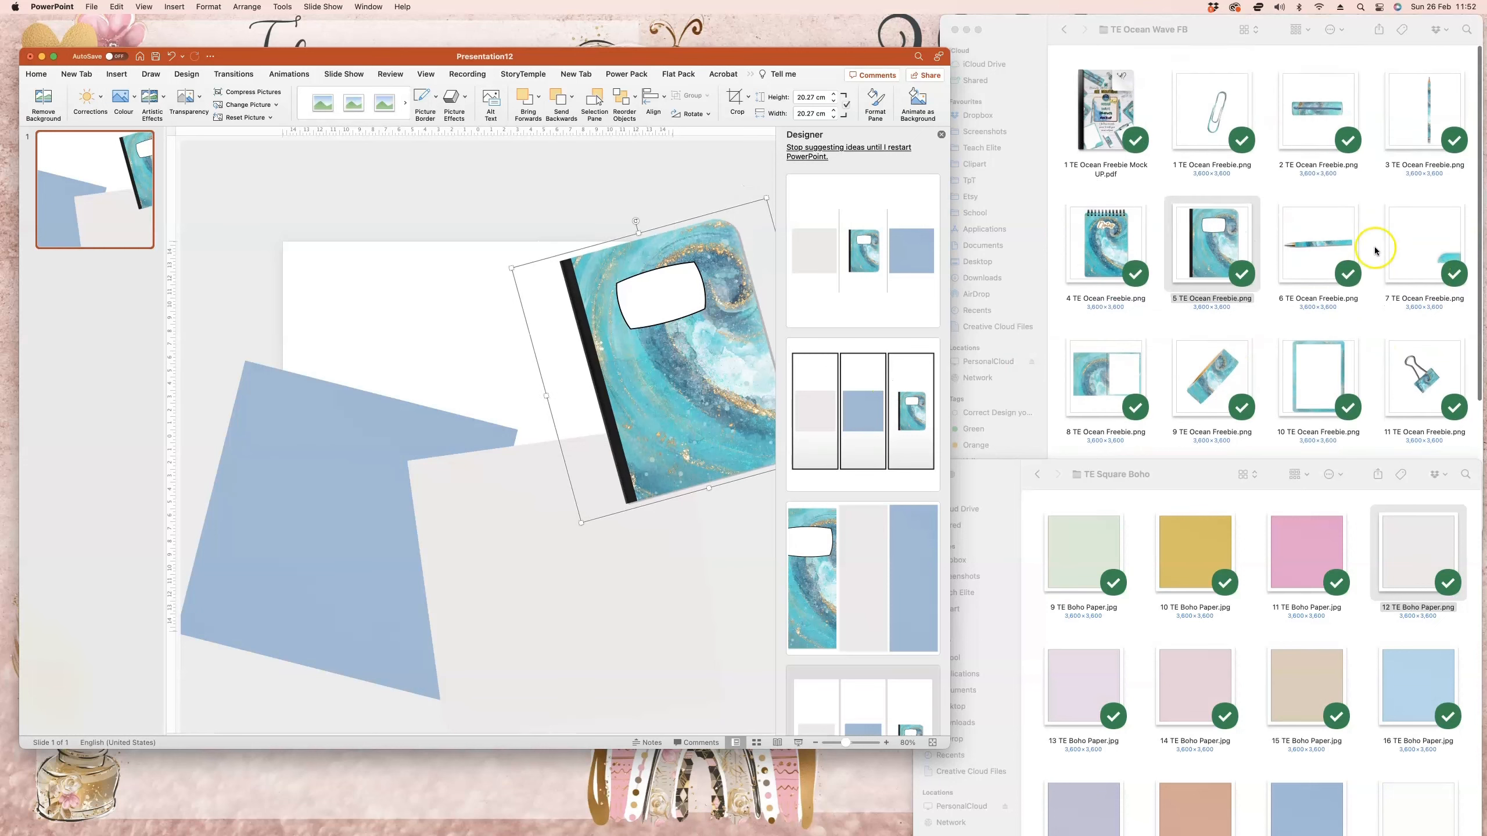
drag(1319, 237, 349, 266)
drag(564, 239, 466, 334)
drag(410, 431, 401, 320)
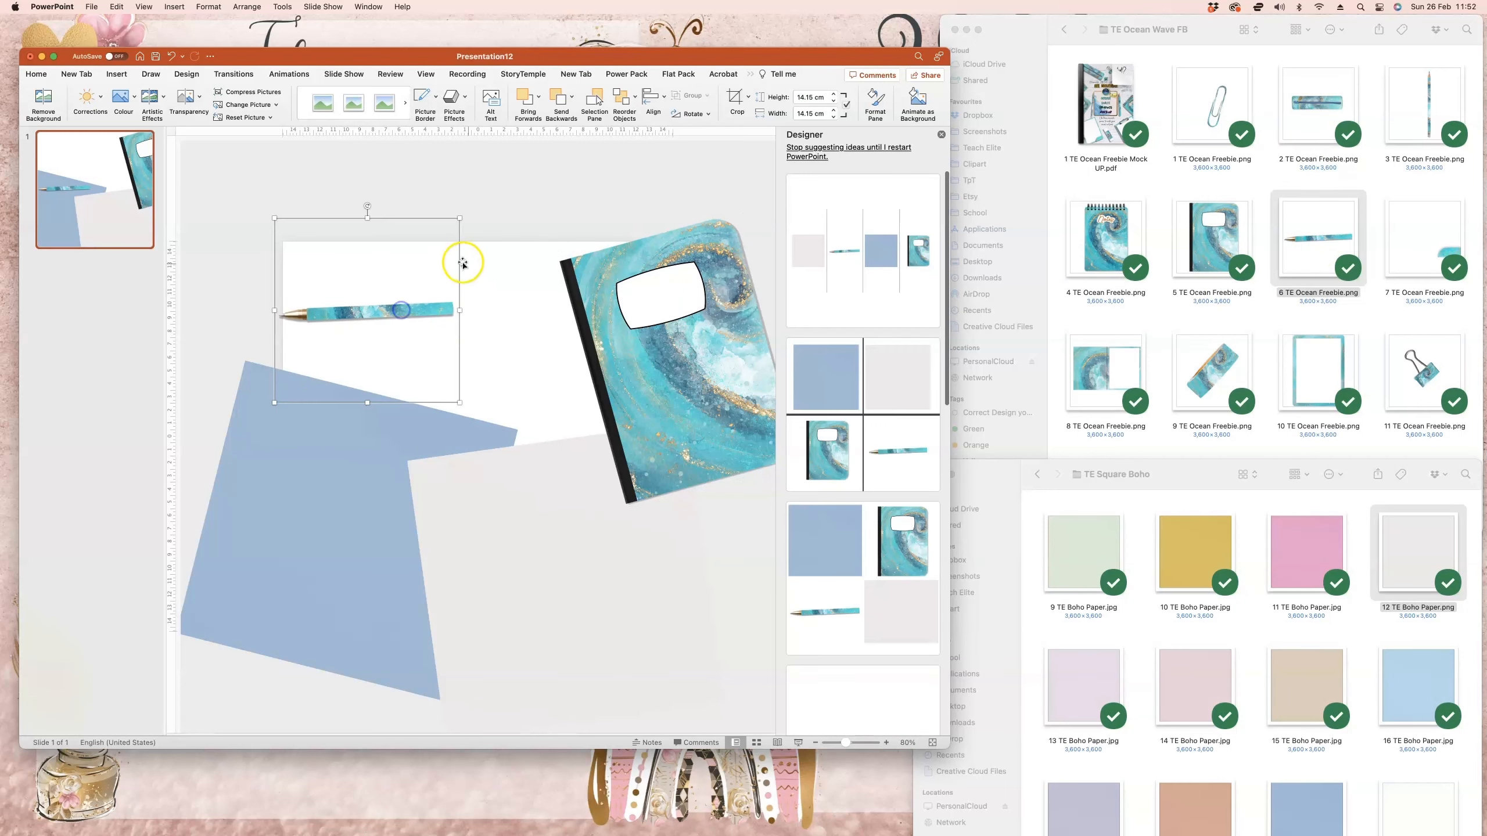
drag(461, 217, 322, 406)
drag(355, 316, 381, 359)
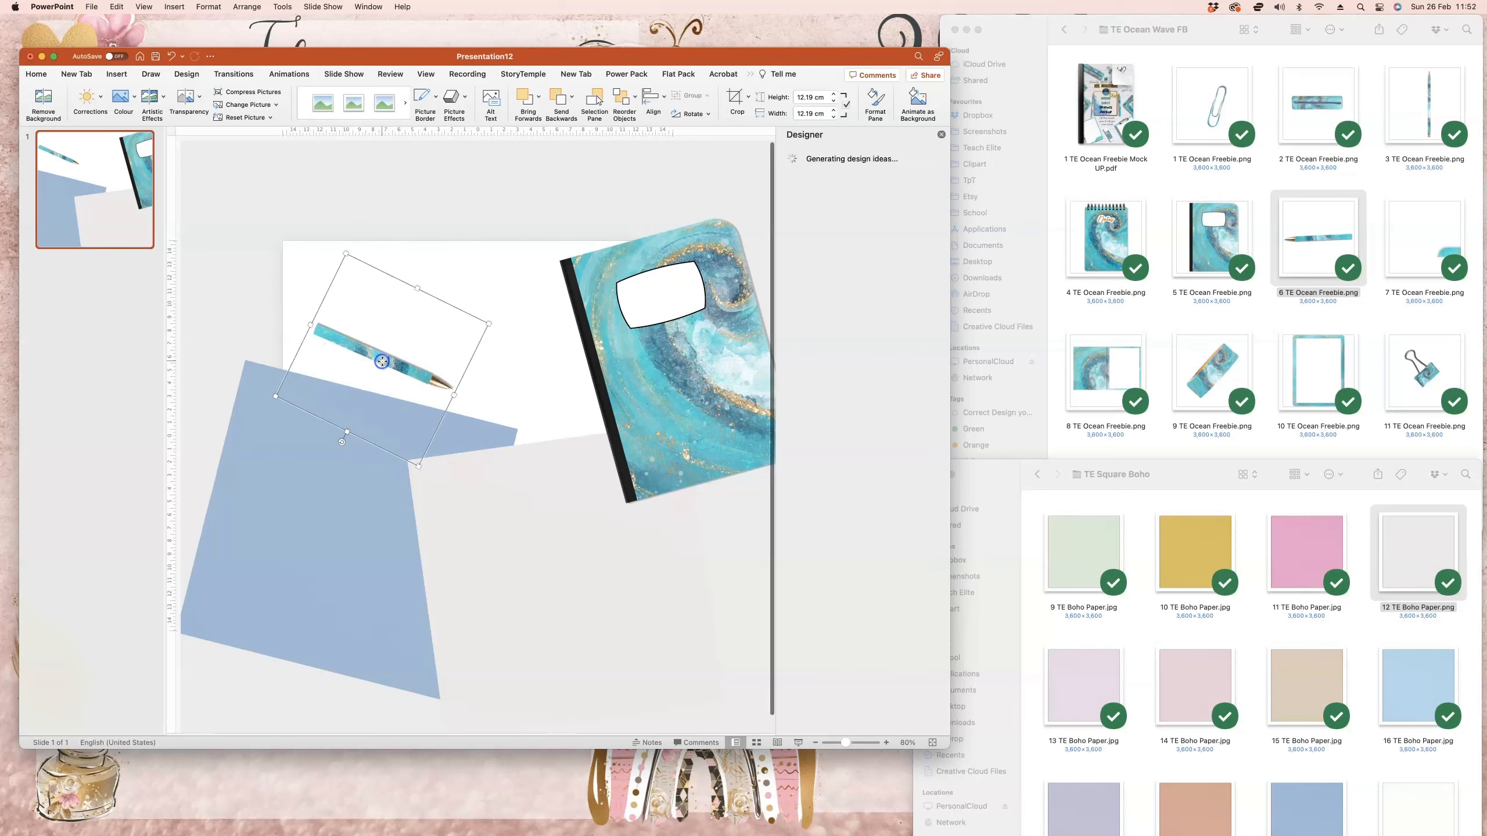
- In Finder, go back from the Boho paper folder to MOCU UP RANGE and open its Succulents folder
click(1250, 644)
click(1039, 476)
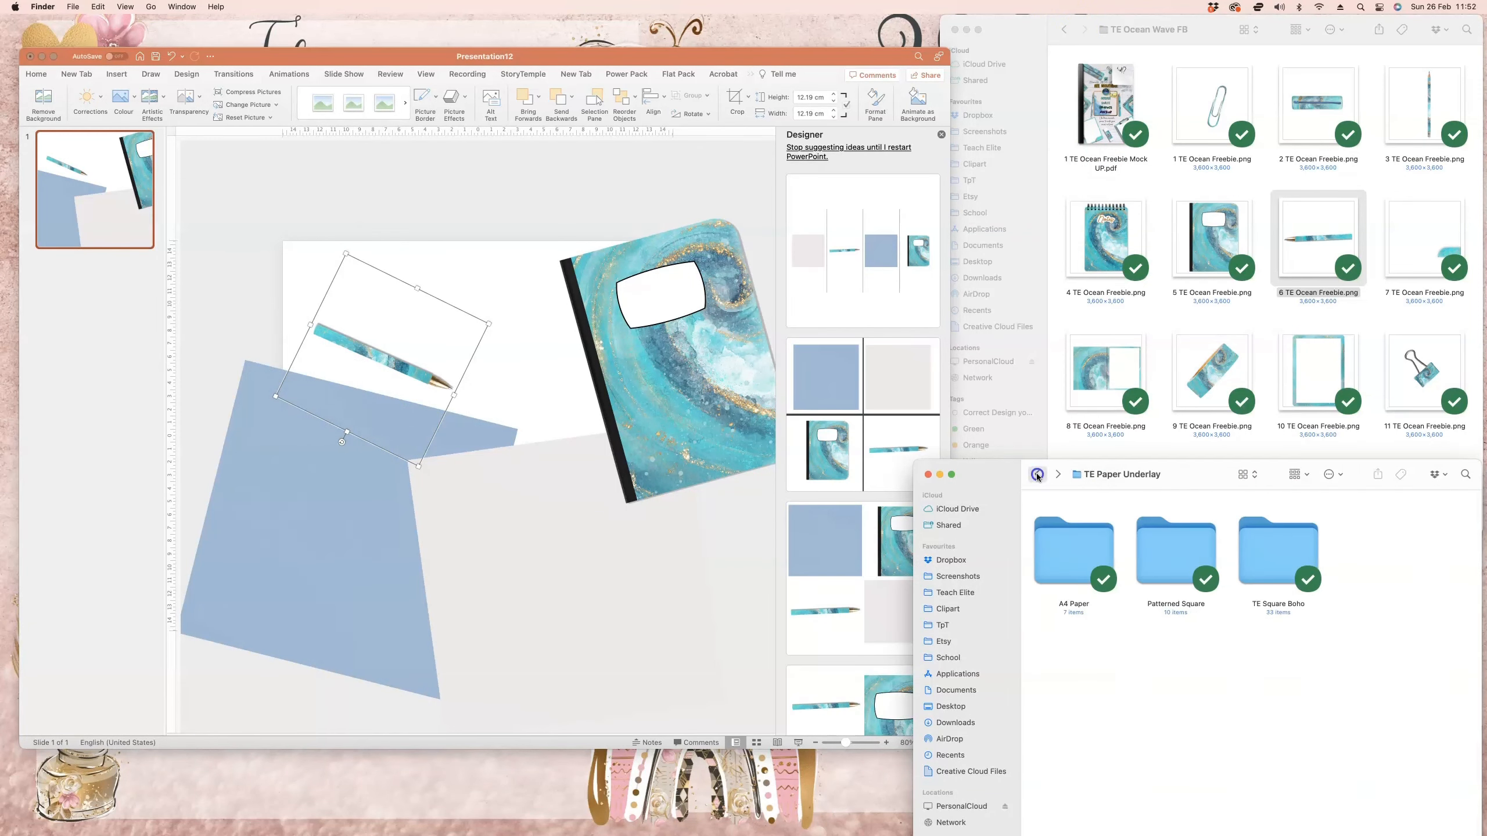
click(1038, 476)
click(1037, 475)
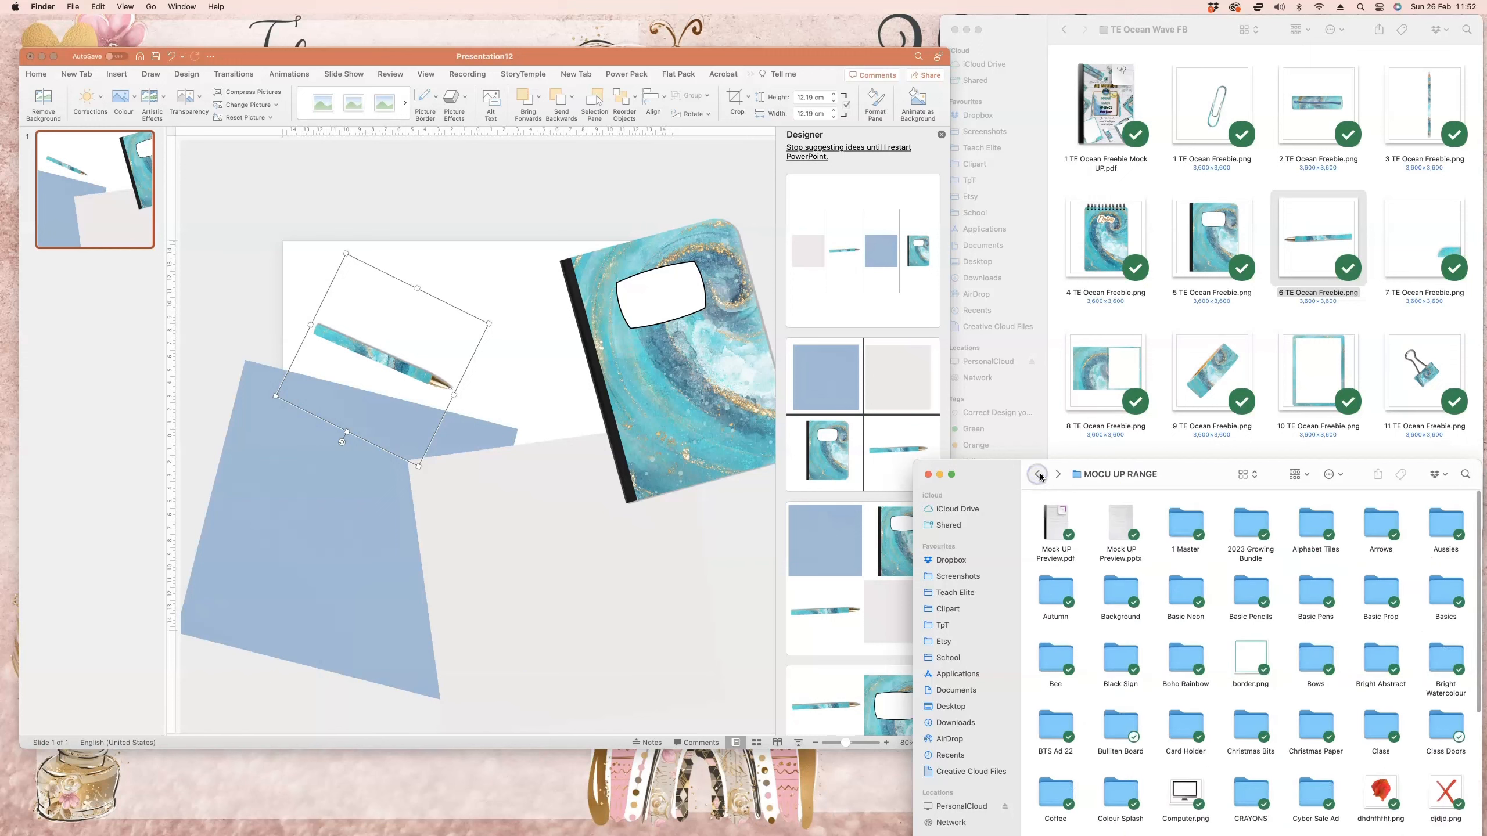
scroll(1235, 574, down, 5)
scroll(1241, 593, down, 15)
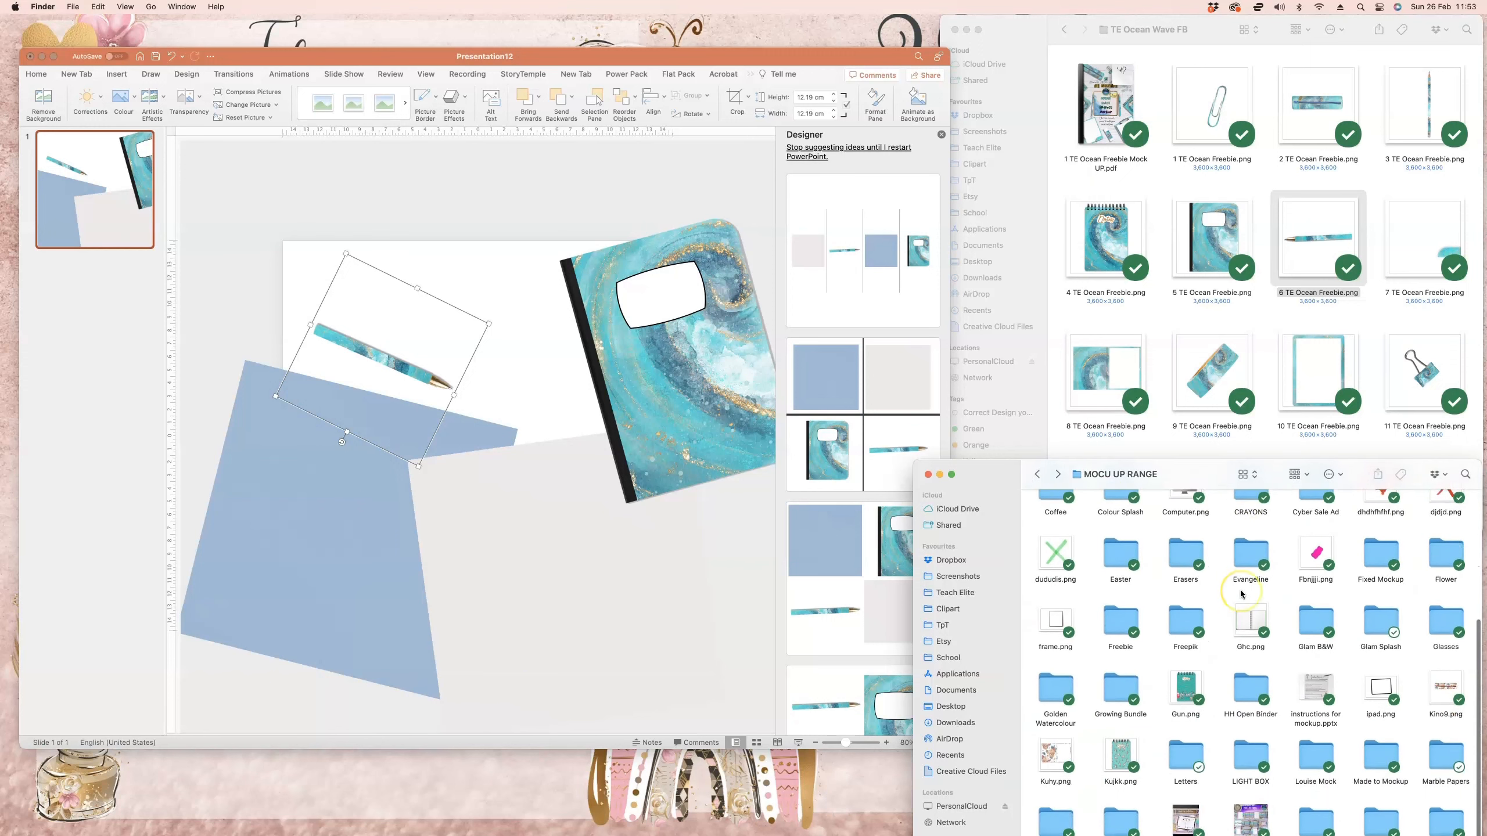
scroll(1243, 594, down, 3)
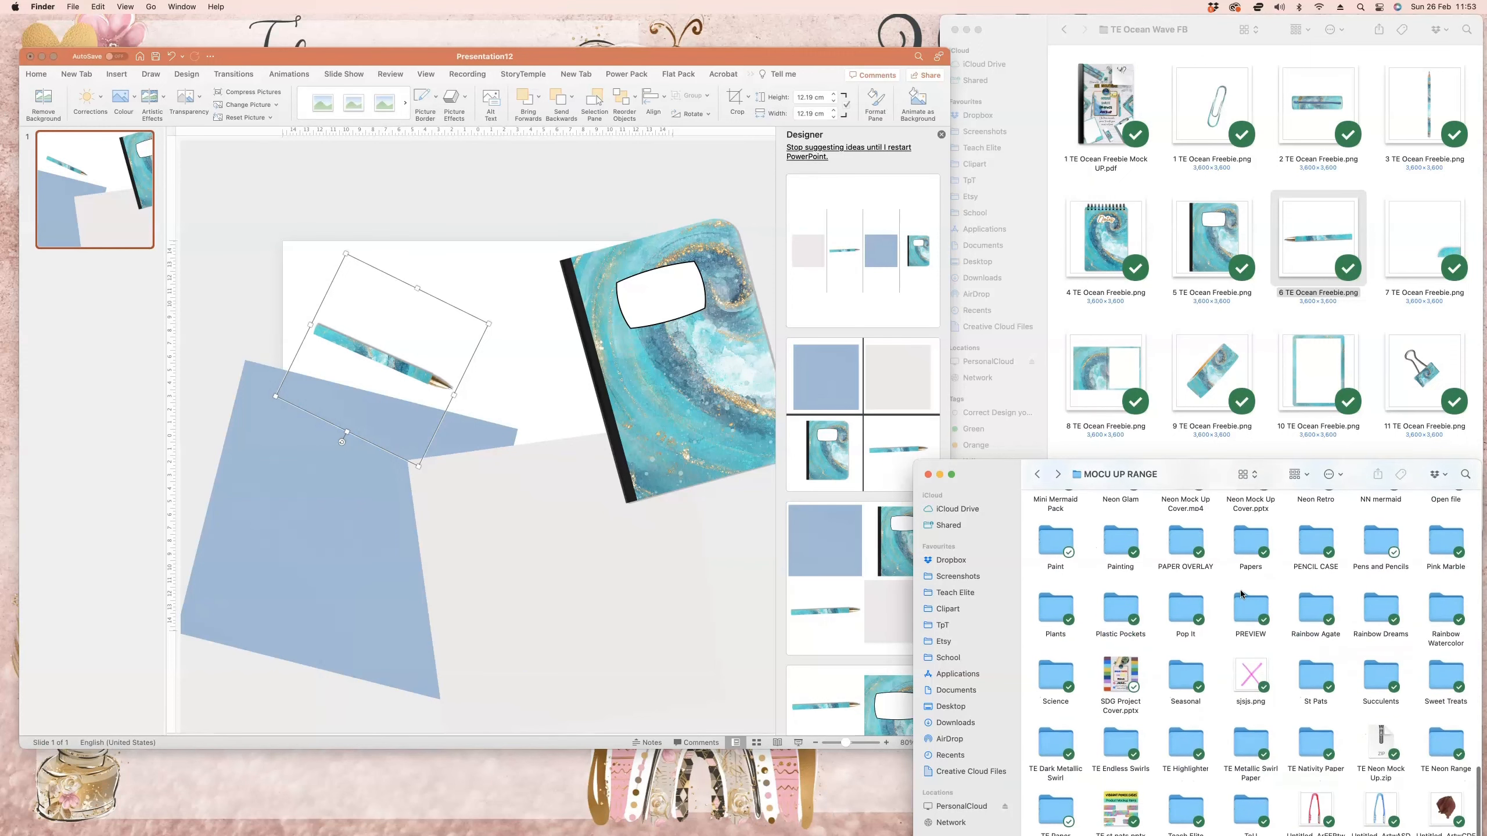
click(1100, 680)
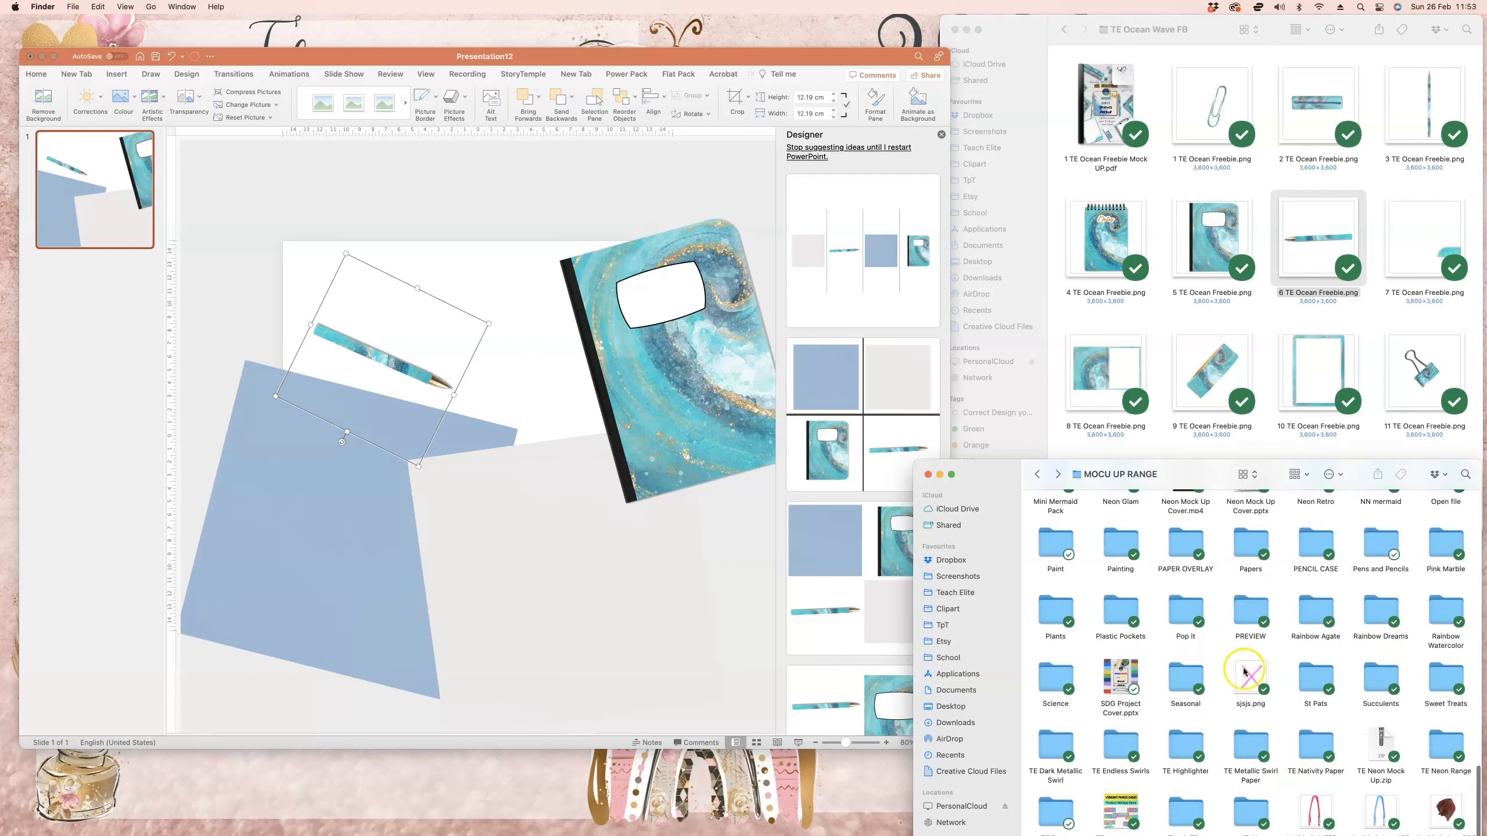
double_click(1386, 688)
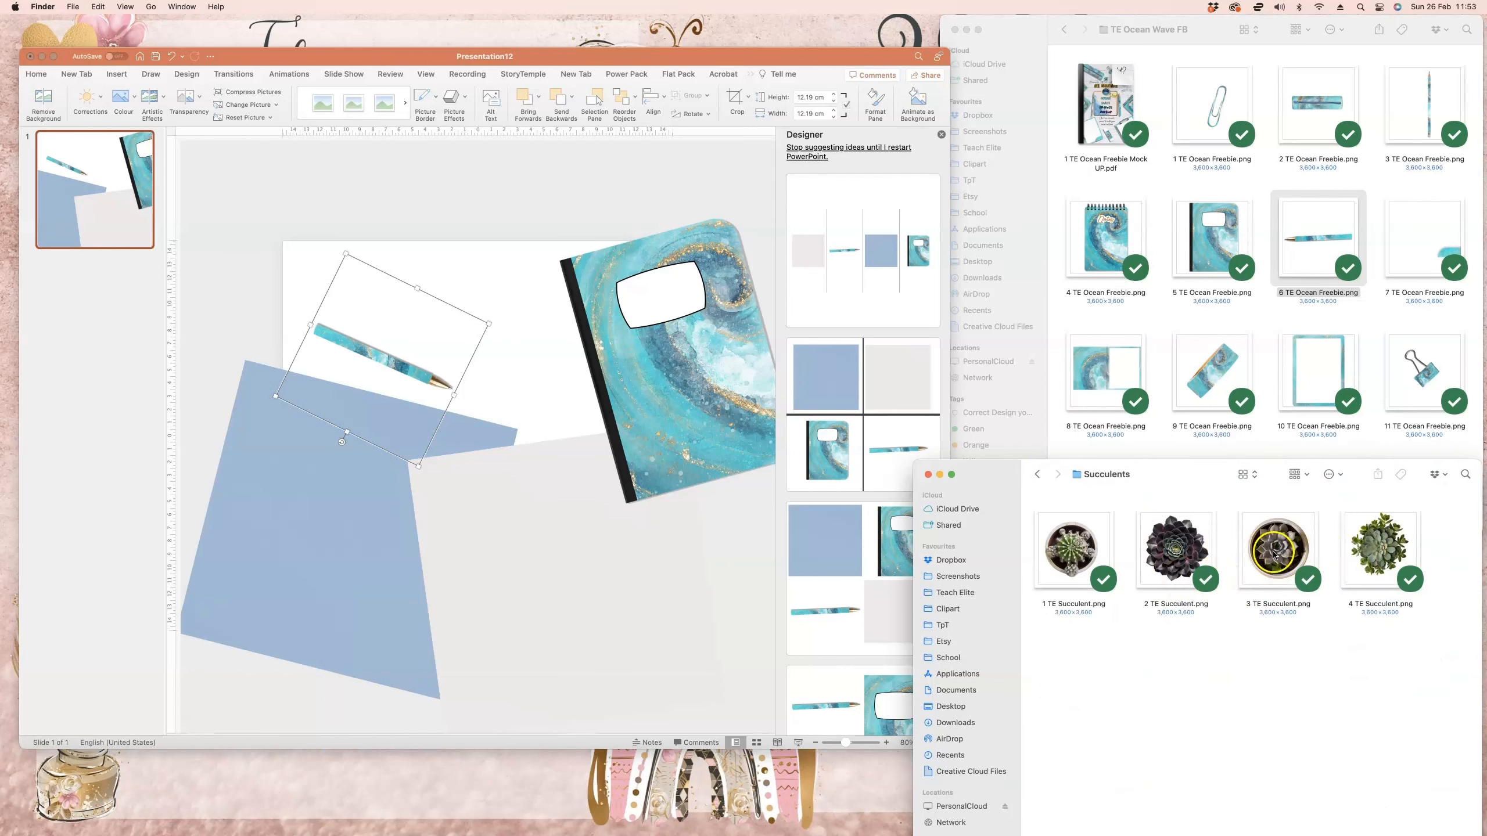
- Insert 3 TE Succulent.png, shrink it over the slide's upper-left corner, and move the pencil toward the slide's centre
drag(1275, 554, 398, 301)
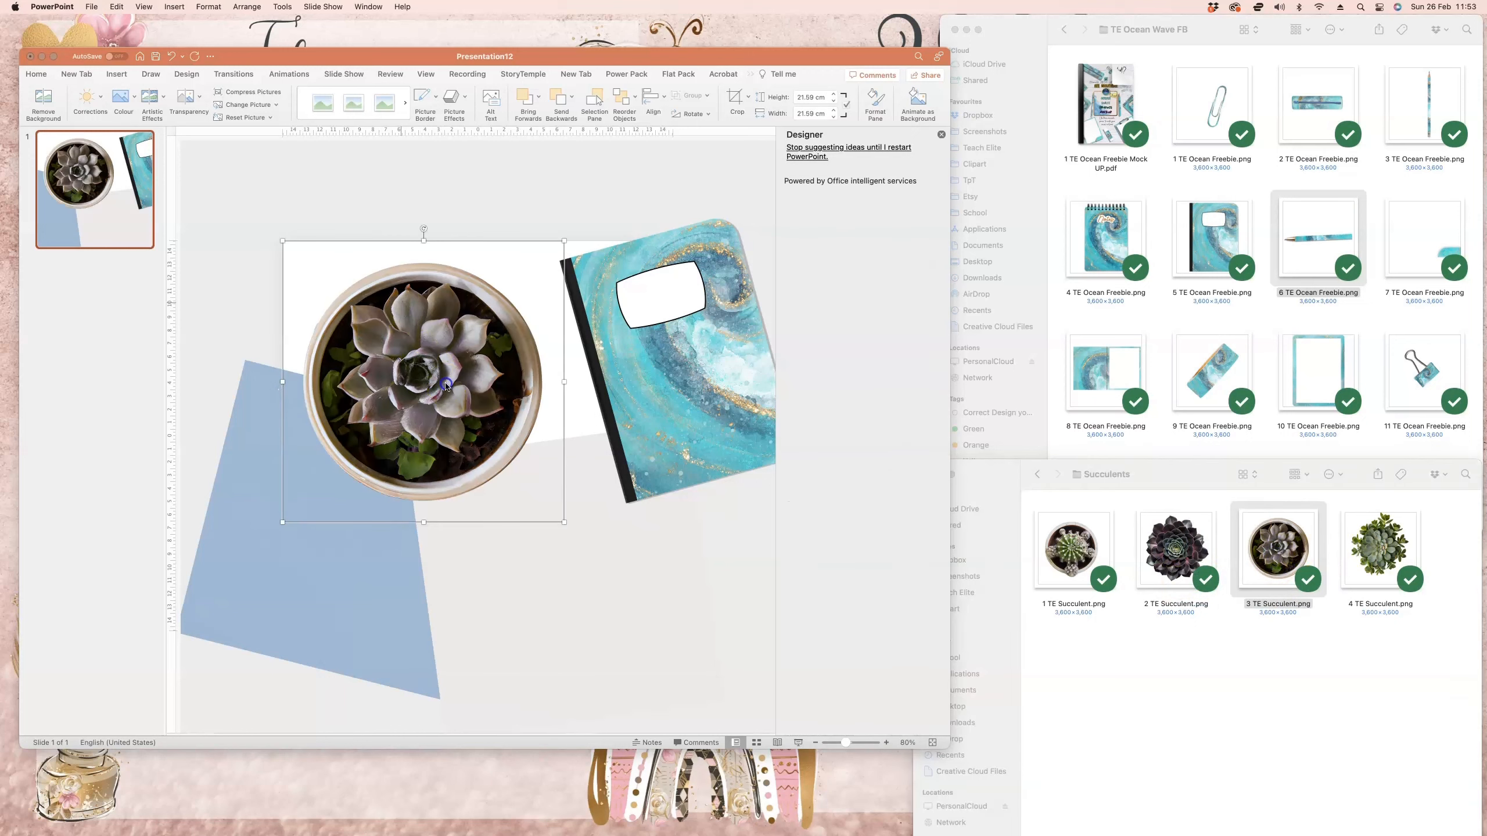
drag(563, 242, 450, 354)
drag(384, 449, 322, 271)
drag(391, 336, 501, 410)
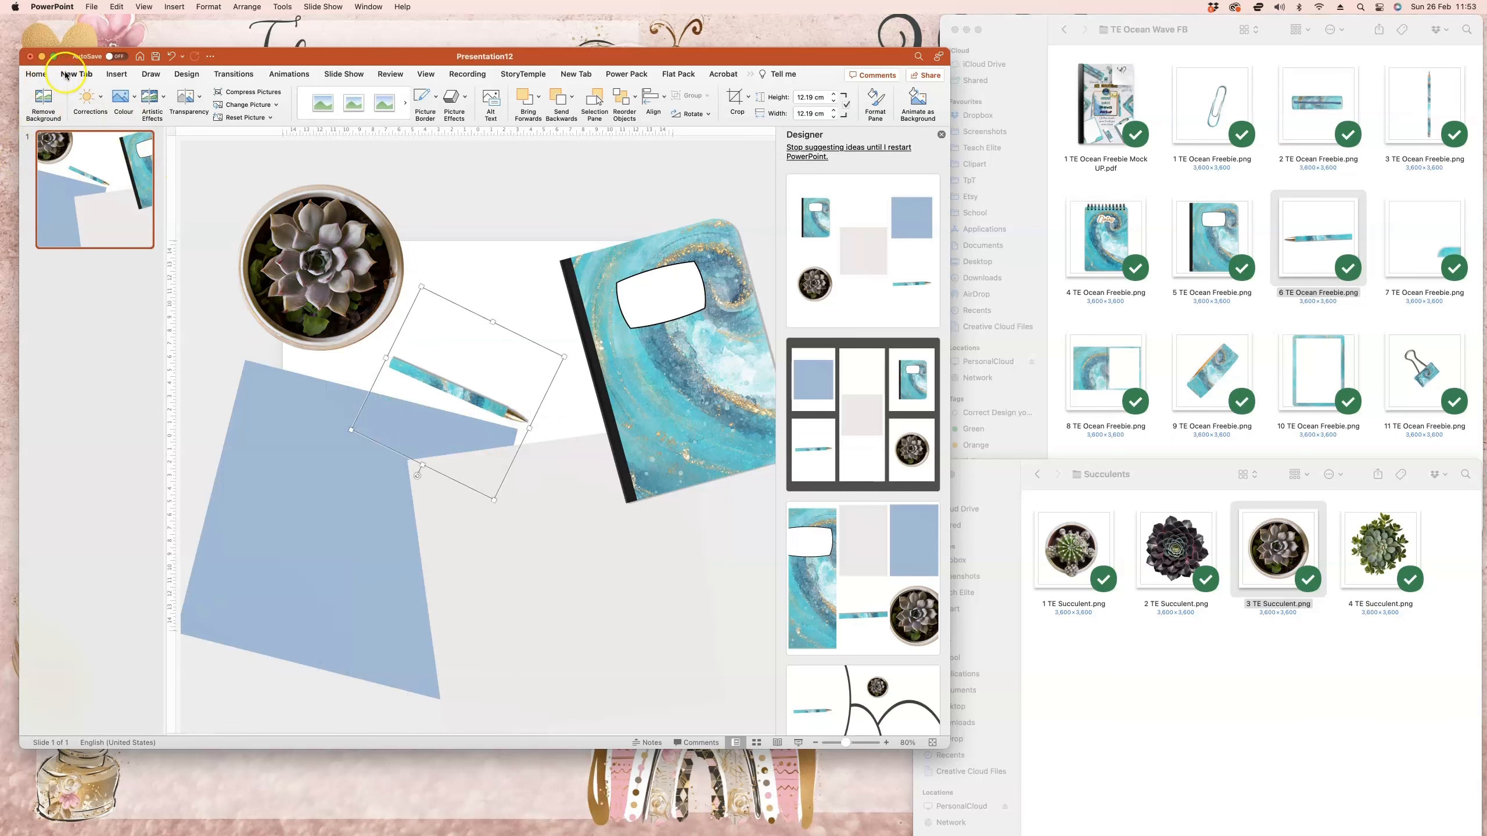
- Add a second slide and cut its title and text placeholders to leave it blank
click(39, 76)
click(119, 100)
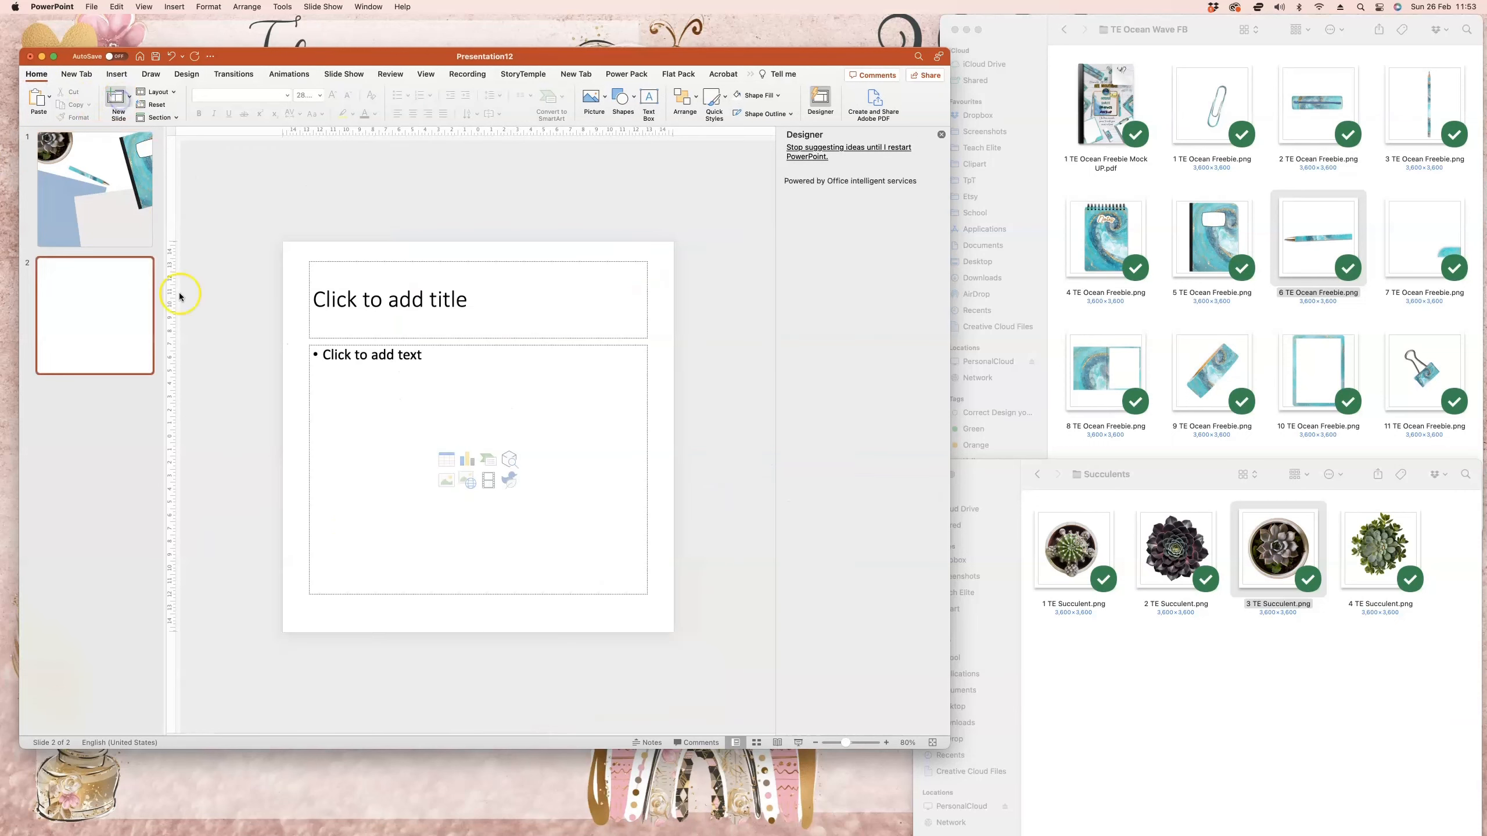
click(505, 267)
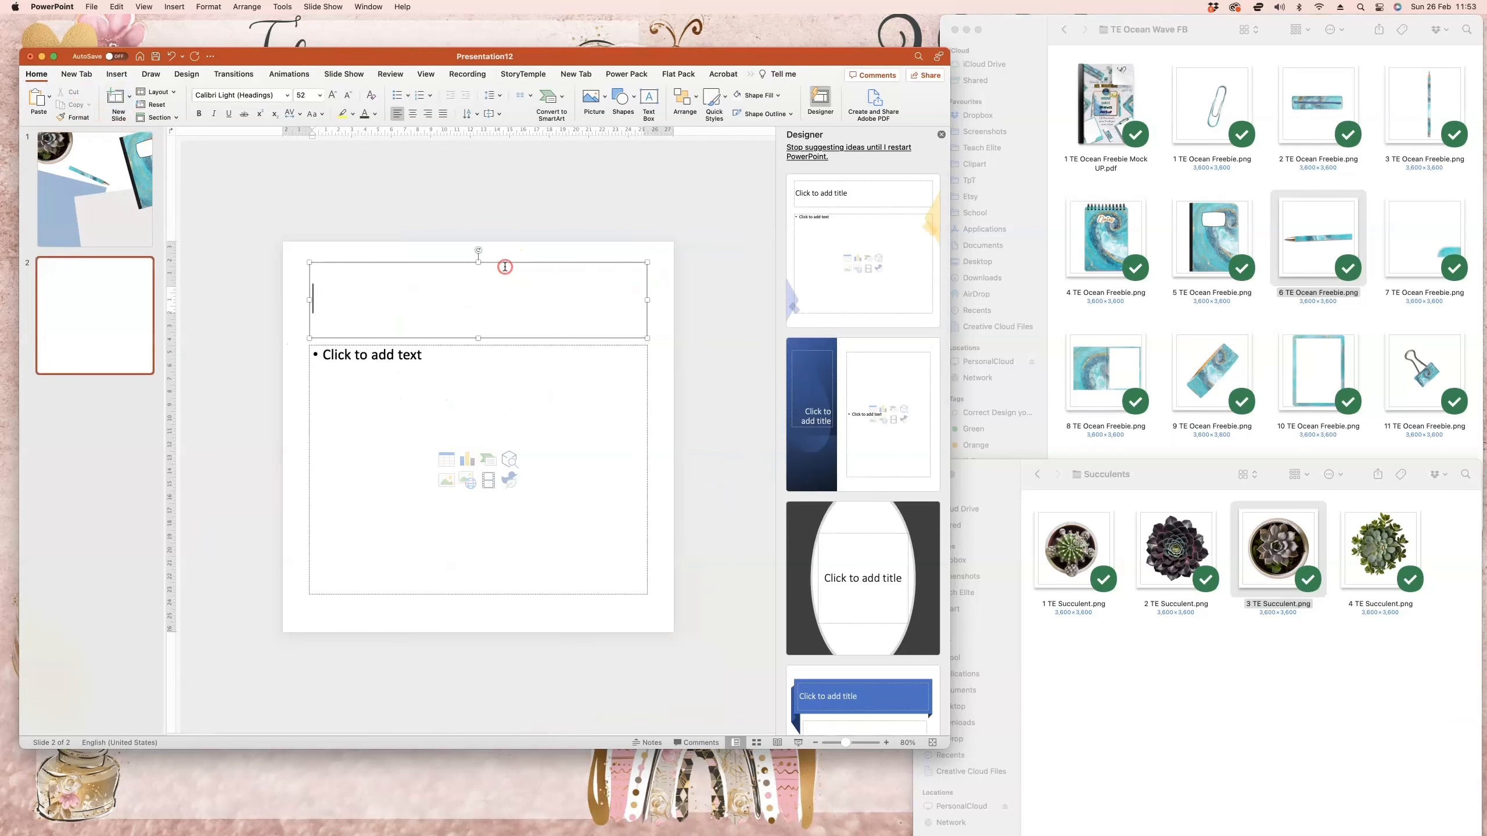
right_click(505, 267)
click(442, 381)
right_click(442, 381)
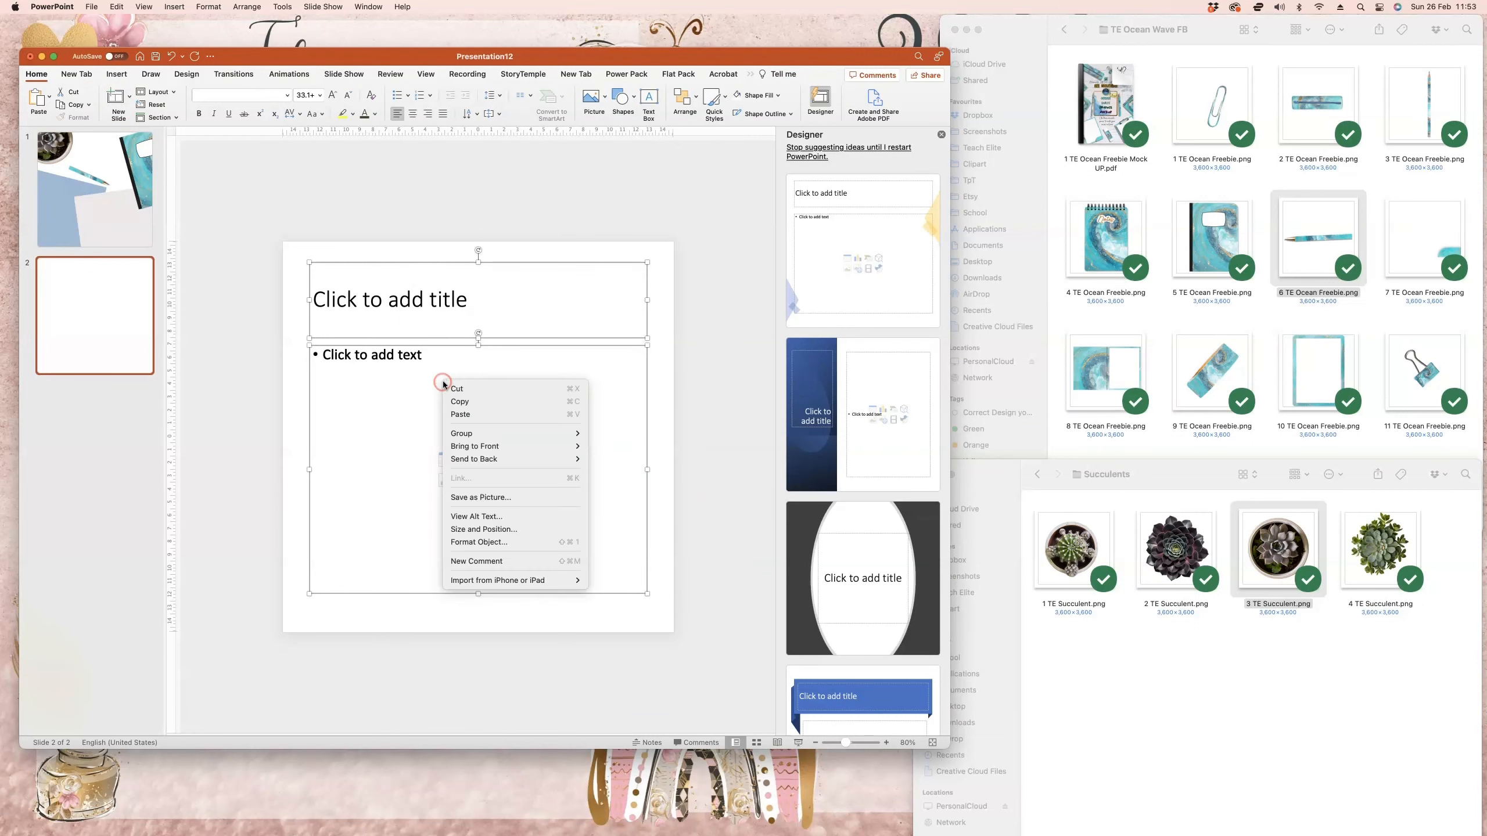
click(472, 390)
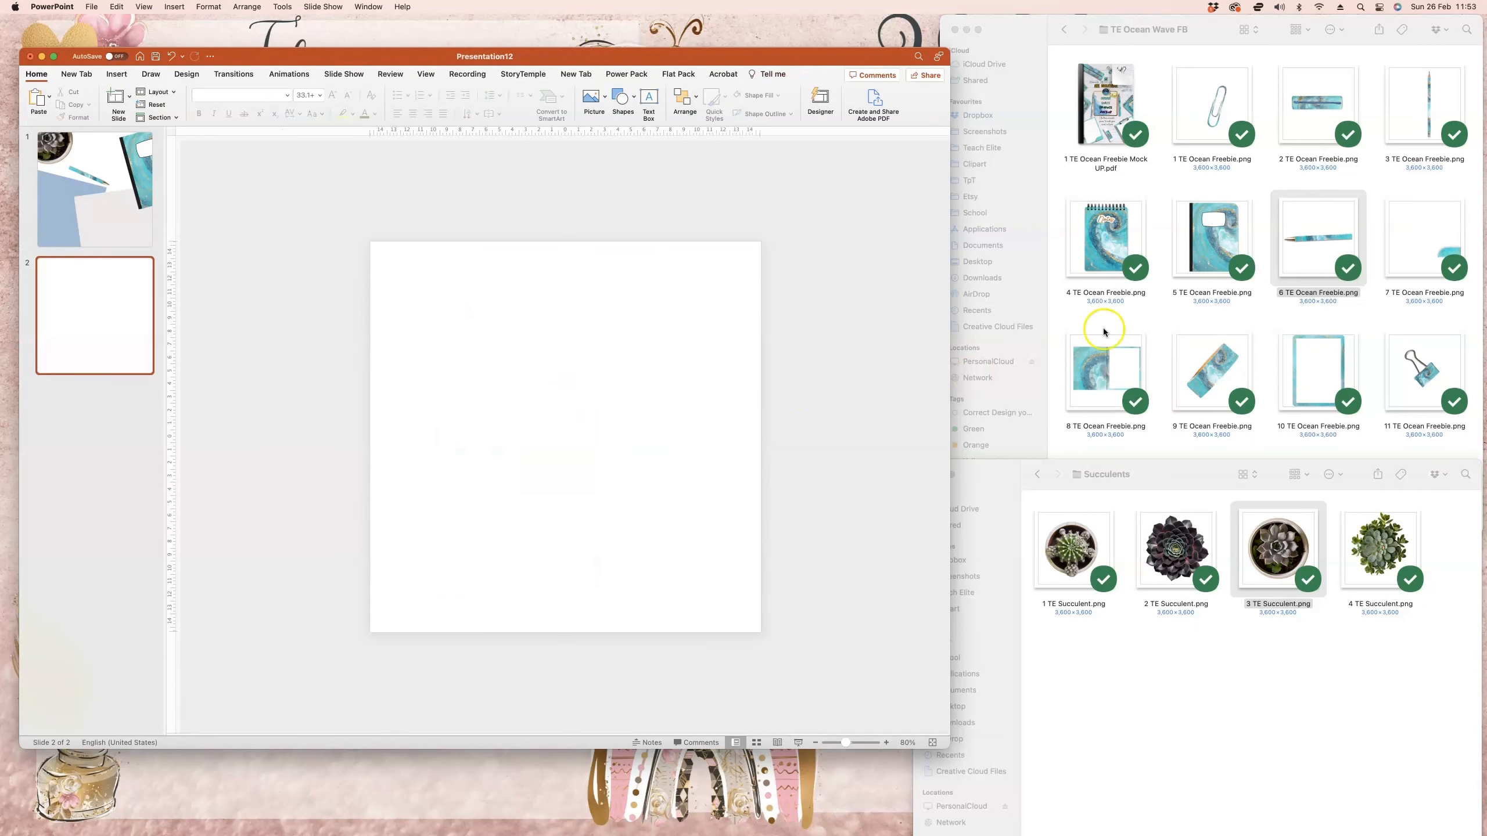
- Insert the frame image 10 TE Ocean Freebie.png, enlarge it to about 23.84 cm, tilt it slightly counterclockwise and centre it roughly on the slide
scroll(1174, 303, down, 3)
drag(1312, 303, 555, 450)
drag(599, 257, 646, 333)
drag(566, 296, 553, 306)
drag(412, 323, 384, 304)
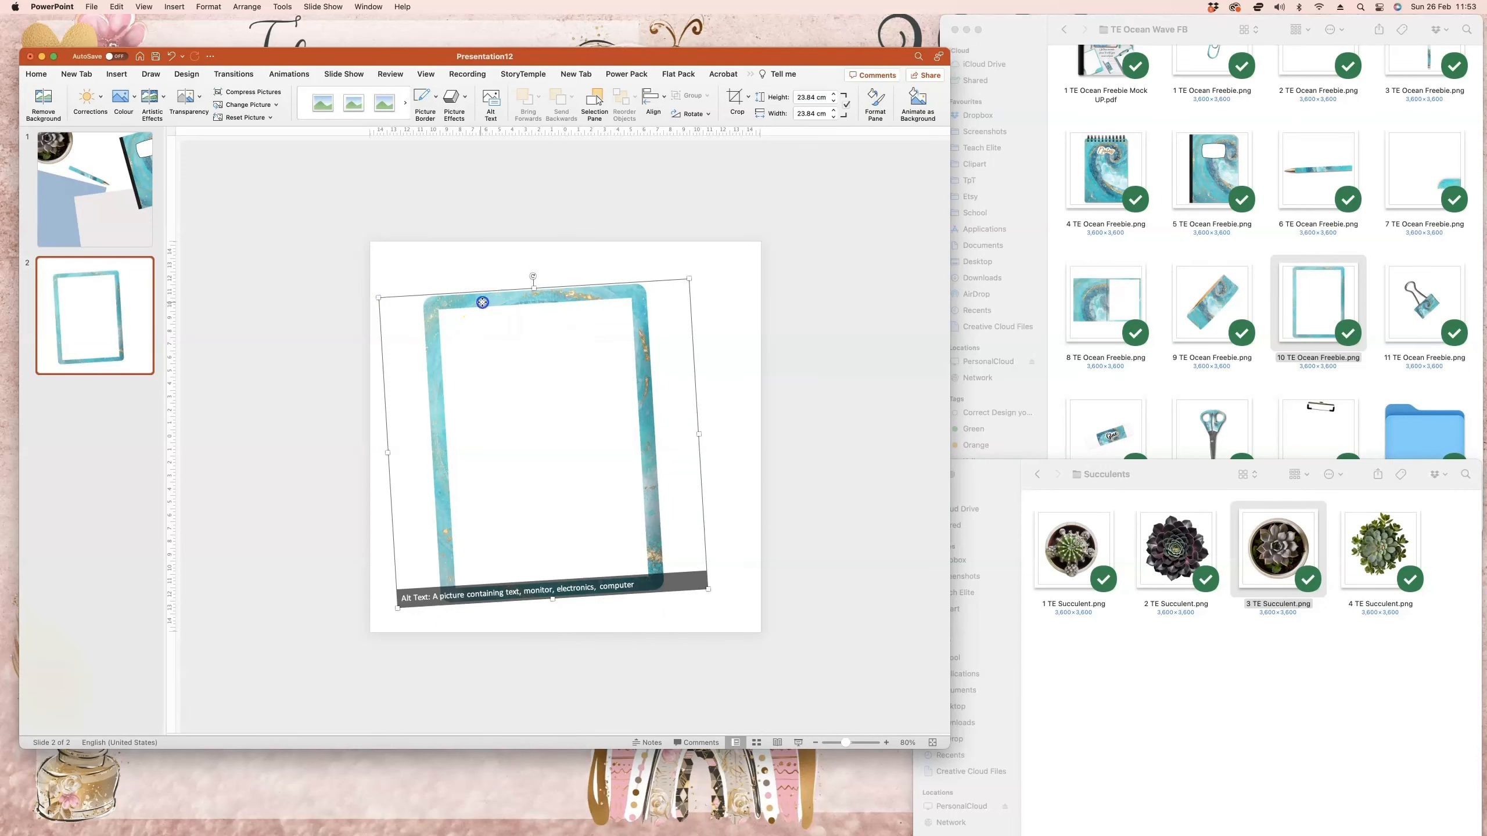
drag(485, 298, 514, 309)
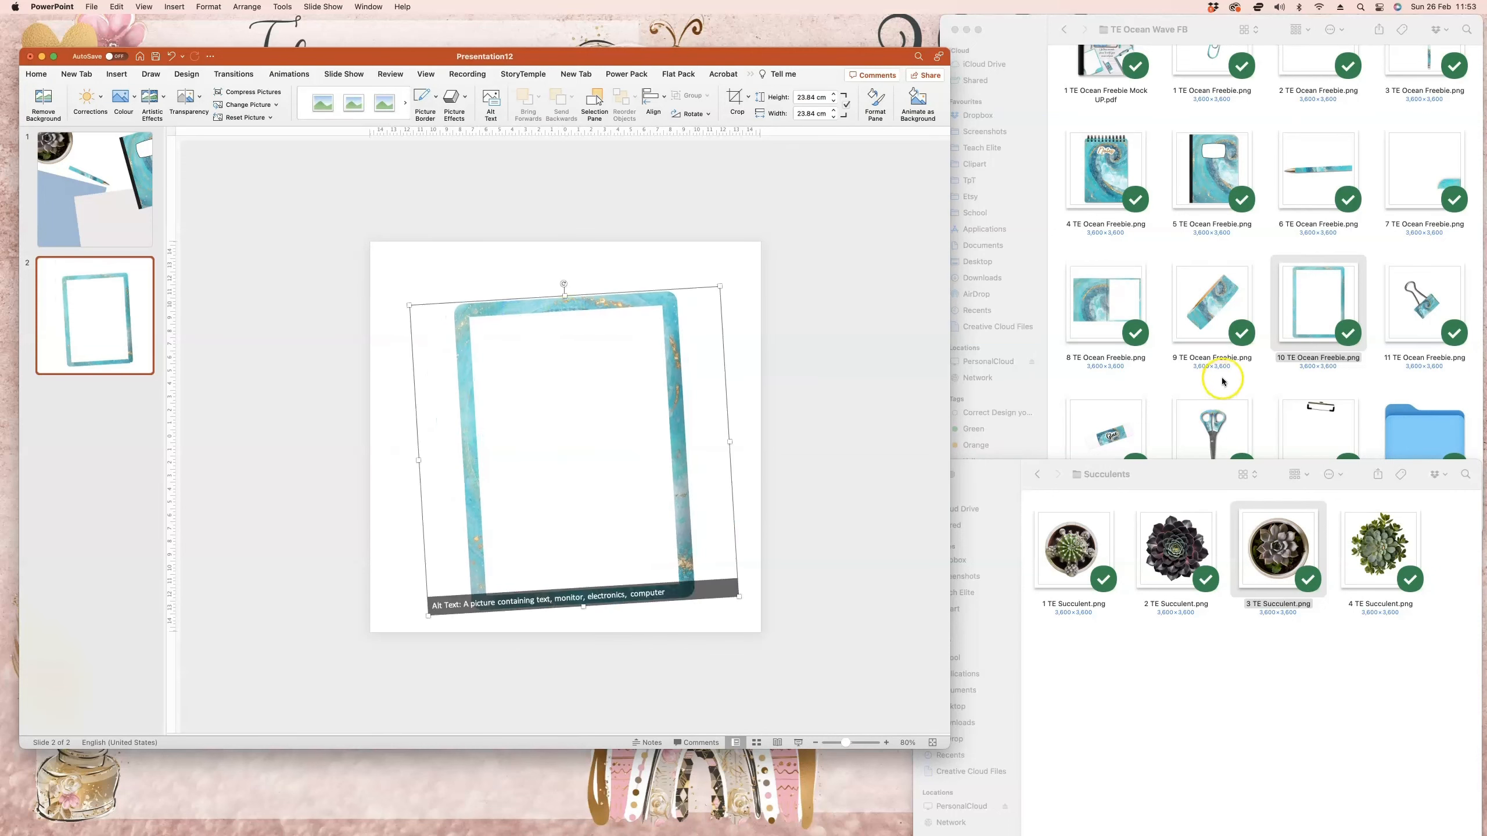
- Insert the scissors image 13 TE Ocean Freebie.png, tilt it clockwise, shrink it to about 16.8 cm and place it over the slide's lower-left corner
drag(1216, 424, 800, 495)
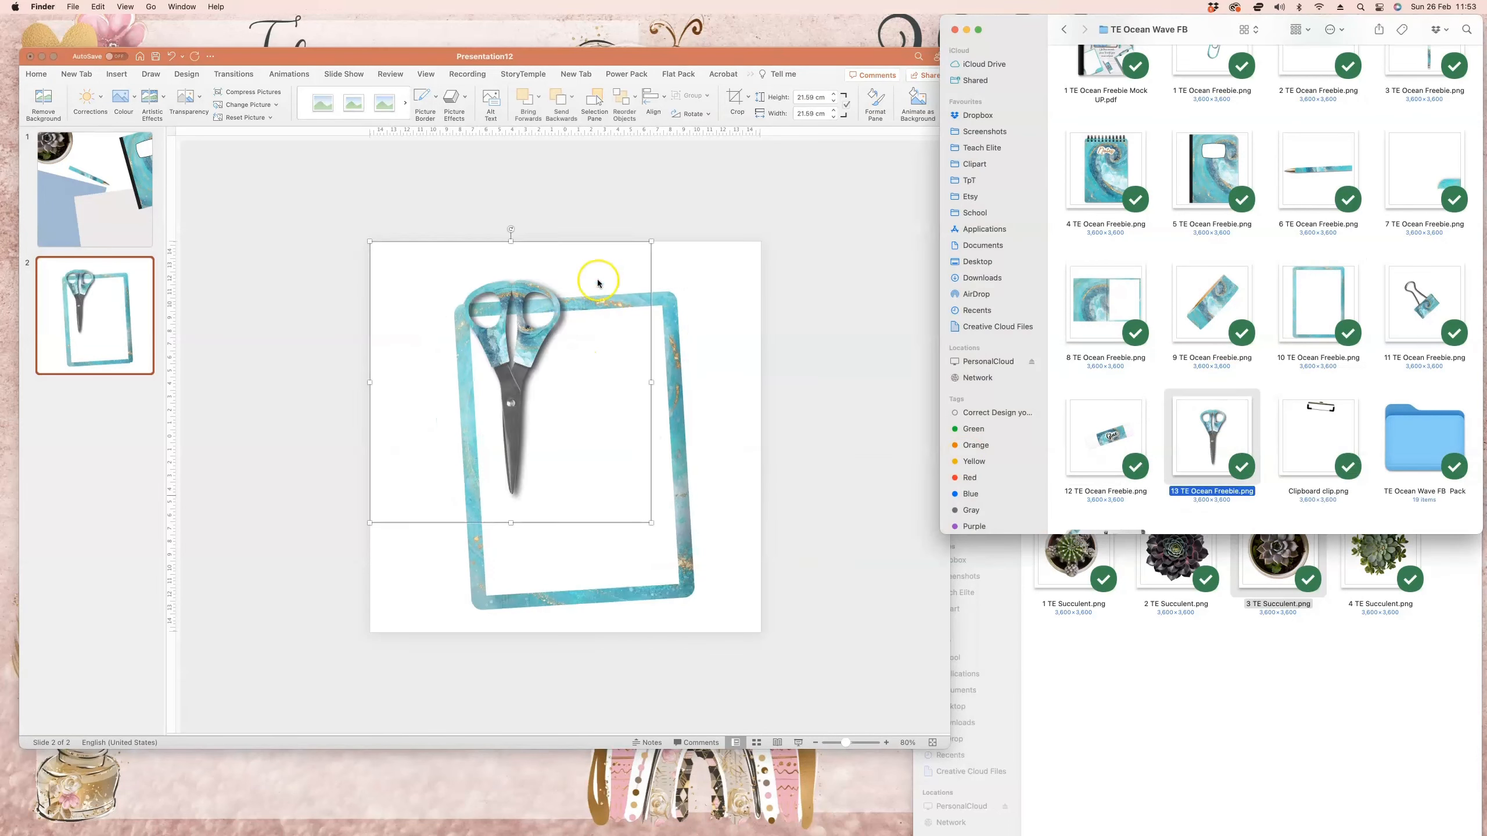
drag(510, 232, 575, 253)
drag(547, 301, 414, 530)
drag(551, 539, 463, 564)
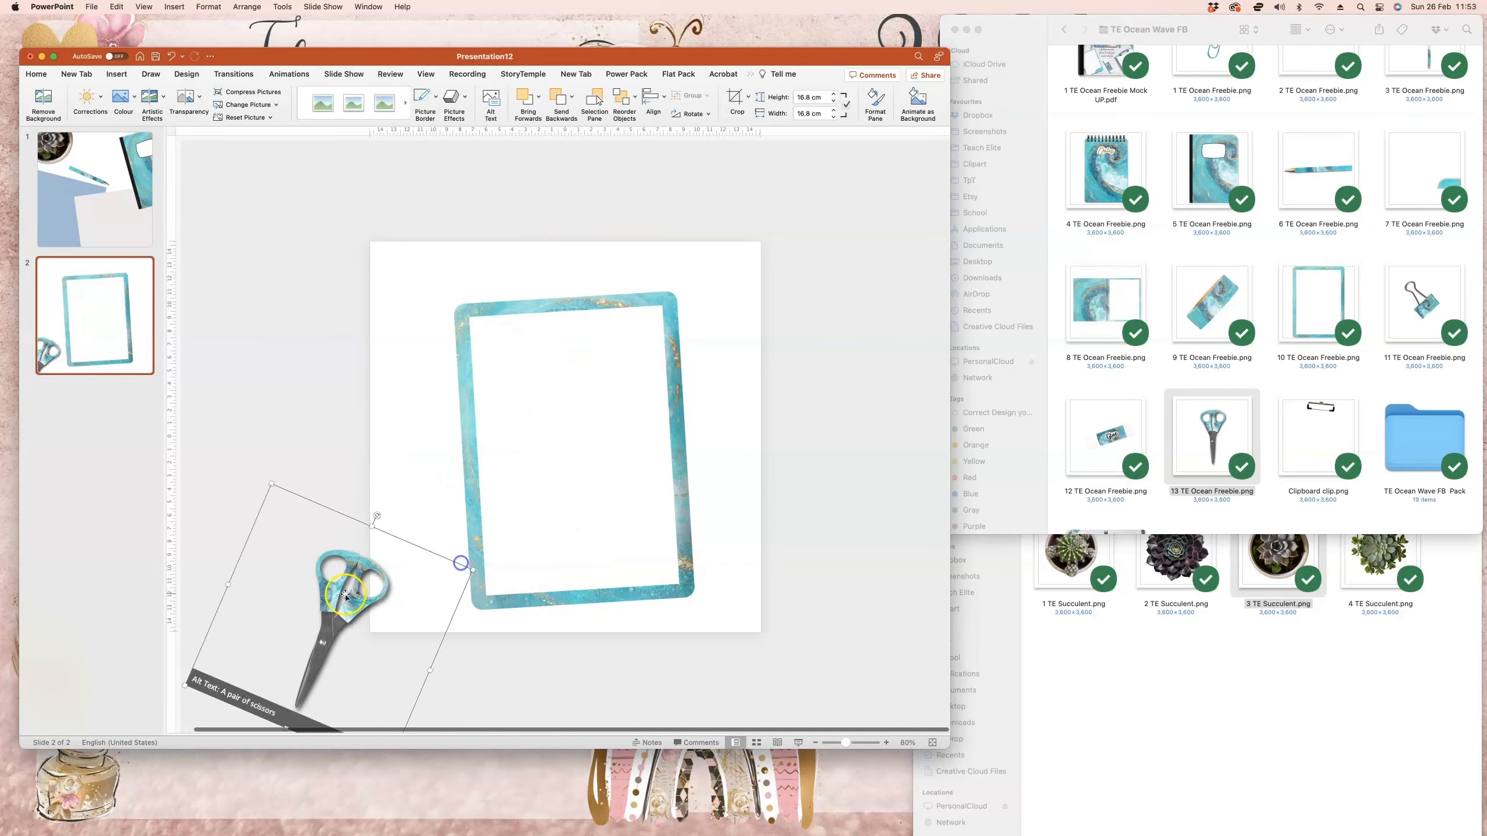
drag(341, 594, 404, 591)
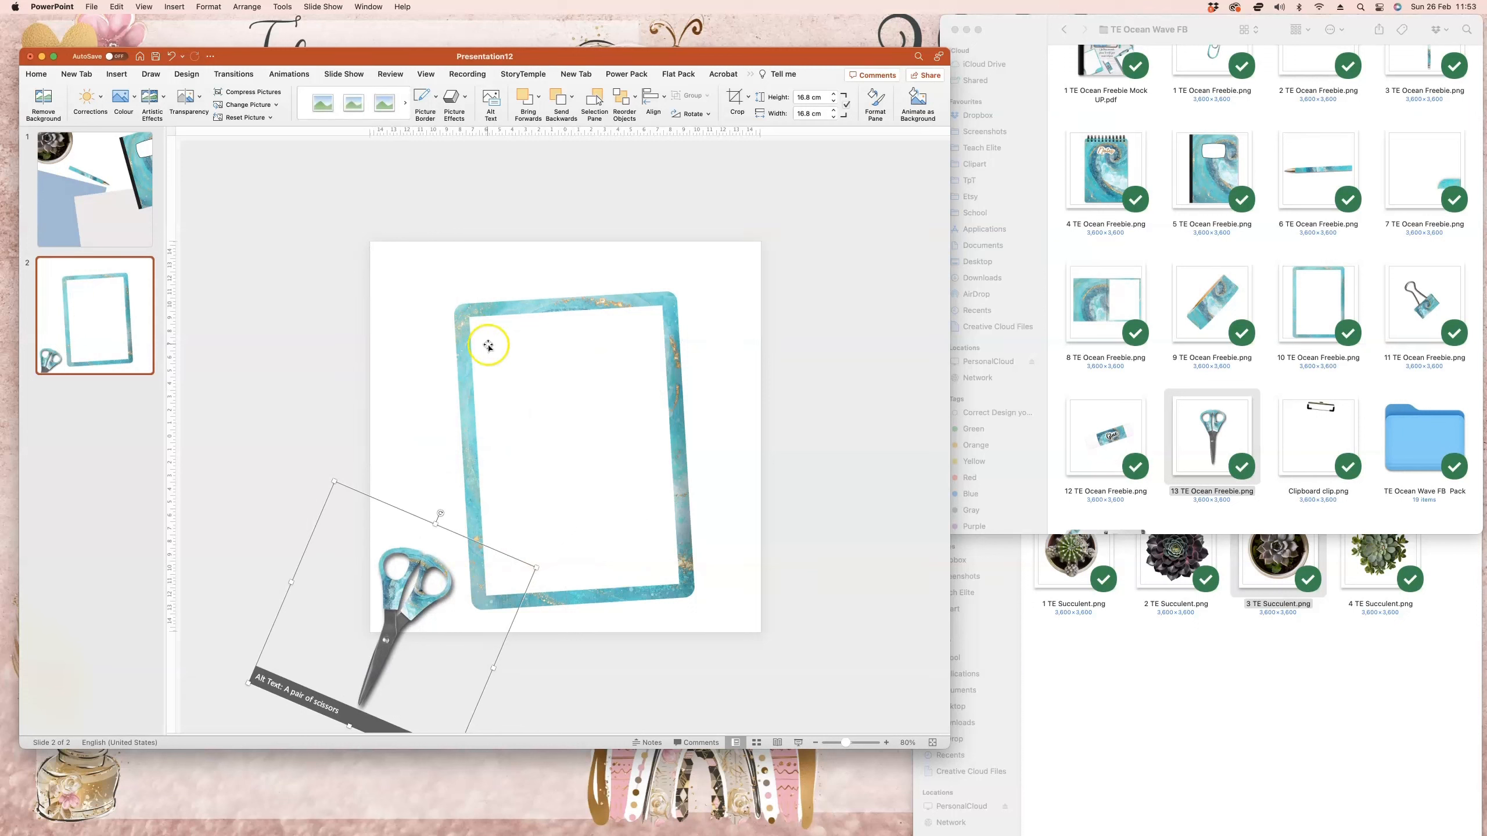
- Insert the pencil case 2 TE Ocean Freebie.png, enlarge it to about 24.24 cm, and tilt it clockwise over the slide's upper-right corner
scroll(1173, 396, up, 3)
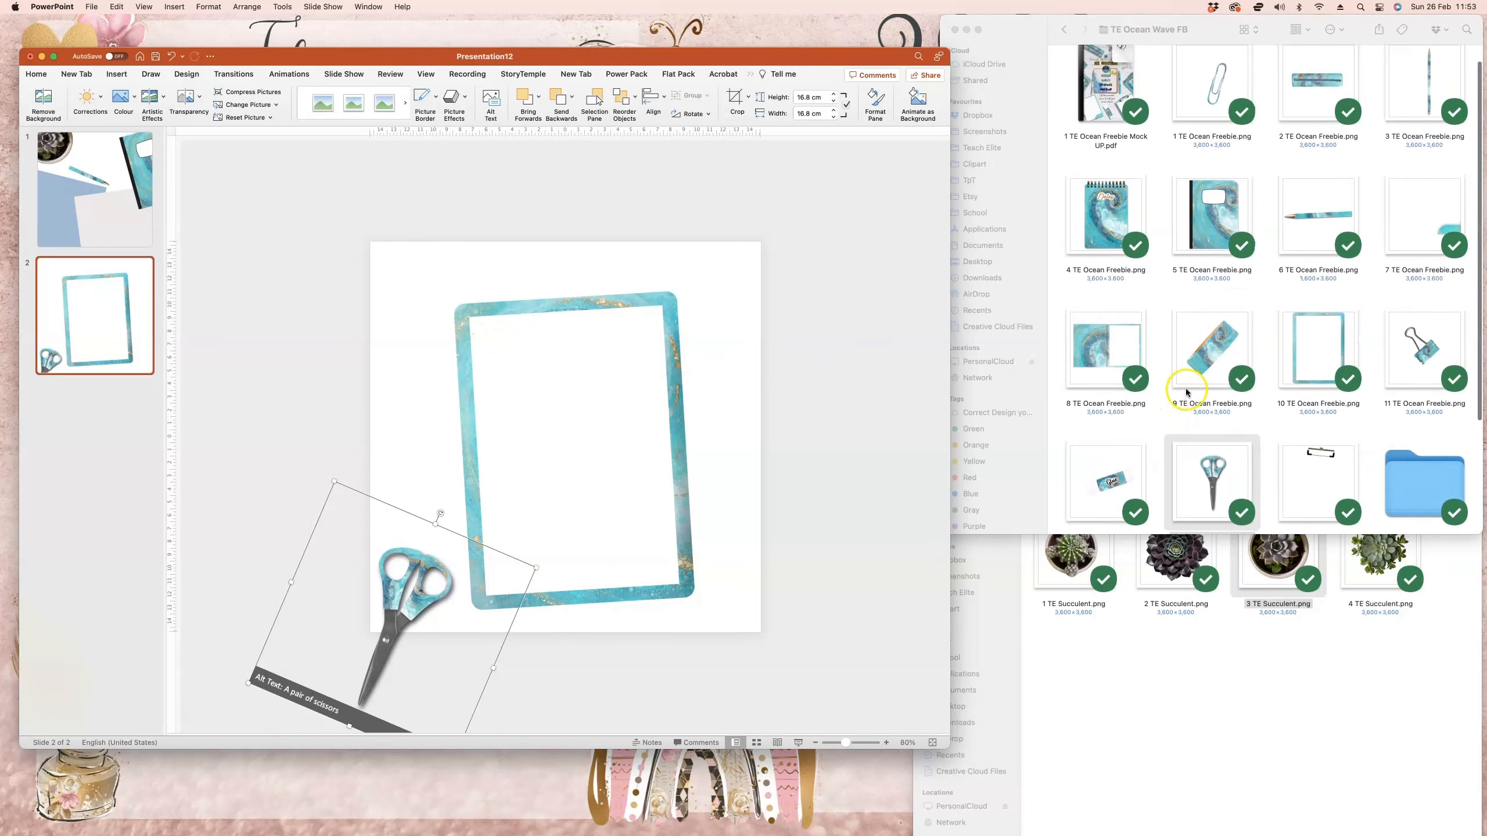
mouse_move(1311, 110)
mouse_down()
mouse_move(632, 239)
mouse_move(686, 241)
mouse_up()
mouse_move(496, 349)
mouse_down()
mouse_move(771, 260)
mouse_move(776, 308)
mouse_up()
mouse_move(807, 154)
mouse_down()
mouse_move(841, 179)
mouse_move(849, 213)
mouse_up()
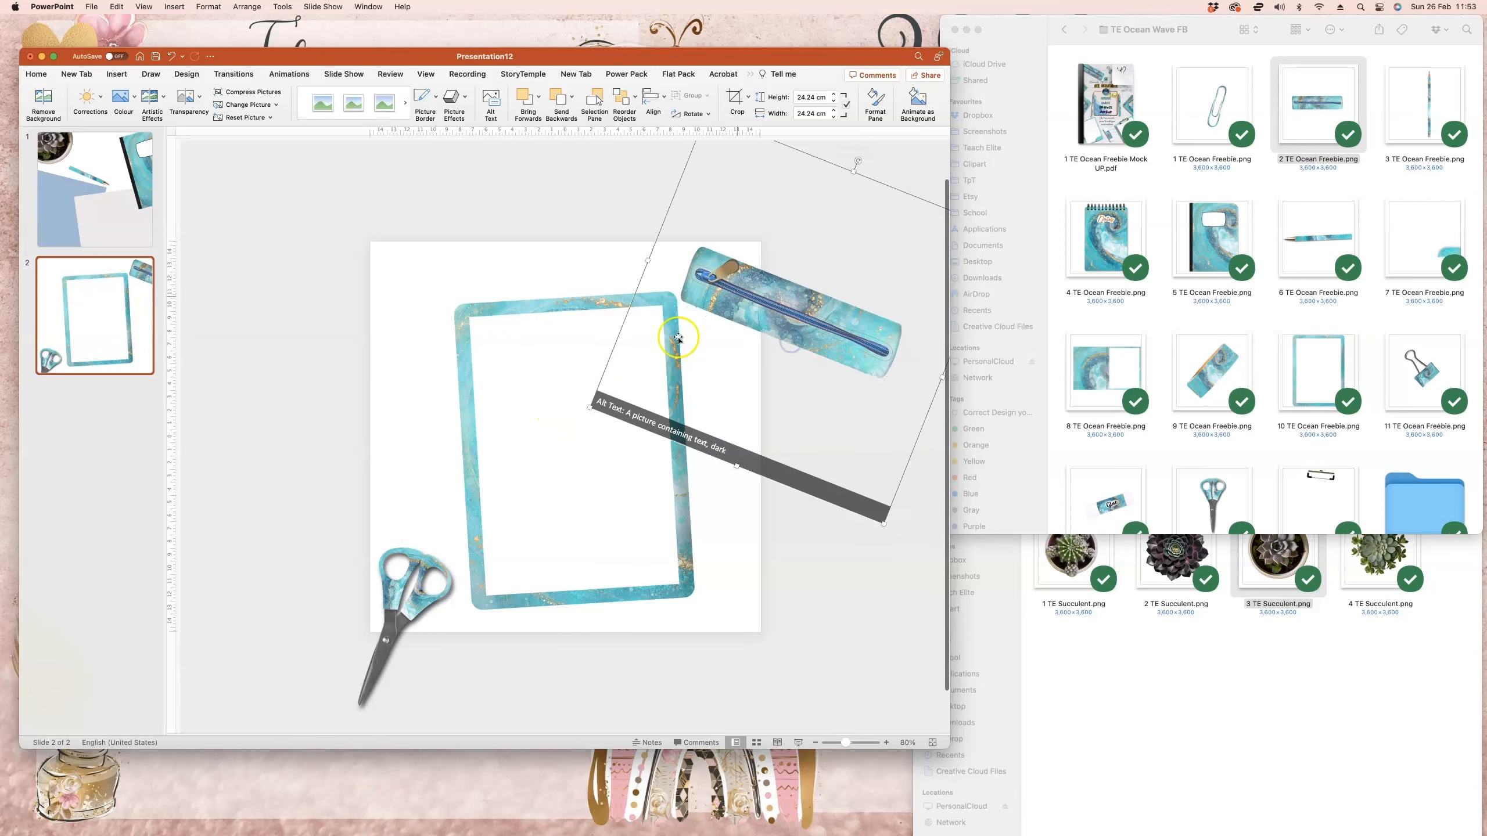
- Apply an outer shadow preset with a 180° angle to the pencil case, frame and scissors together
right_click(684, 296)
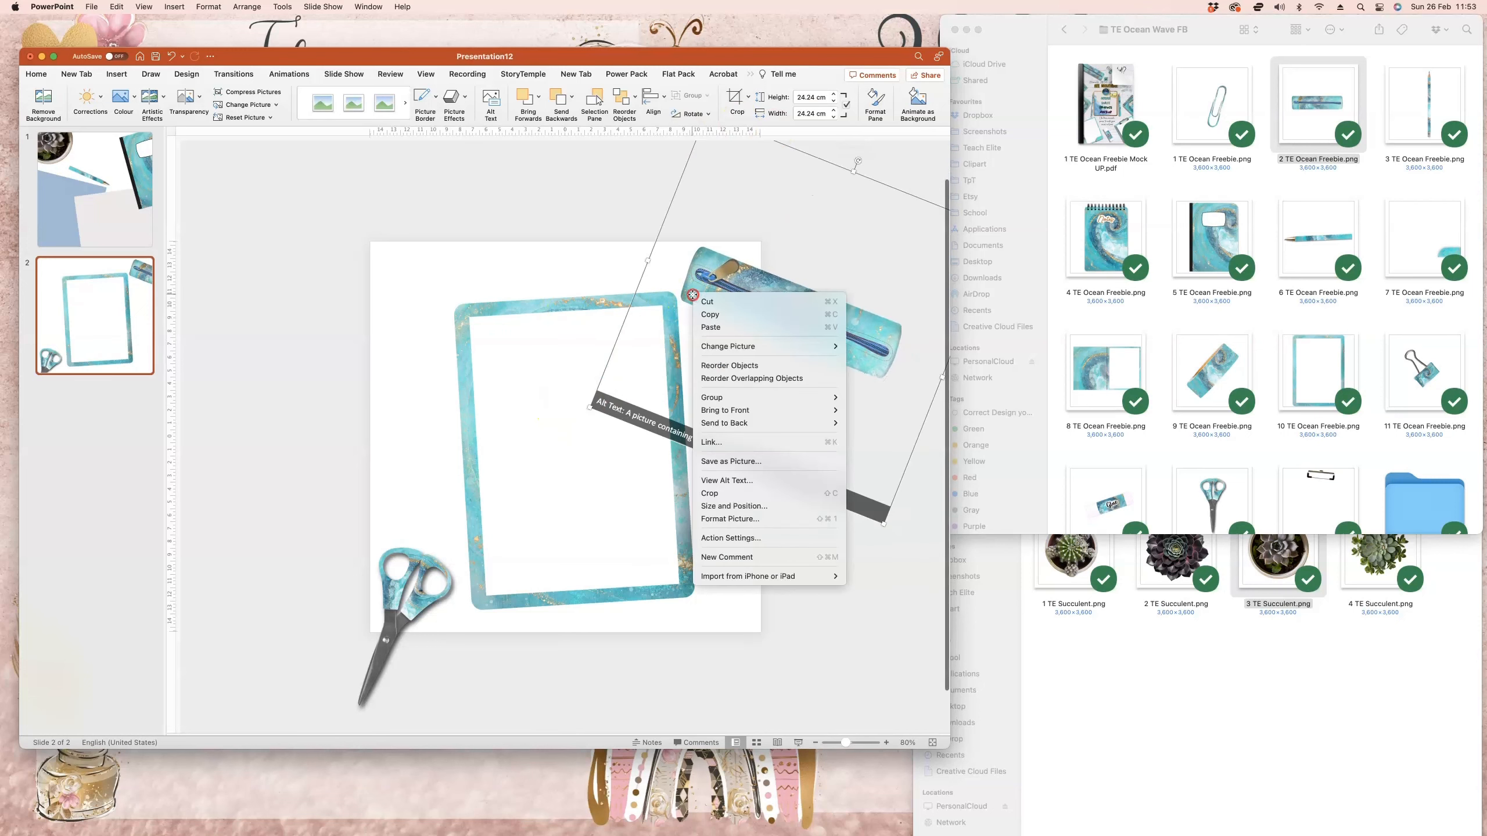
click(757, 519)
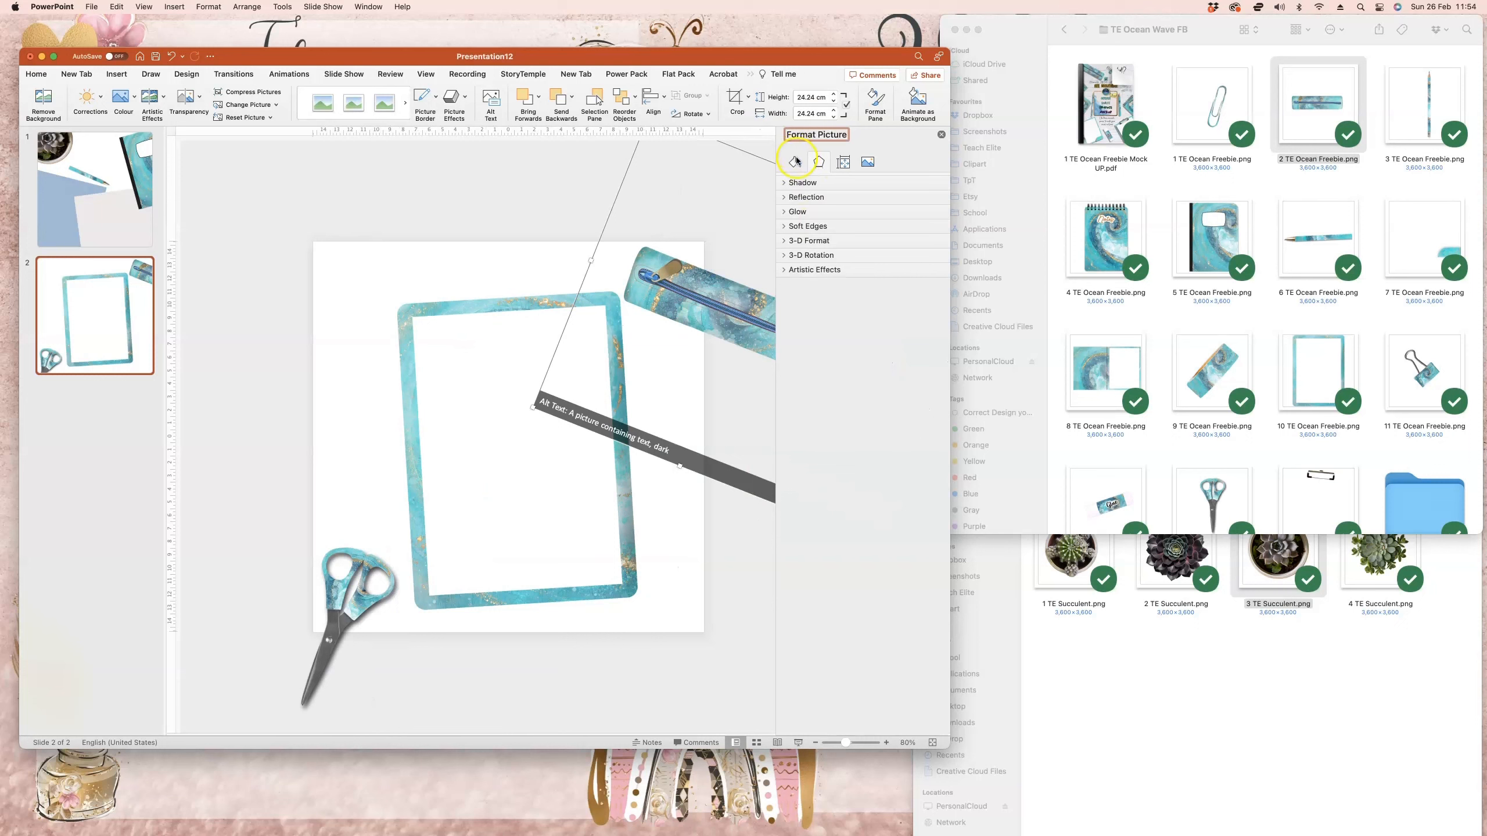
click(803, 183)
shift+click(549, 338)
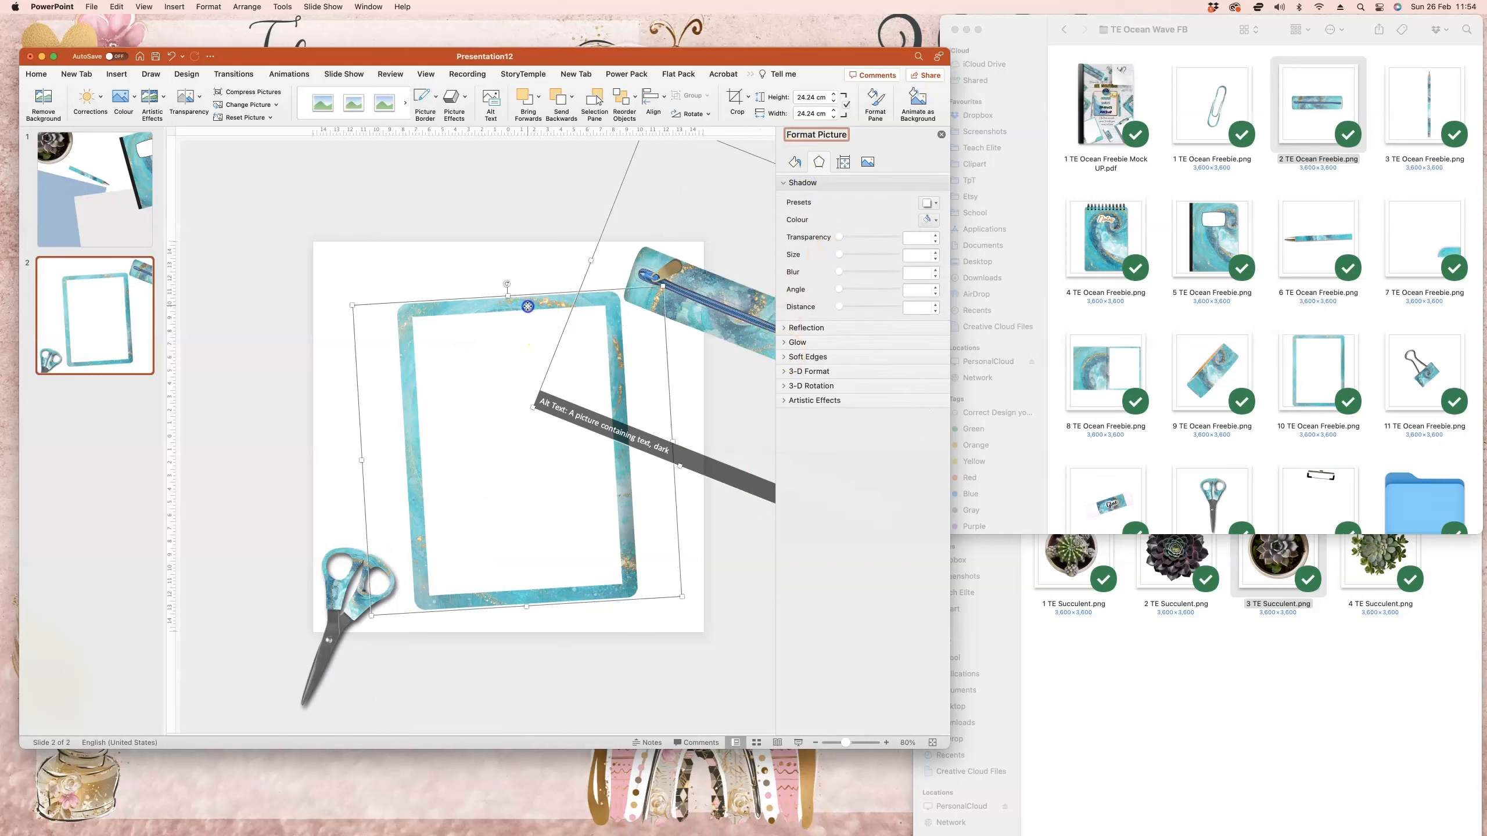
shift+click(316, 588)
shift+click(697, 358)
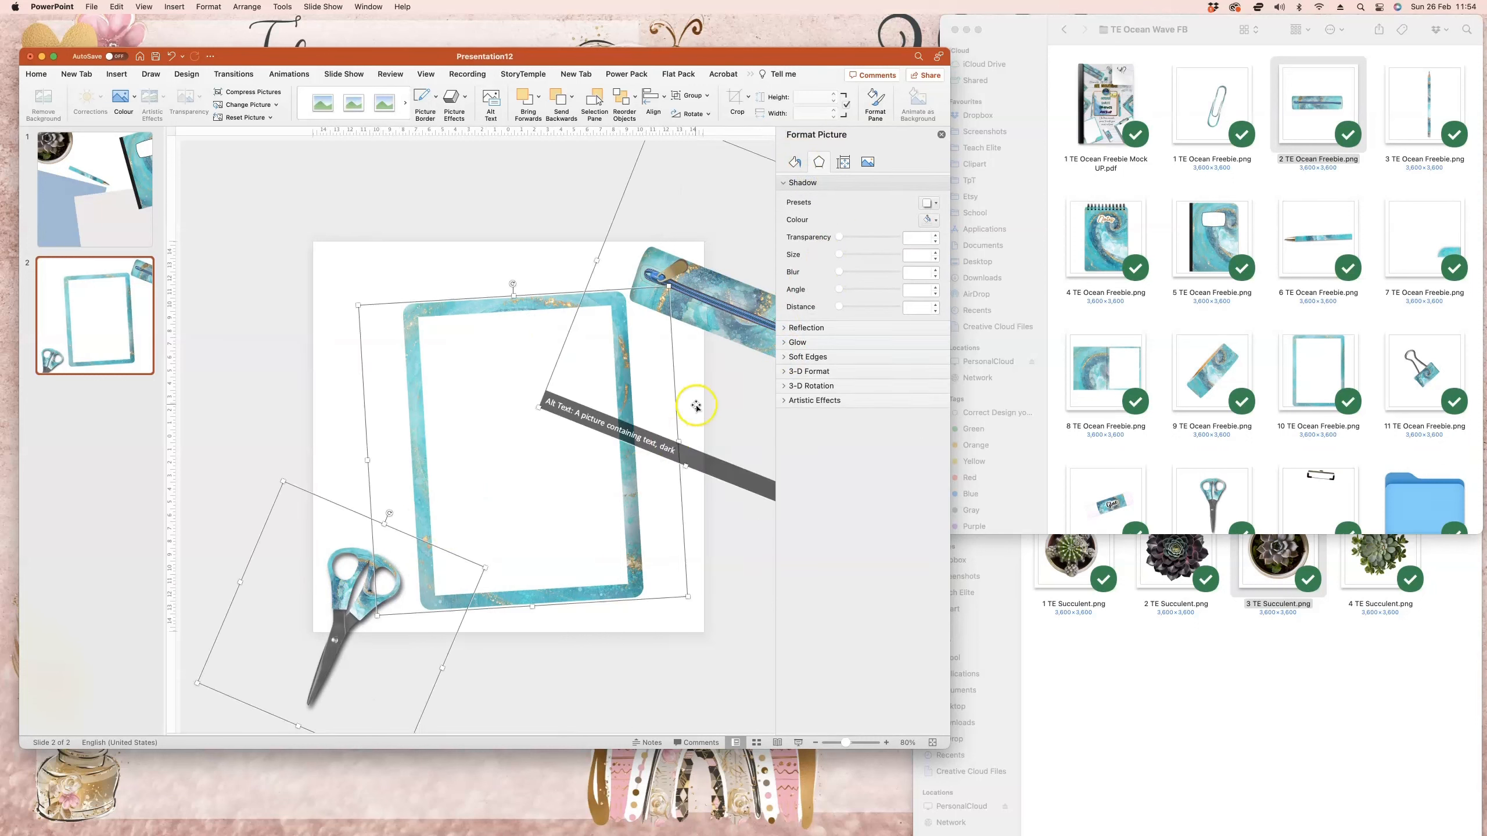
click(930, 202)
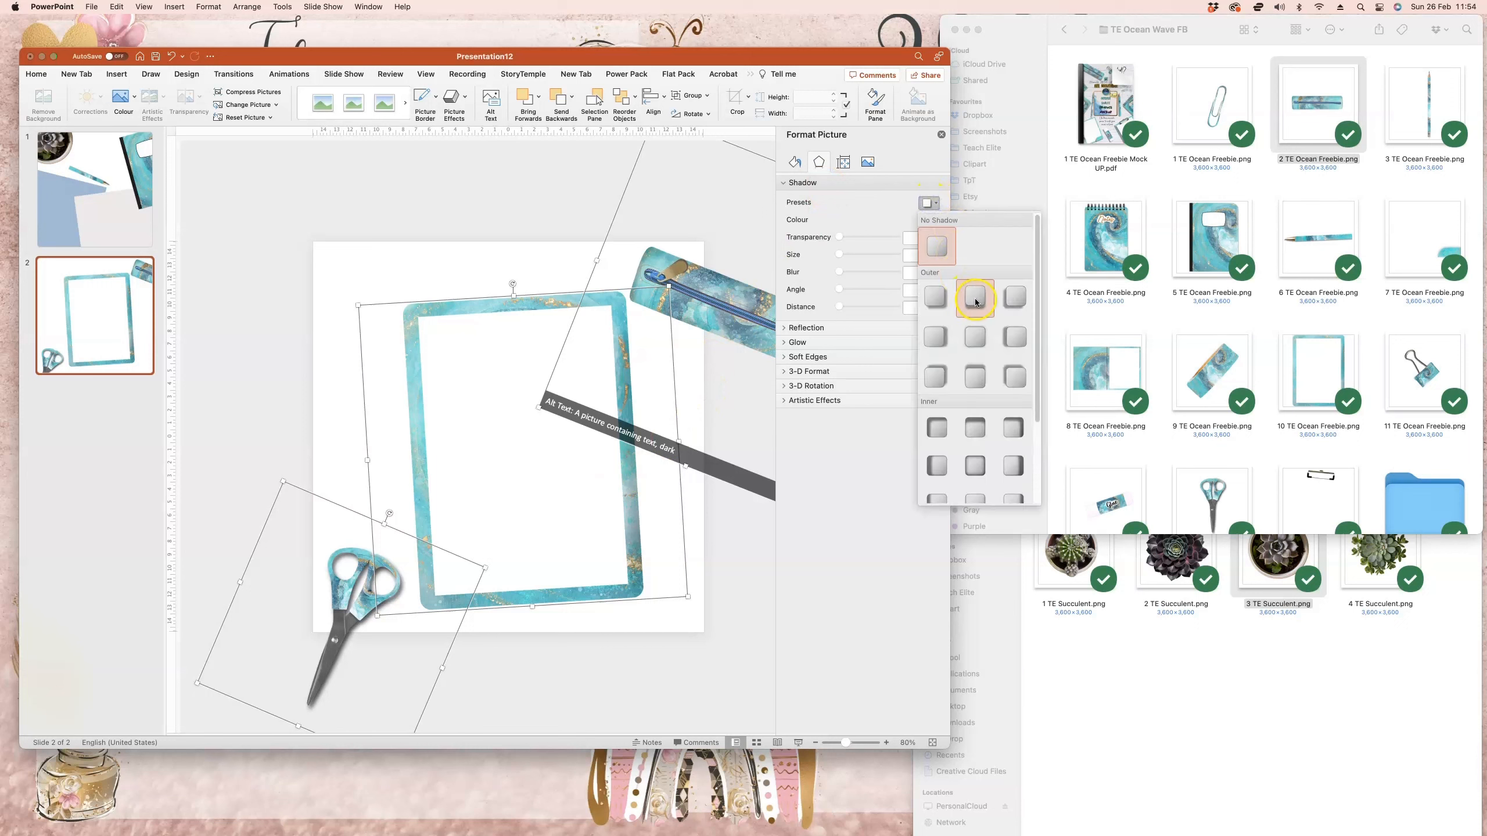
click(1017, 338)
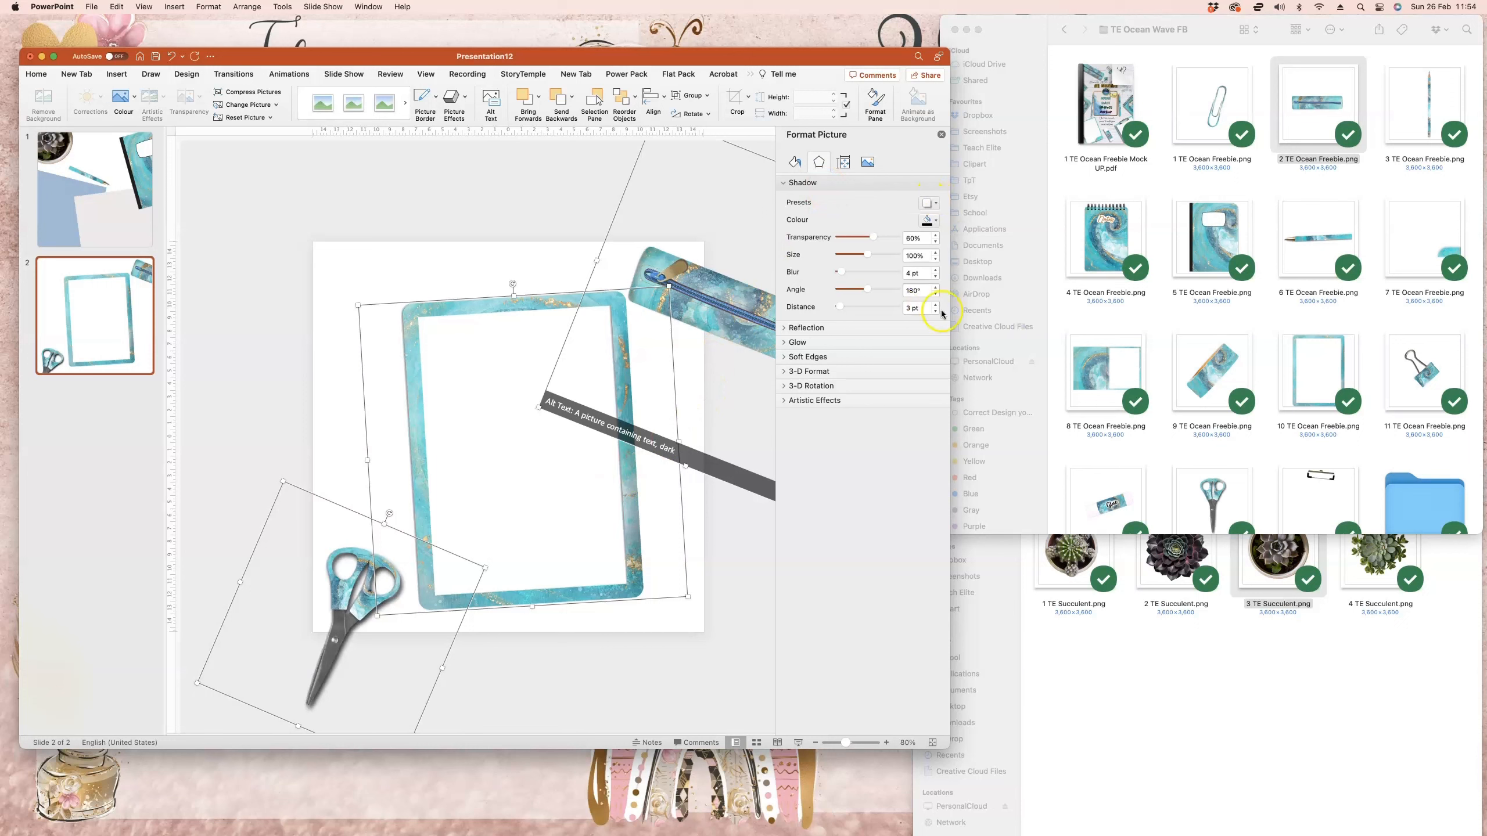
- Set the shadow distance to 8 pt for all three images and to 14 pt for the pencil case alone
click(936, 304)
click(936, 304)
click(936, 303)
click(935, 304)
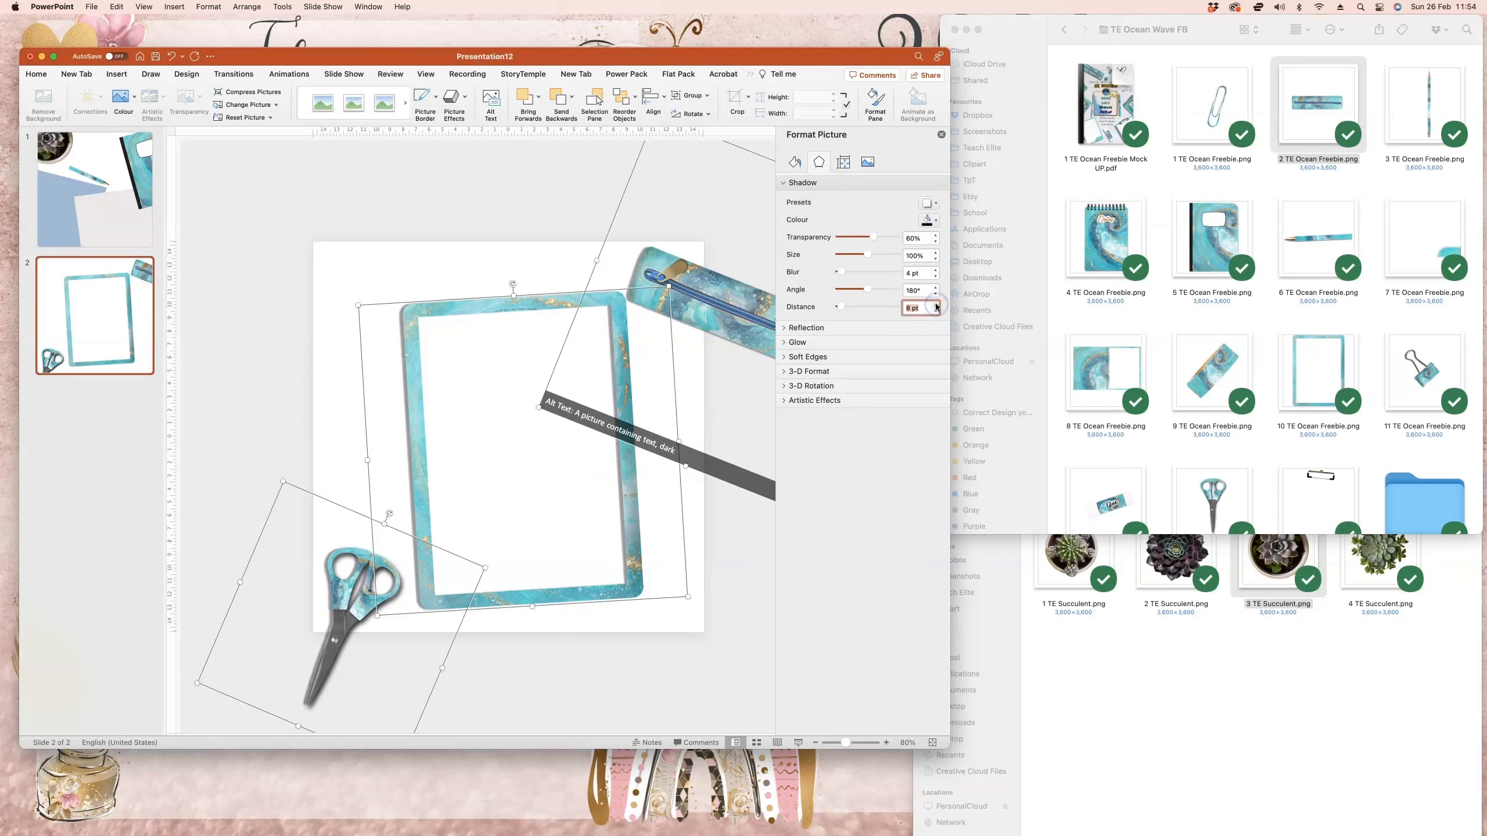
click(499, 195)
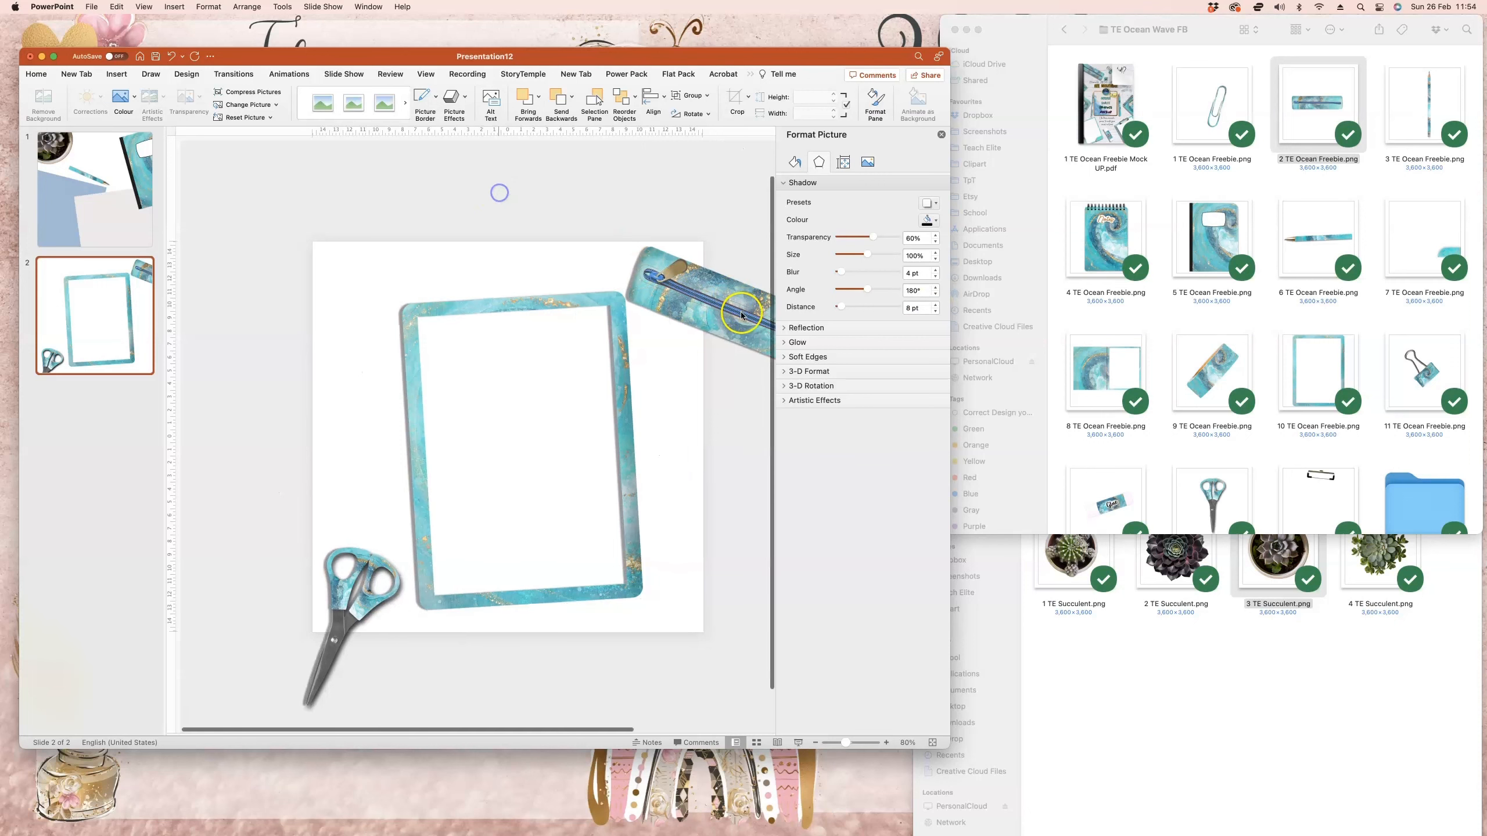
click(714, 301)
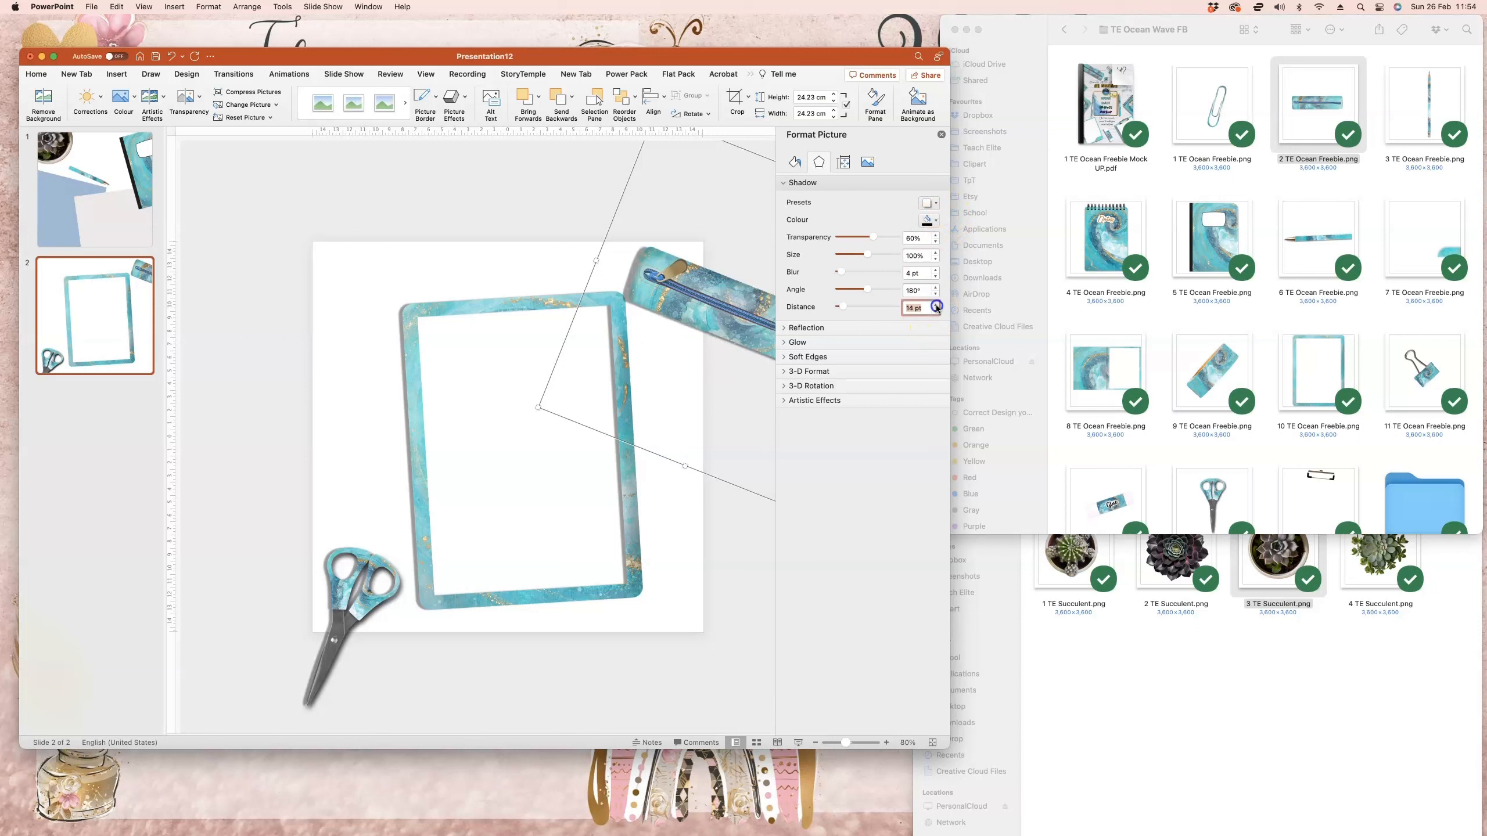
- Tilt the teal frame further counterclockwise
click(528, 308)
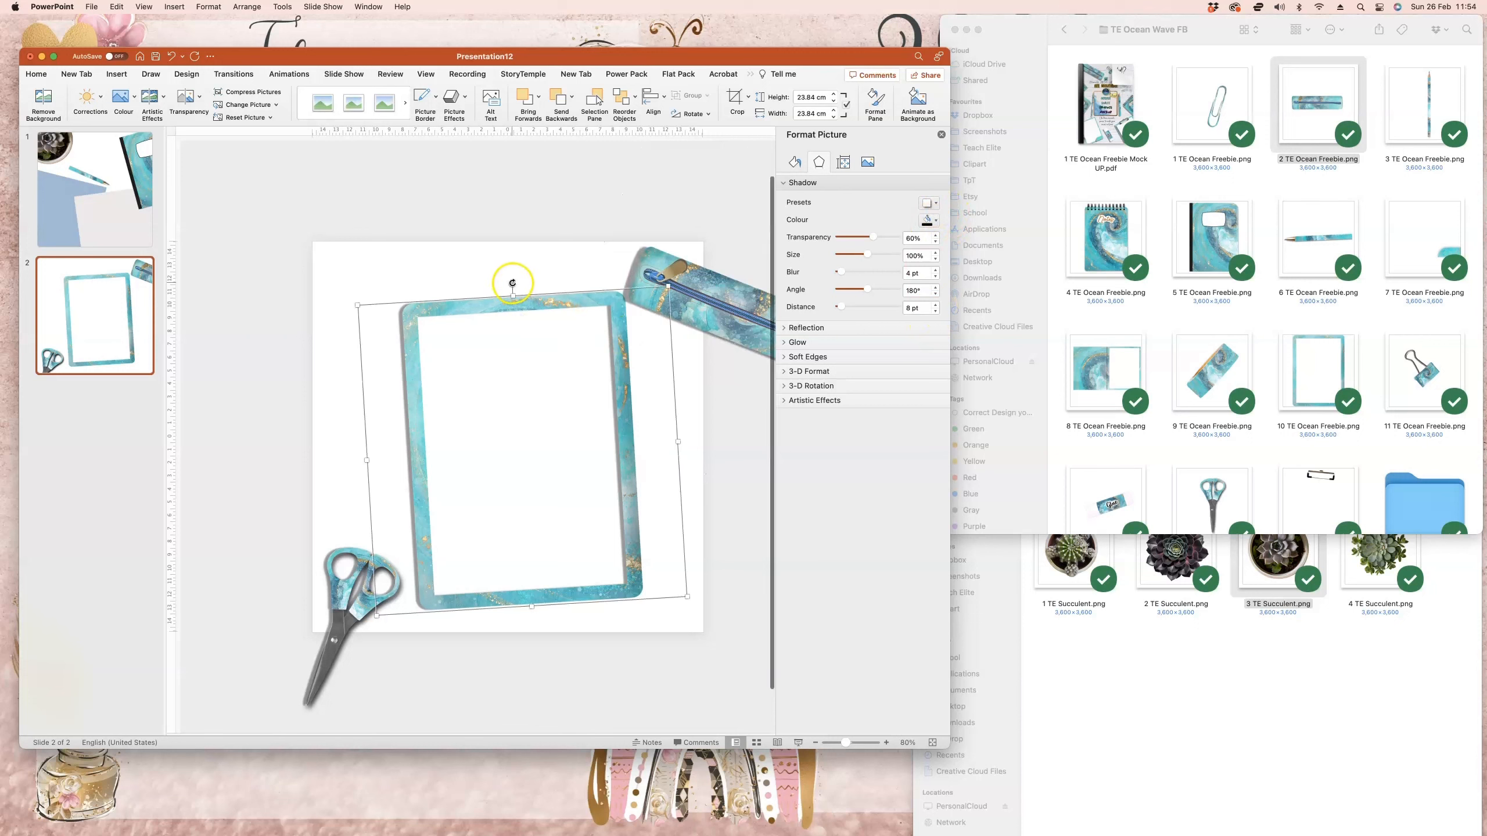
drag(513, 283, 501, 302)
click(323, 171)
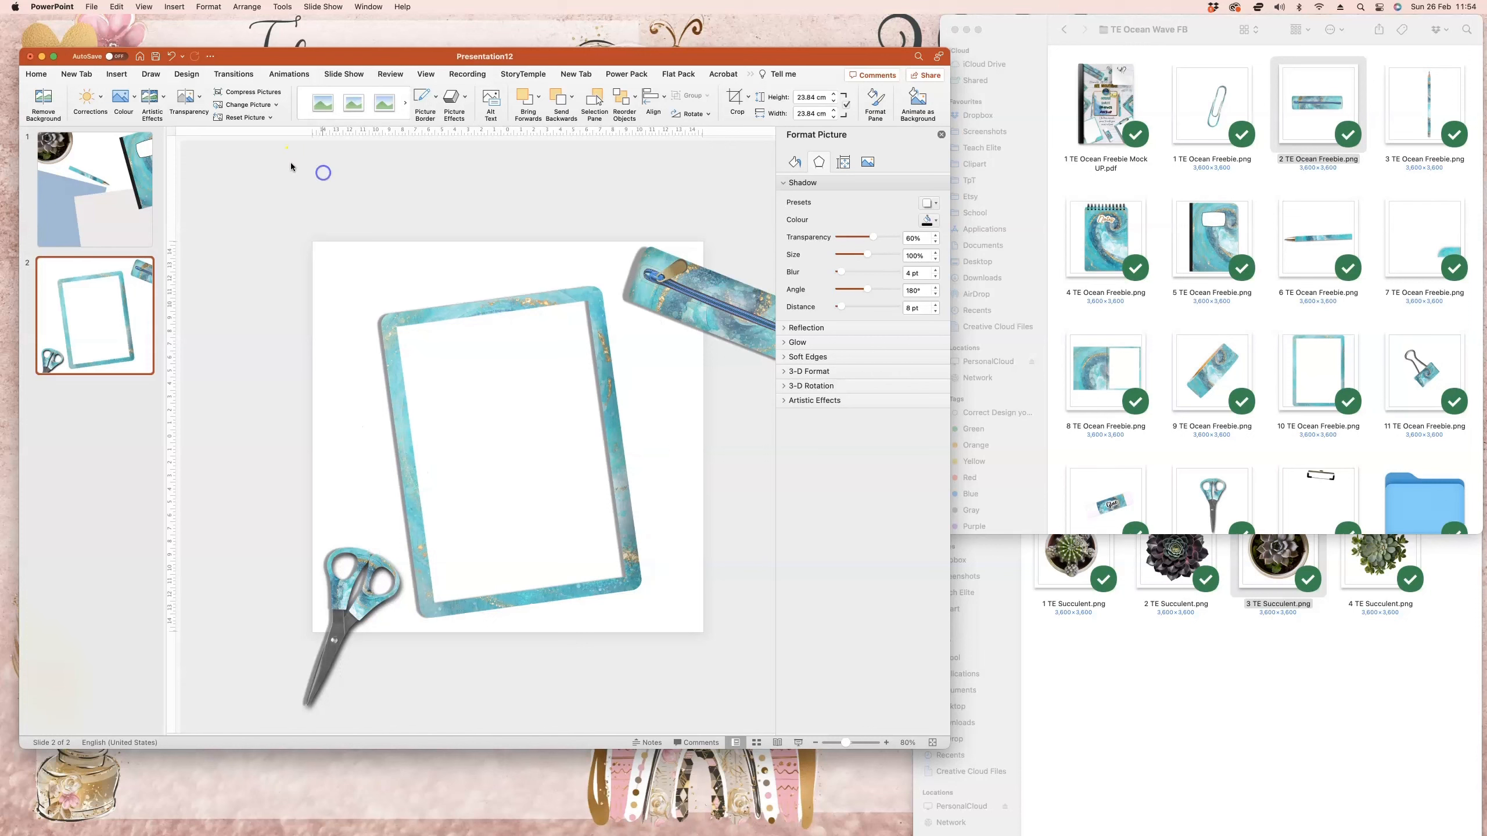
- Draw a rectangle about 25.93 cm high and 19.2 cm wide over the frame and fill it white
click(114, 73)
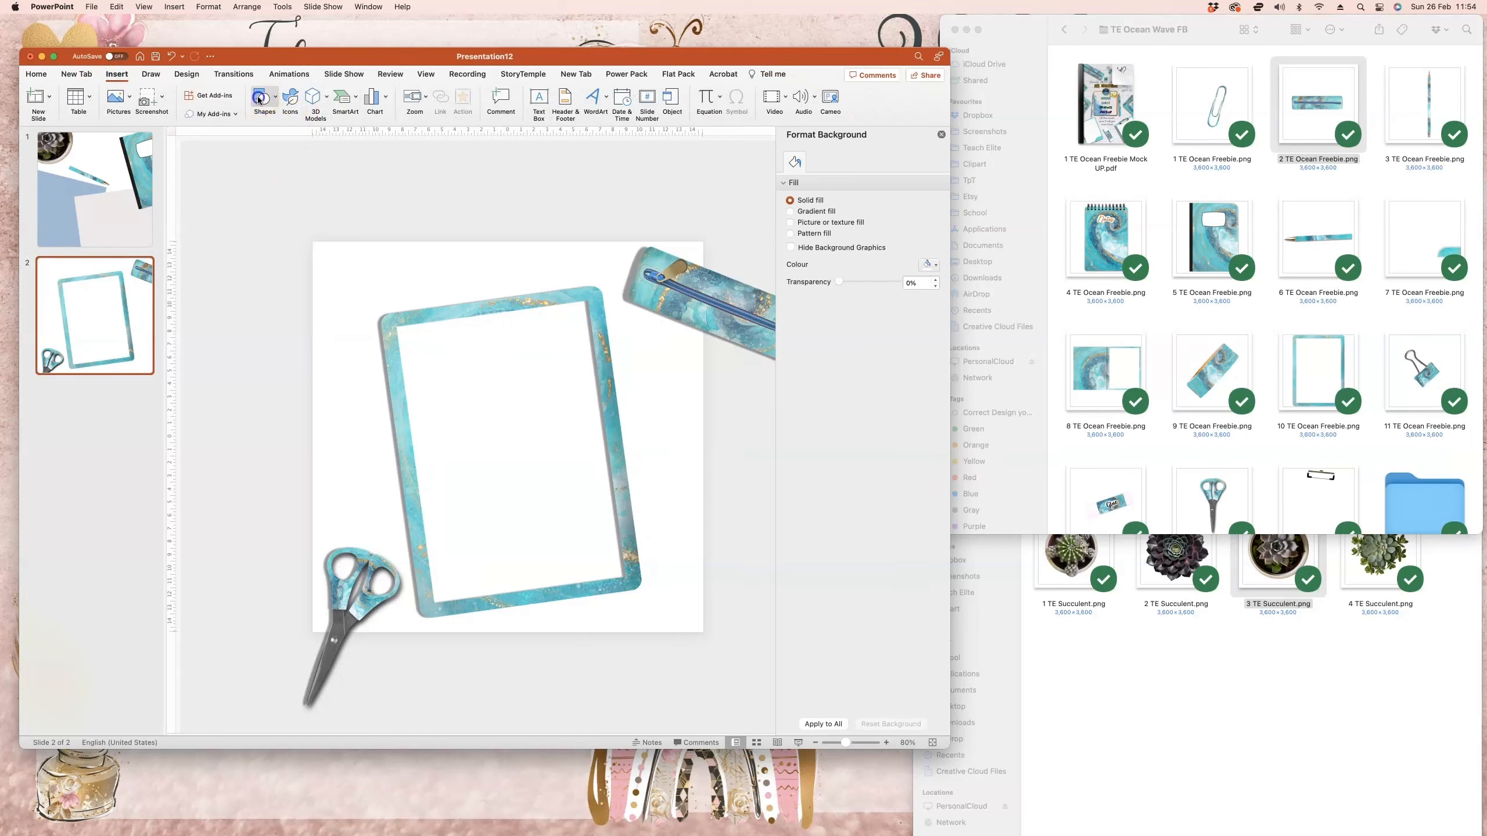
click(259, 100)
click(316, 135)
mouse_move(363, 254)
mouse_down()
mouse_move(588, 580)
mouse_move(623, 608)
mouse_move(614, 591)
mouse_up()
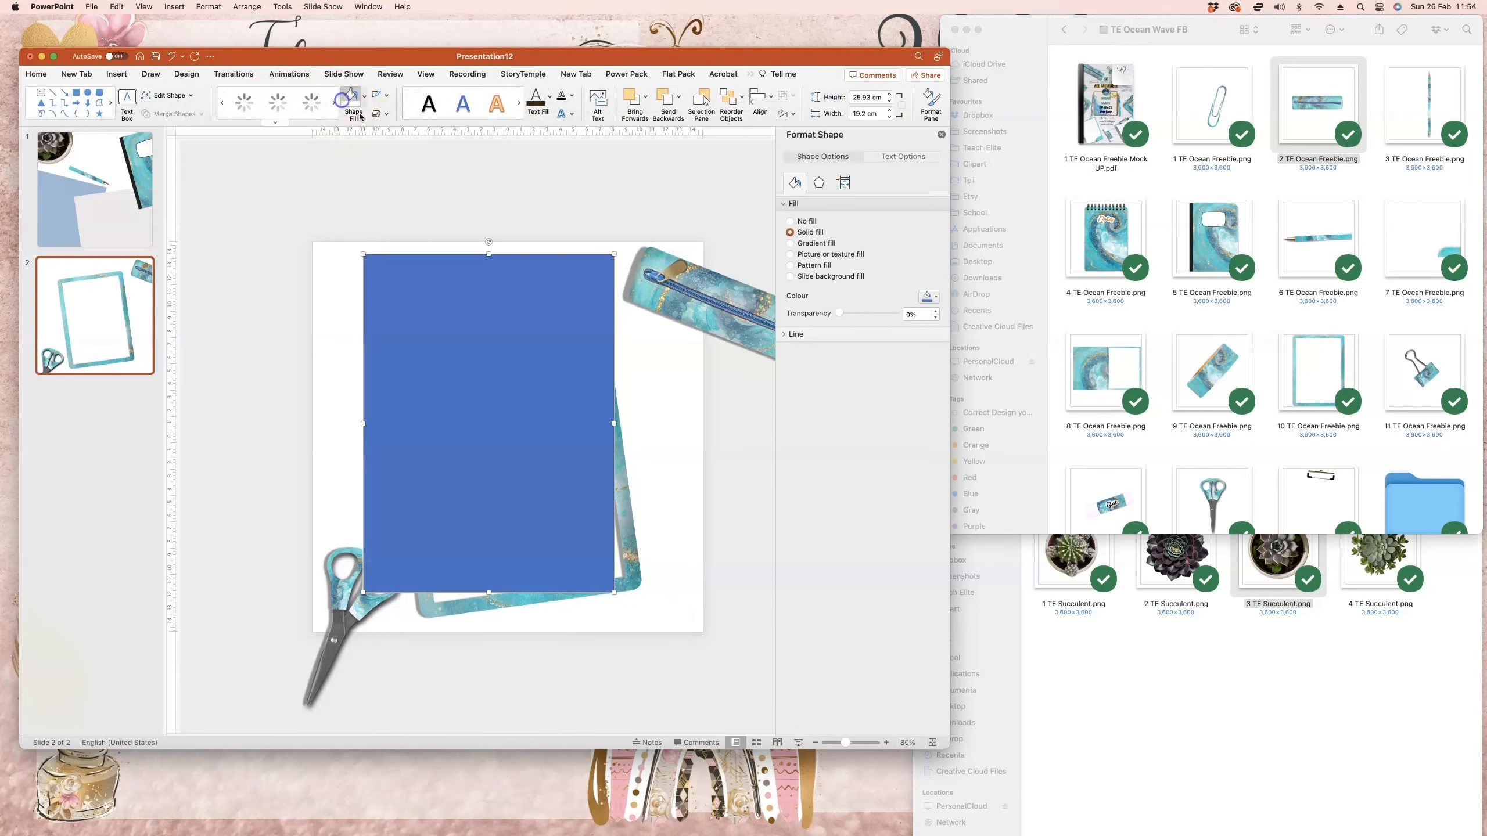
click(352, 95)
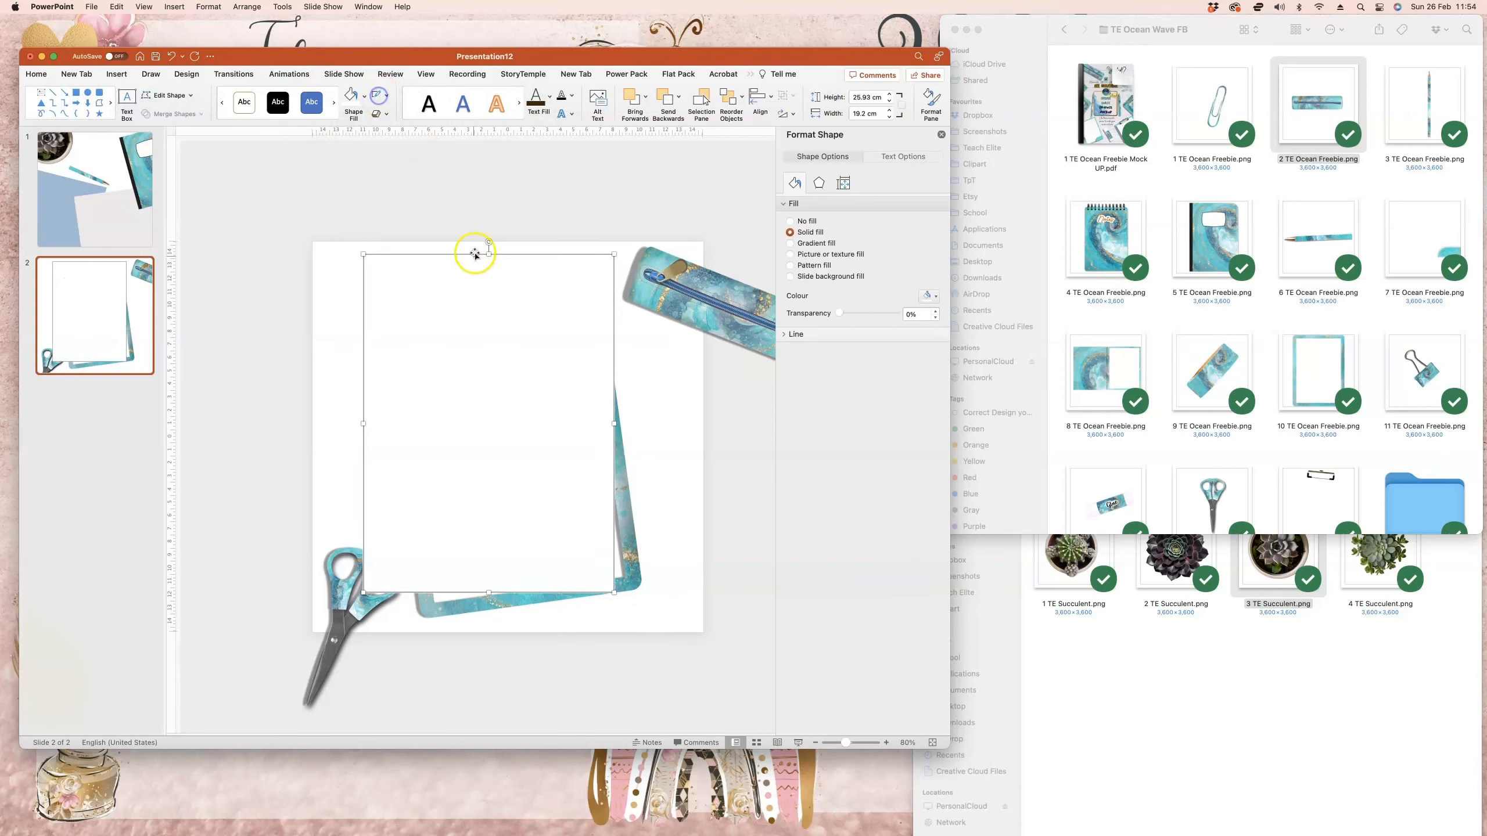
- Shrink the white rectangle to about 21.79 by 15.82 cm, tilt it to match the frame and fit it over the frame's opening
drag(364, 255, 407, 306)
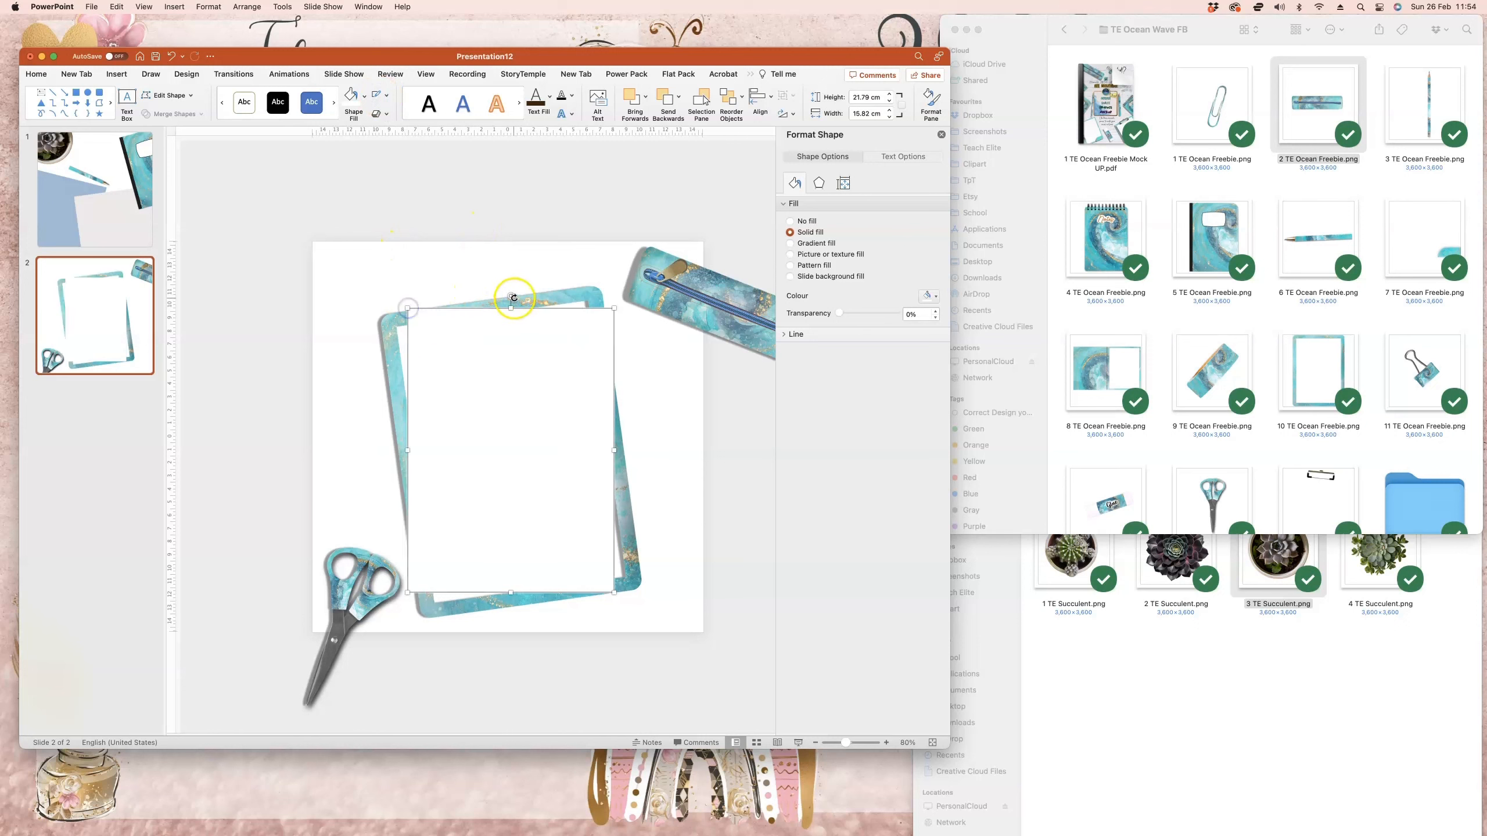
drag(512, 294, 491, 302)
drag(492, 350, 491, 356)
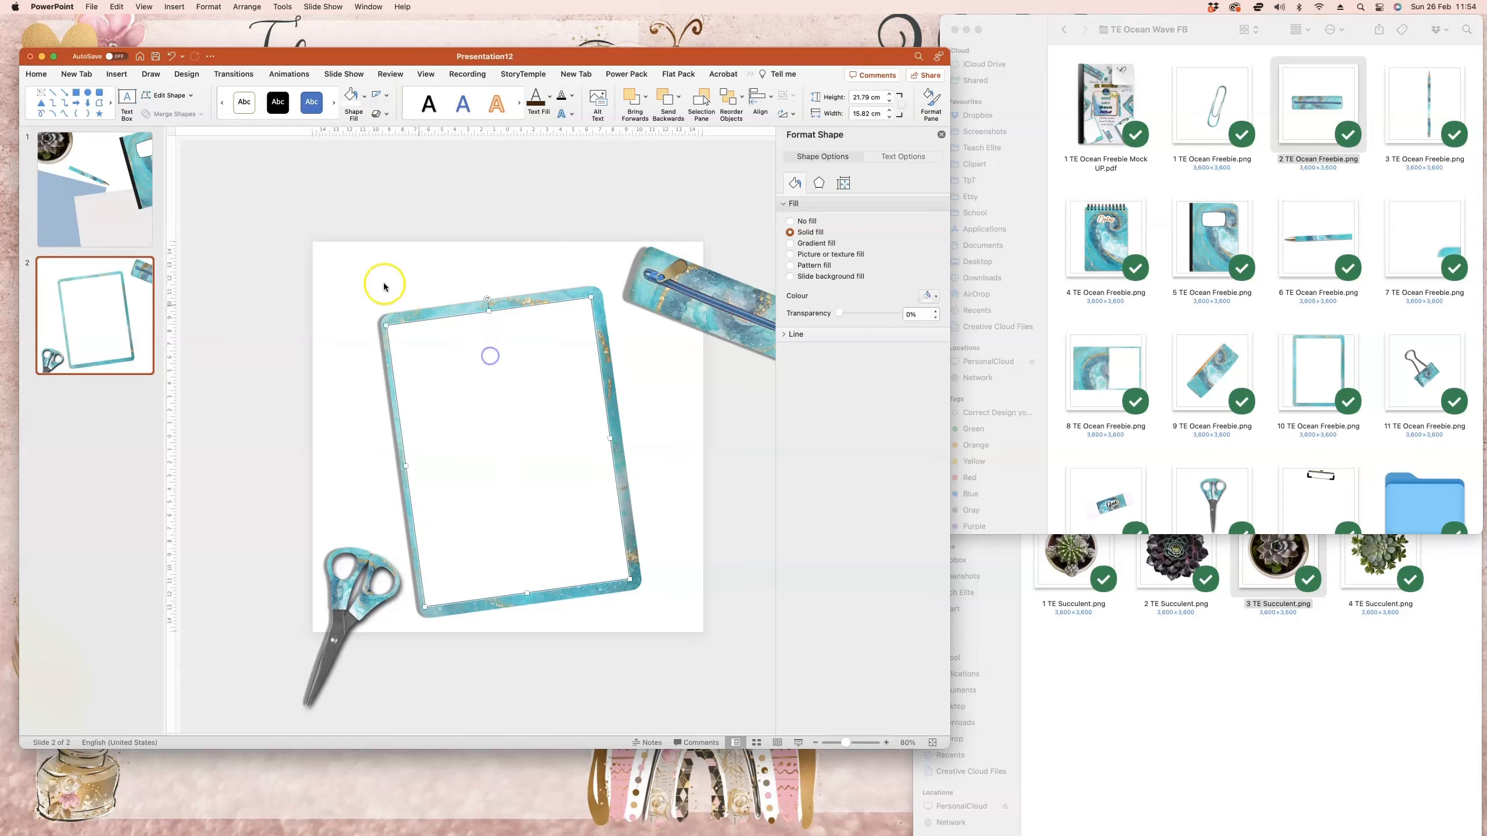
- Change the tilted rectangle's fill from white to light grey and nudge it slightly to sit centred inside the frame
click(364, 101)
click(357, 167)
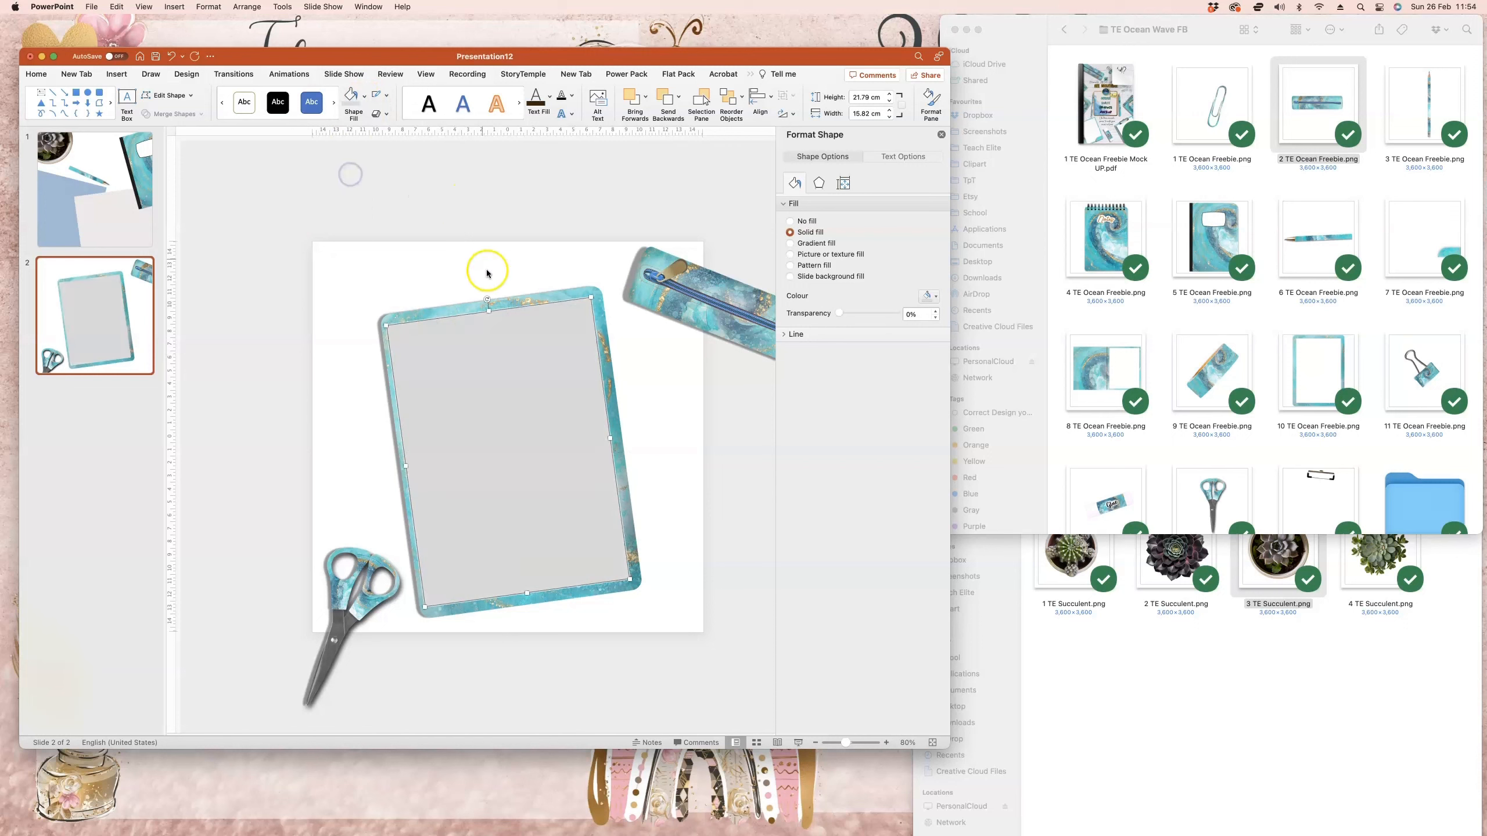
drag(521, 430, 521, 430)
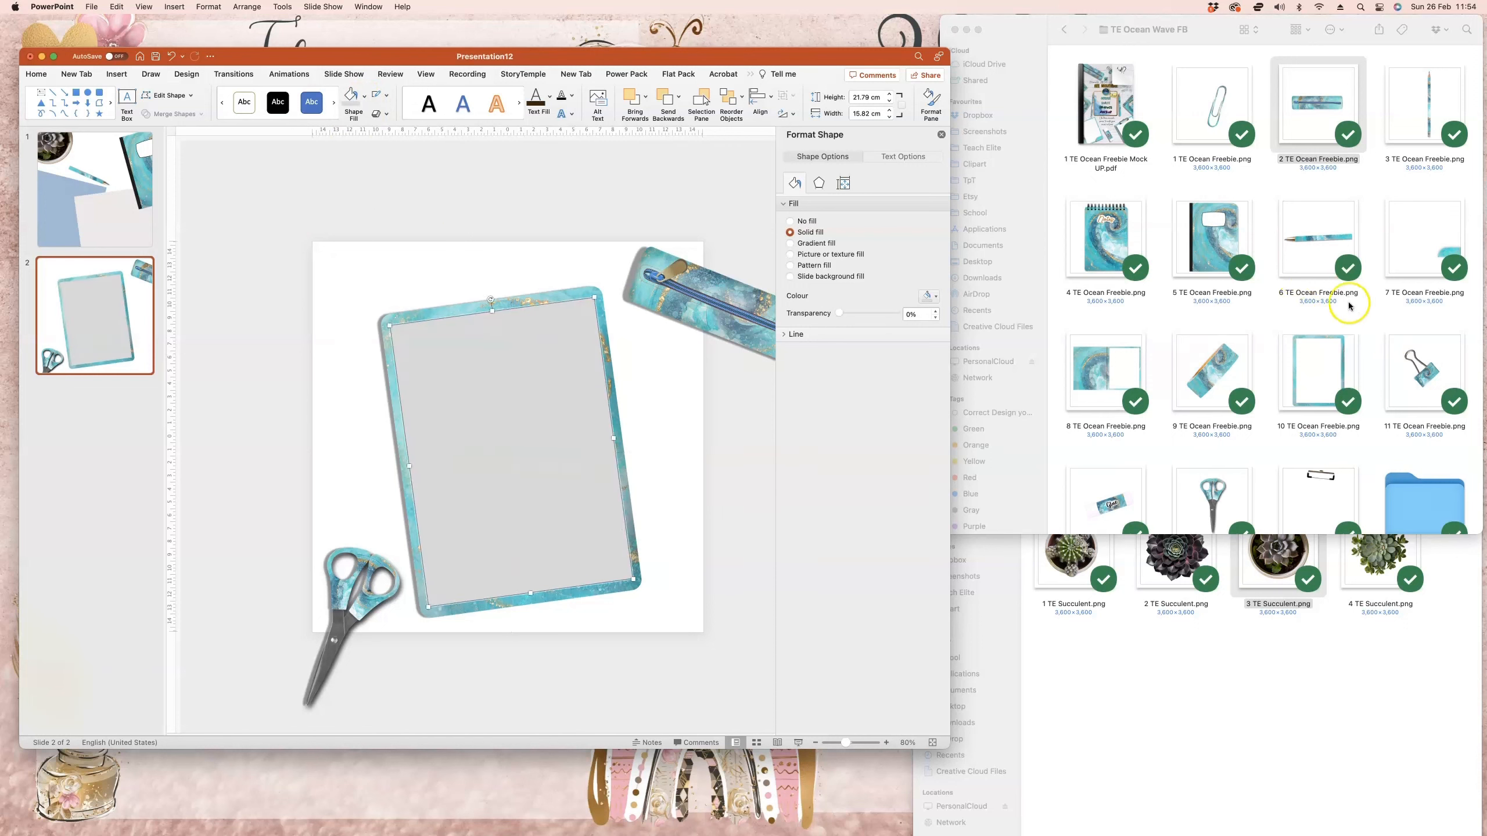
- Insert Clipboard clip.png, tilt it to match the frame, shrink it to 21.2 cm and place it on the frame's upper edge
scroll(1349, 305, down, 5)
drag(1319, 363, 626, 323)
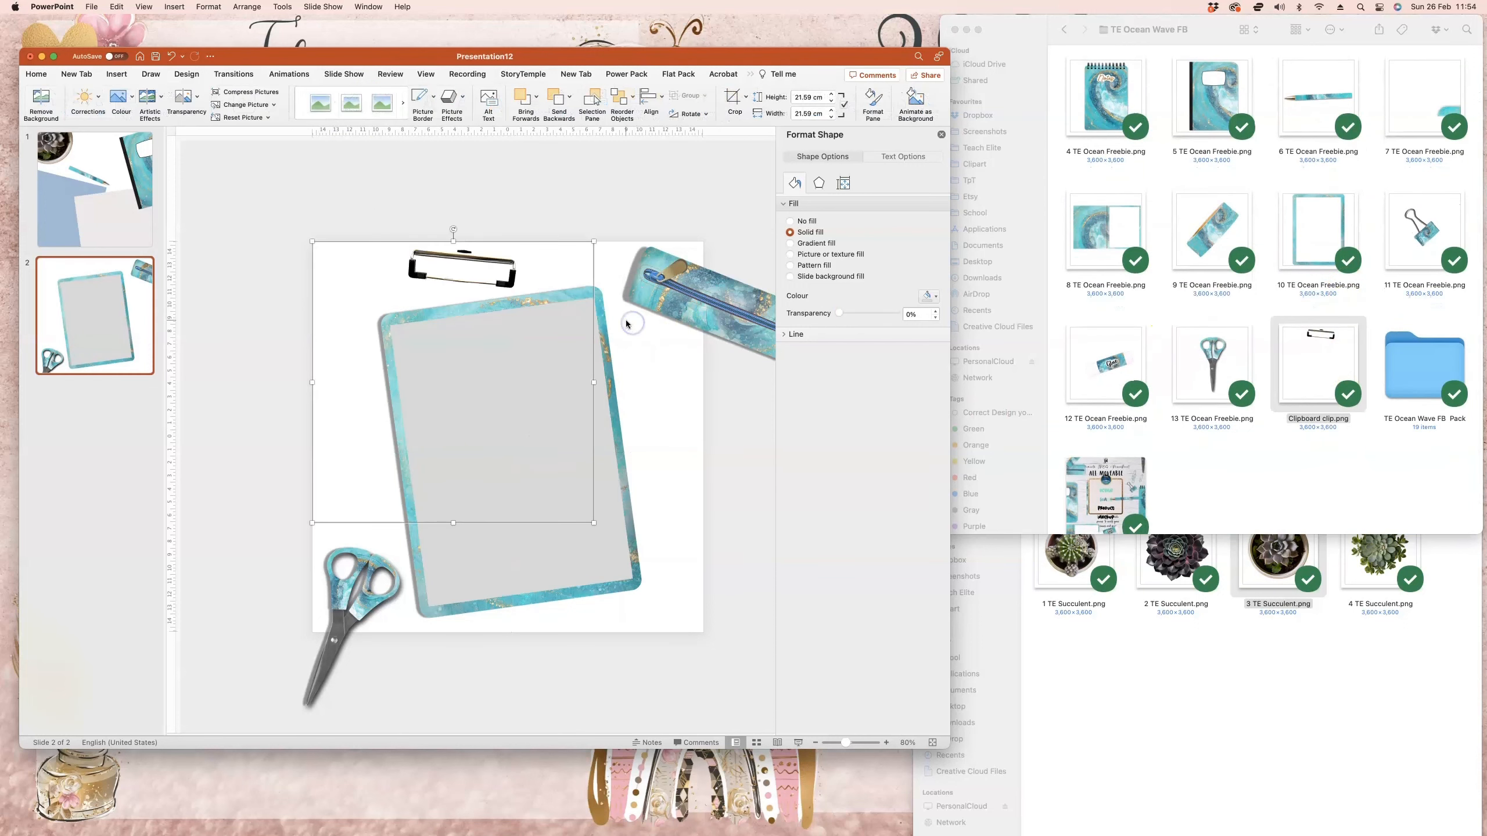
drag(453, 229, 501, 299)
drag(607, 259, 603, 265)
drag(513, 306, 515, 301)
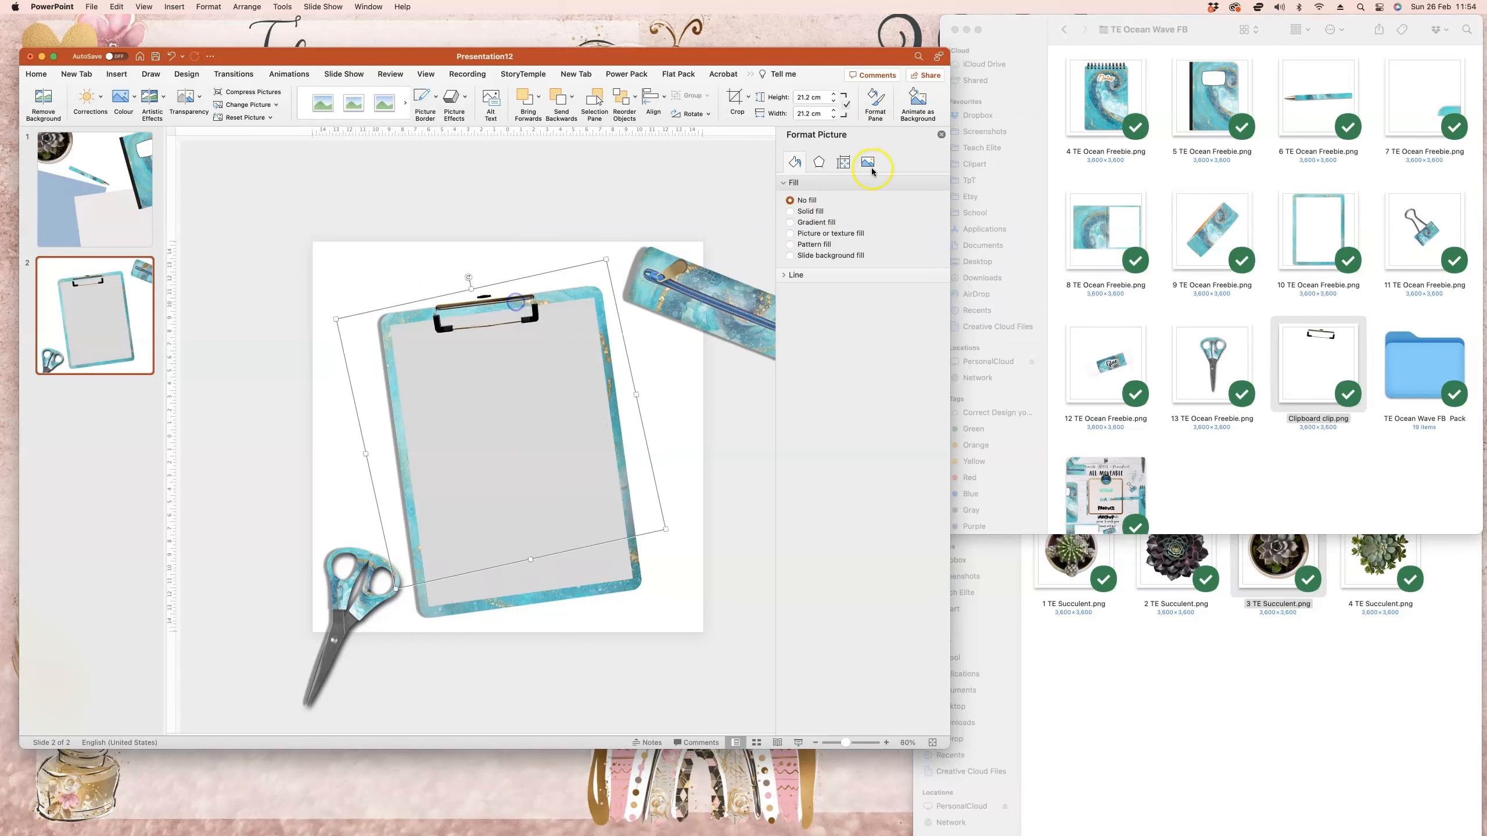
- Give the clip an outer shadow angled at 135° with a 6 pt distance and nudge the clip to centre it
click(818, 162)
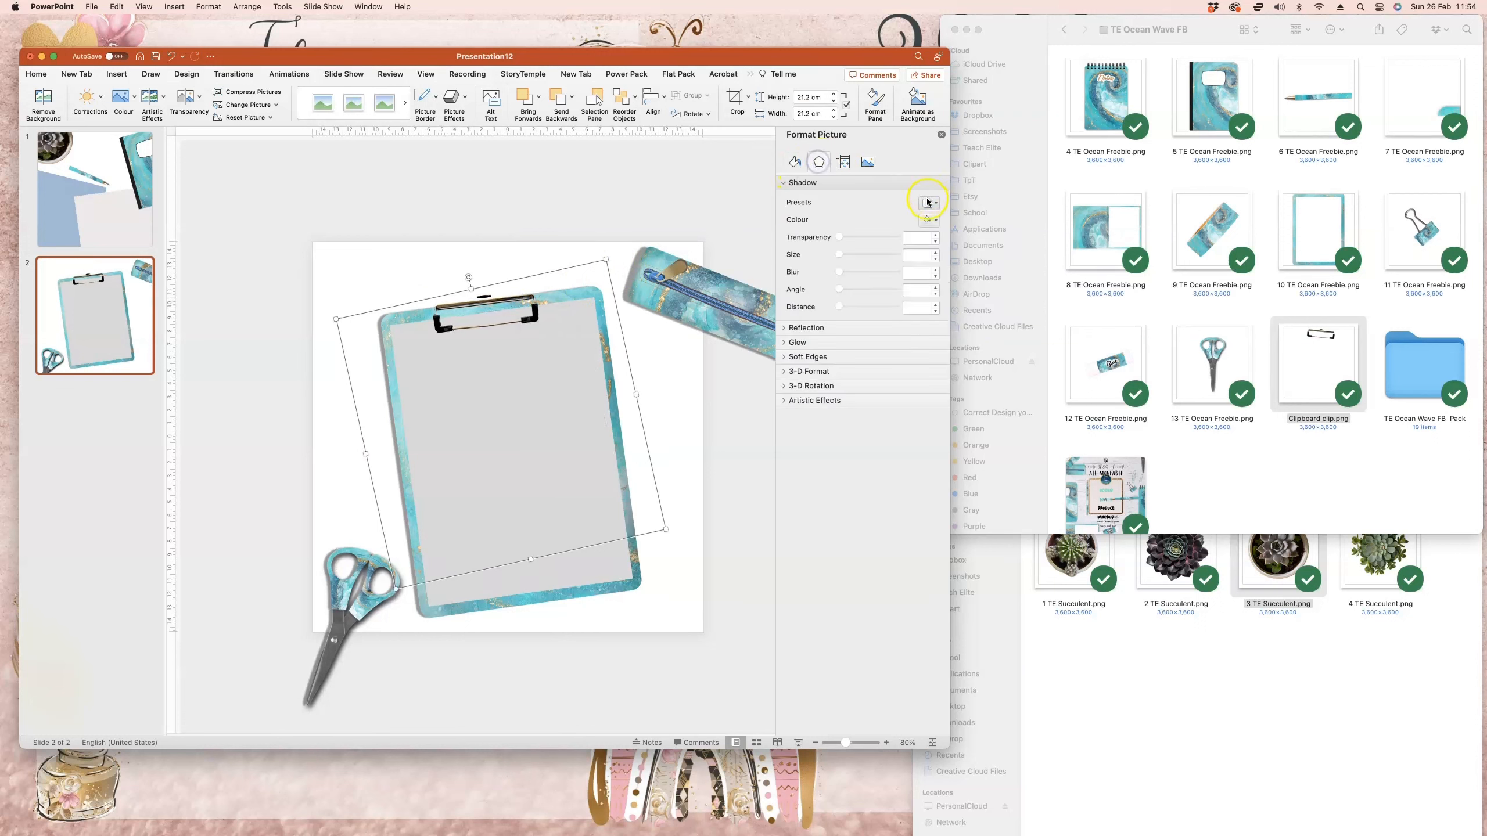
click(927, 203)
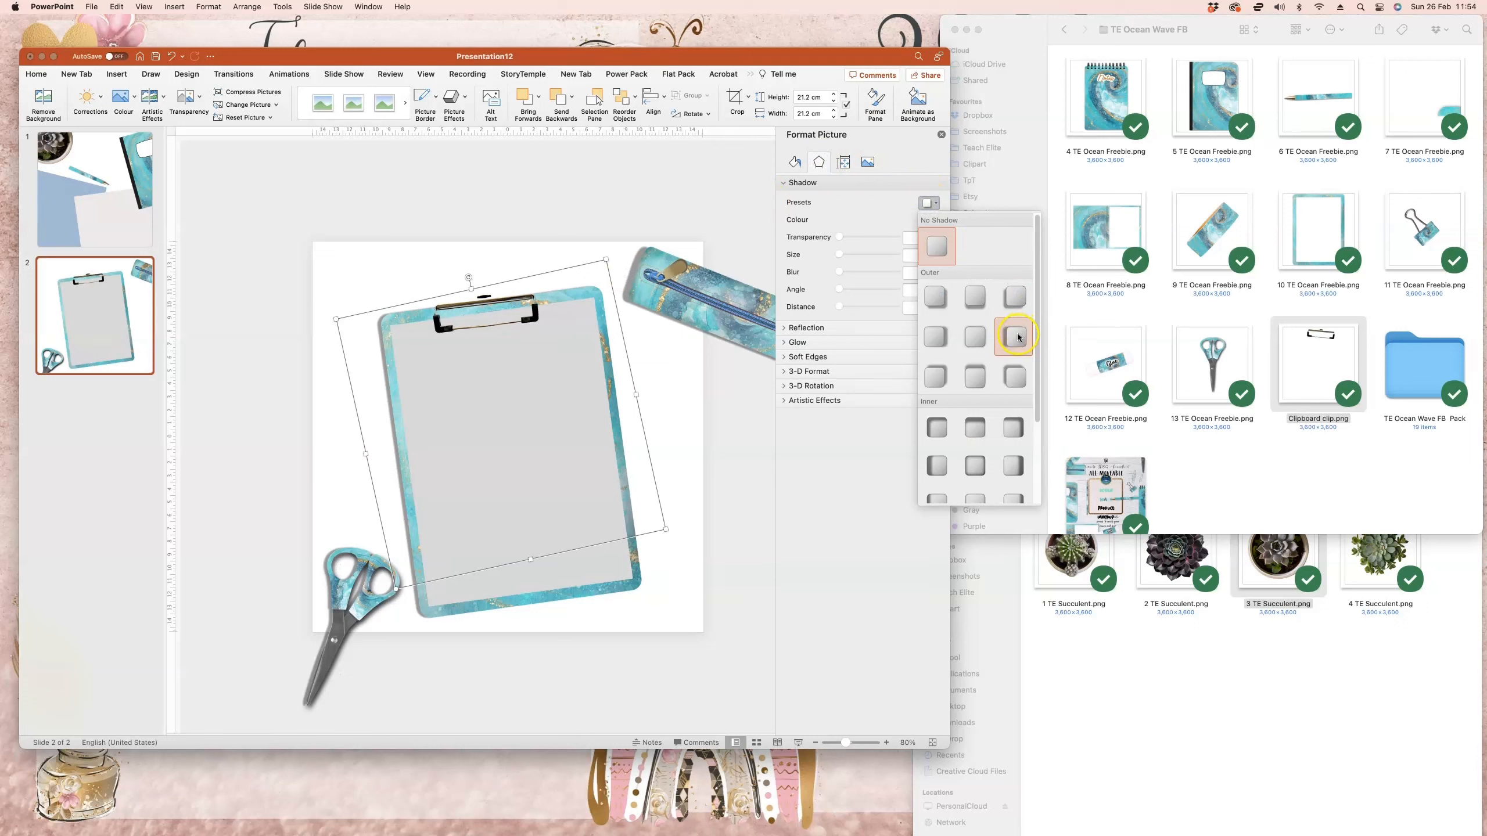
click(1021, 301)
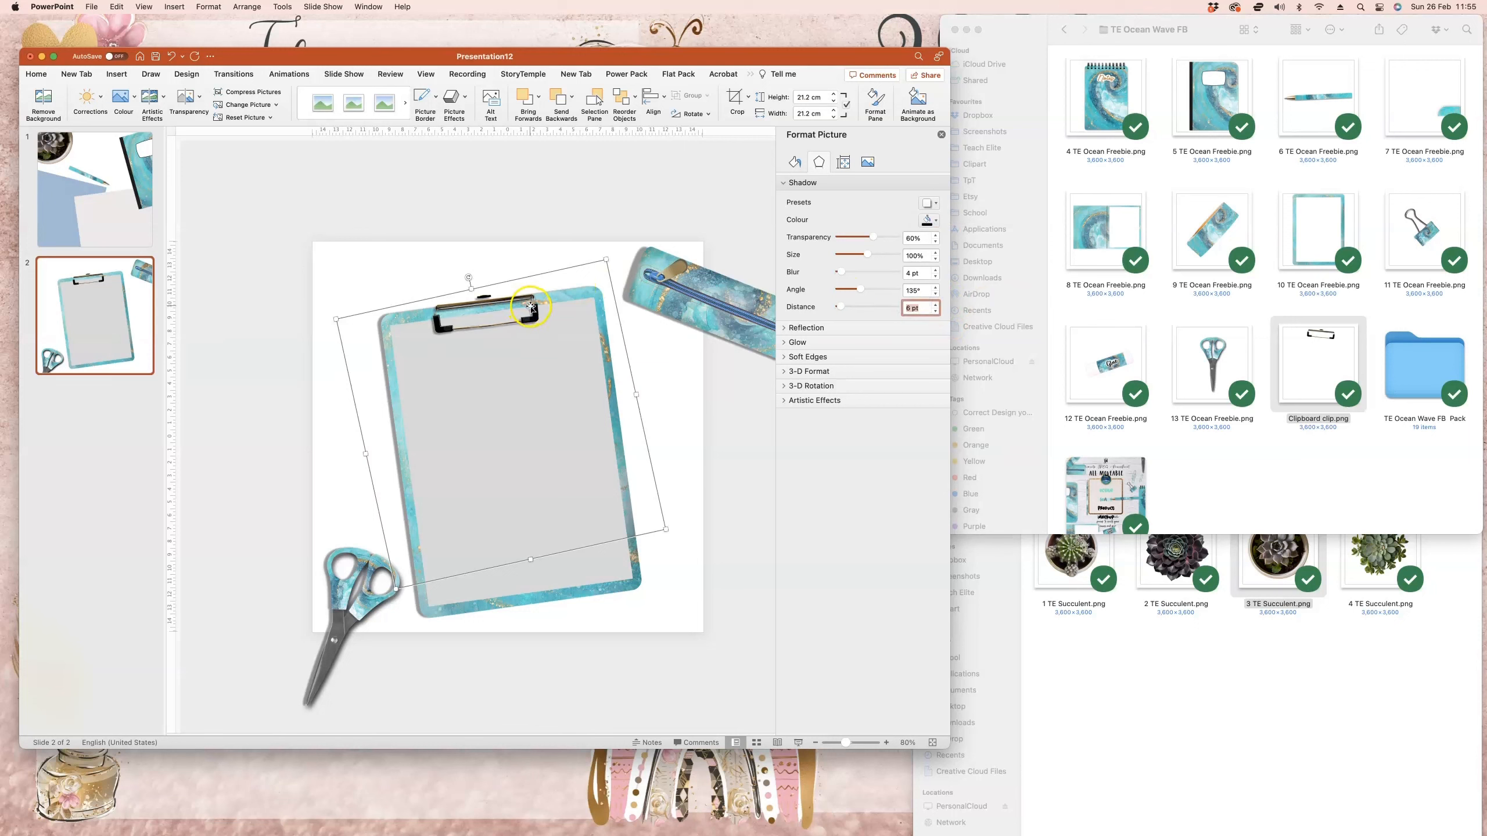
drag(531, 305, 534, 305)
click(571, 279)
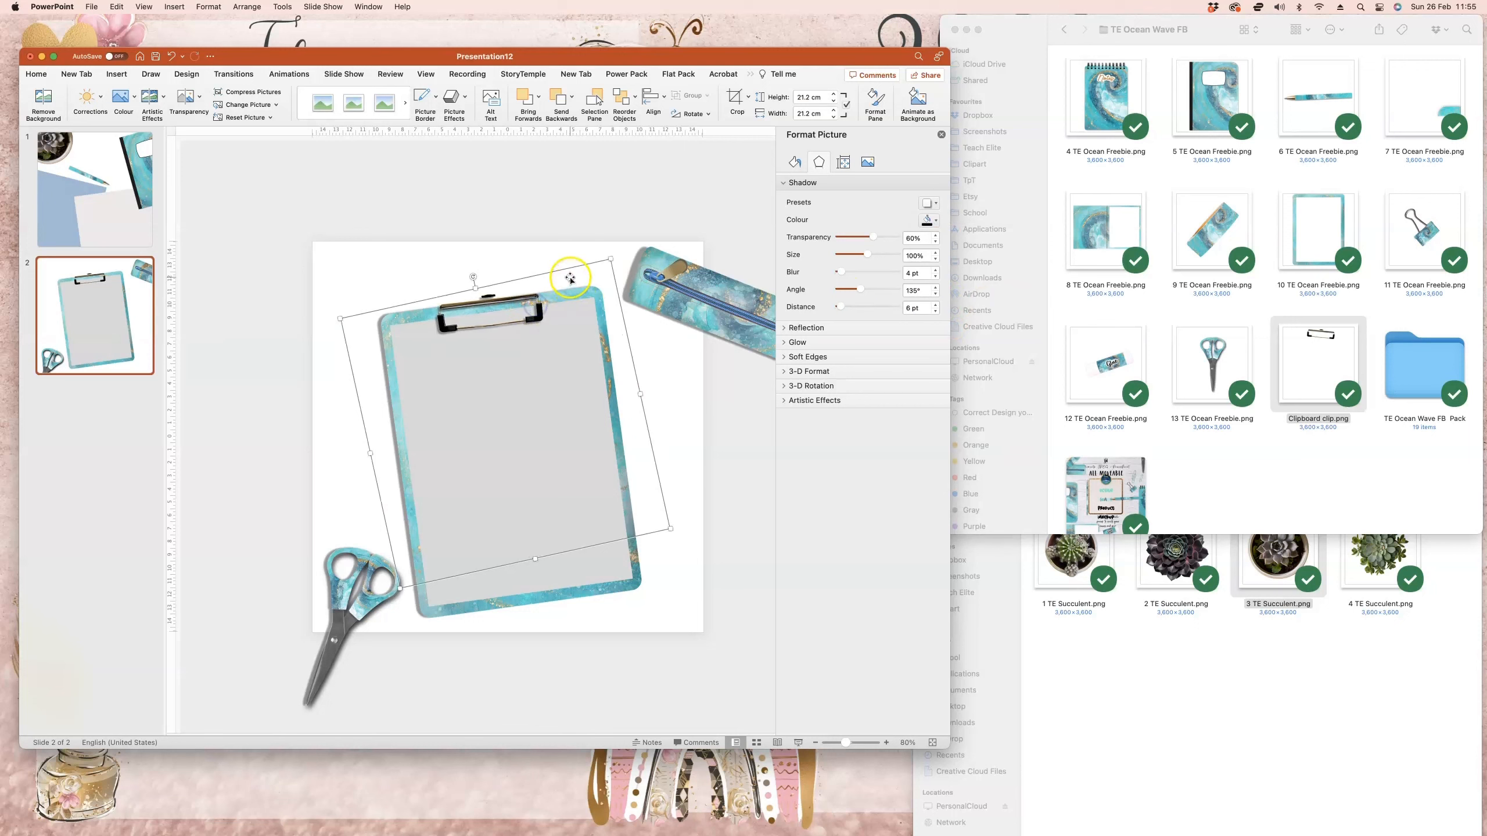
click(318, 241)
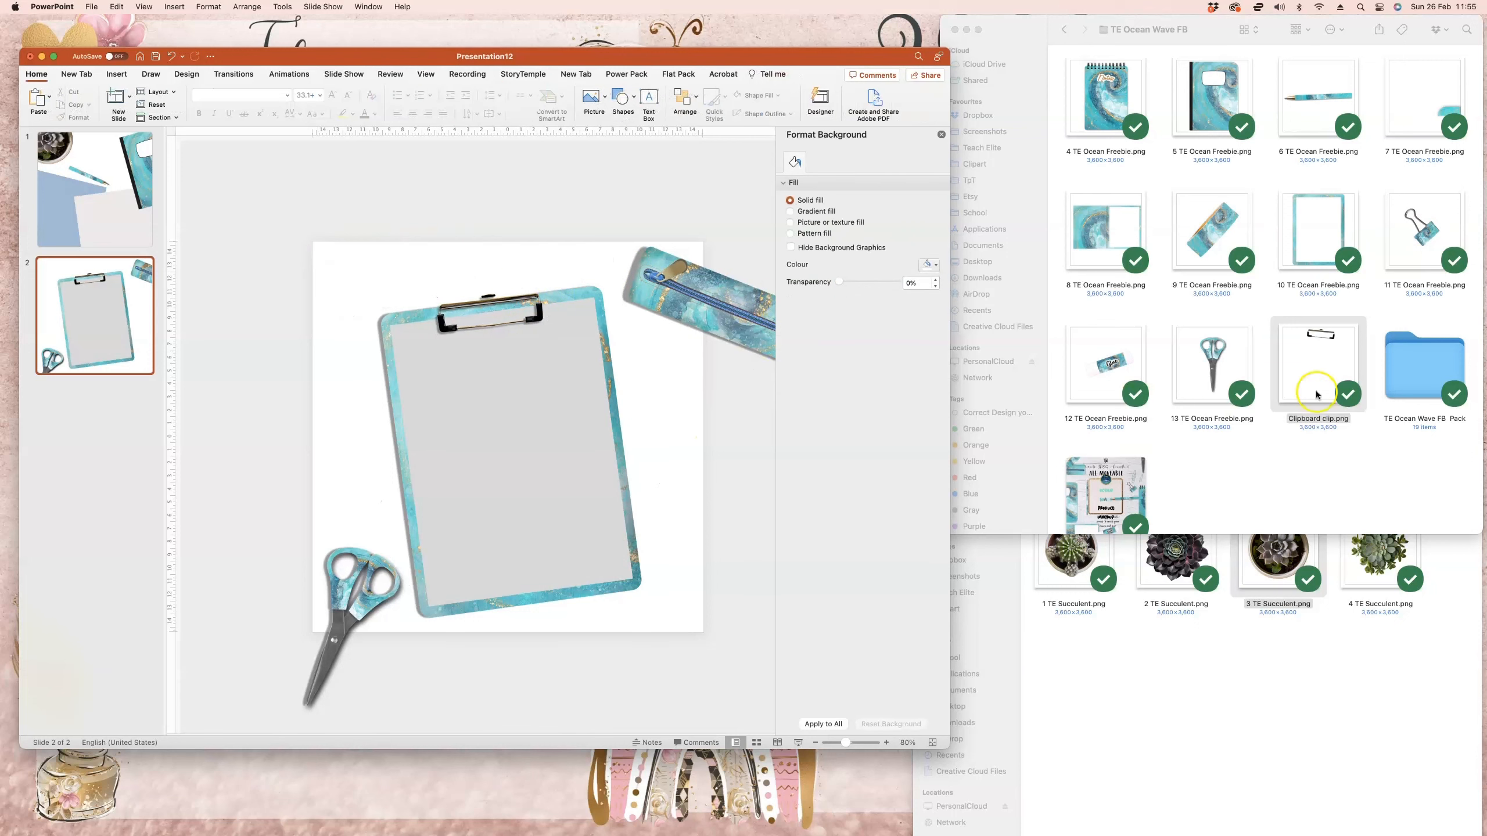
- Open TE Ocean Wave FB Pack.pptx from the Ocean Wave folder and move its window clear of the mockup slide thumbnails
scroll(1112, 276, down, 2)
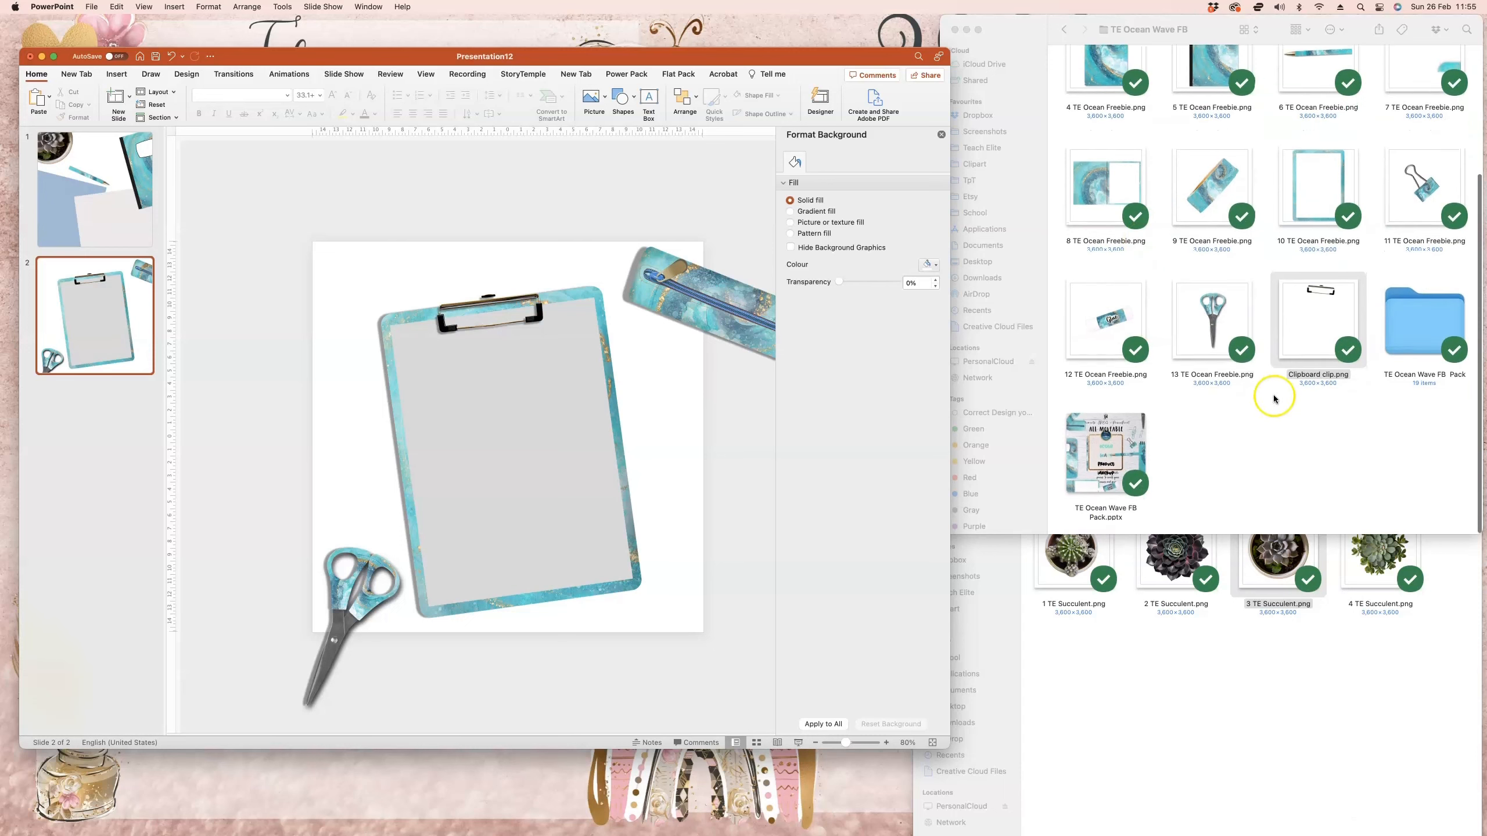
click(1142, 454)
right_click(1142, 453)
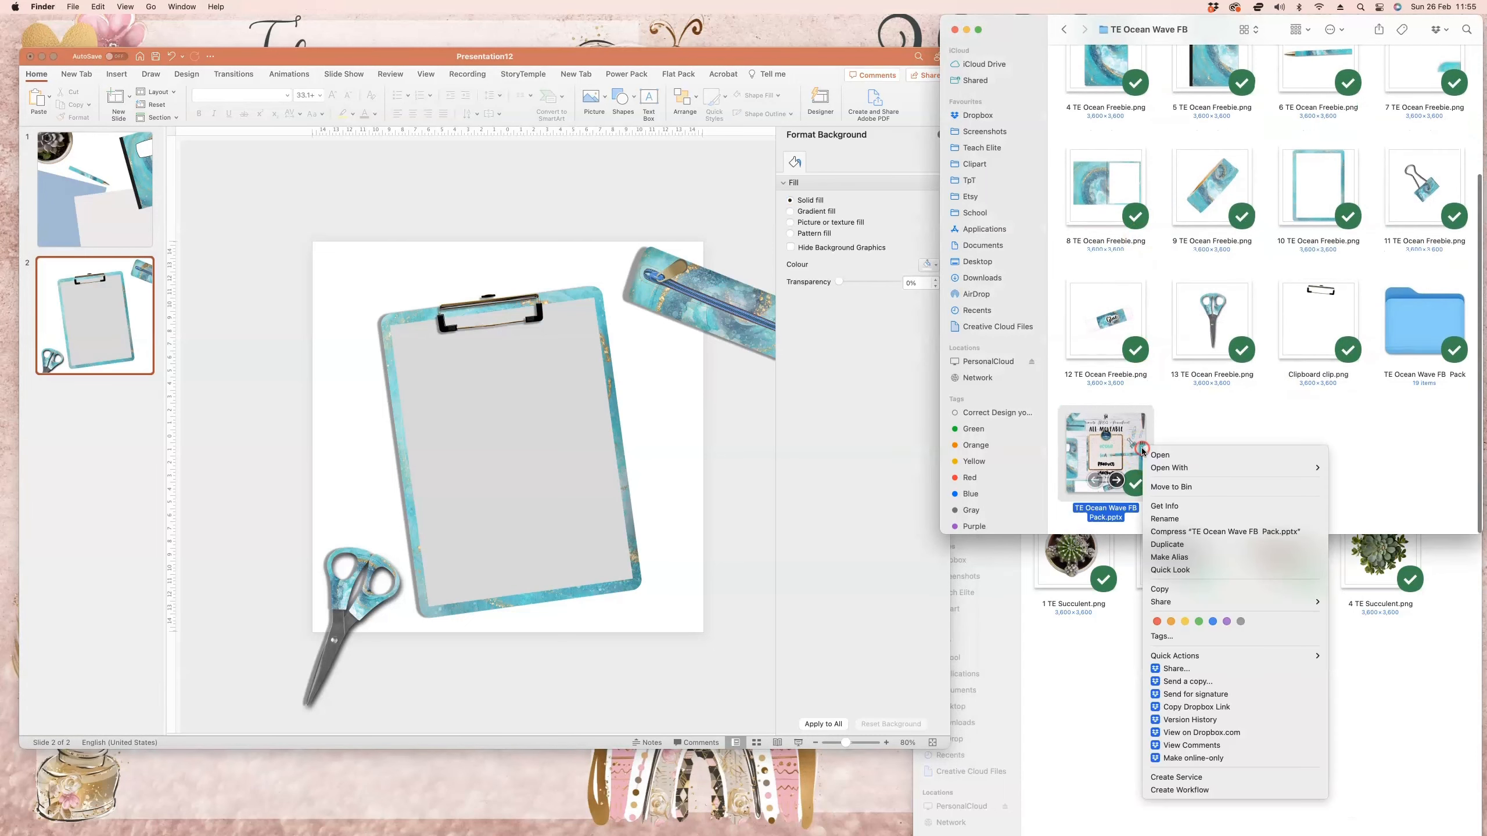
click(1167, 460)
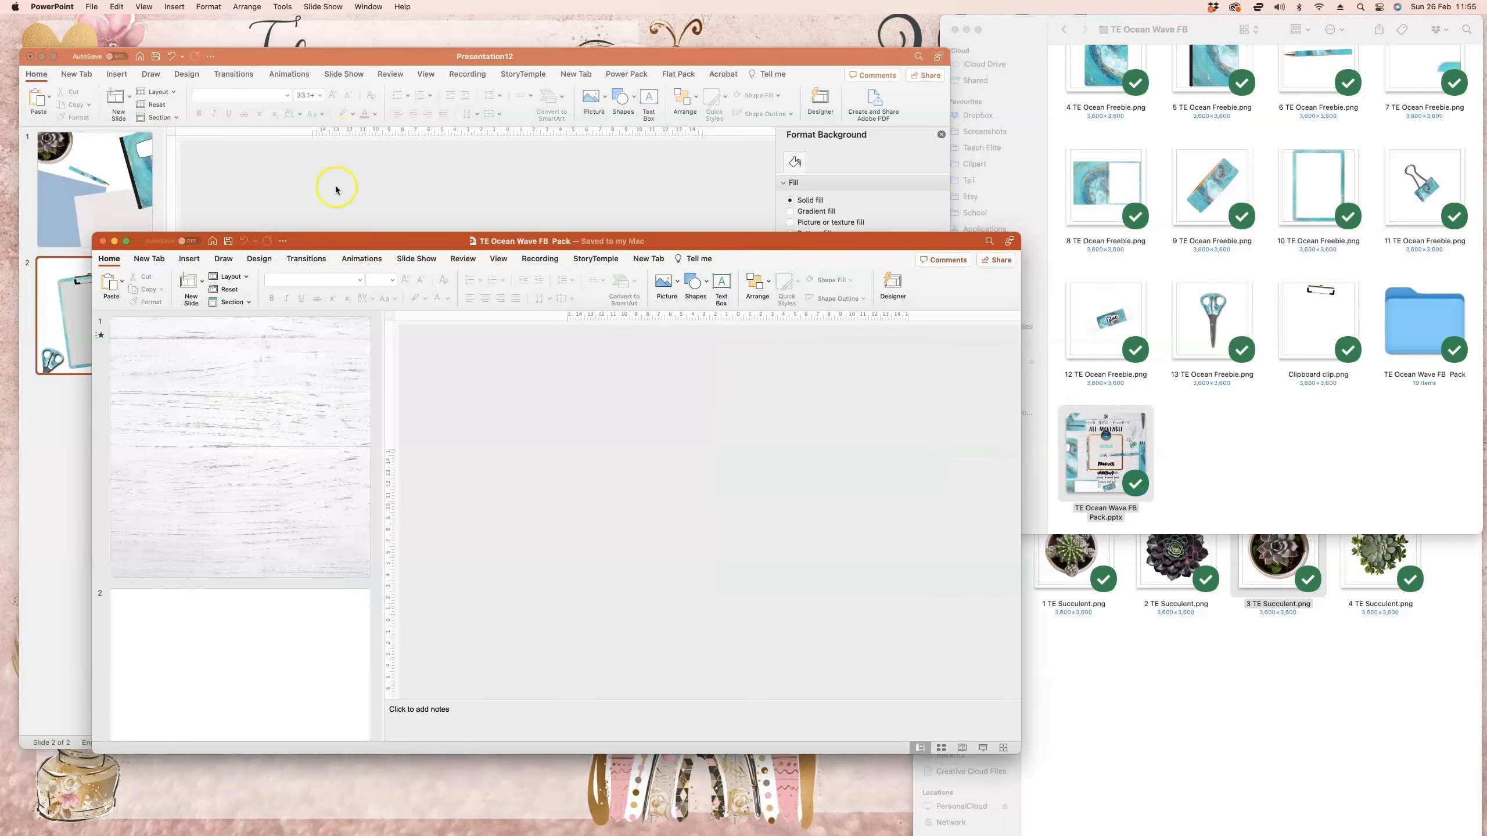
drag(329, 246, 621, 263)
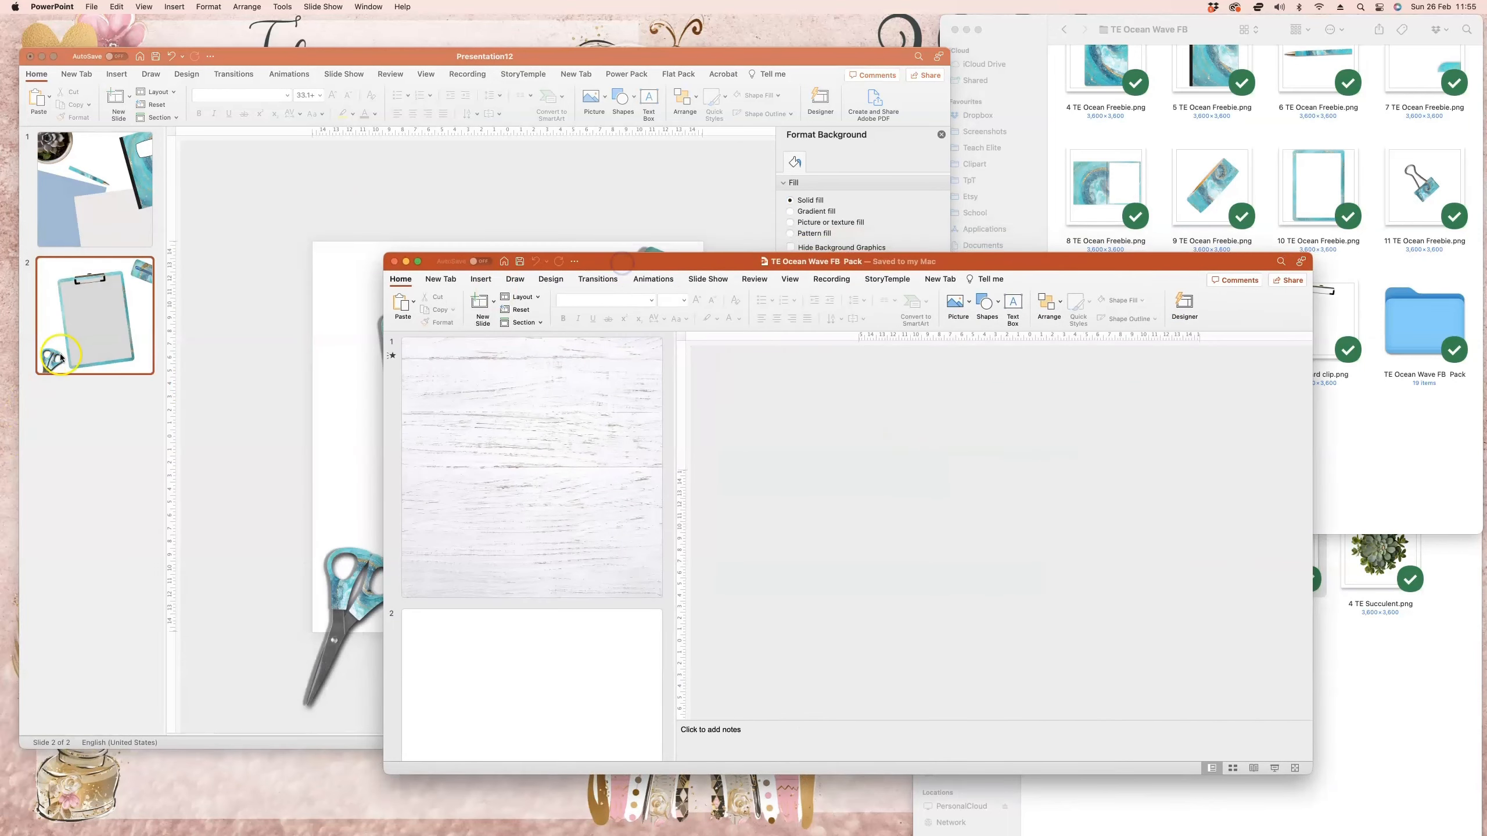
- Look through the ready-made mockup slides in the Ocean Wave pack presentation, down to the ADD TEXT HERE layouts
click(514, 468)
scroll(499, 470, down, 2)
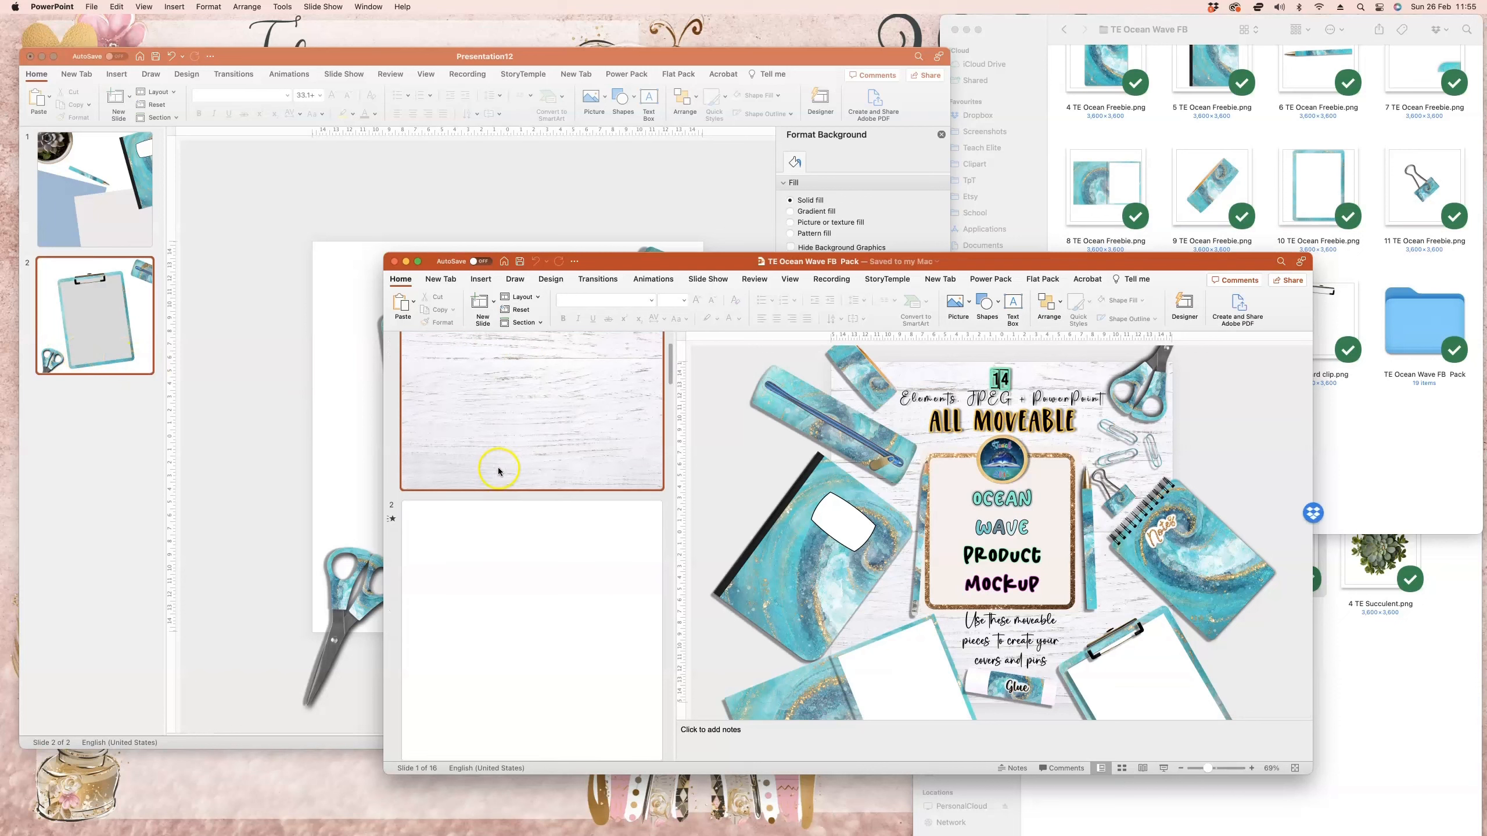
scroll(497, 470, down, 10)
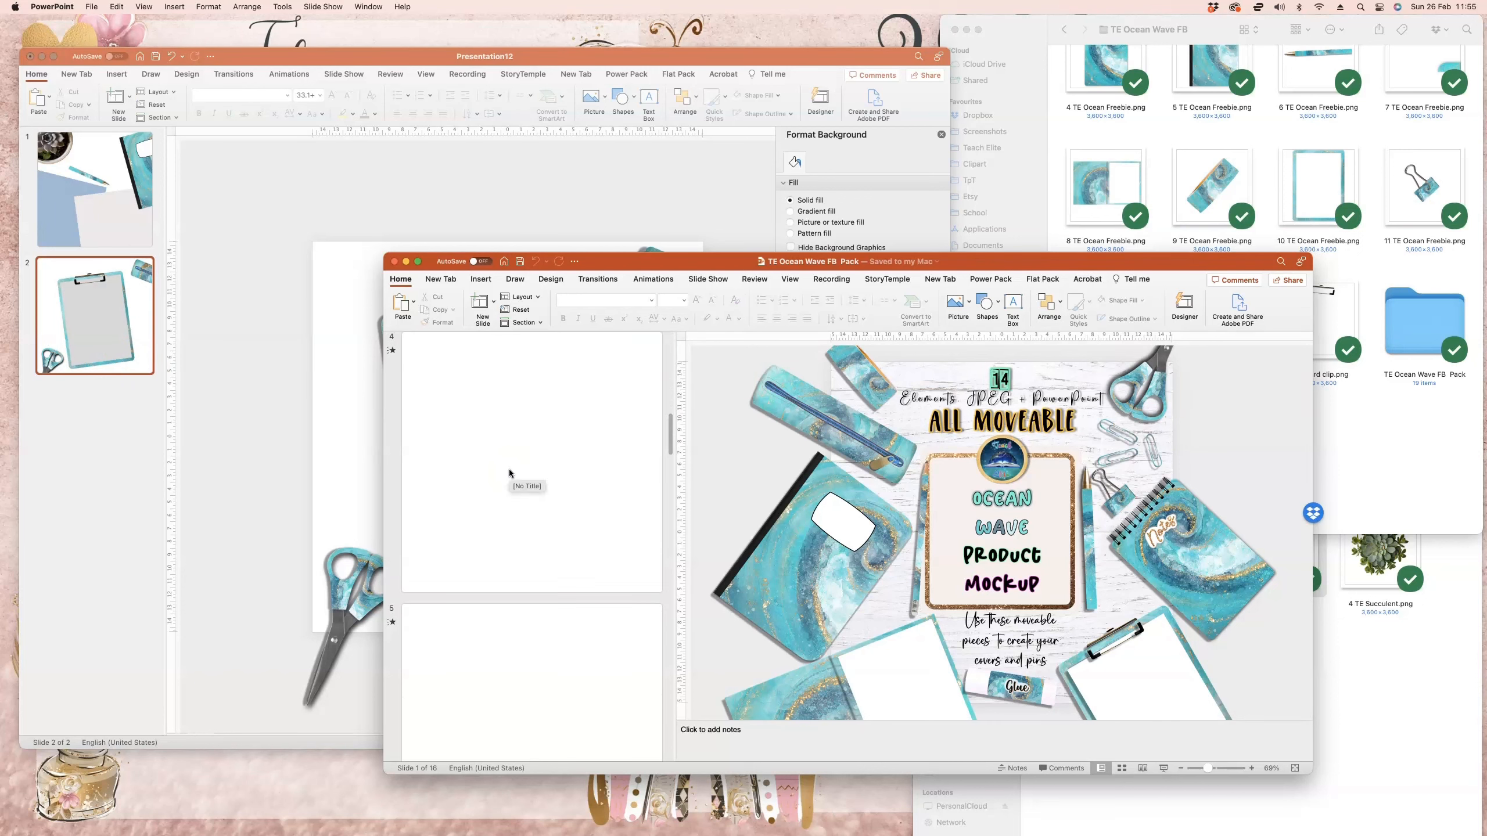
scroll(509, 472, up, 3)
scroll(510, 472, down, 6)
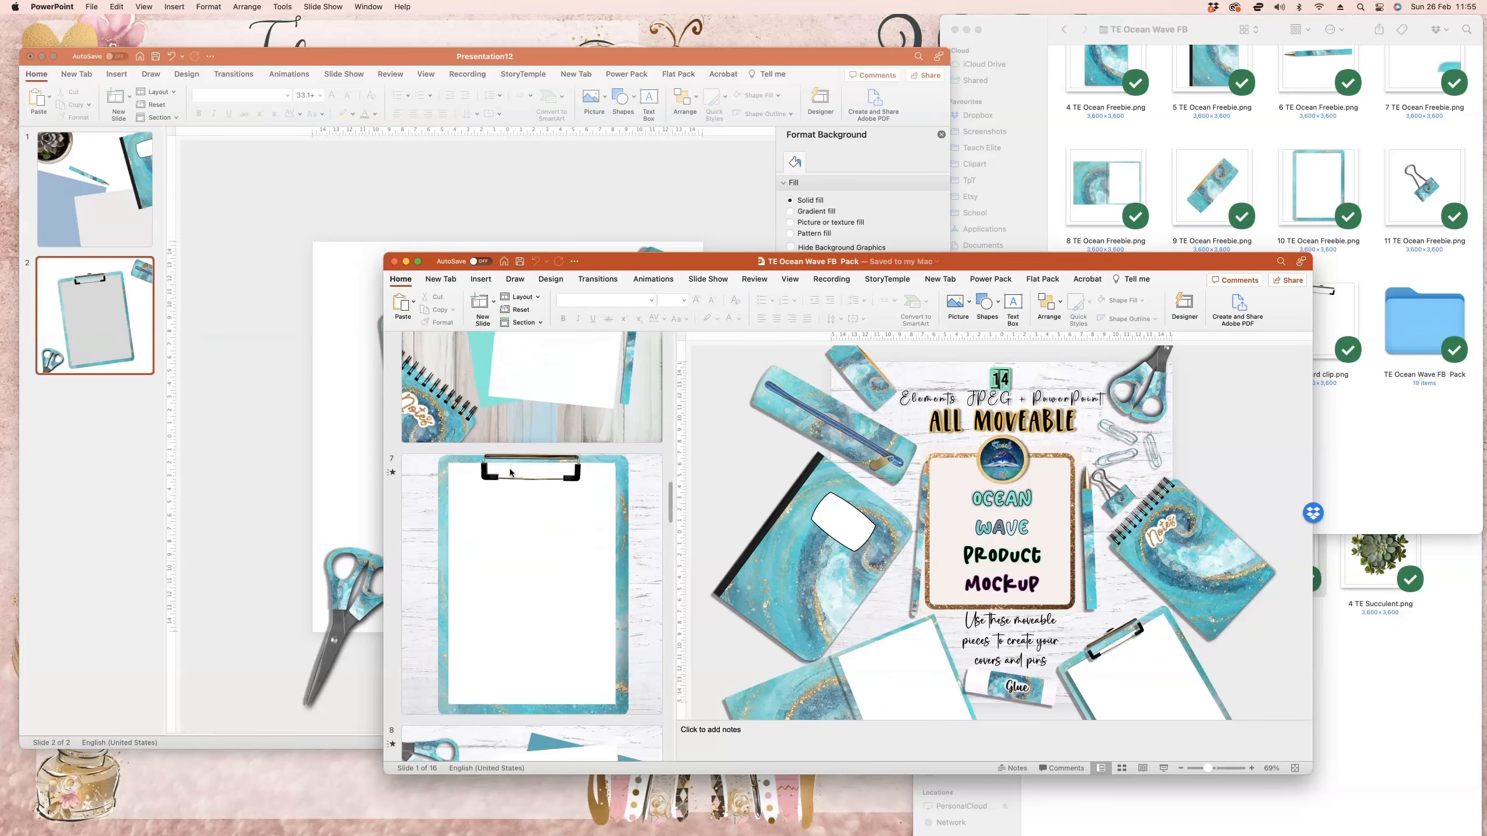
scroll(510, 472, down, 3)
scroll(509, 472, down, 1)
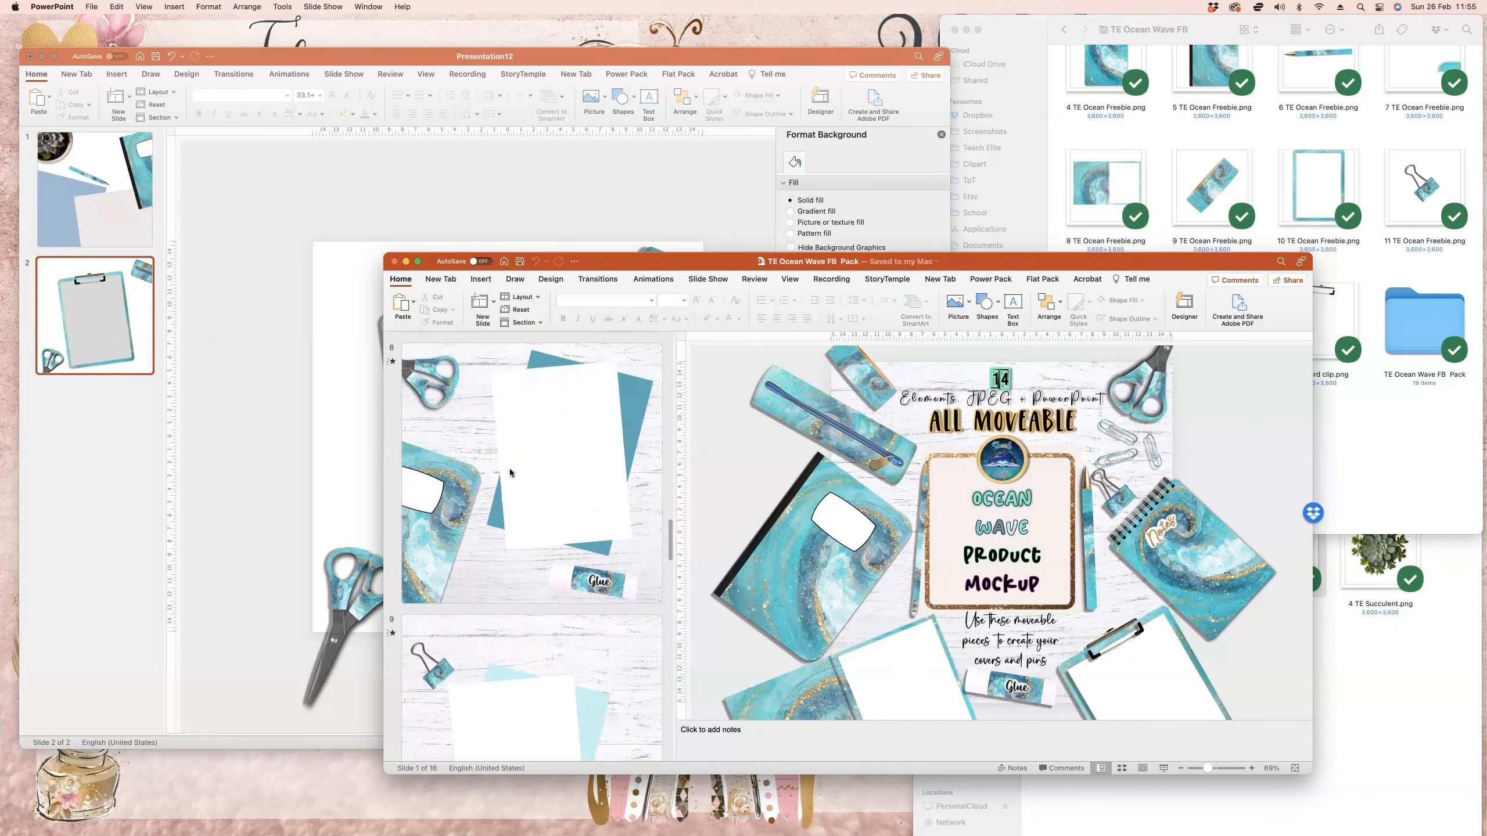
scroll(509, 472, down, 6)
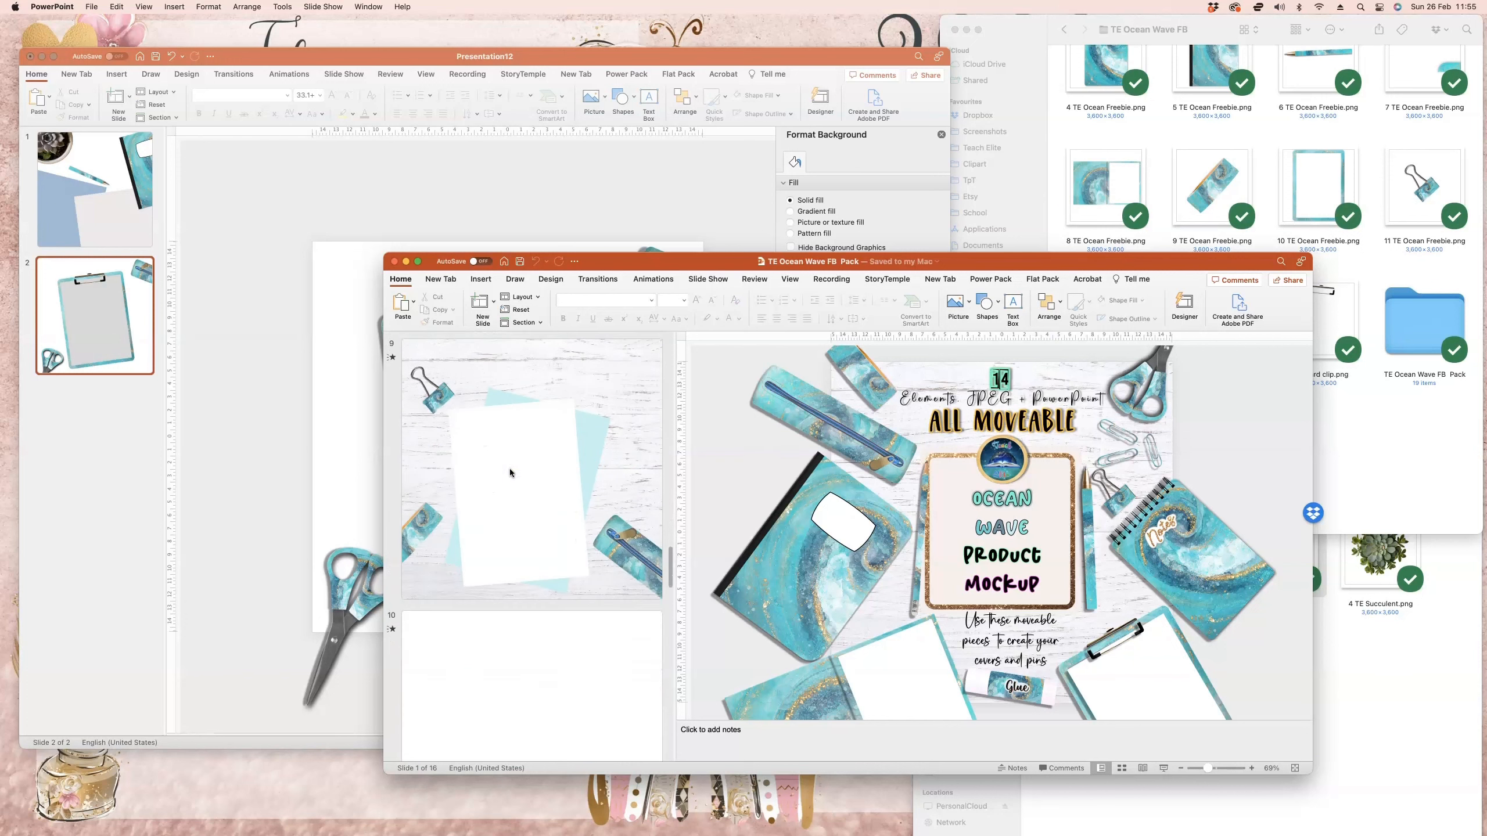
scroll(510, 472, down, 5)
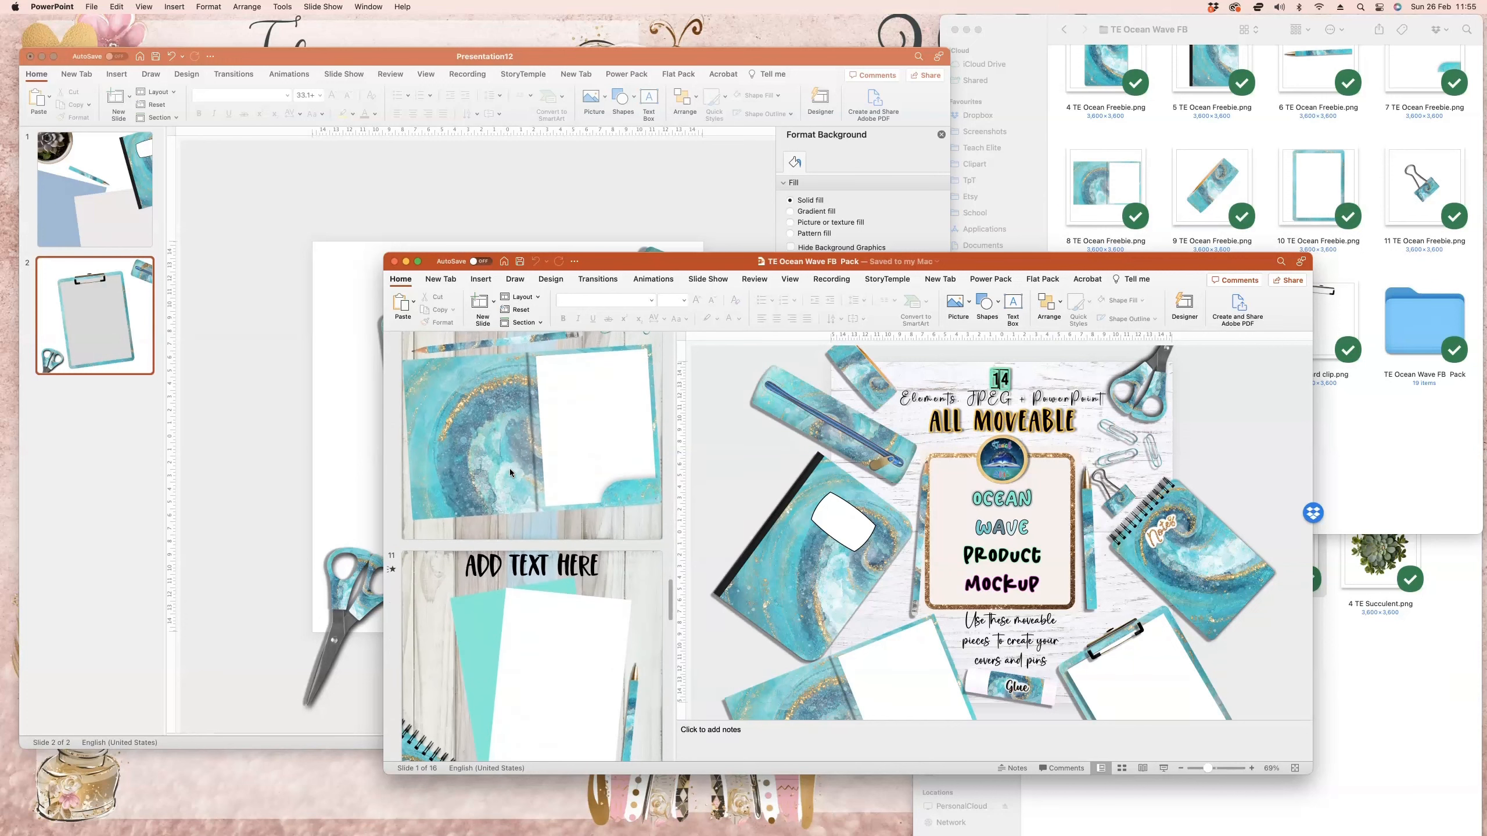
scroll(509, 472, down, 5)
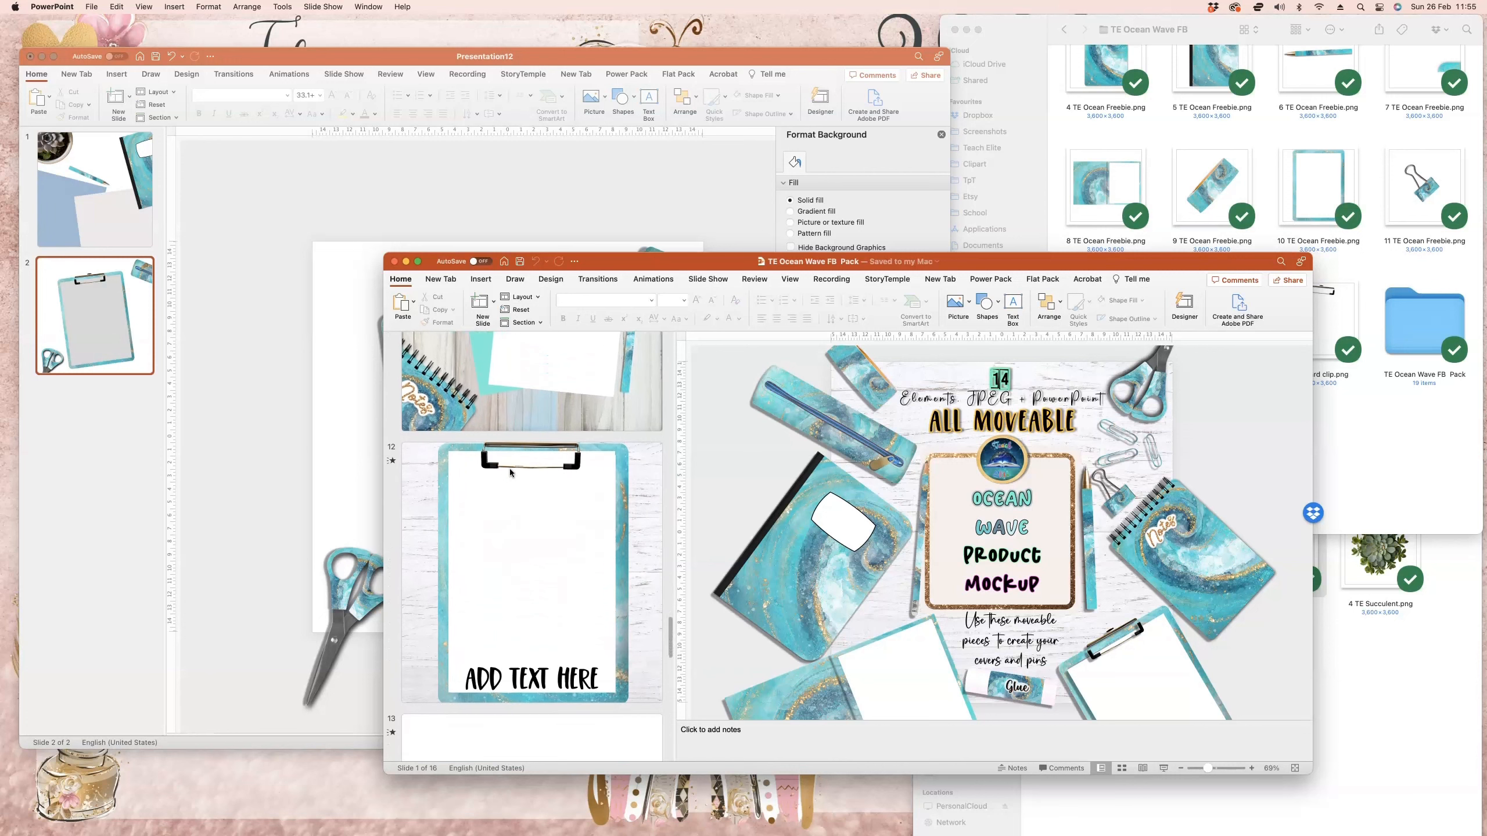
scroll(509, 472, down, 5)
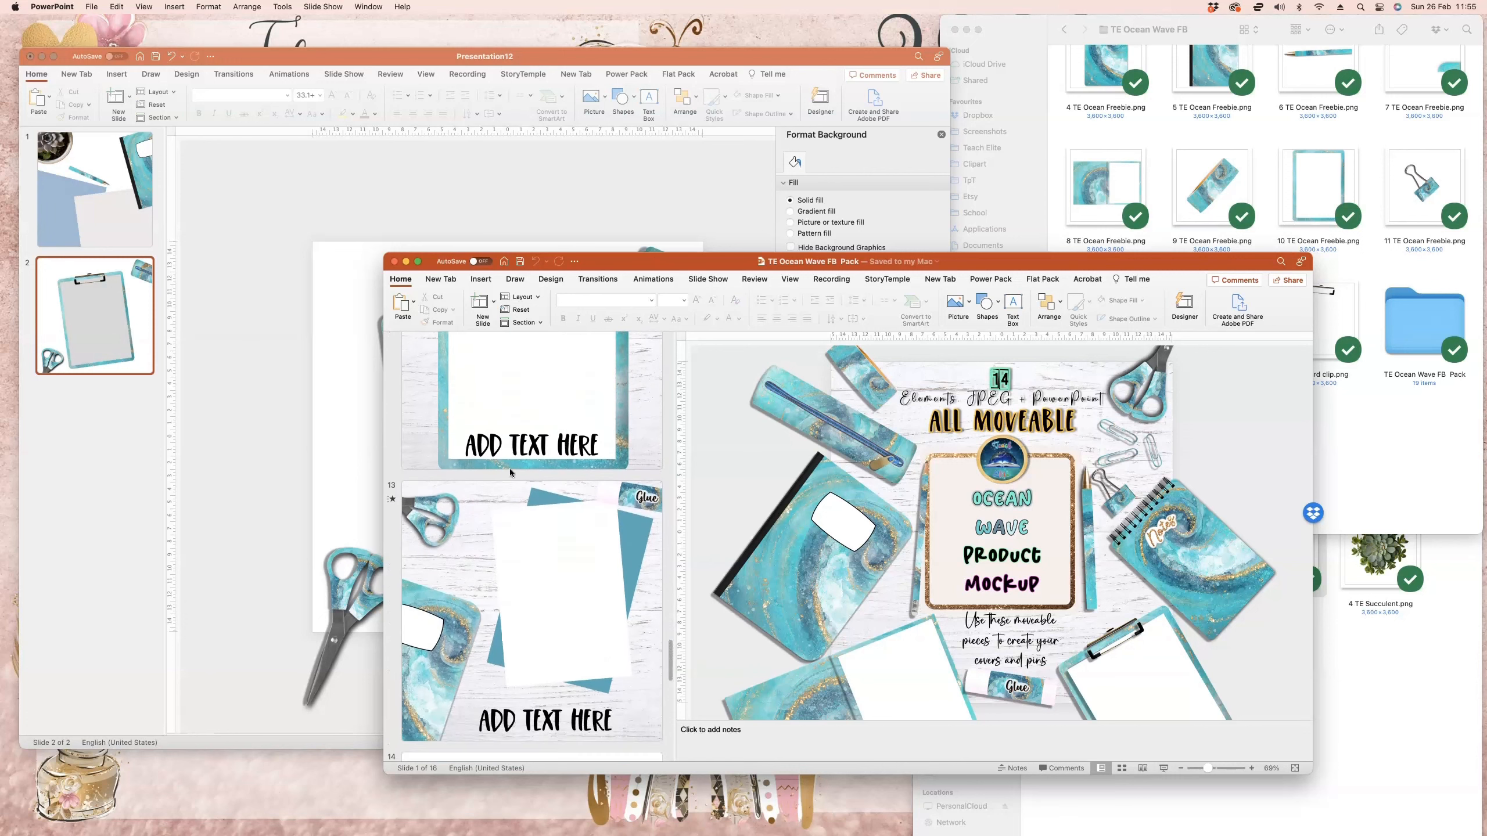
scroll(511, 472, down, 5)
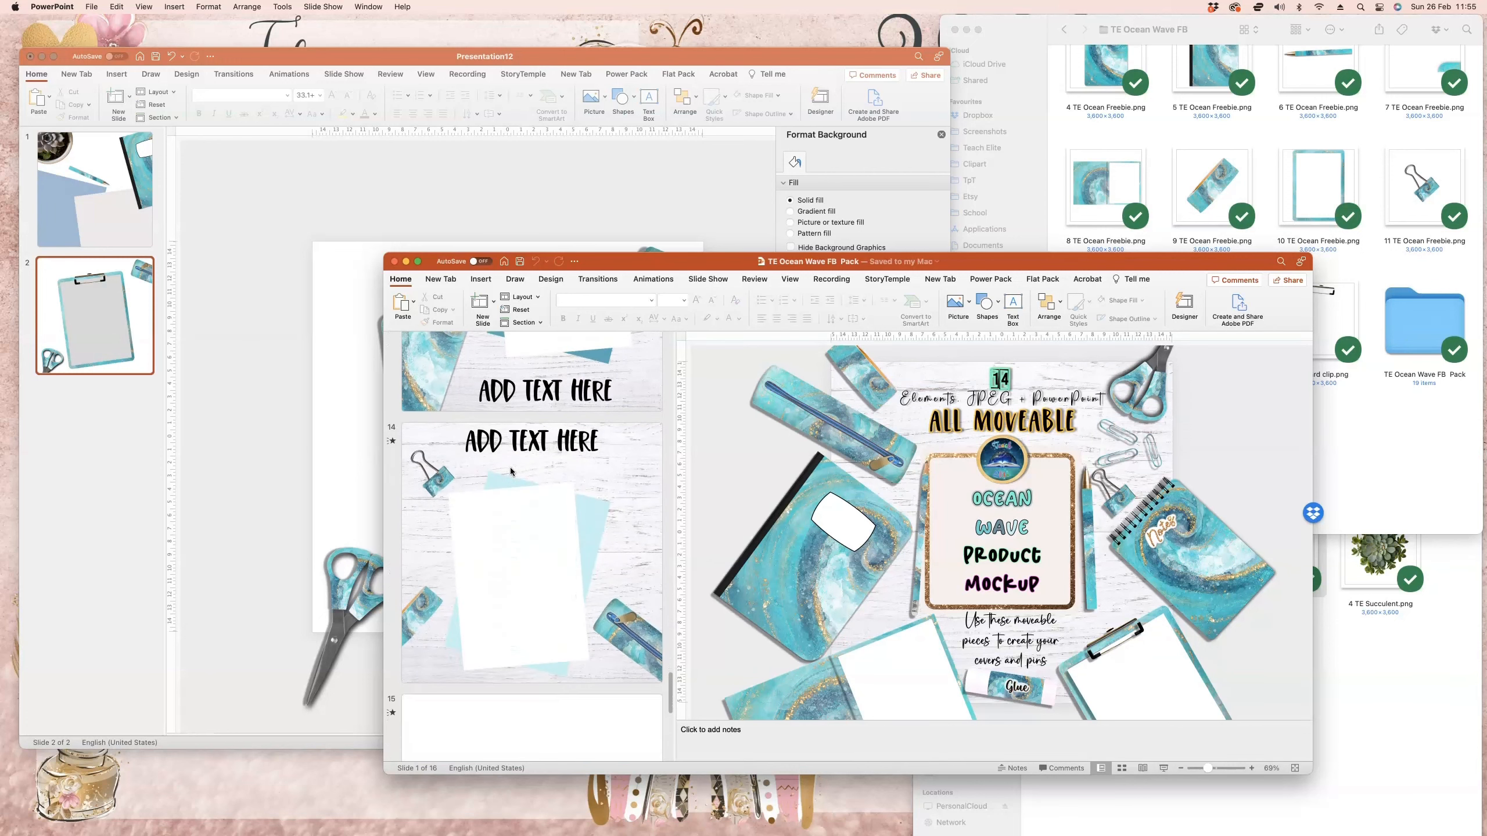
scroll(525, 483, down, 2)
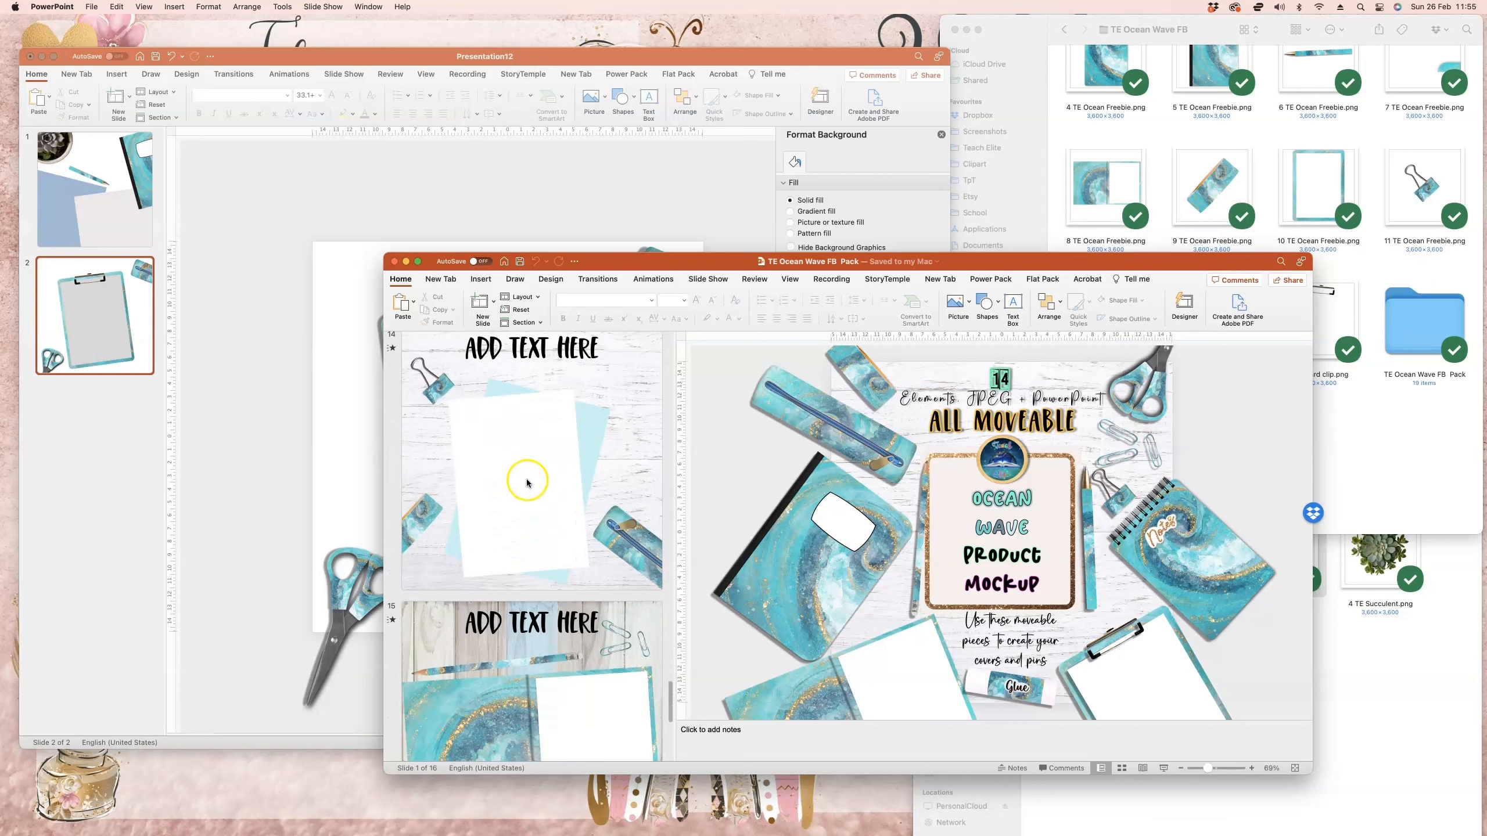
- Cut the ADD TEXT HERE title from slide 14 of the pack and put it back
click(525, 481)
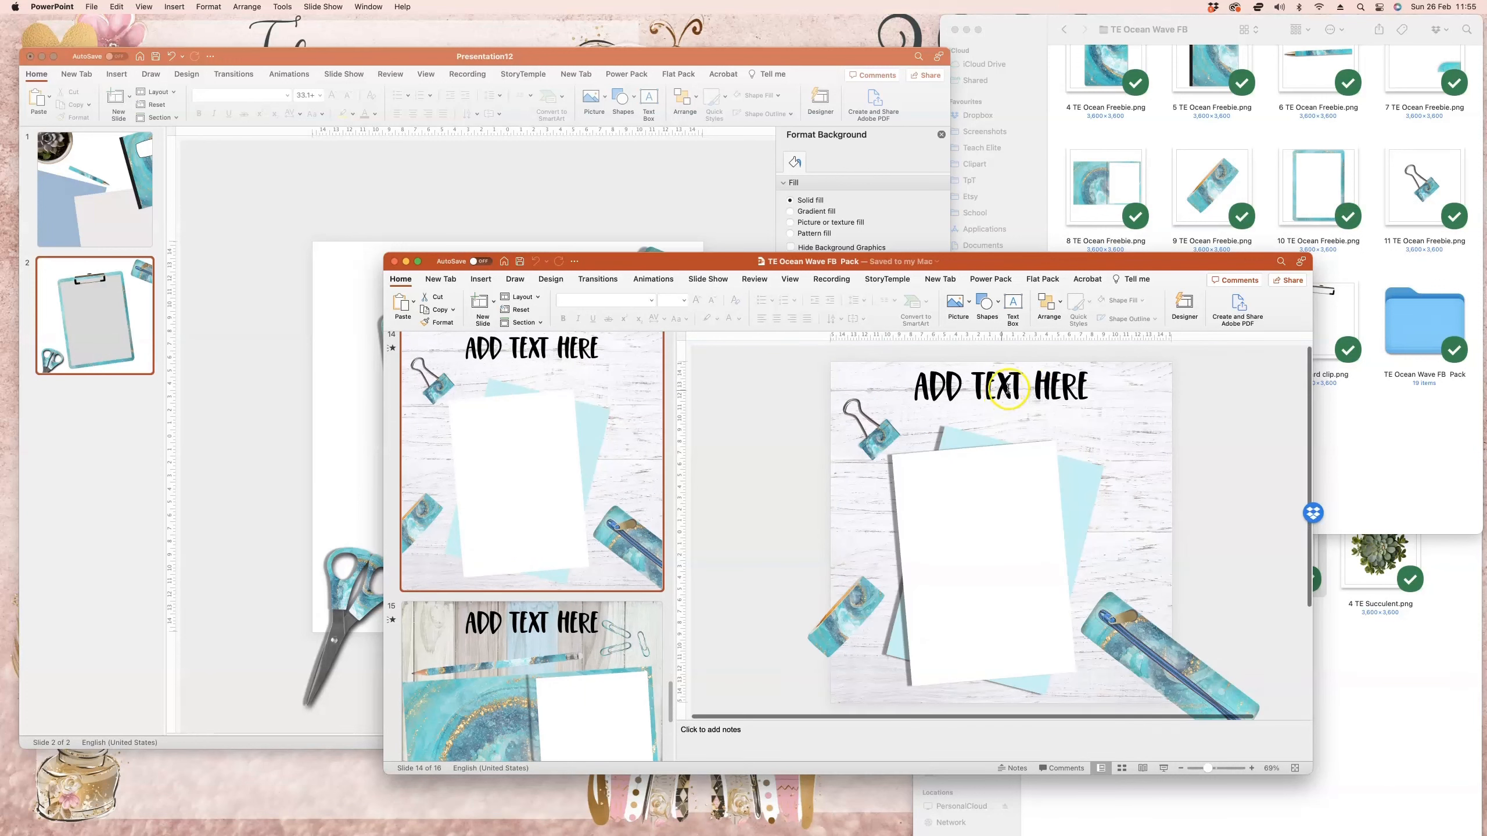
click(1016, 390)
key(super+x)
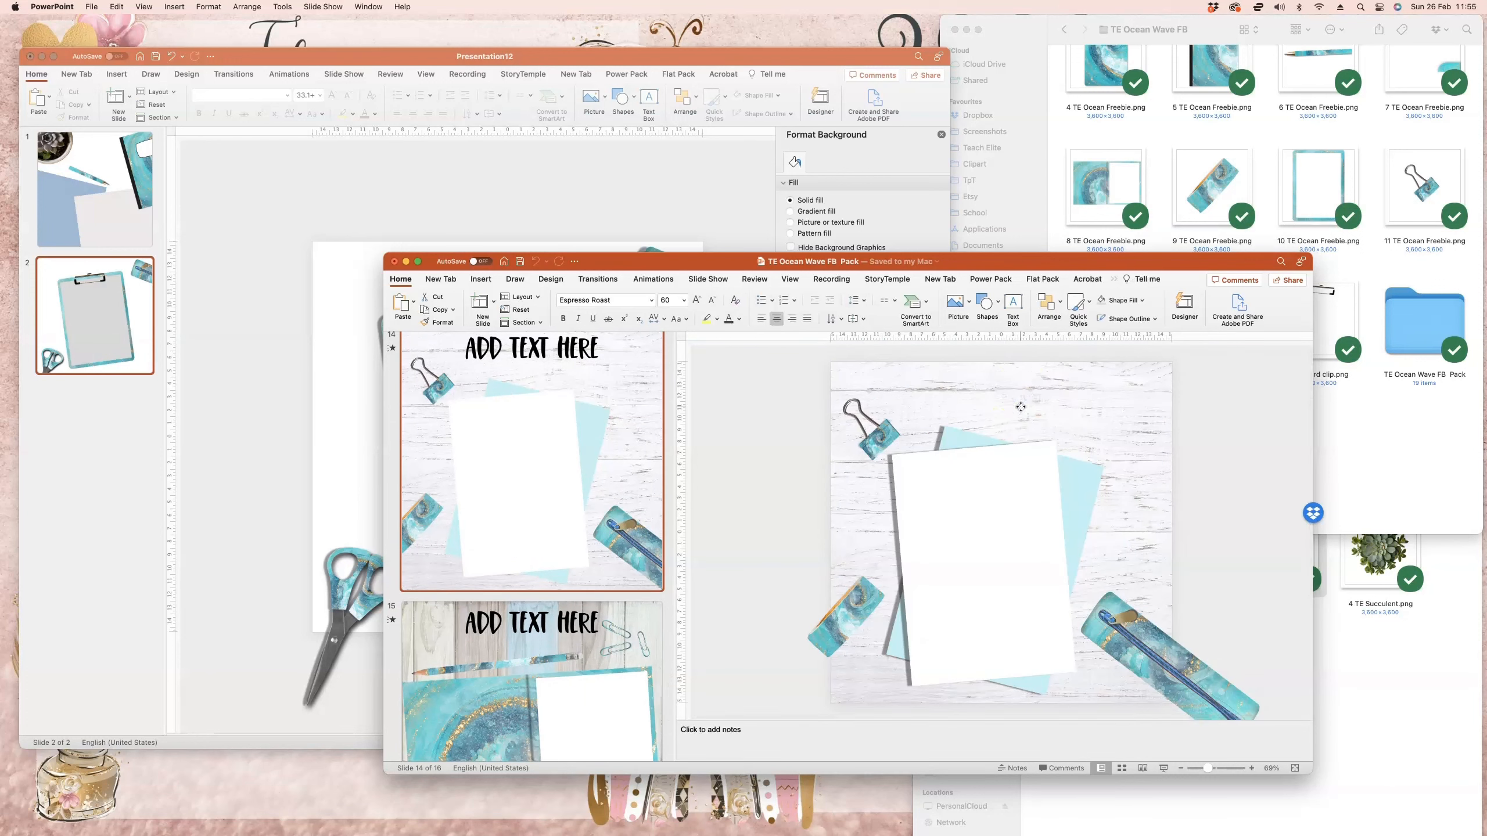
key(super+v)
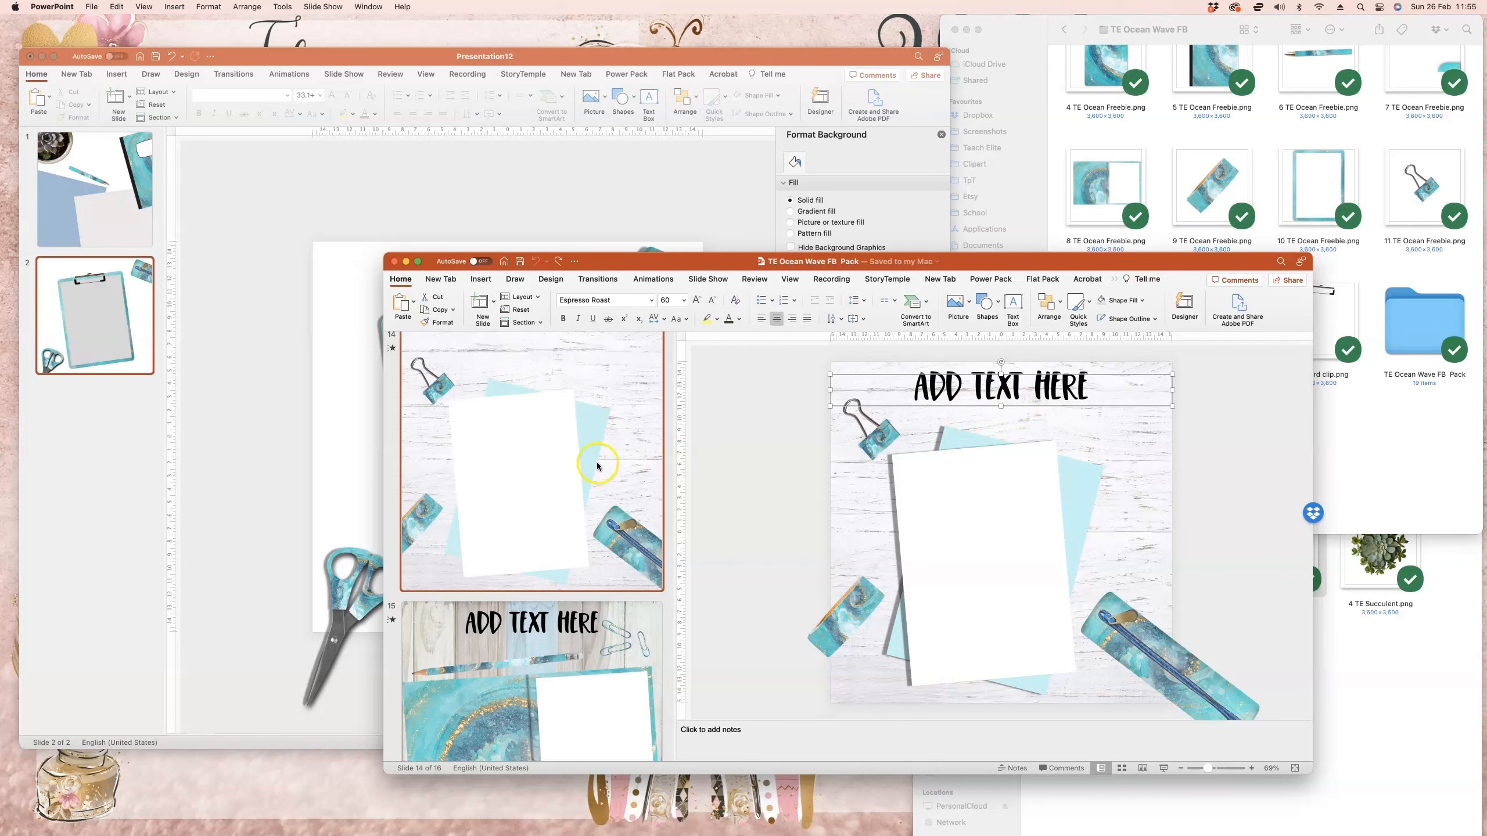
- On slide 15, move the teal corner piece off the open notebook's white page, out past the slide's edge
scroll(510, 452, down, 10)
click(510, 451)
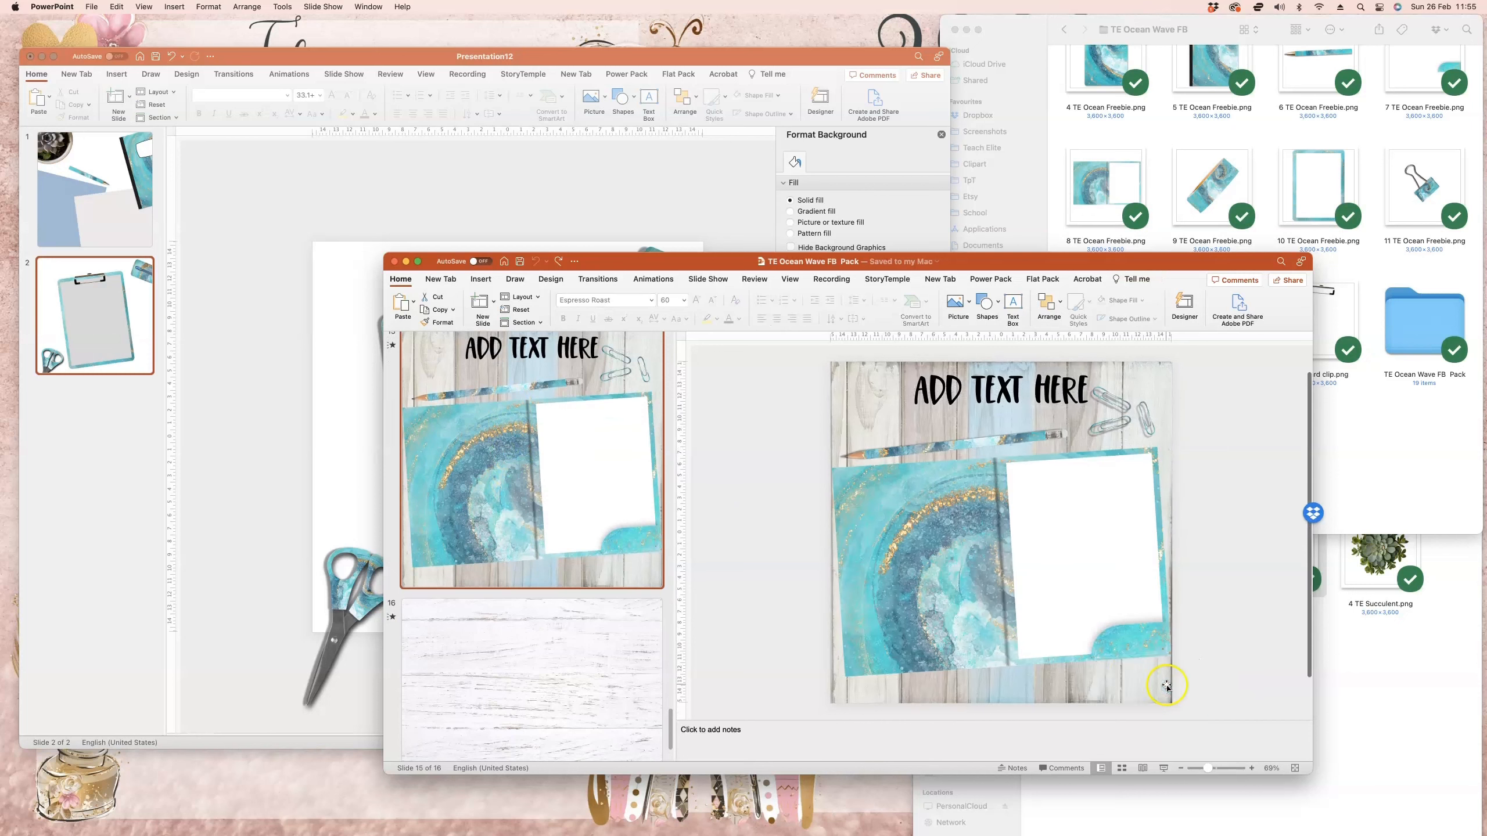
click(1138, 654)
drag(1038, 465, 1028, 460)
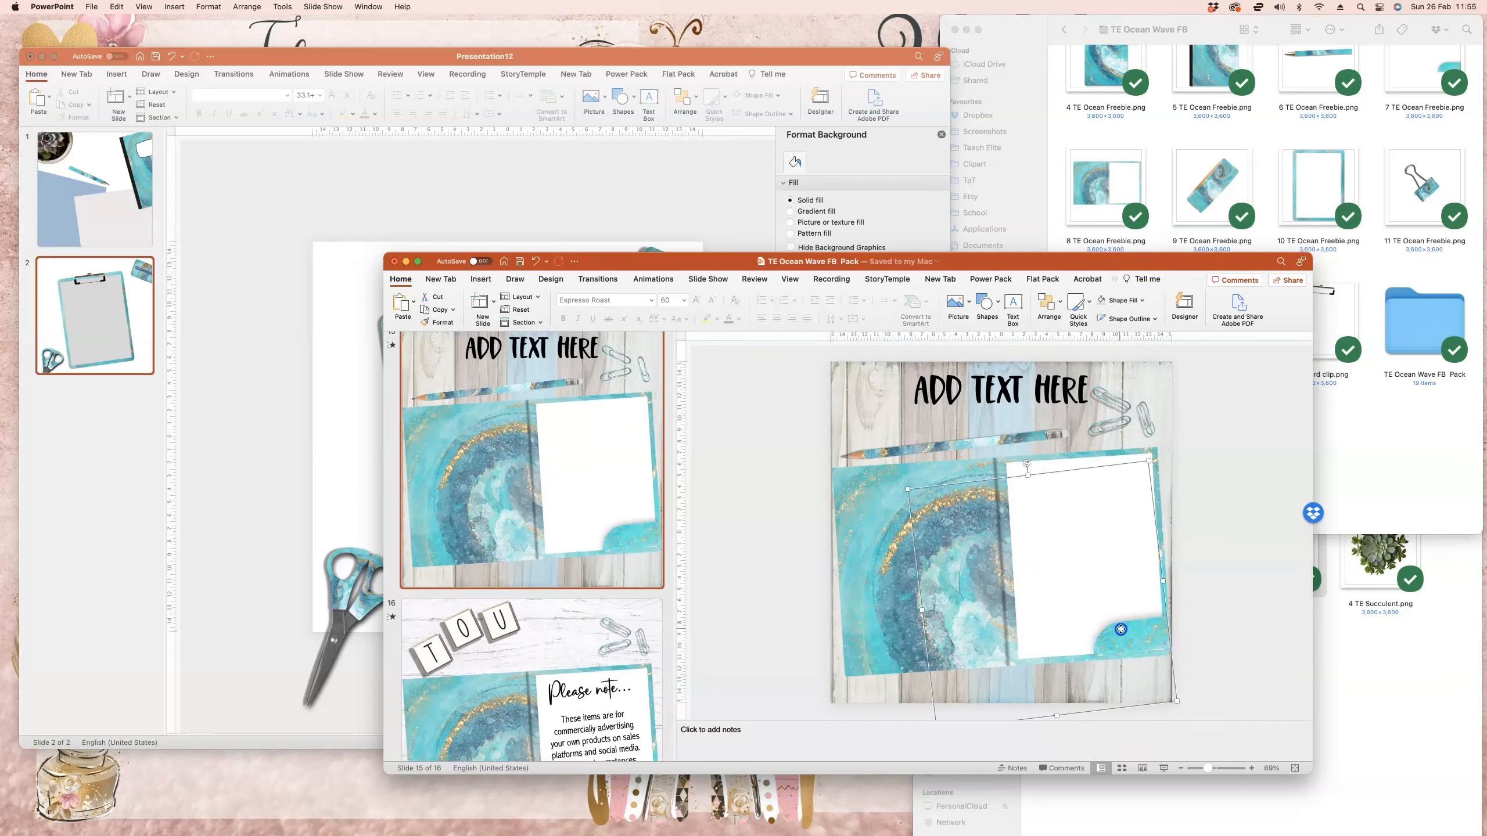
drag(1120, 629, 1179, 615)
- Copy the grey rectangle from the clipboard on slide 2 of Presentation12
click(305, 314)
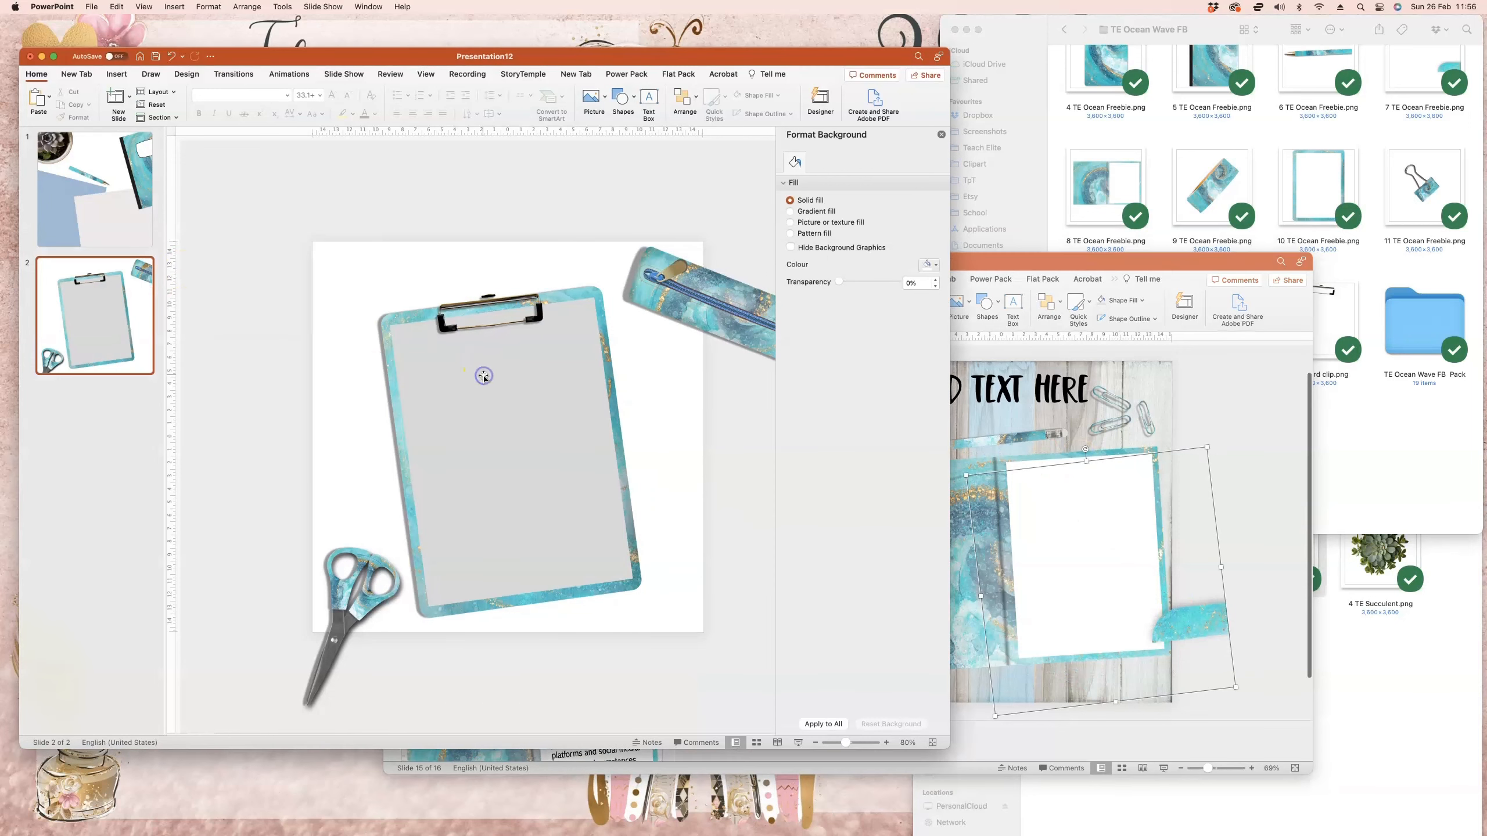
click(483, 376)
click(552, 573)
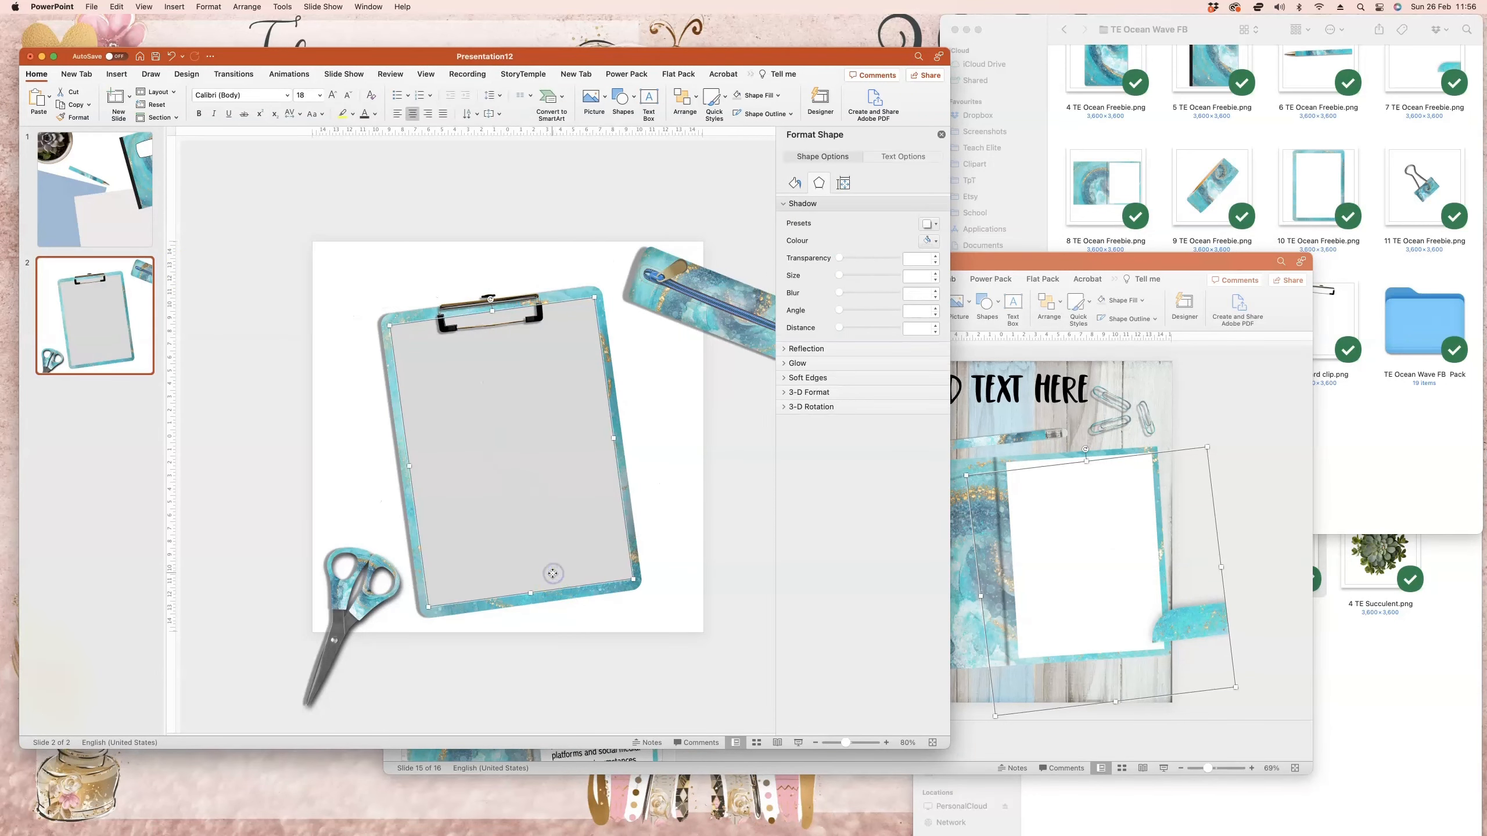
right_click(553, 573)
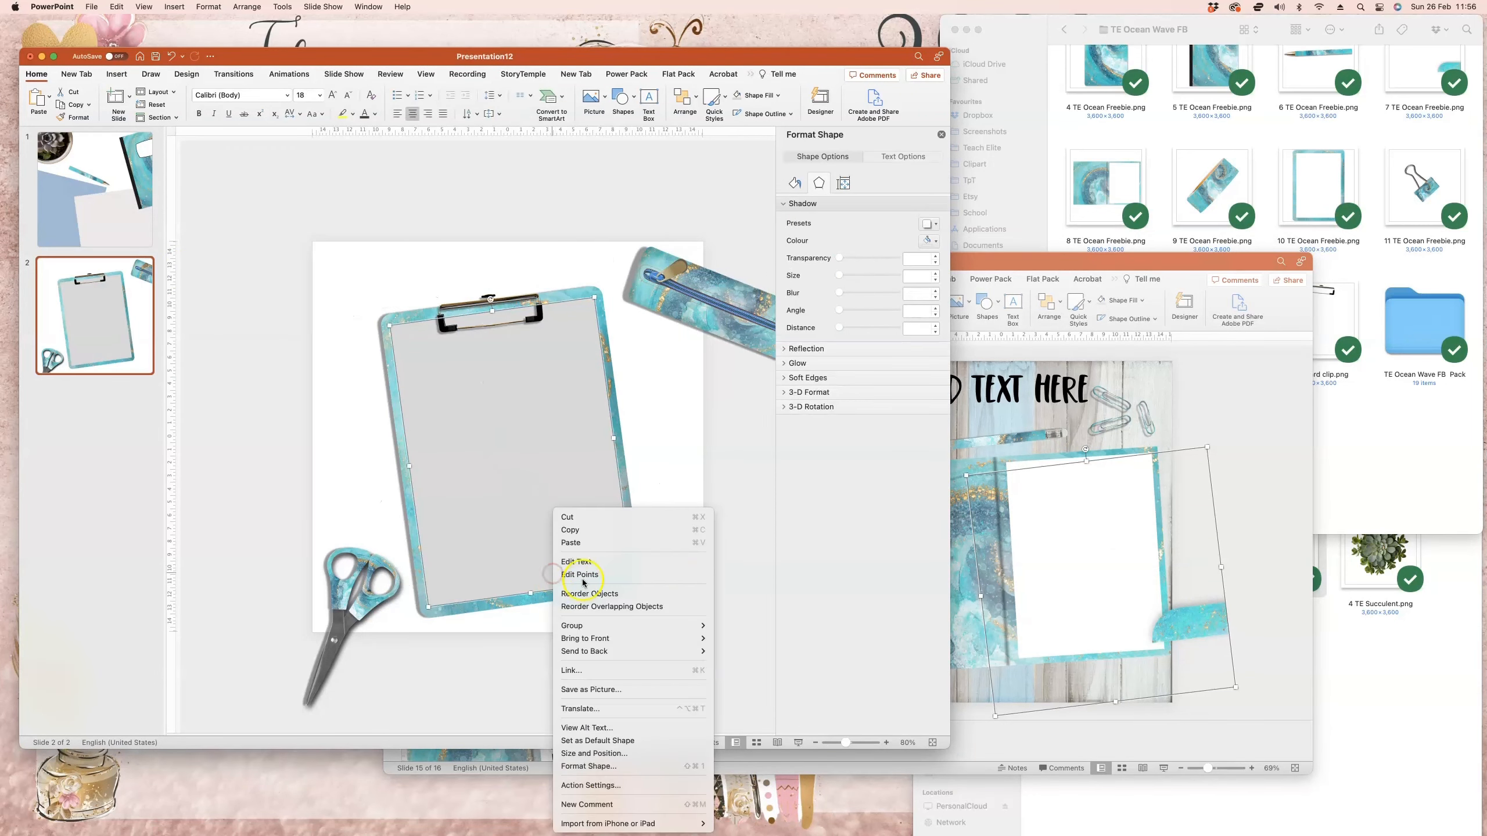
click(586, 530)
- Paste the grey rectangle onto slide 15 of the Ocean Wave pack and fit it over the notebook's white page
click(1073, 588)
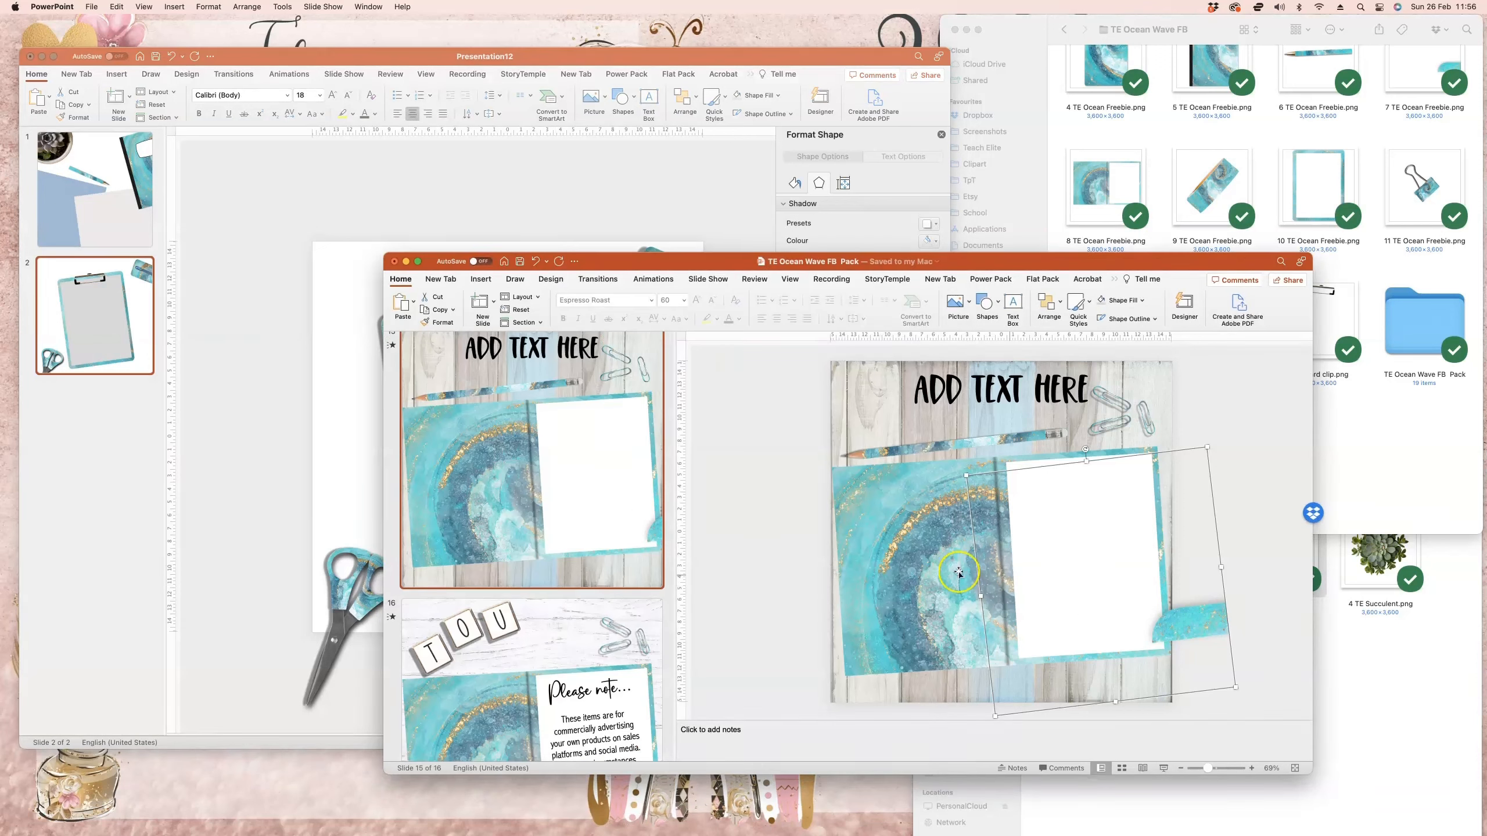
right_click(769, 567)
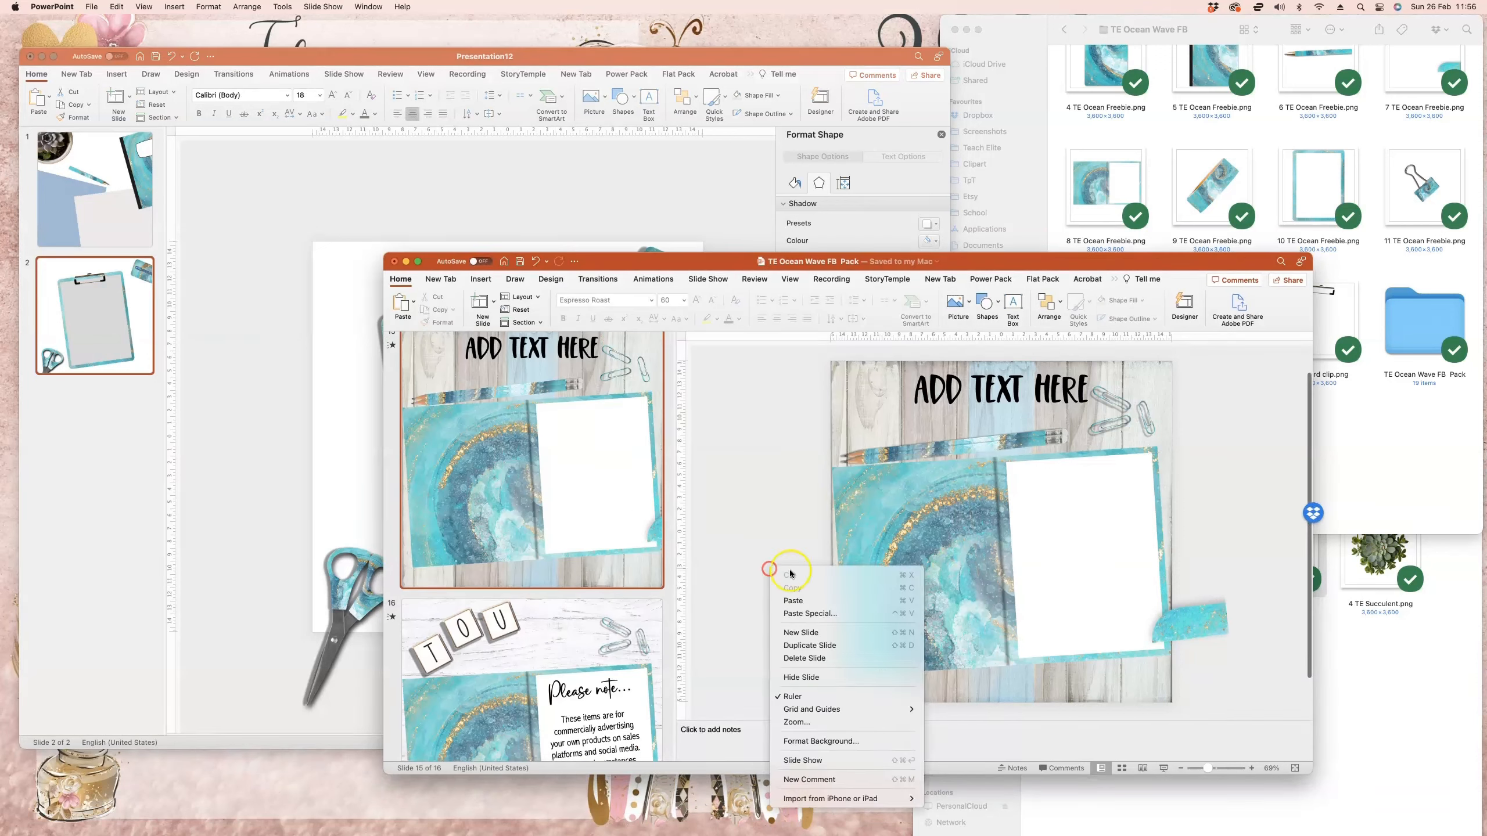
click(778, 542)
right_click(779, 542)
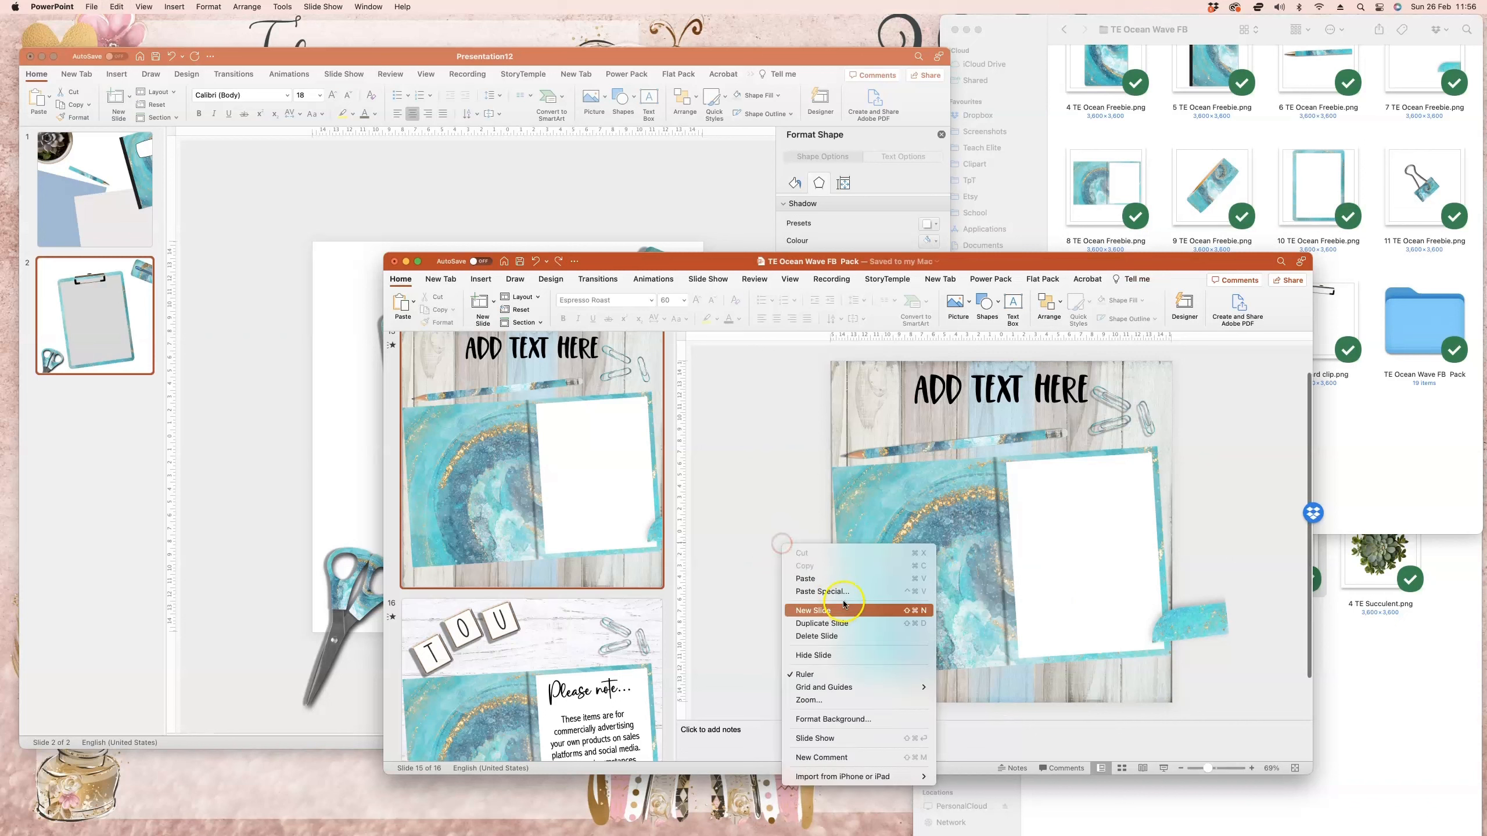
click(848, 579)
drag(1014, 577, 1056, 500)
drag(1074, 445, 1051, 495)
- On slide 15 of the pack, bring the teal corner piece to the front and put it back over the notebook page's lower outer corner
click(1198, 623)
right_click(1198, 625)
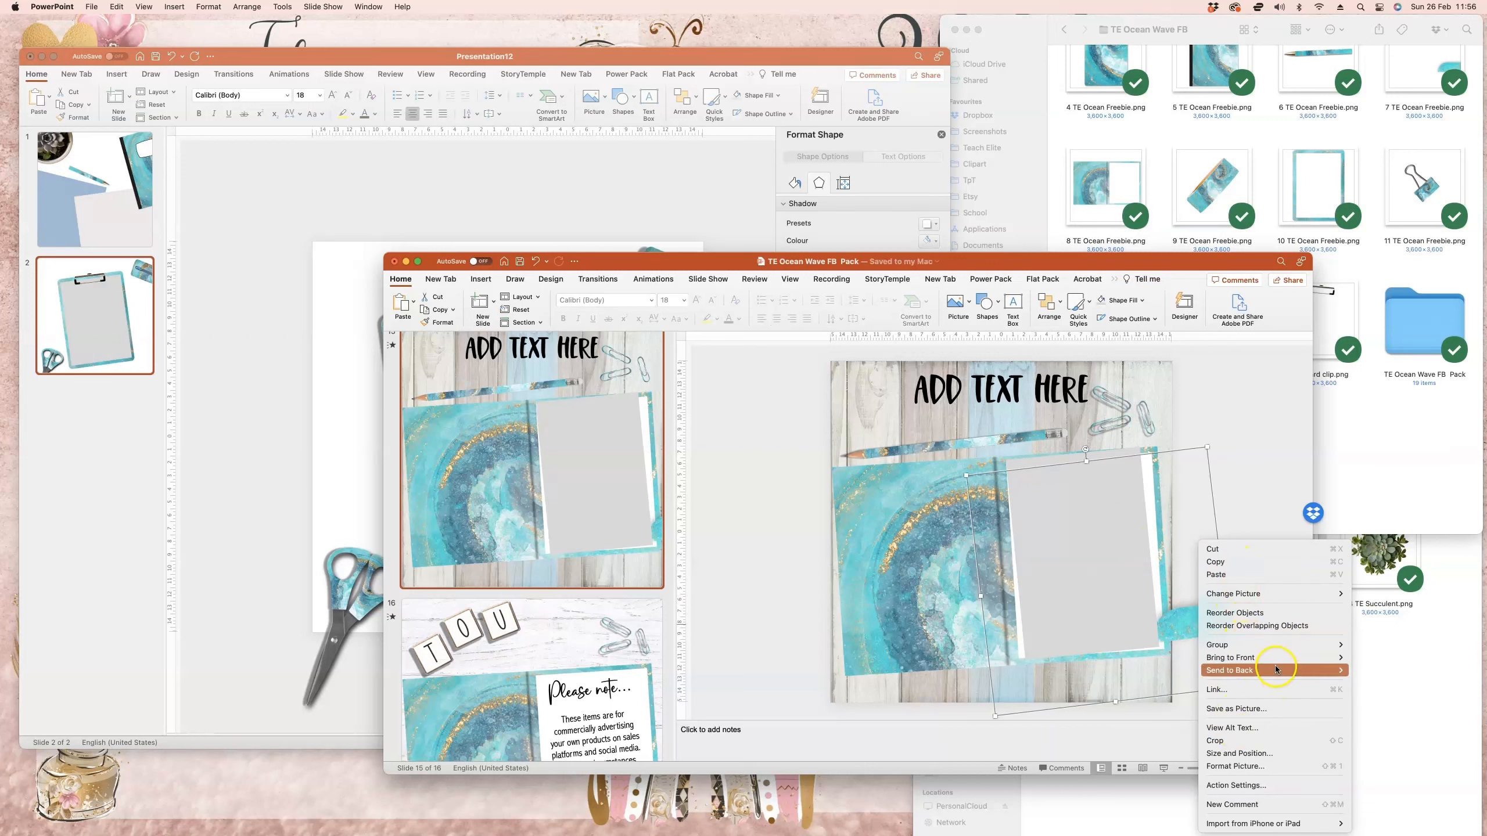
mouse_move(1275, 670)
click(1364, 660)
drag(1197, 633, 1138, 645)
- Widen the grey rectangle on slide 15 so it reaches the outer edge of the notebook page
click(978, 609)
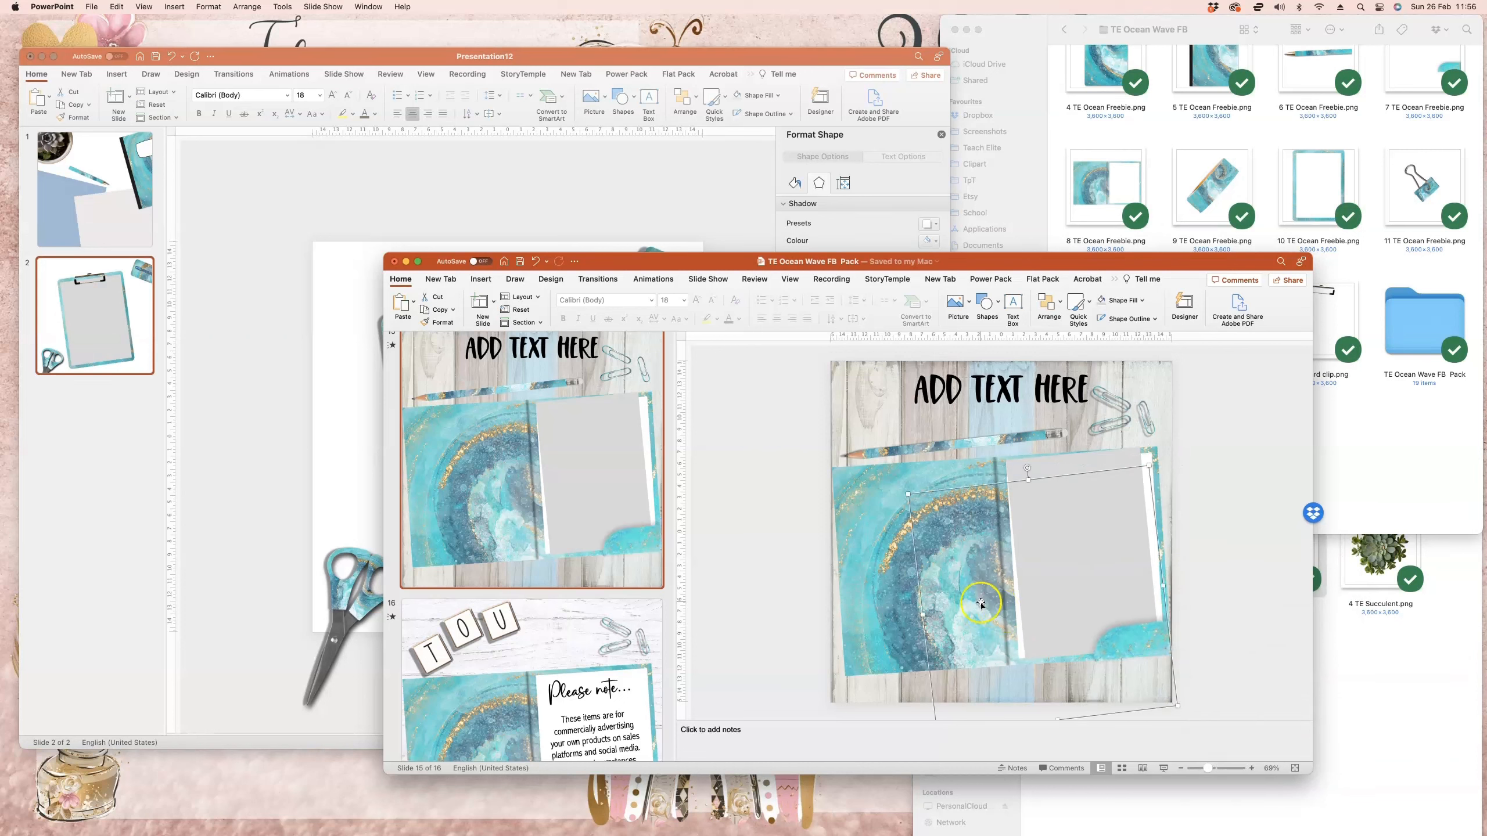
click(1062, 465)
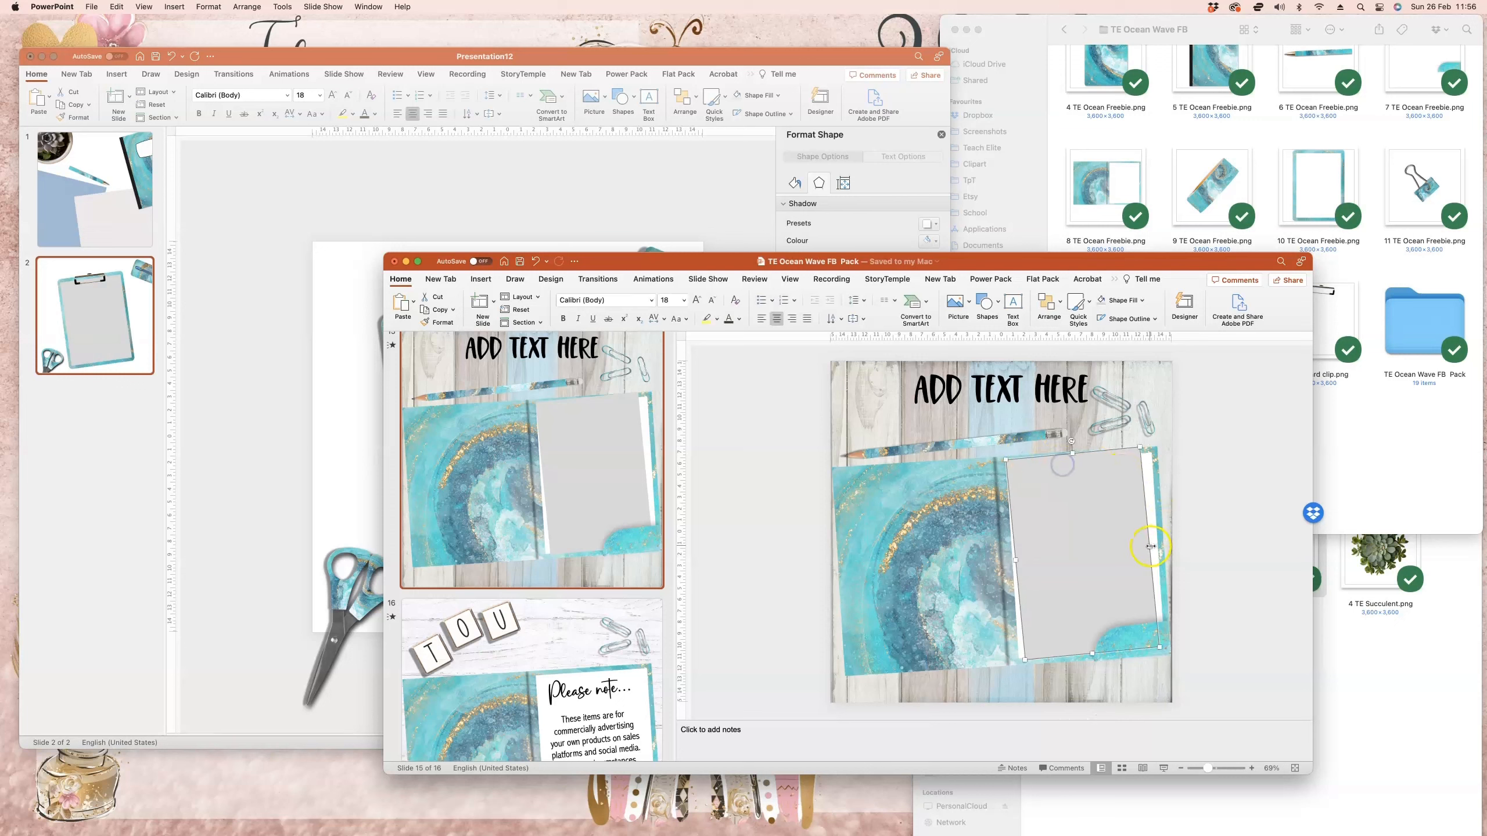
drag(1150, 547, 1154, 544)
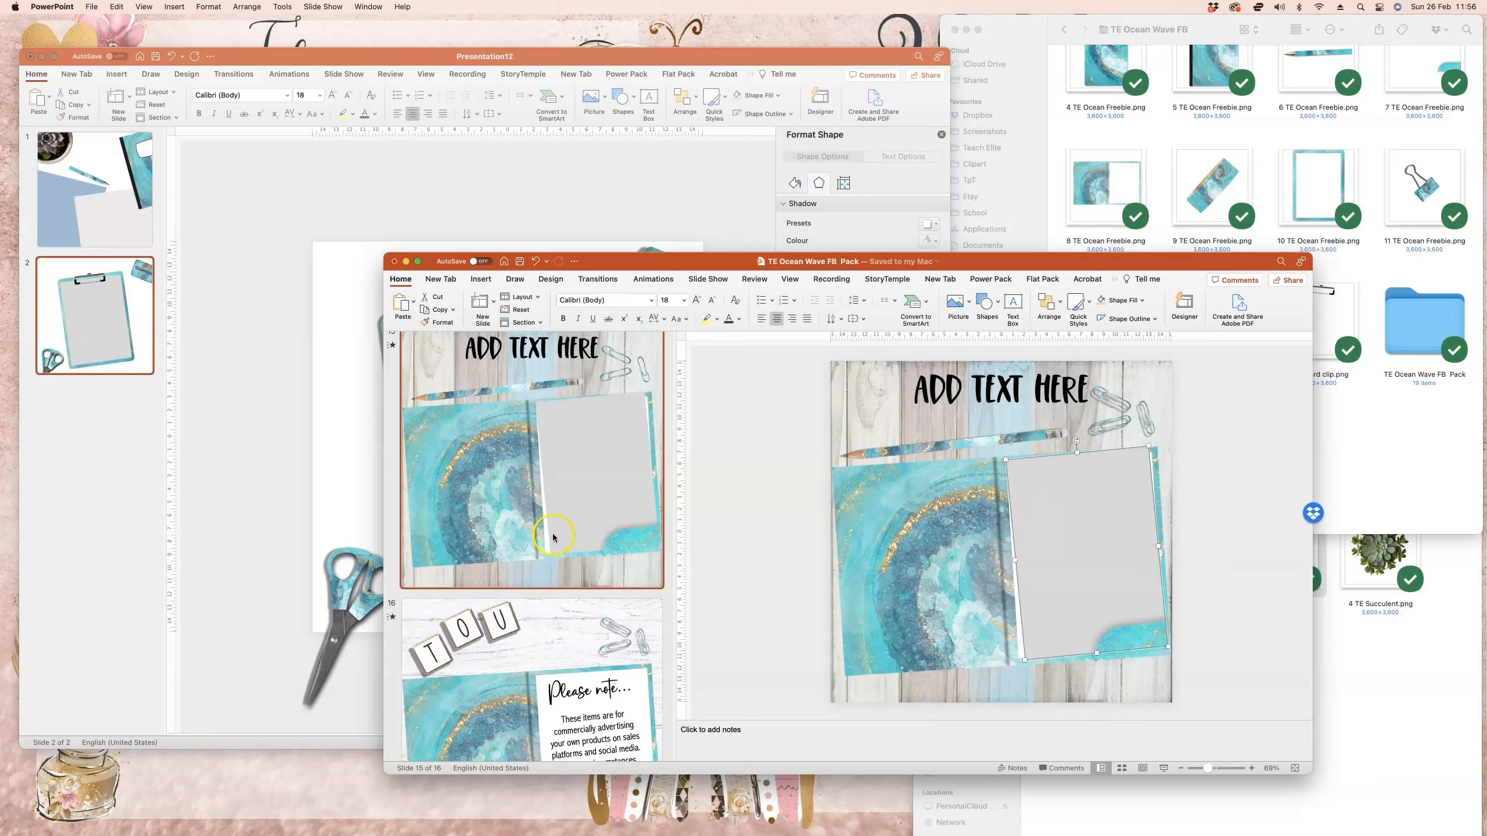
- Go to slide 14 of the Ocean Wave pack
scroll(553, 538, down, 4)
scroll(553, 537, up, 10)
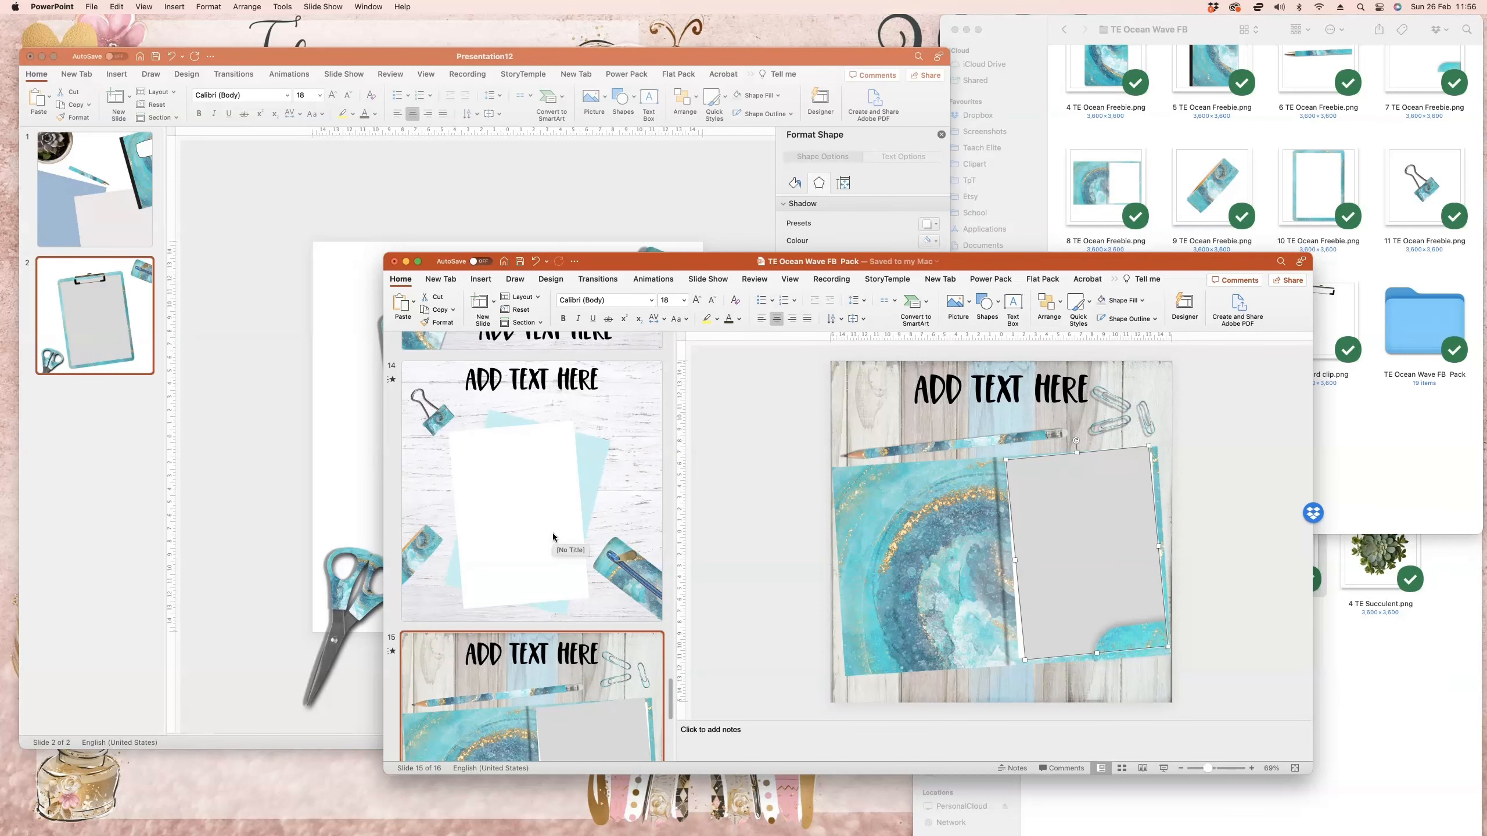
scroll(553, 537, up, 2)
click(554, 534)
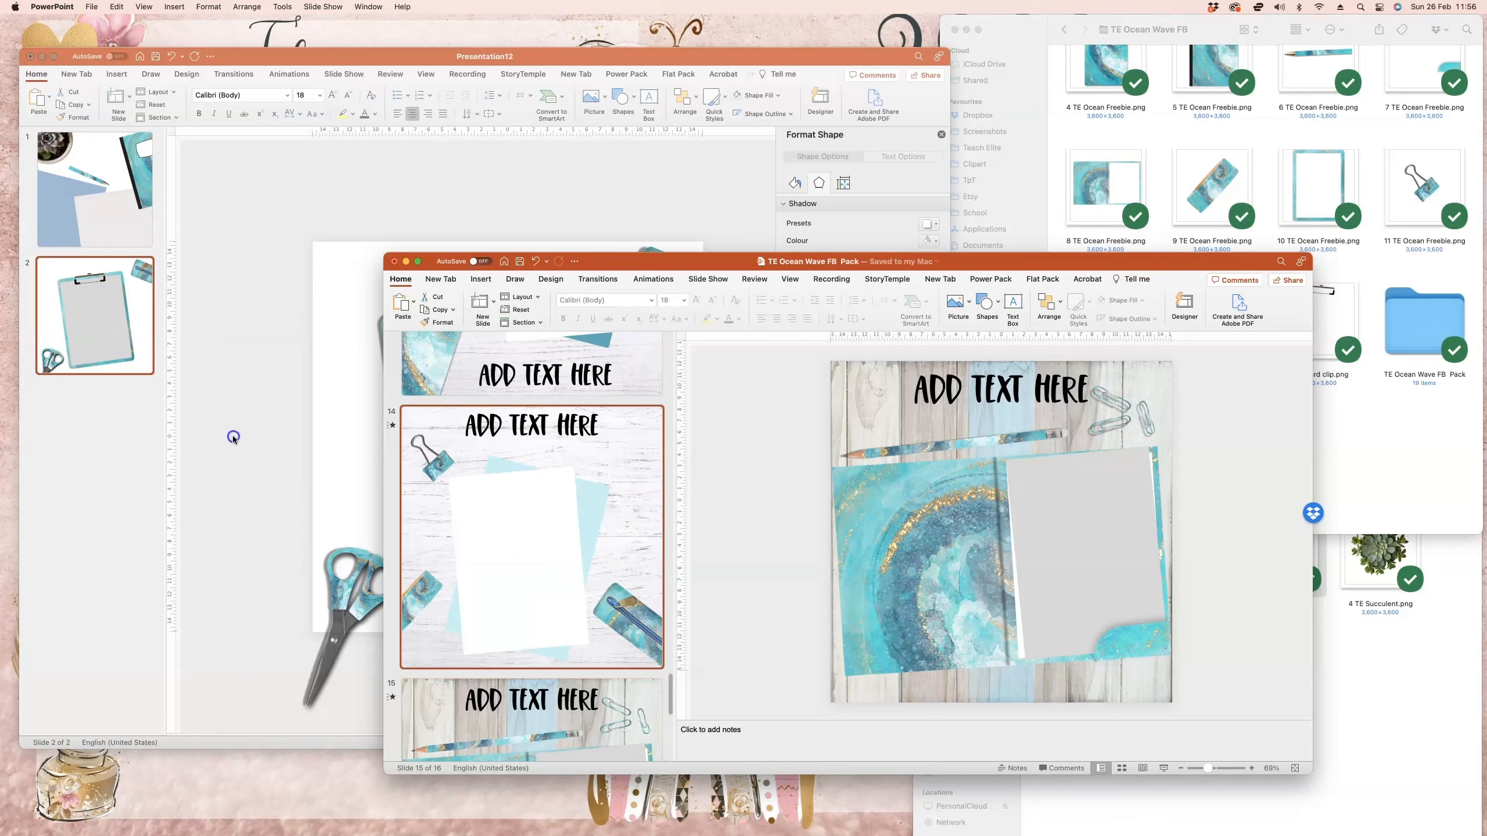
- Switch to Presentation12 and duplicate slide 1
click(232, 438)
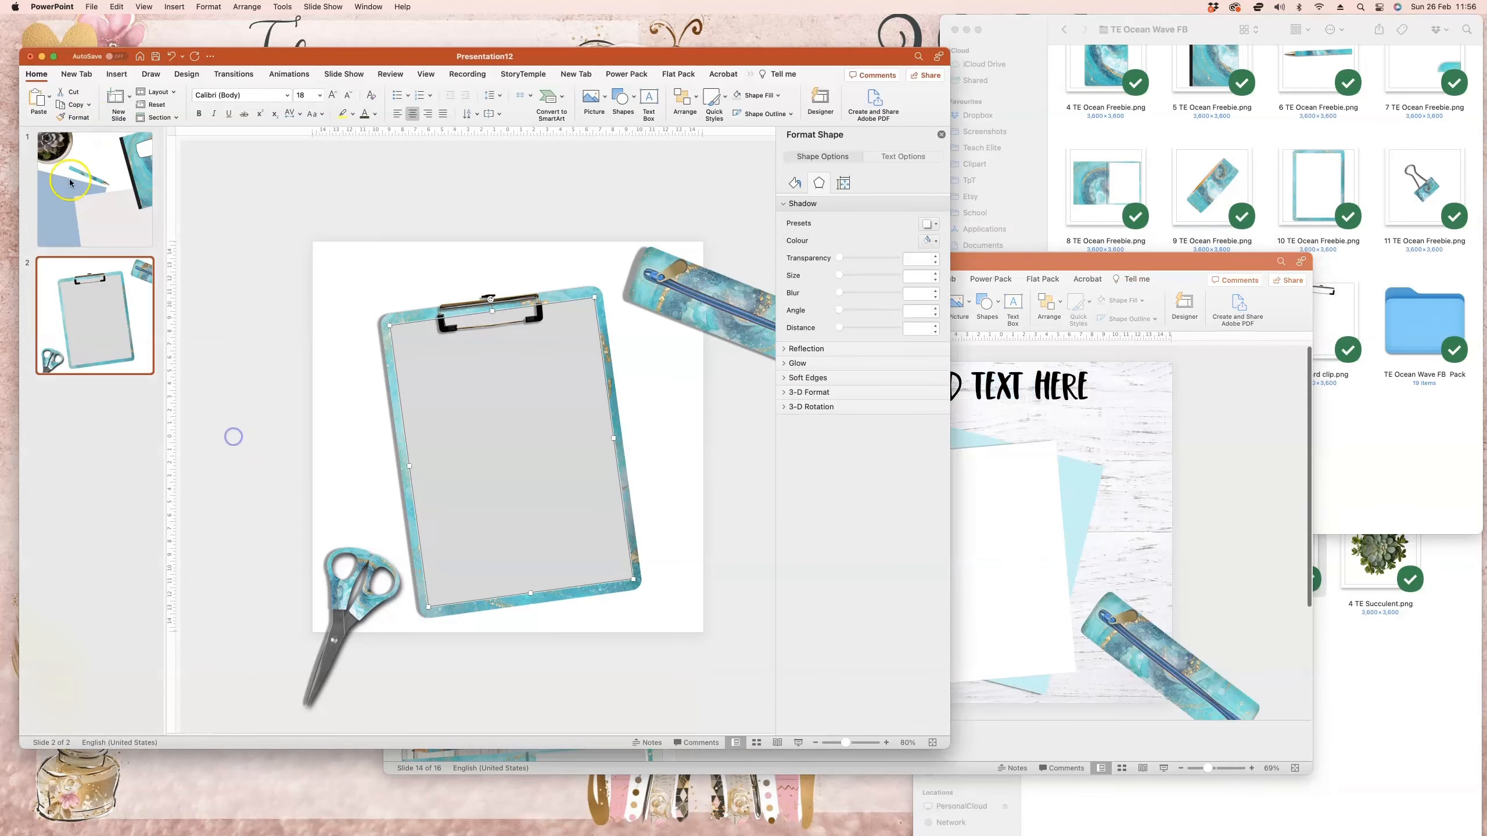
click(100, 224)
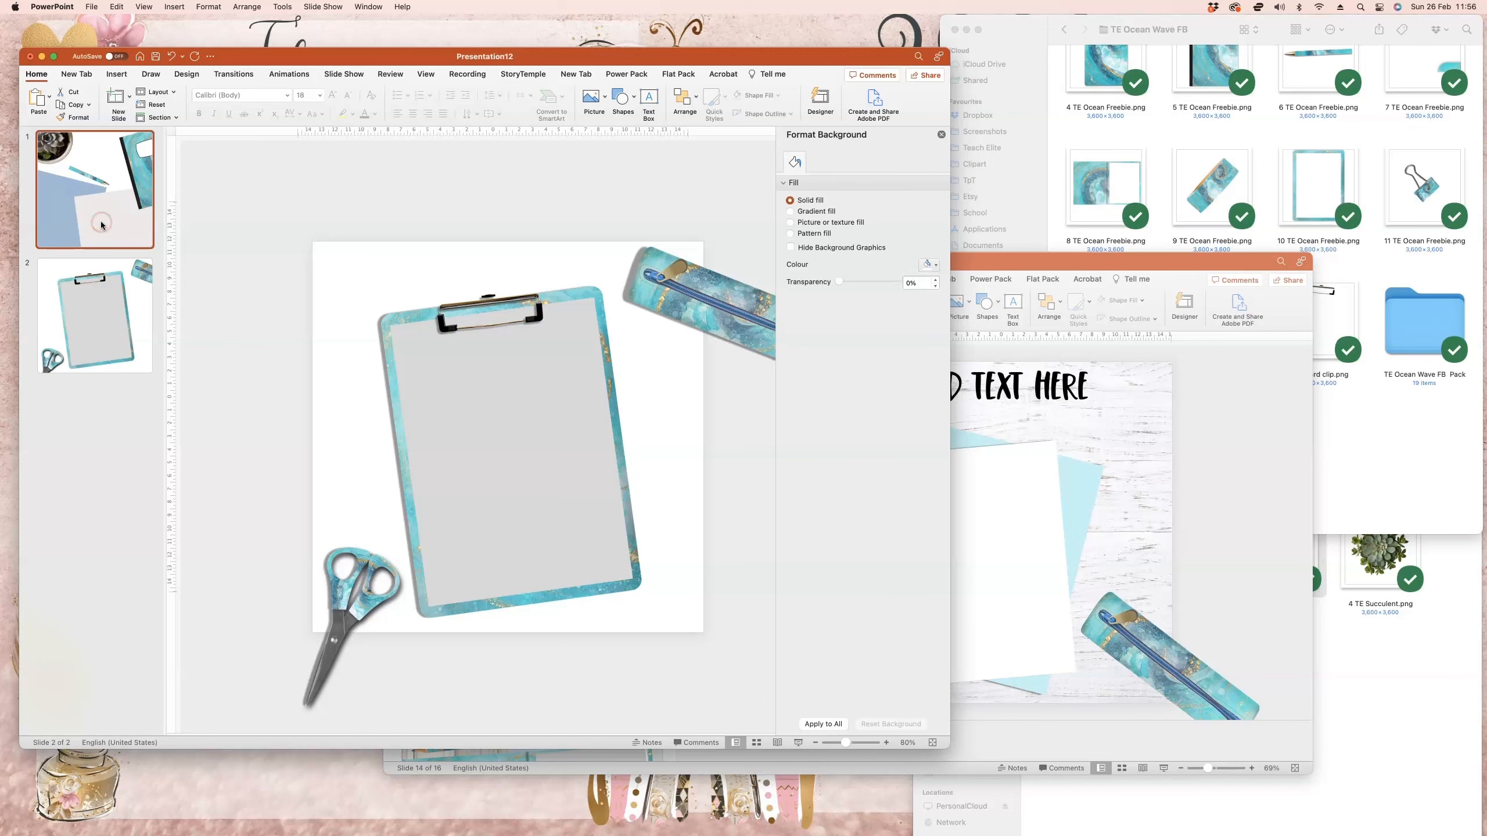
right_click(101, 223)
click(134, 294)
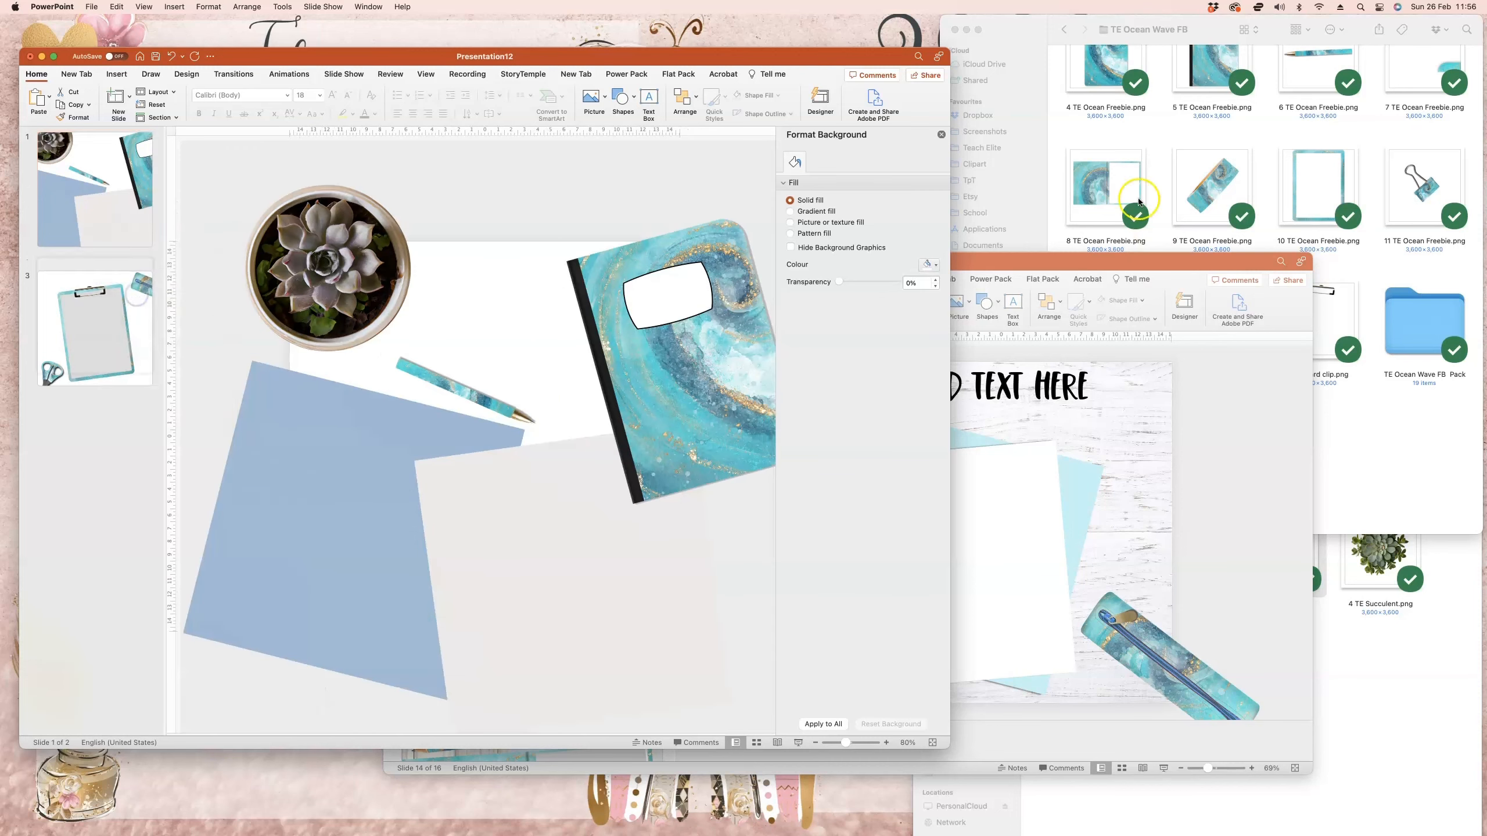
- Insert ipad.png from the MOCU UP RANGE folder in Finder onto slide 2 of Presentation12
click(1458, 739)
click(1033, 472)
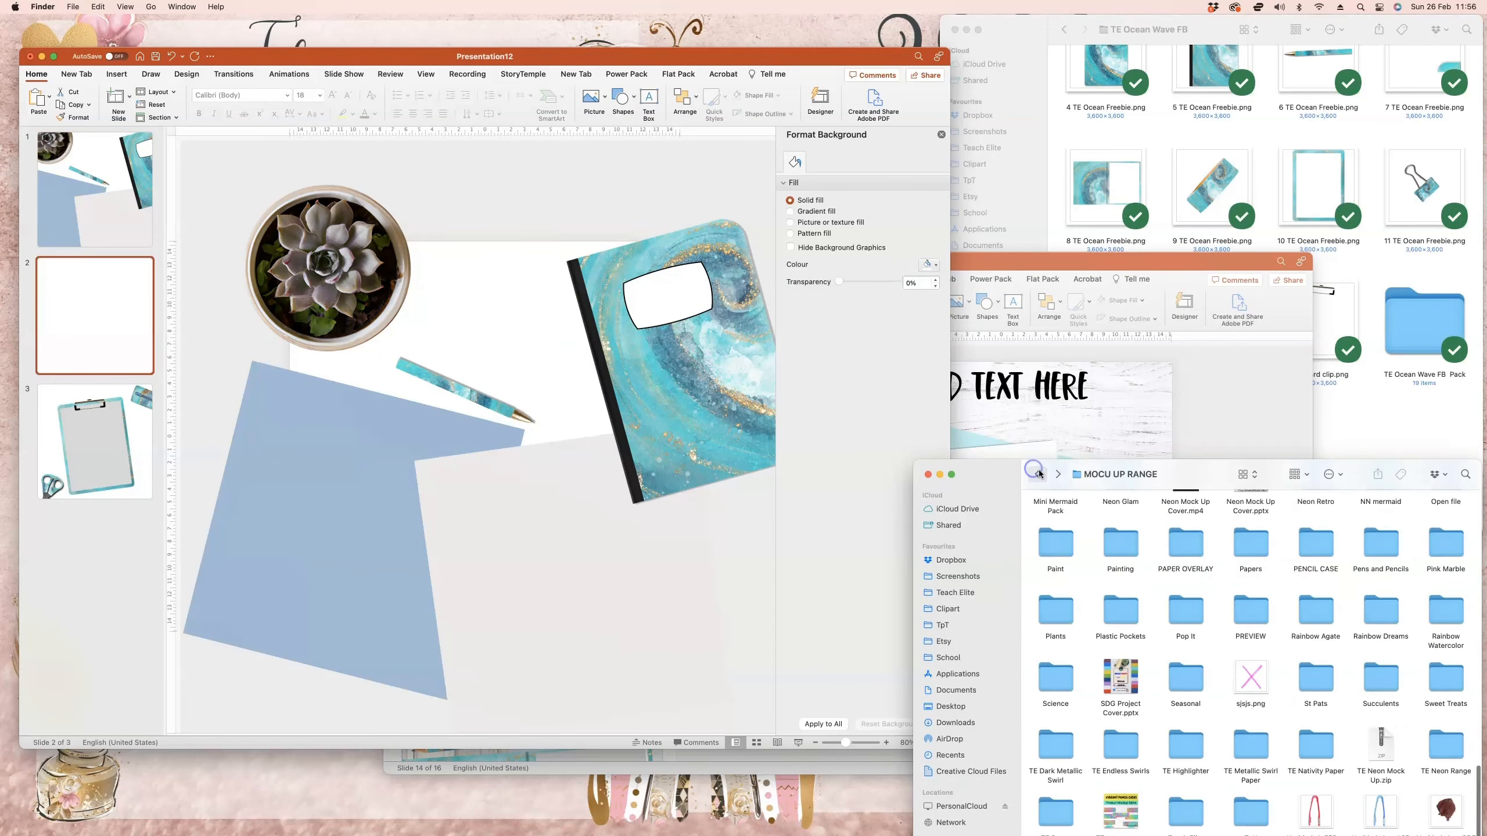
click(1058, 474)
scroll(1224, 551, down, 5)
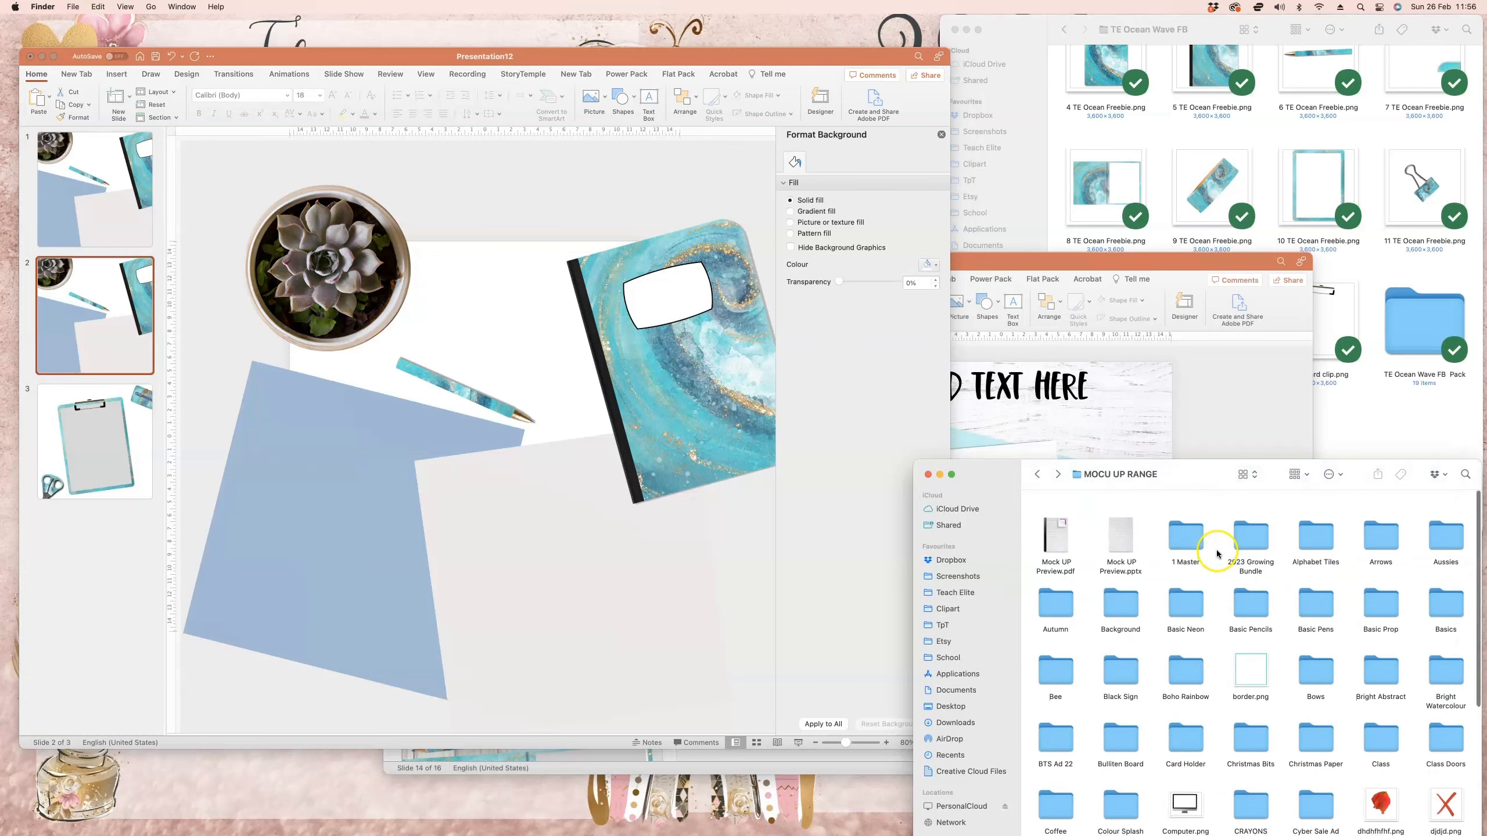
scroll(1217, 552, down, 4)
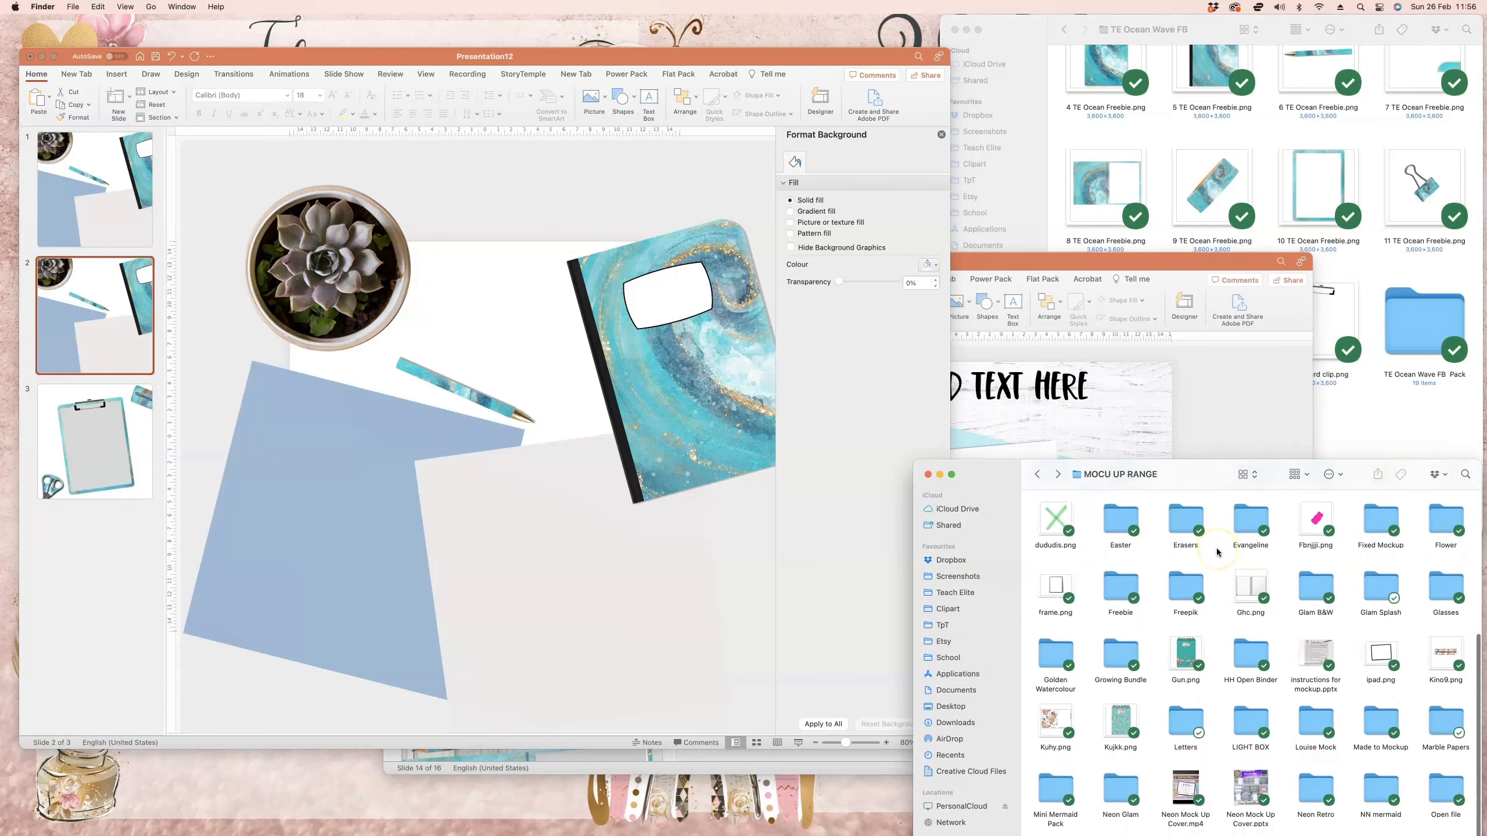
scroll(1247, 571, down, 1)
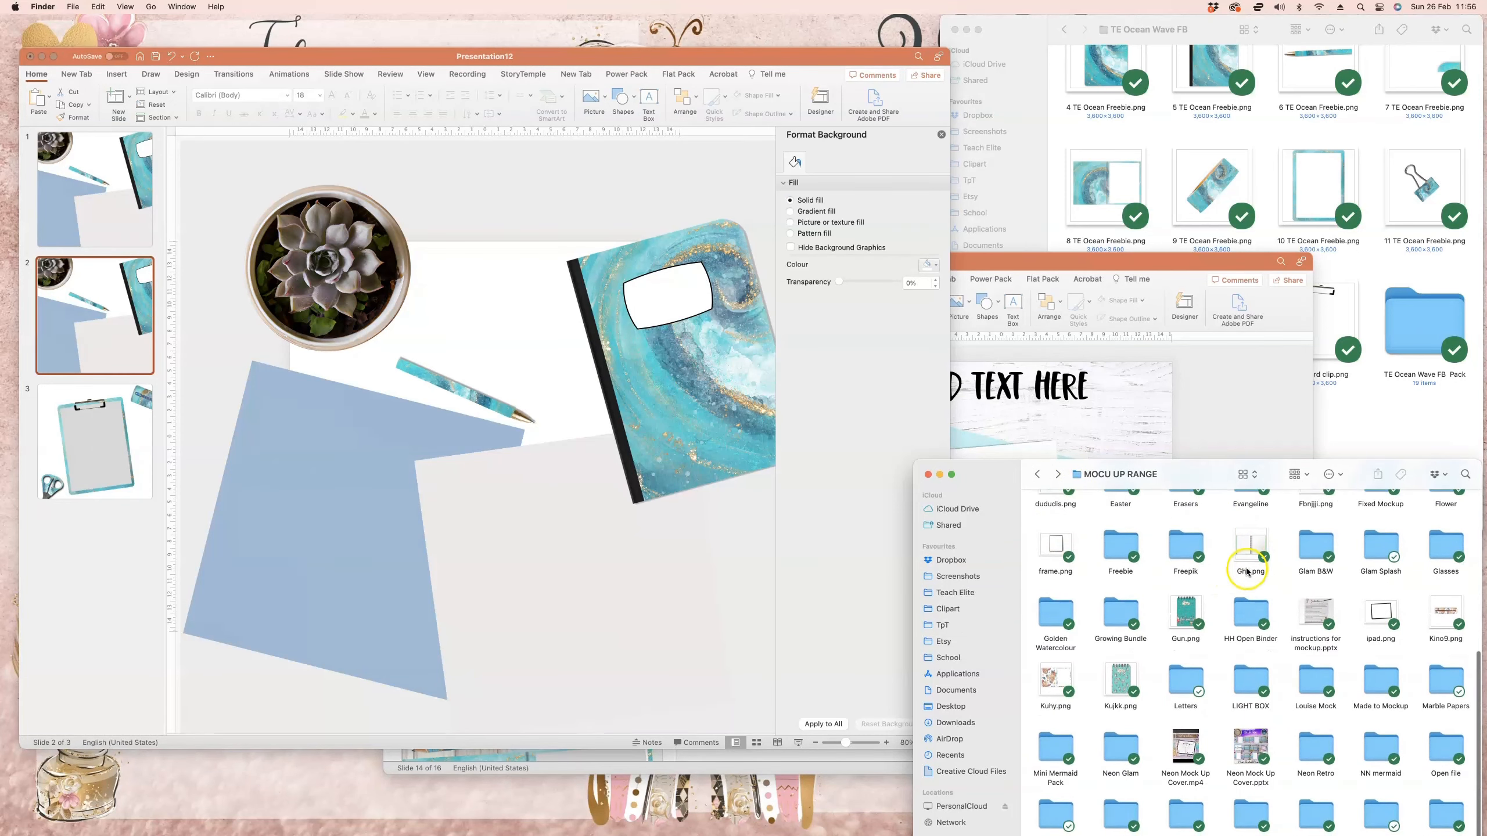
drag(1379, 615, 467, 516)
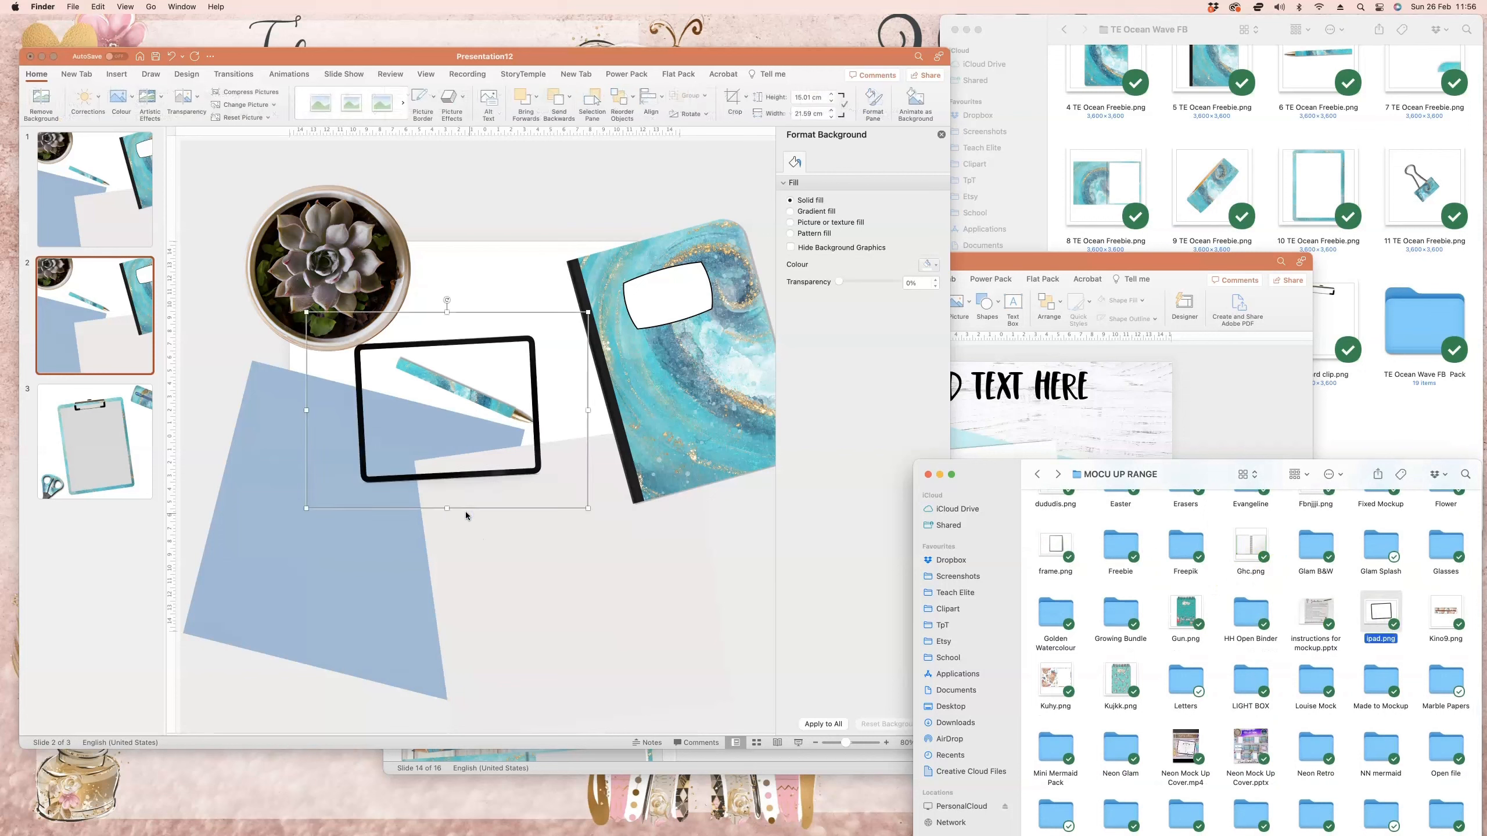
- Enlarge the iPad frame to about 32.2 by 22.4 cm, move it lower over the sheets, and move the pencil up beside the succulent
click(550, 455)
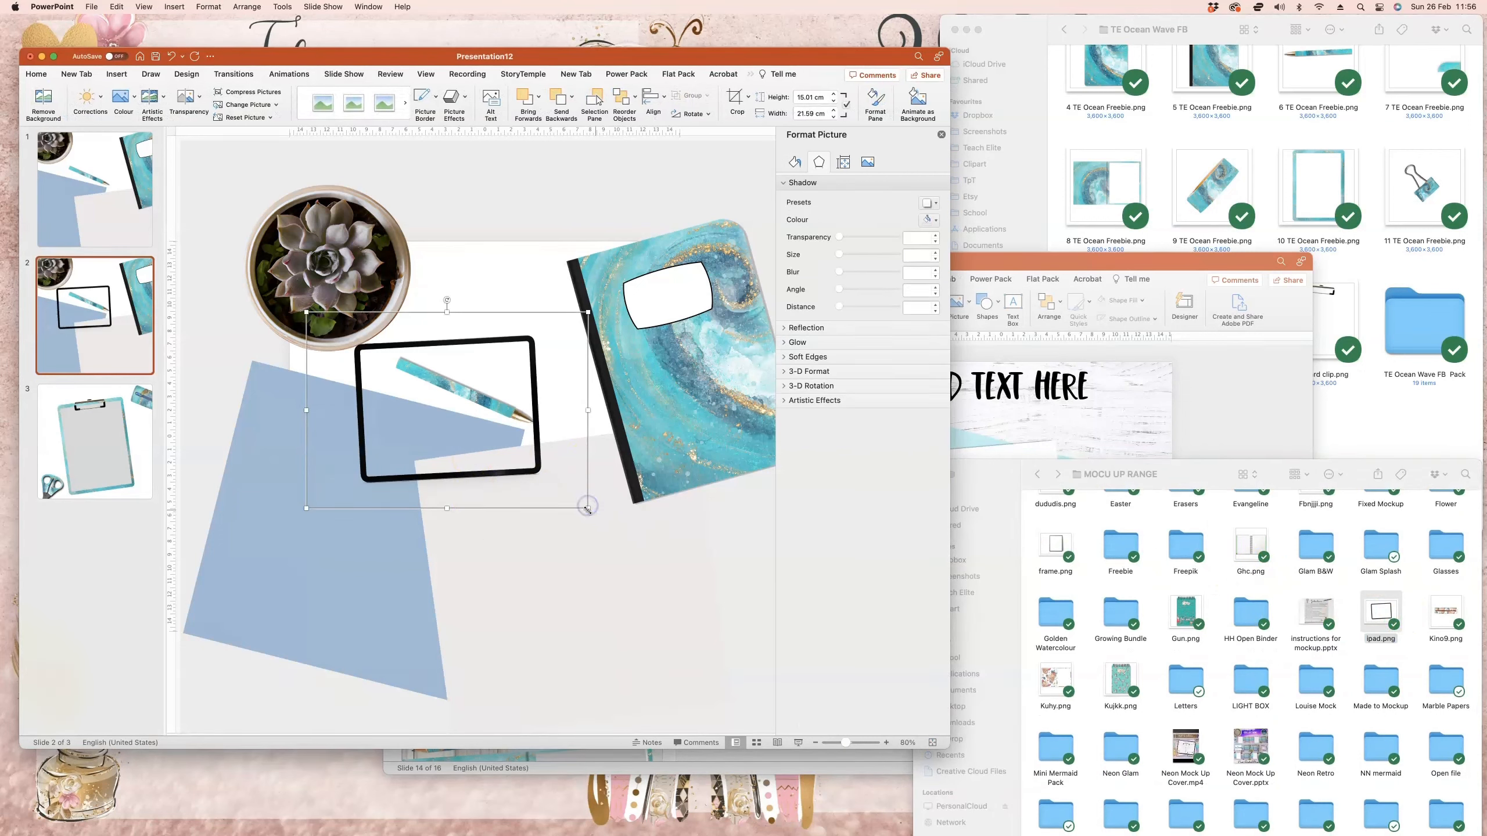
drag(588, 508, 538, 607)
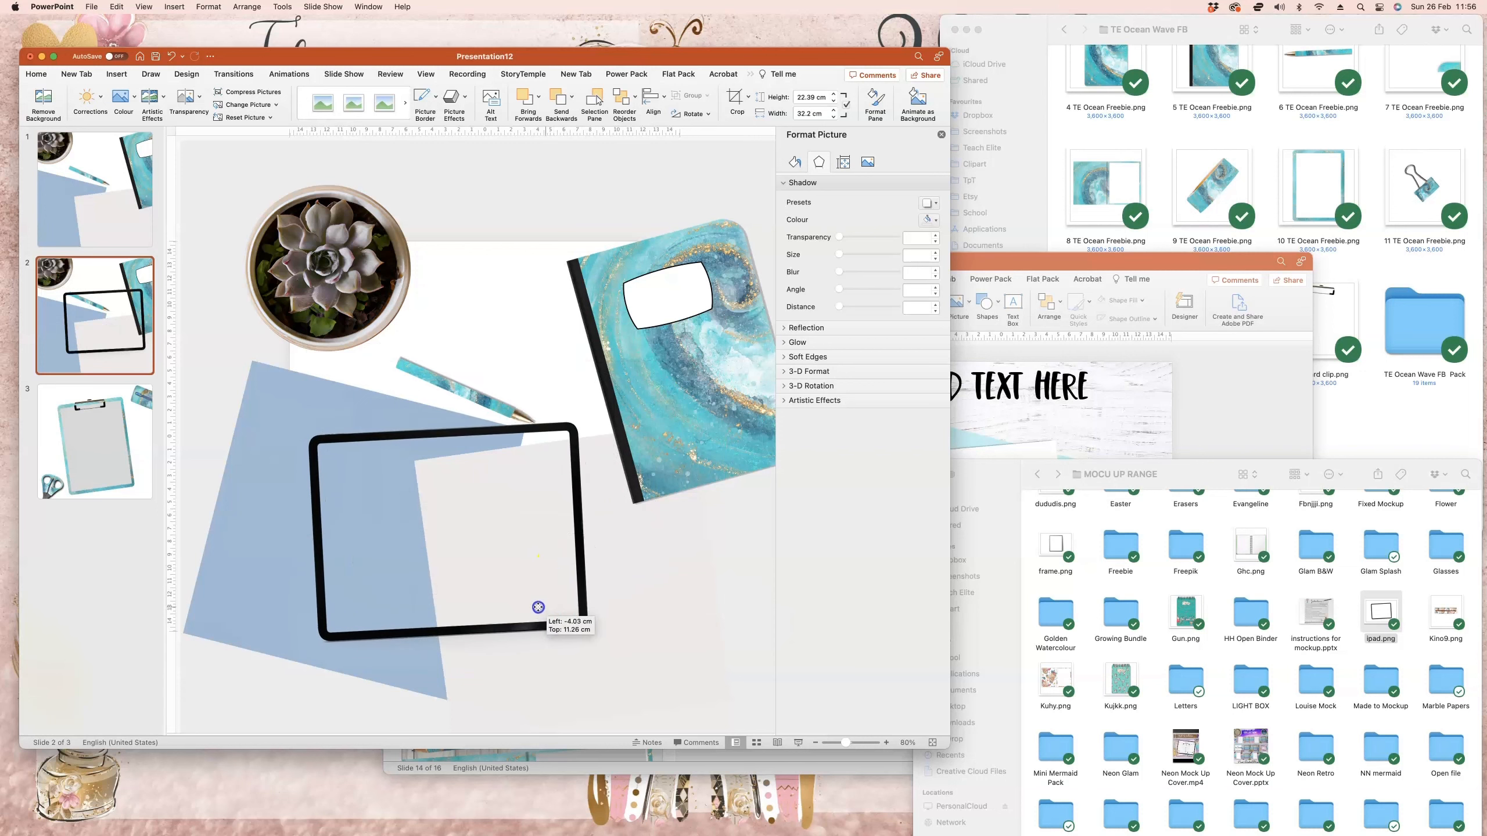
drag(417, 366, 498, 259)
- Rotate the iPad frame to a tilted portrait position, enlarge it to about 33.9 by 23.6 cm and place it over the blue and grey sheets
click(502, 511)
drag(444, 379, 265, 472)
drag(514, 607, 524, 567)
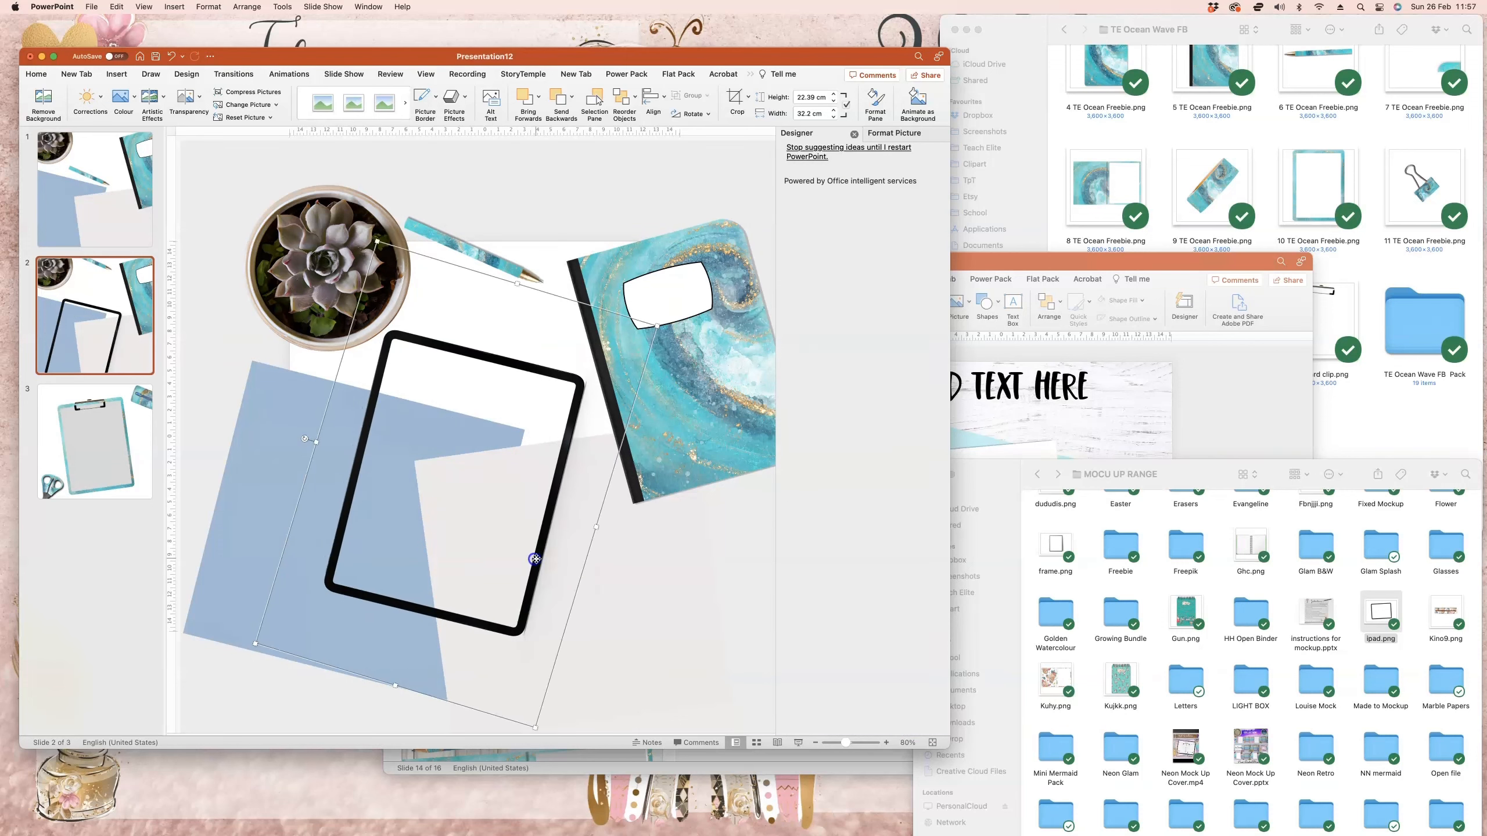
drag(321, 601, 236, 655)
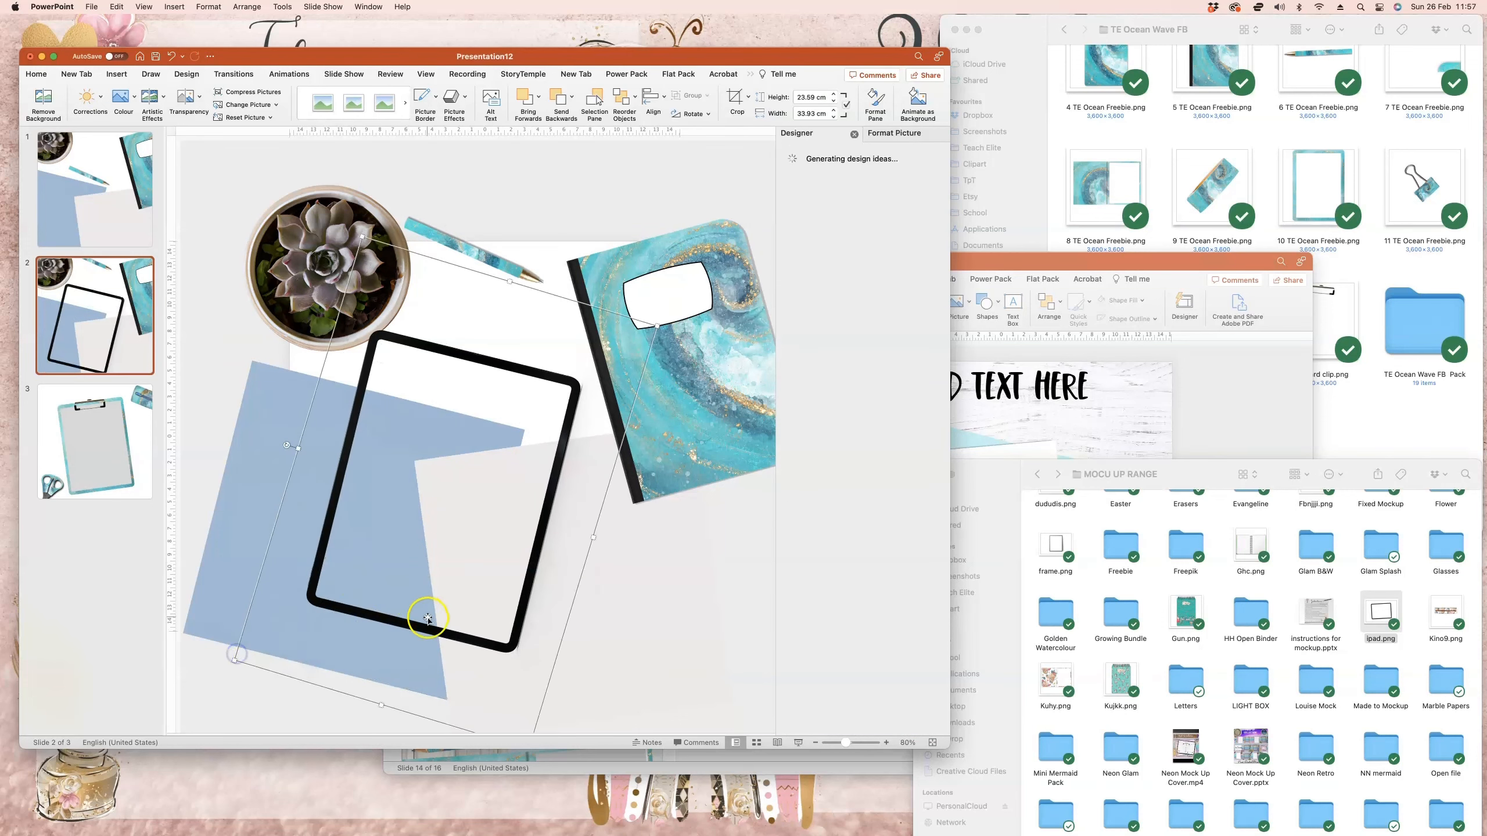
drag(423, 625, 437, 622)
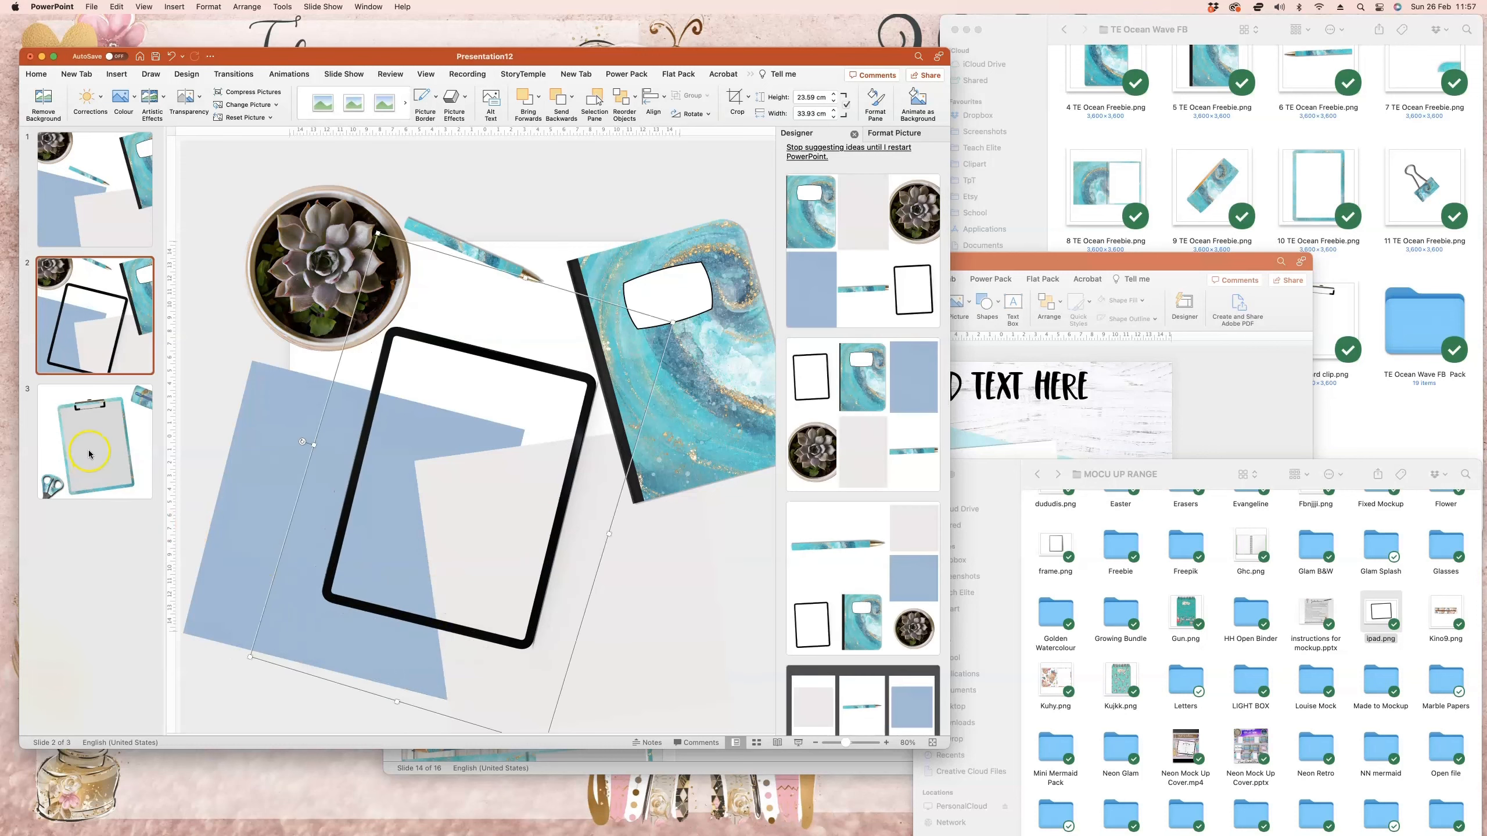
- With slide 3 showing, group the MOCU UP RANGE folder by Date Added and open its Pens and Pencils folder
scroll(1138, 654, up, 3)
click(1298, 475)
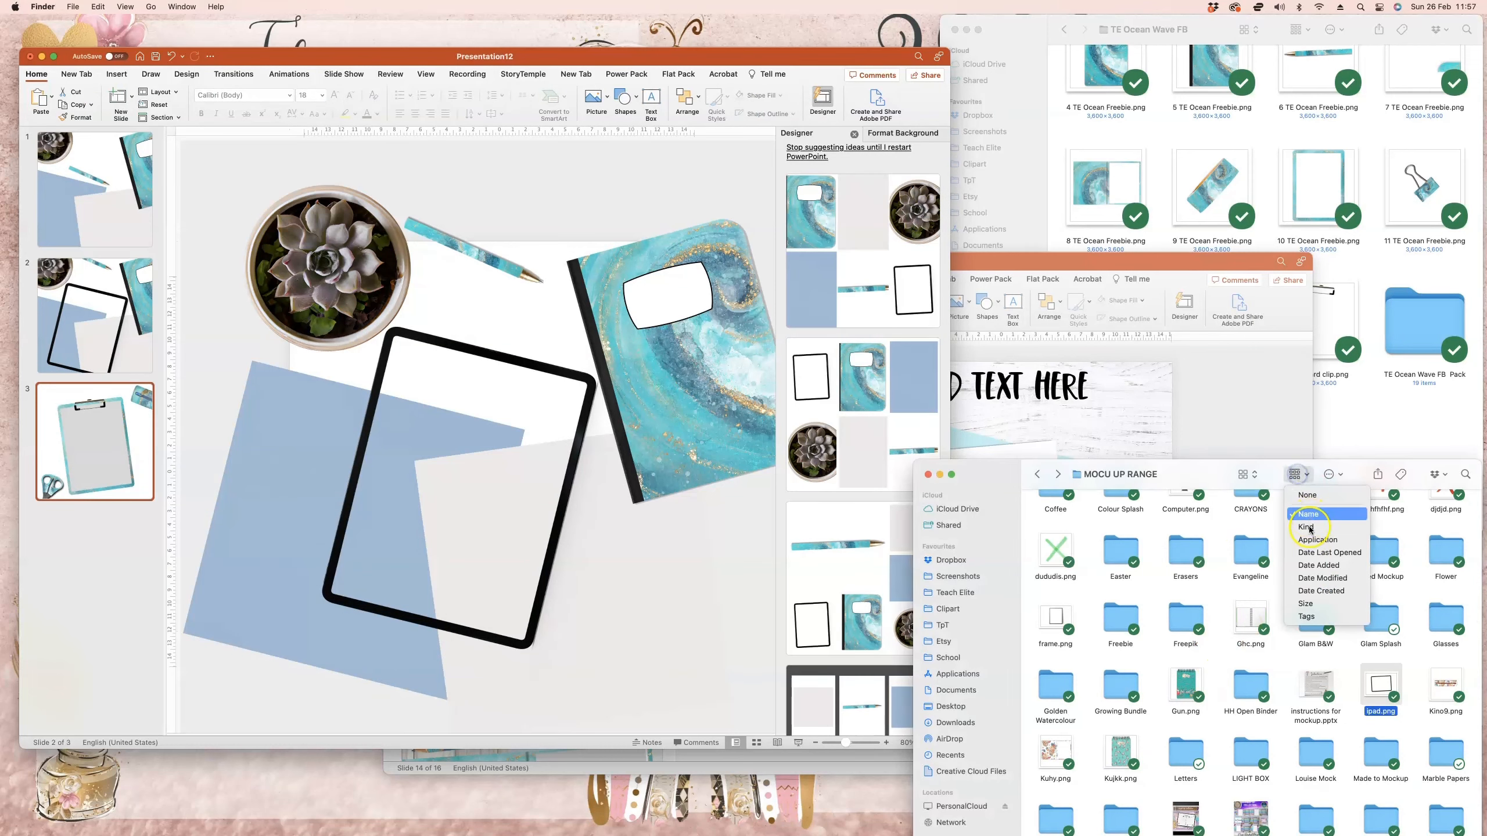
click(1315, 566)
scroll(1113, 545, up, 1)
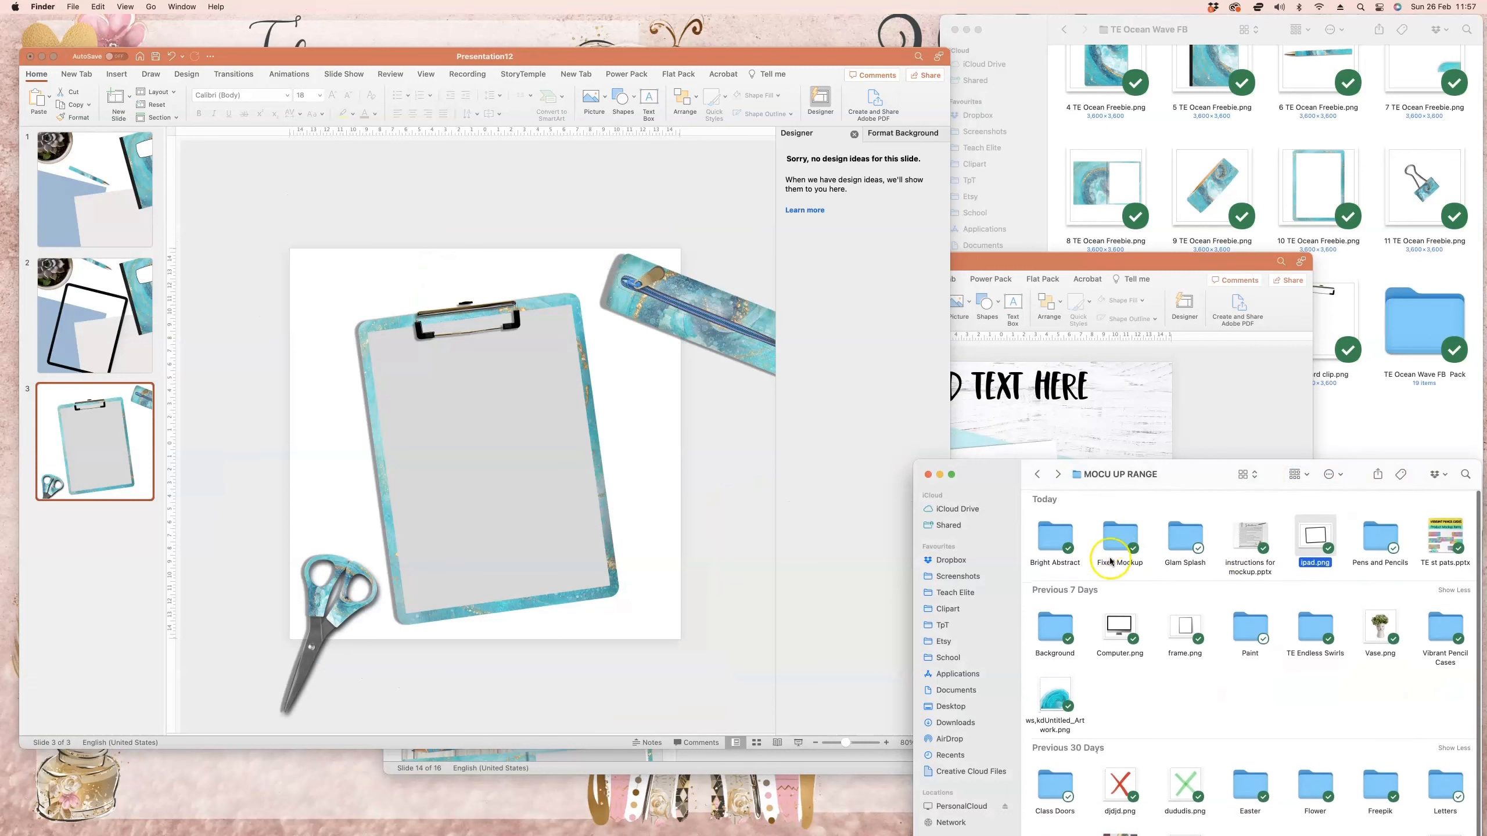
double_click(1374, 545)
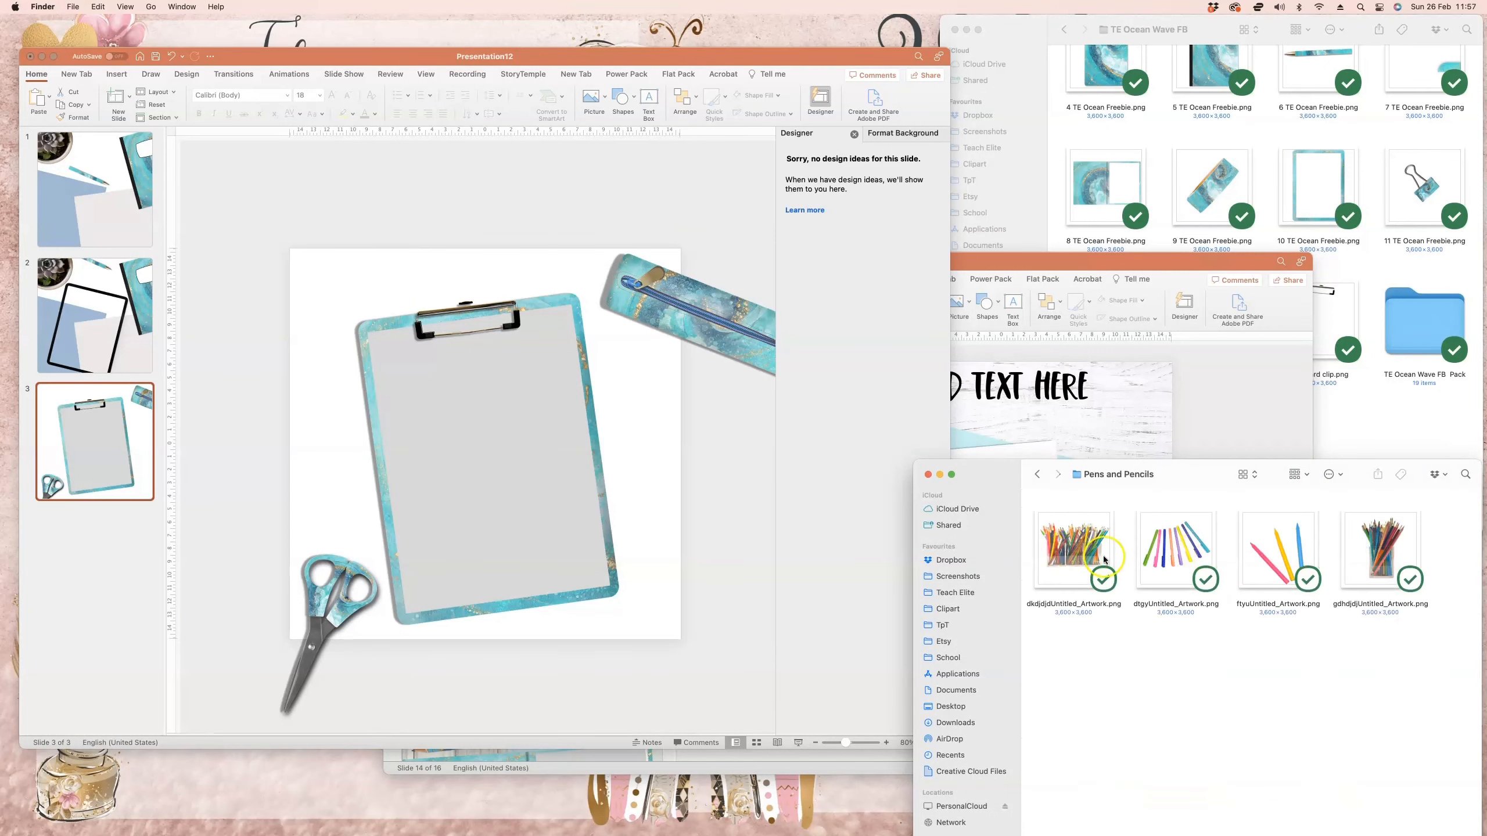
- Insert the coloured pencil pots image at slide 3's upper edge, and shift the clipboard with its clip and grey rectangle down below it
mouse_move(1103, 560)
mouse_down()
mouse_move(398, 292)
mouse_move(408, 281)
mouse_move(422, 305)
mouse_up()
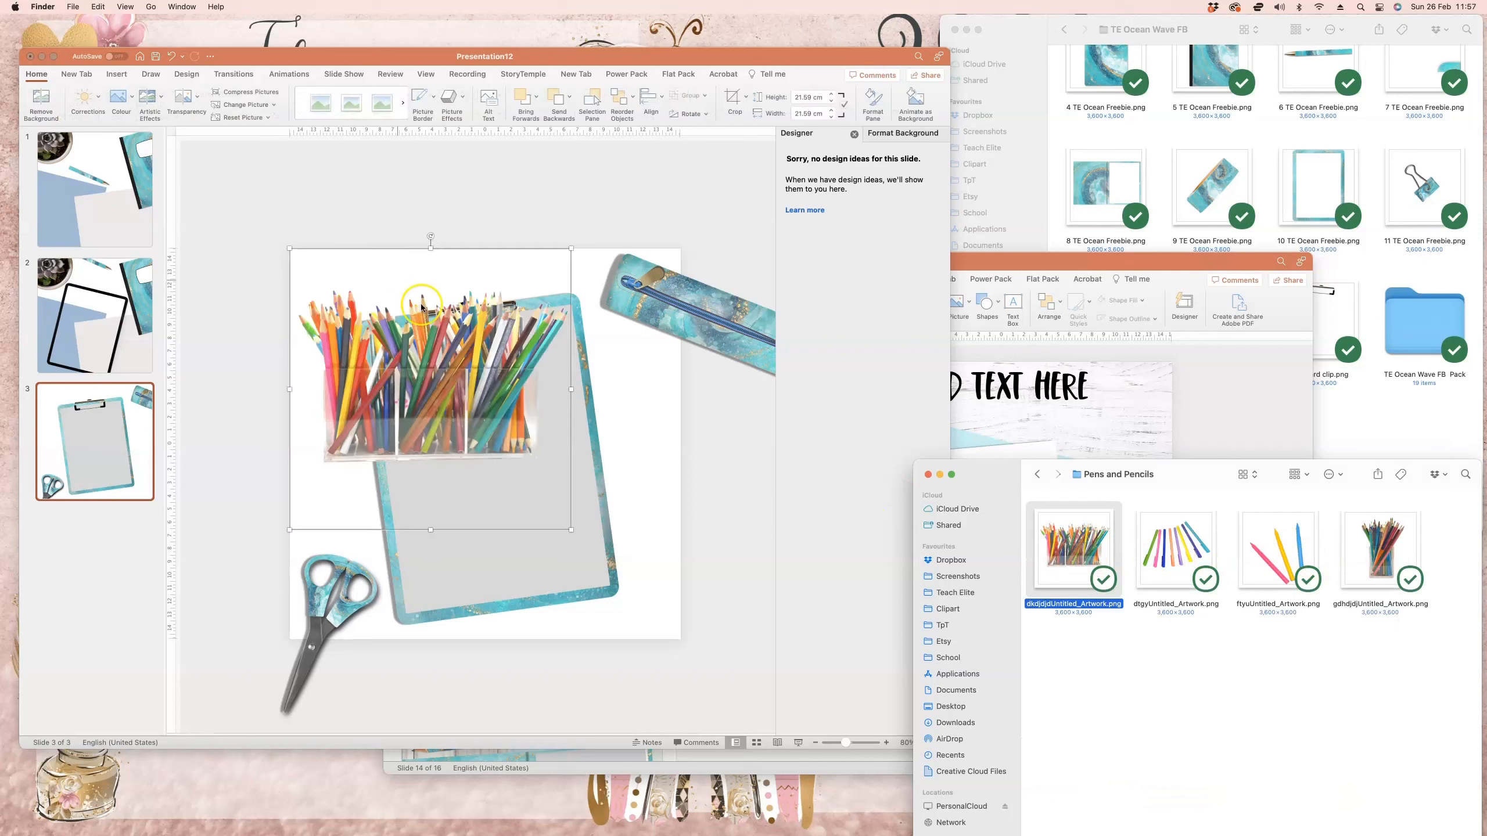
mouse_move(454, 430)
mouse_down()
mouse_move(431, 206)
mouse_move(432, 280)
mouse_move(471, 278)
mouse_up()
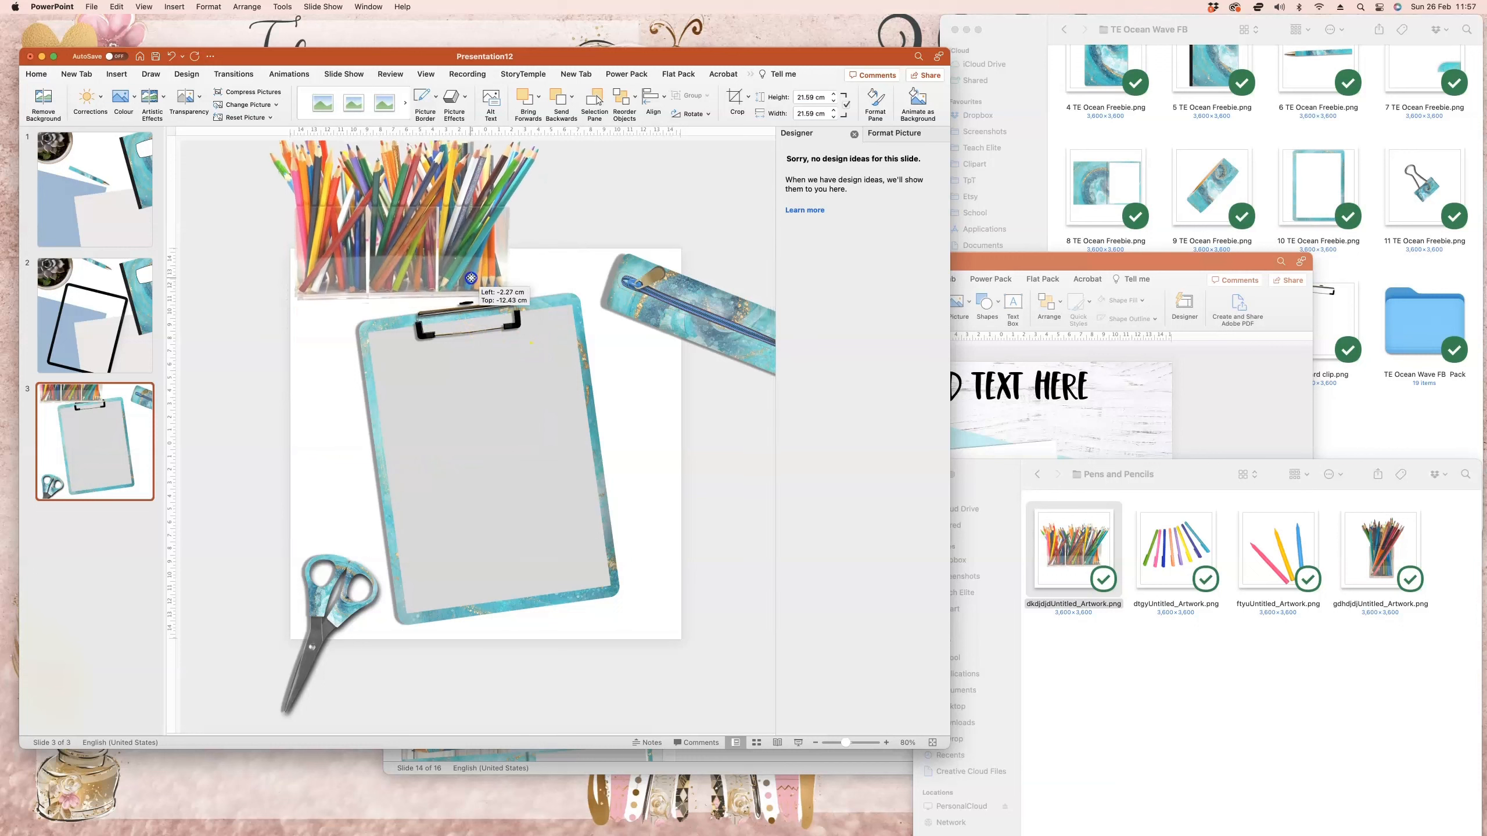
click(555, 452)
drag(585, 584, 615, 615)
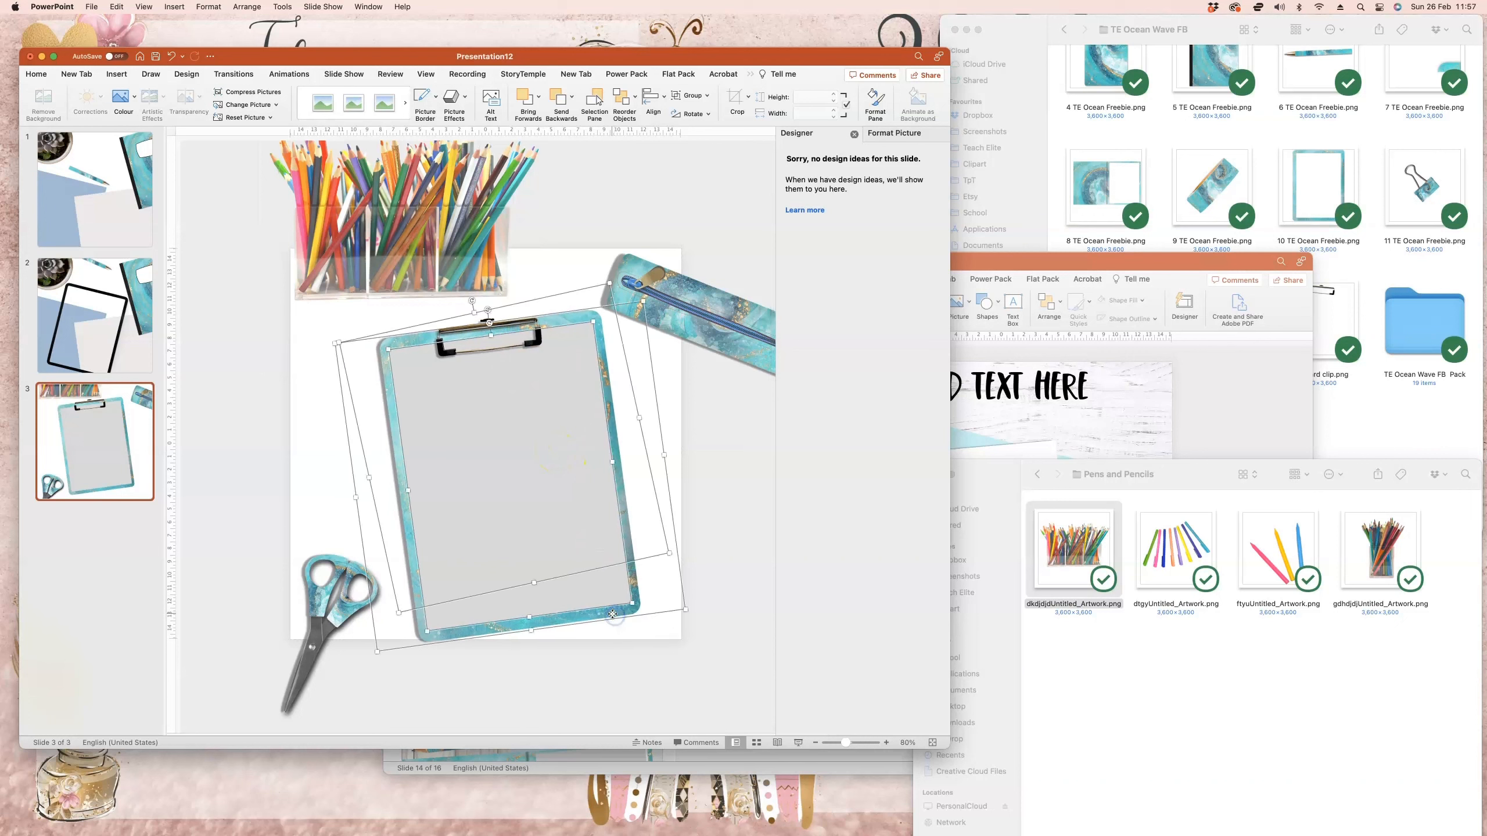
- Duplicate slide 3 and, on the copy, group the clipboard with its clip and grey rectangle
click(145, 457)
key(super+d)
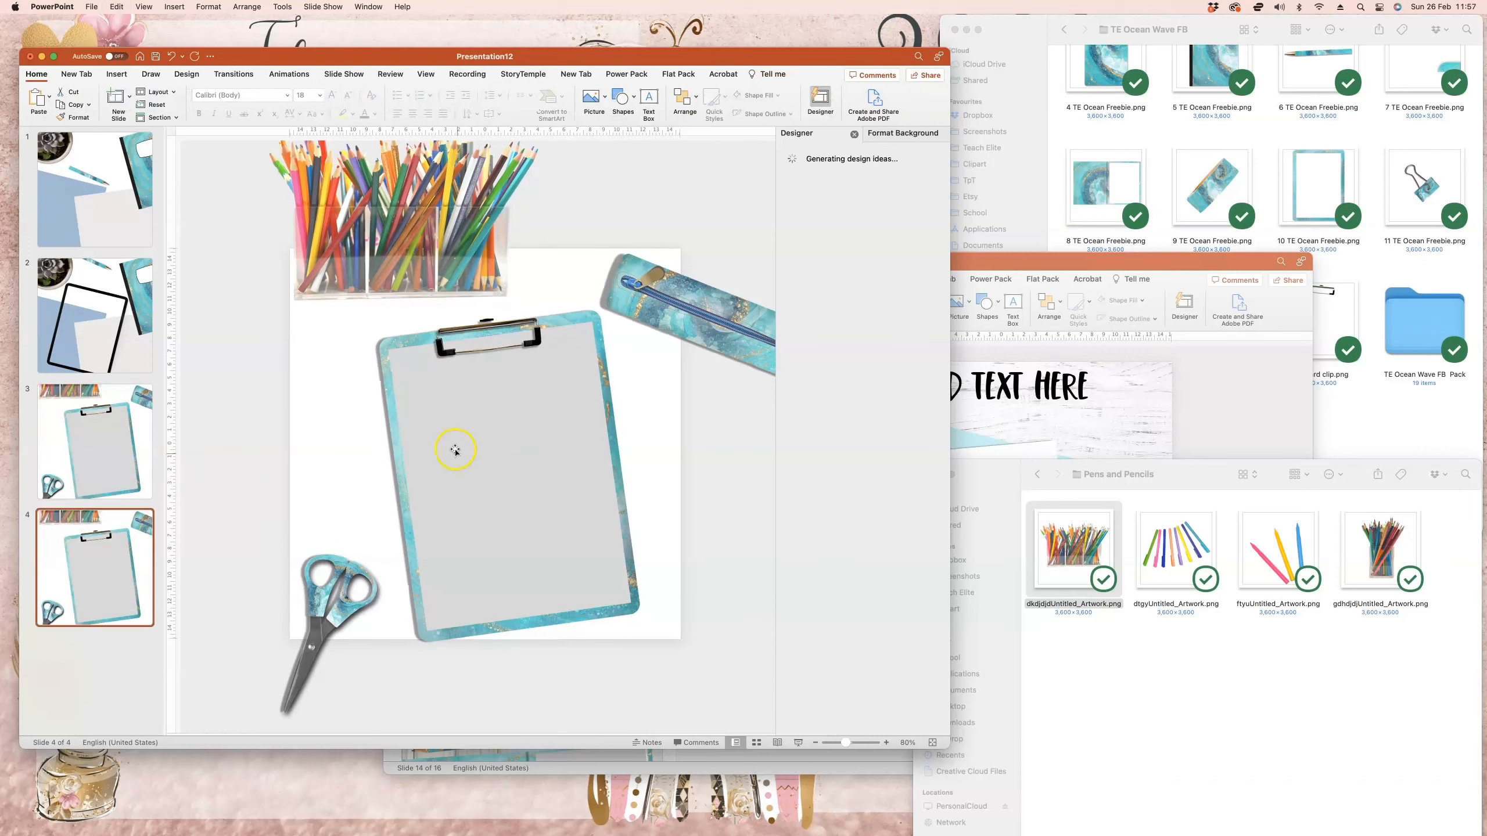
click(454, 399)
click(535, 594)
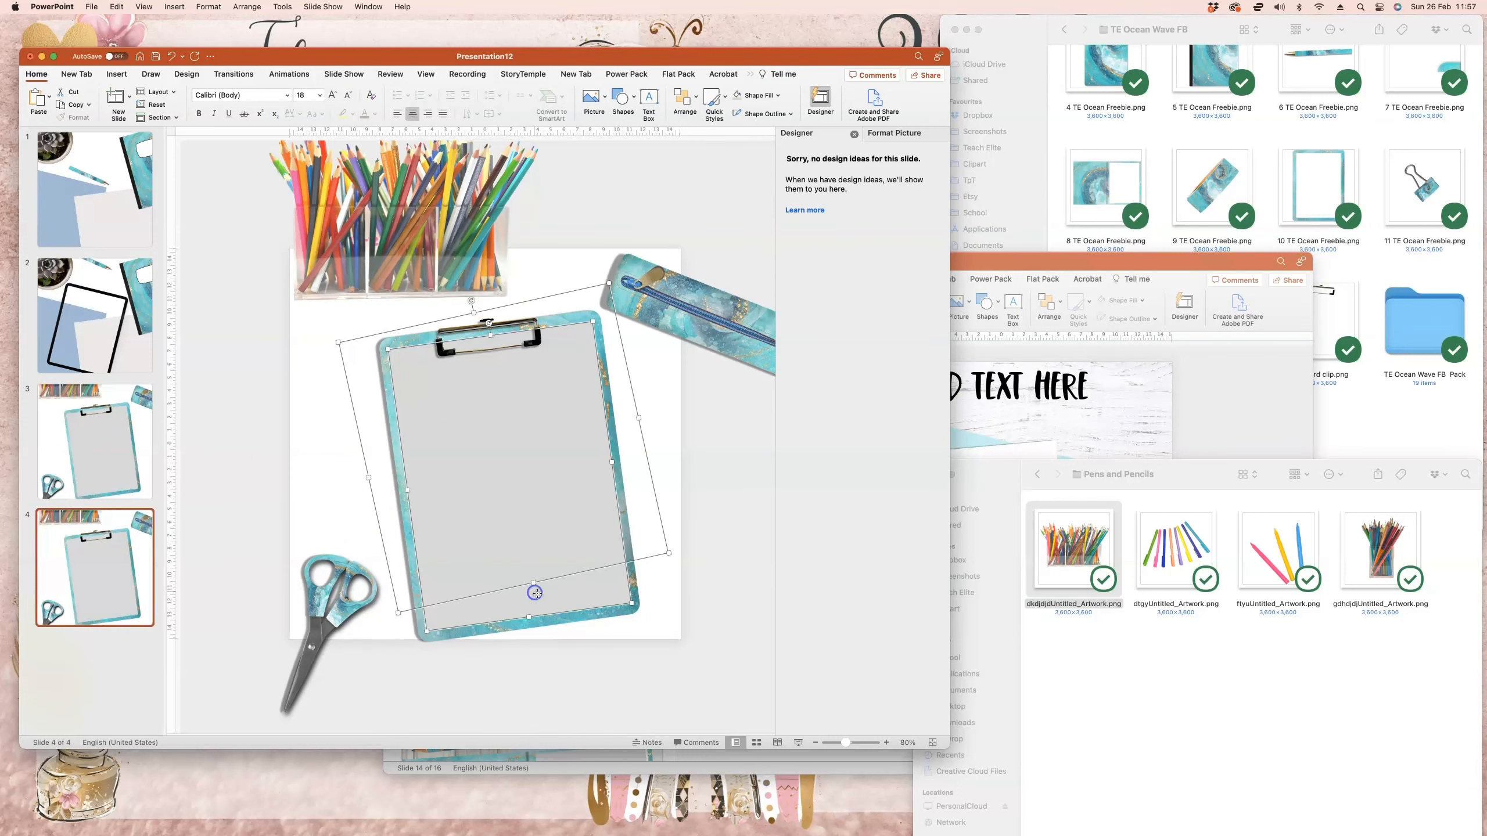
shift+click(596, 617)
right_click(596, 615)
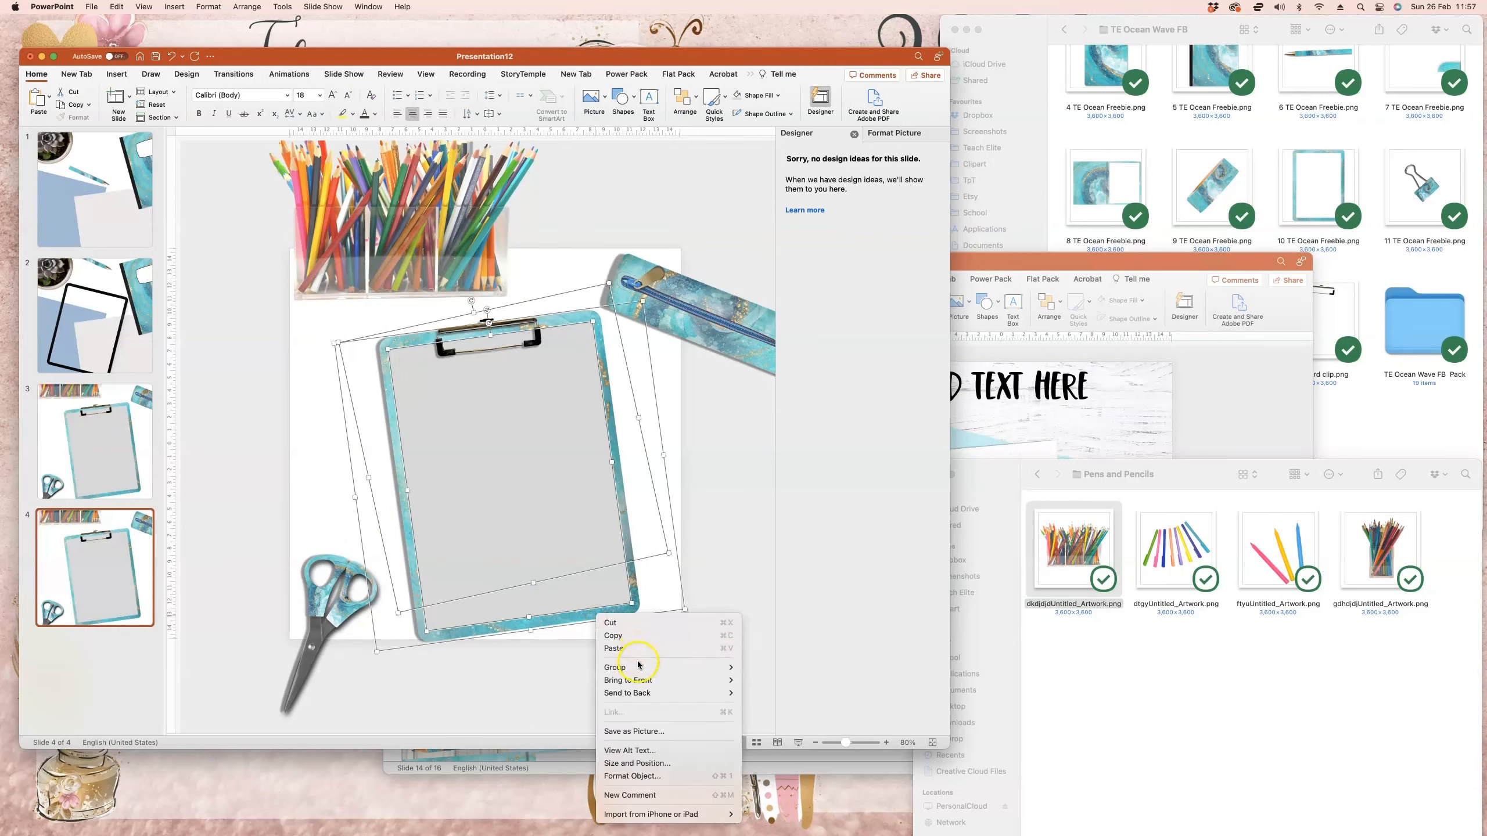
click(757, 667)
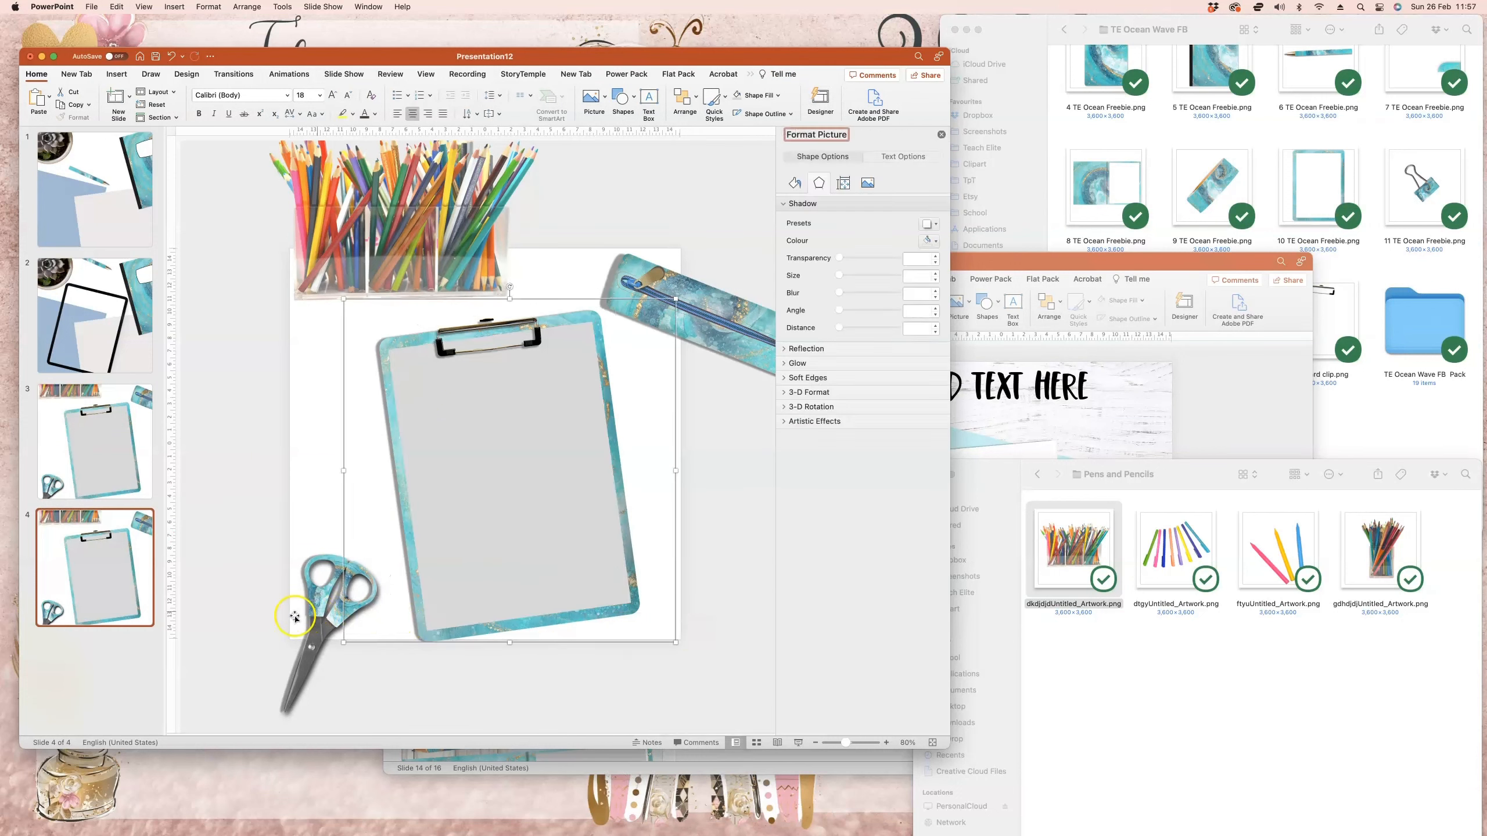
- Delete the scissors from slide 4, and enlarge and straighten the clipboard group so it runs off the slide's lower edge
click(321, 624)
key(BackSpace)
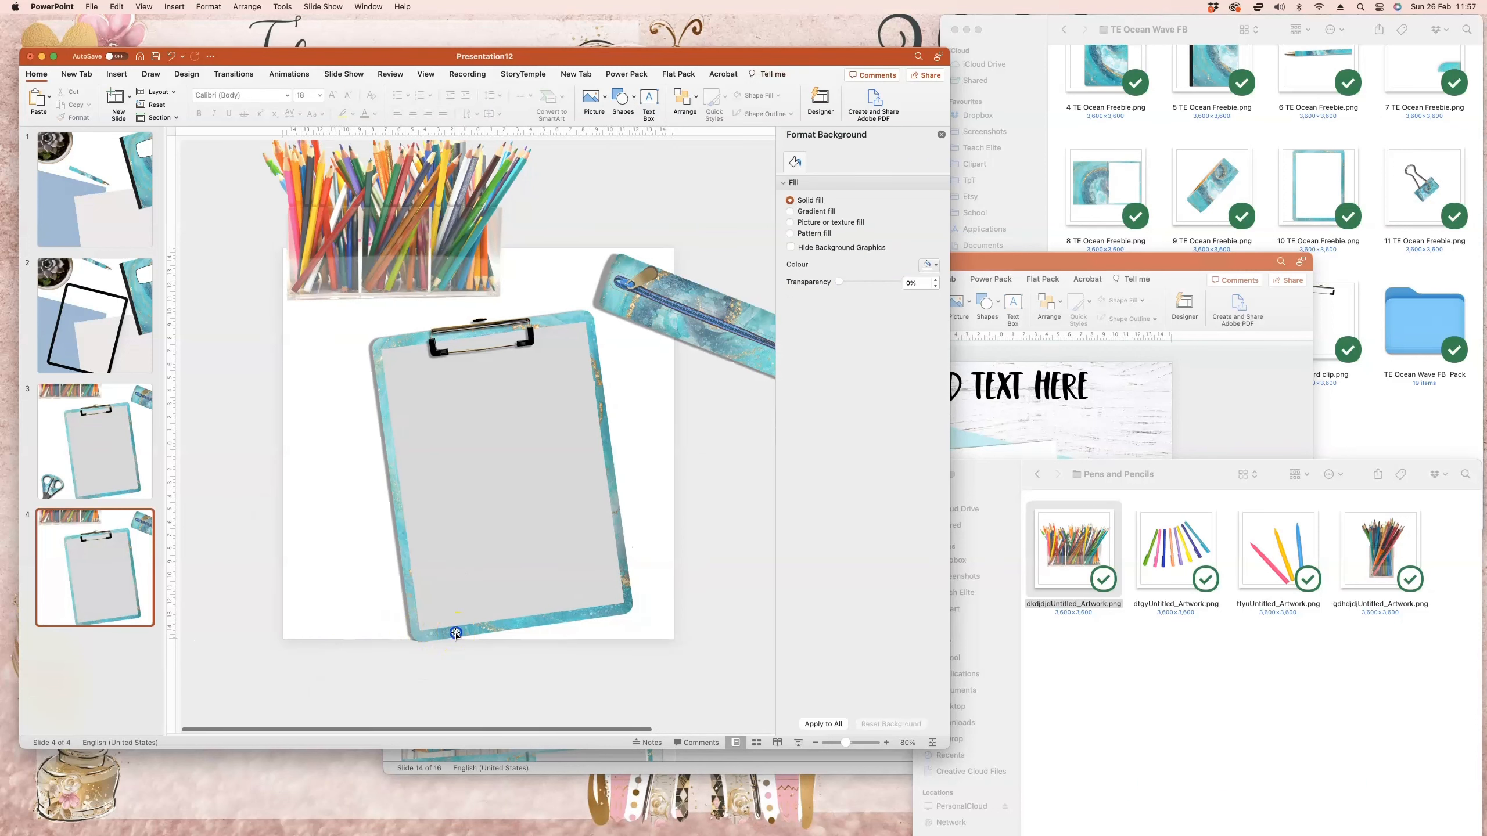
click(348, 641)
drag(348, 642, 222, 831)
drag(342, 601, 406, 558)
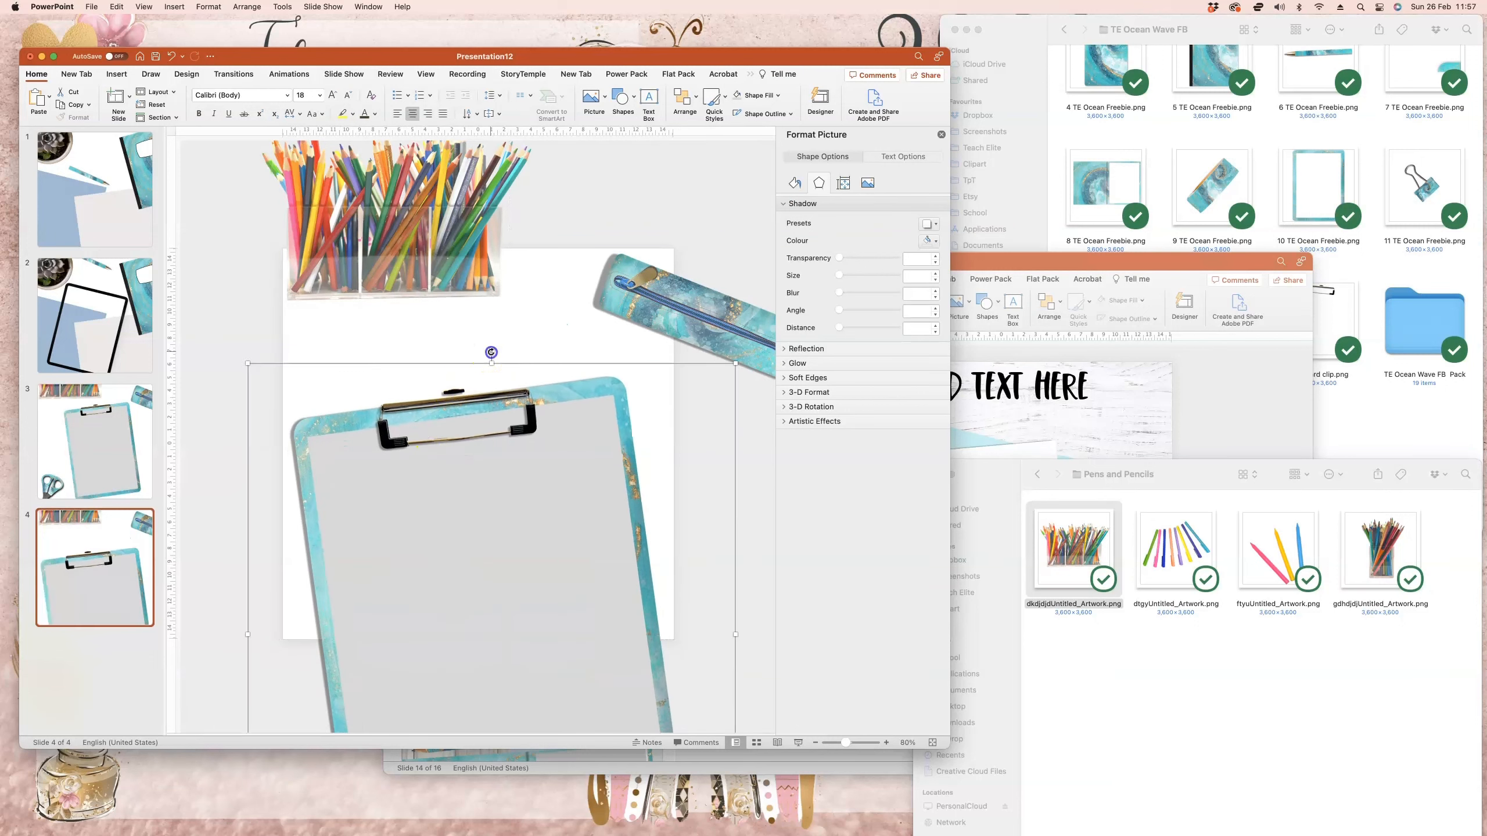
drag(491, 355, 521, 356)
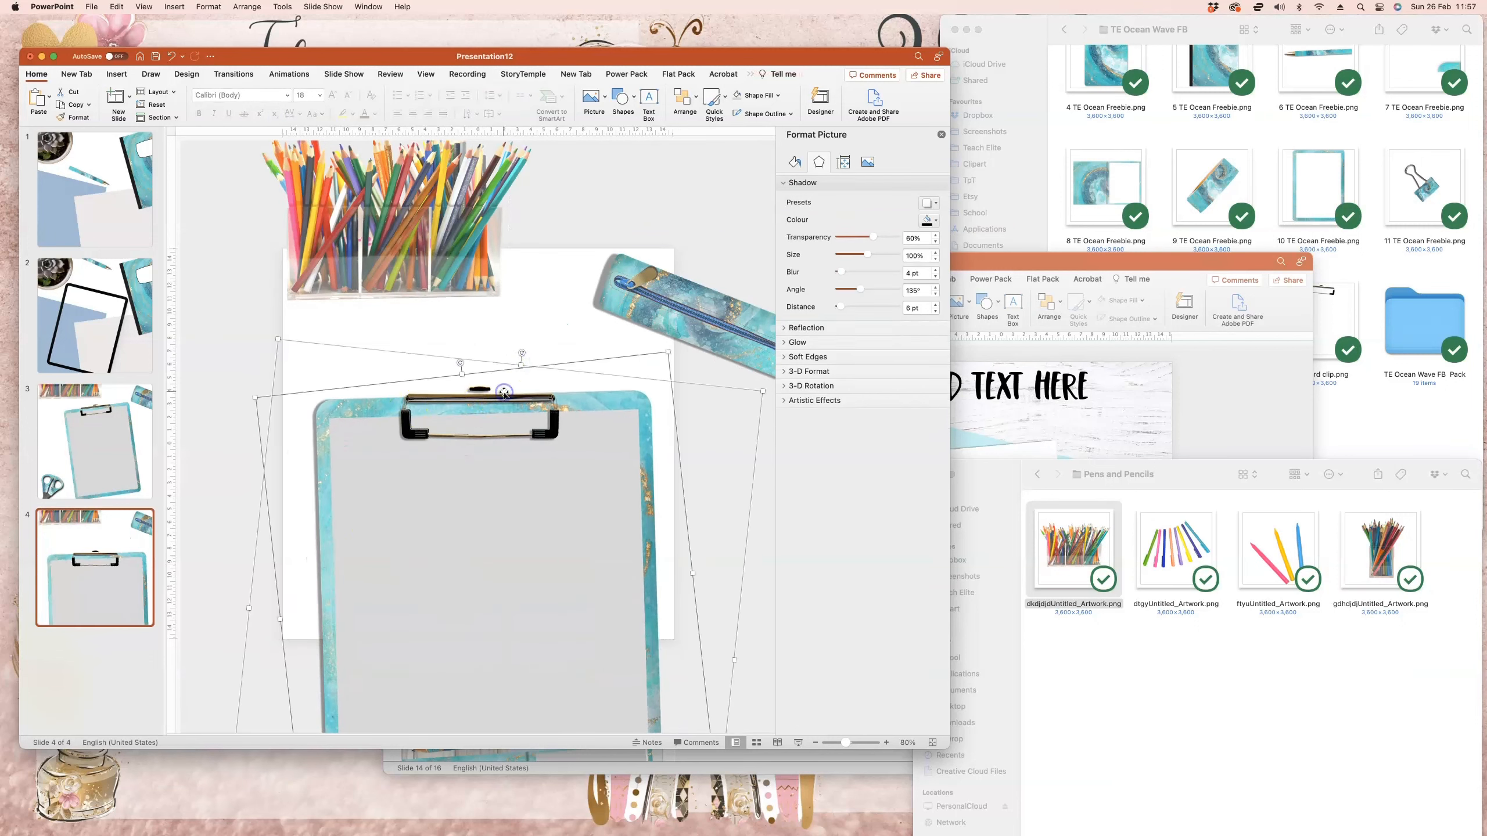
click(617, 334)
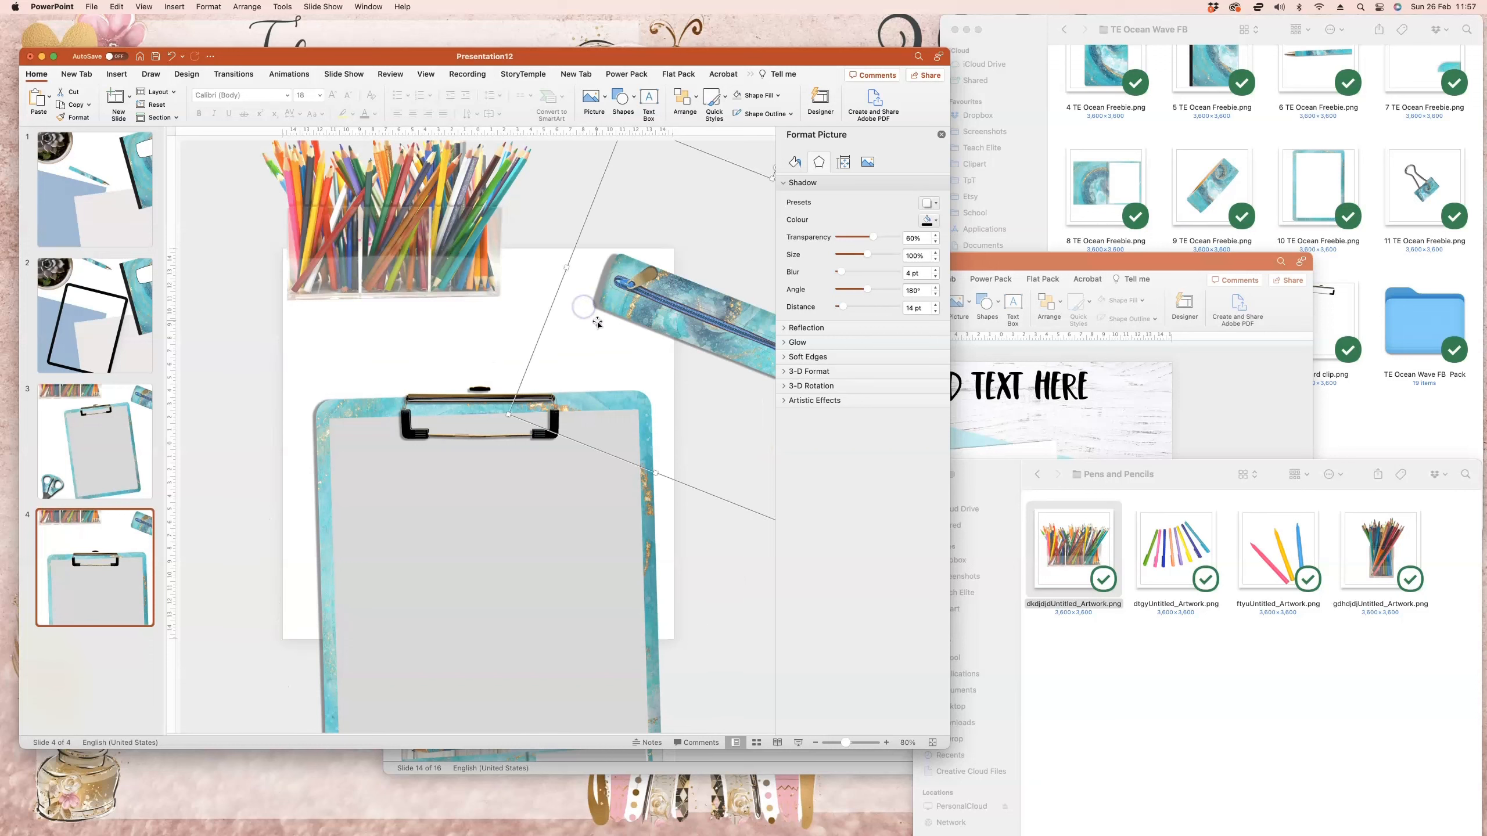
click(1309, 128)
click(1064, 30)
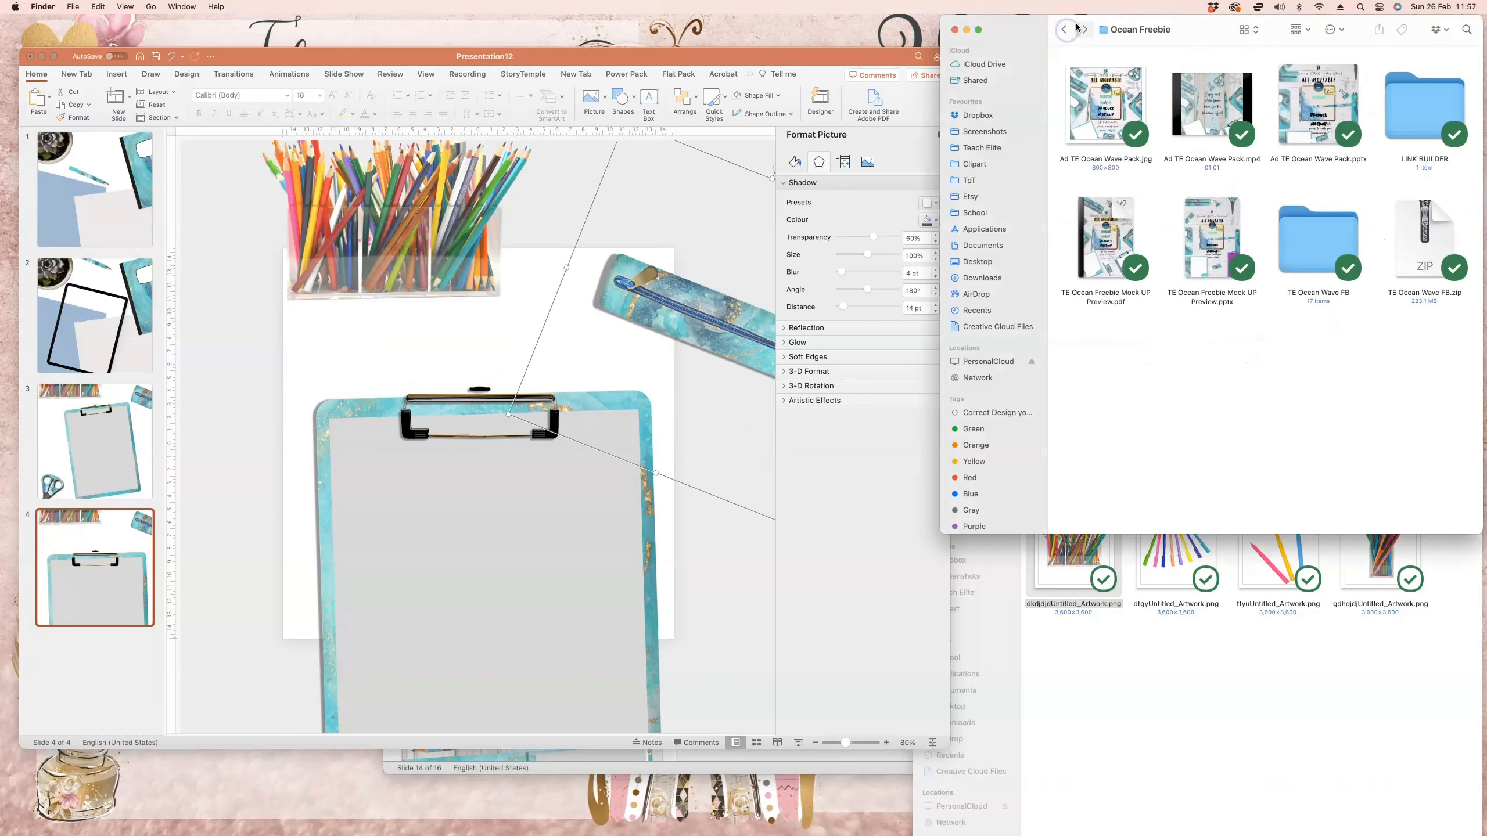
click(1081, 28)
- Go back to the MOCU UP RANGE folder and browse its Glam Splash folder for a silver clip image
click(1173, 623)
click(1038, 474)
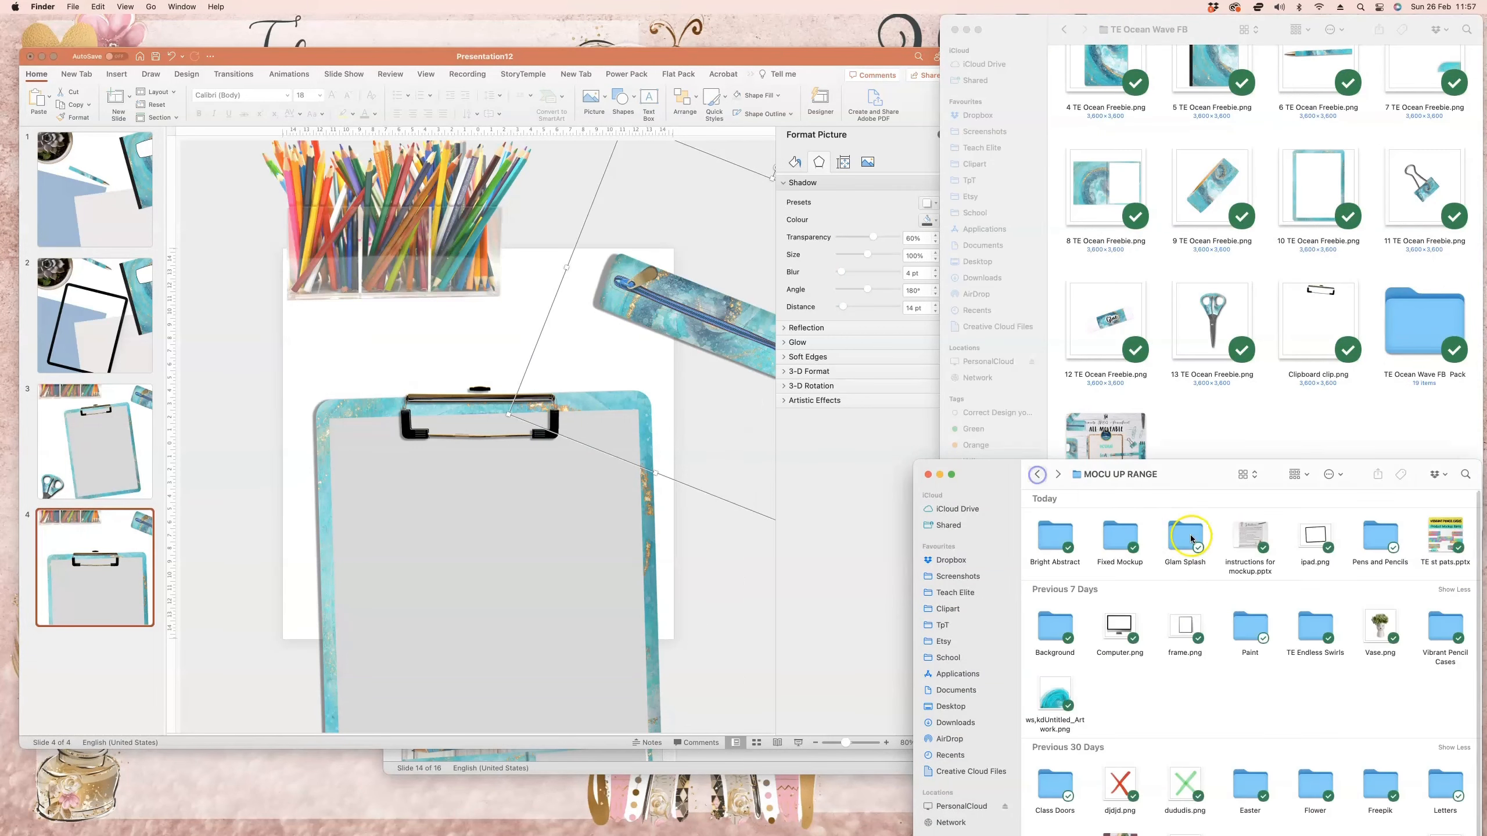
double_click(1173, 535)
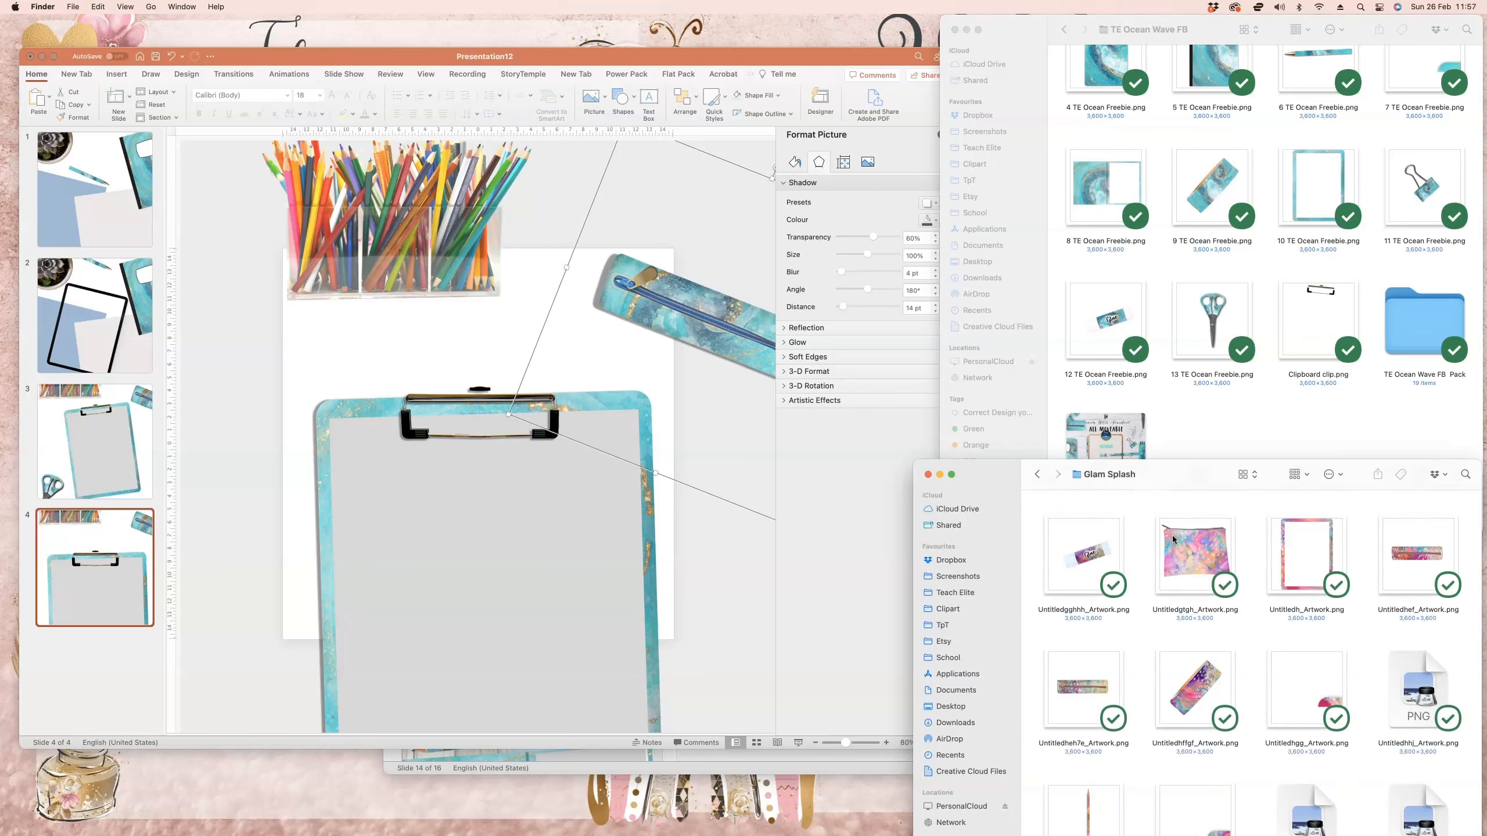
scroll(1177, 536, up, 5)
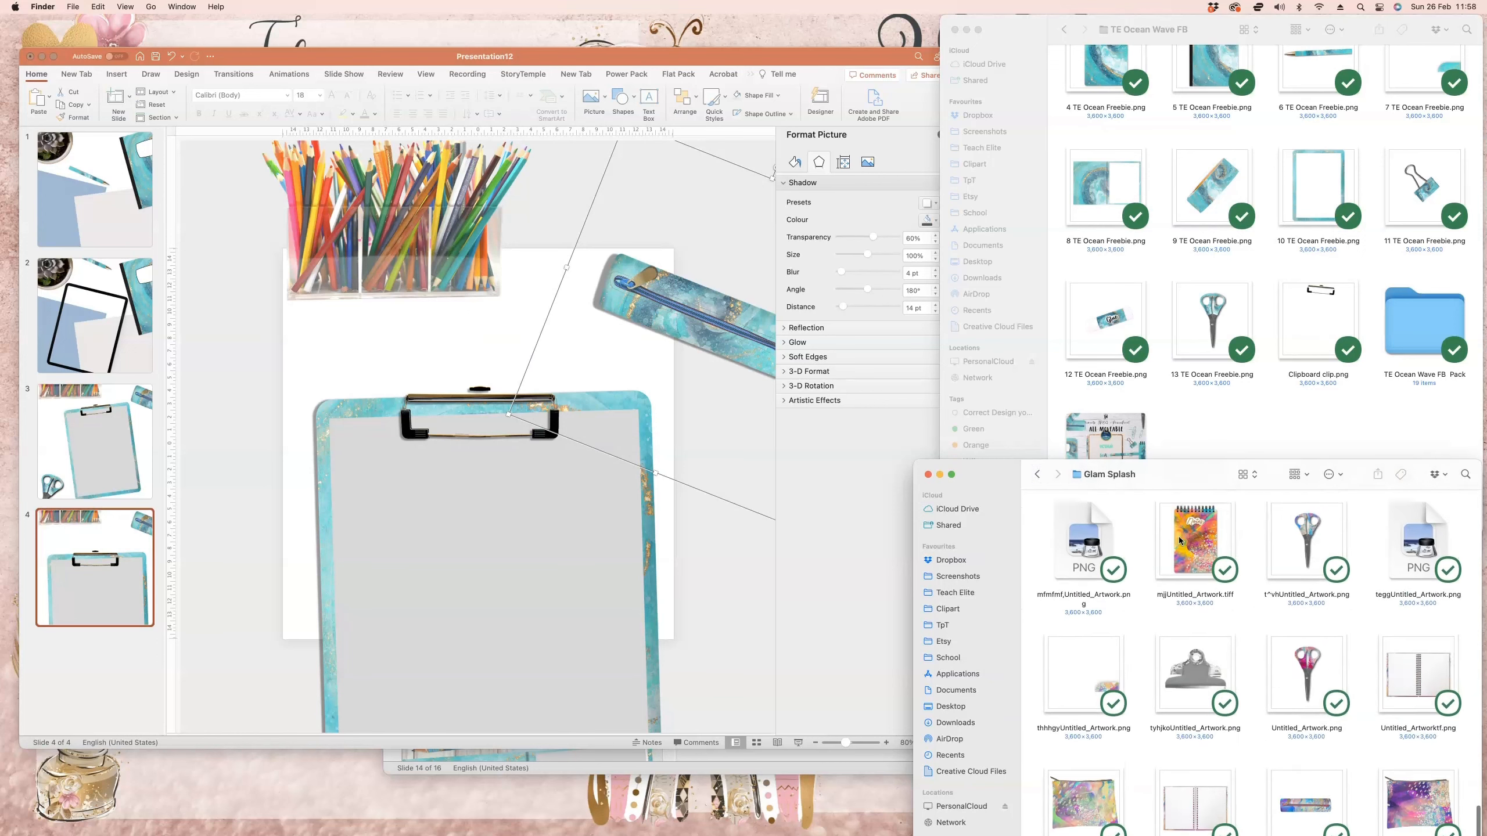
- Insert the silver bulldog clip image tyhjkoUntitled_Artwork.png on slide 4 and delete the clipboard's black clip
drag(1195, 729, 542, 544)
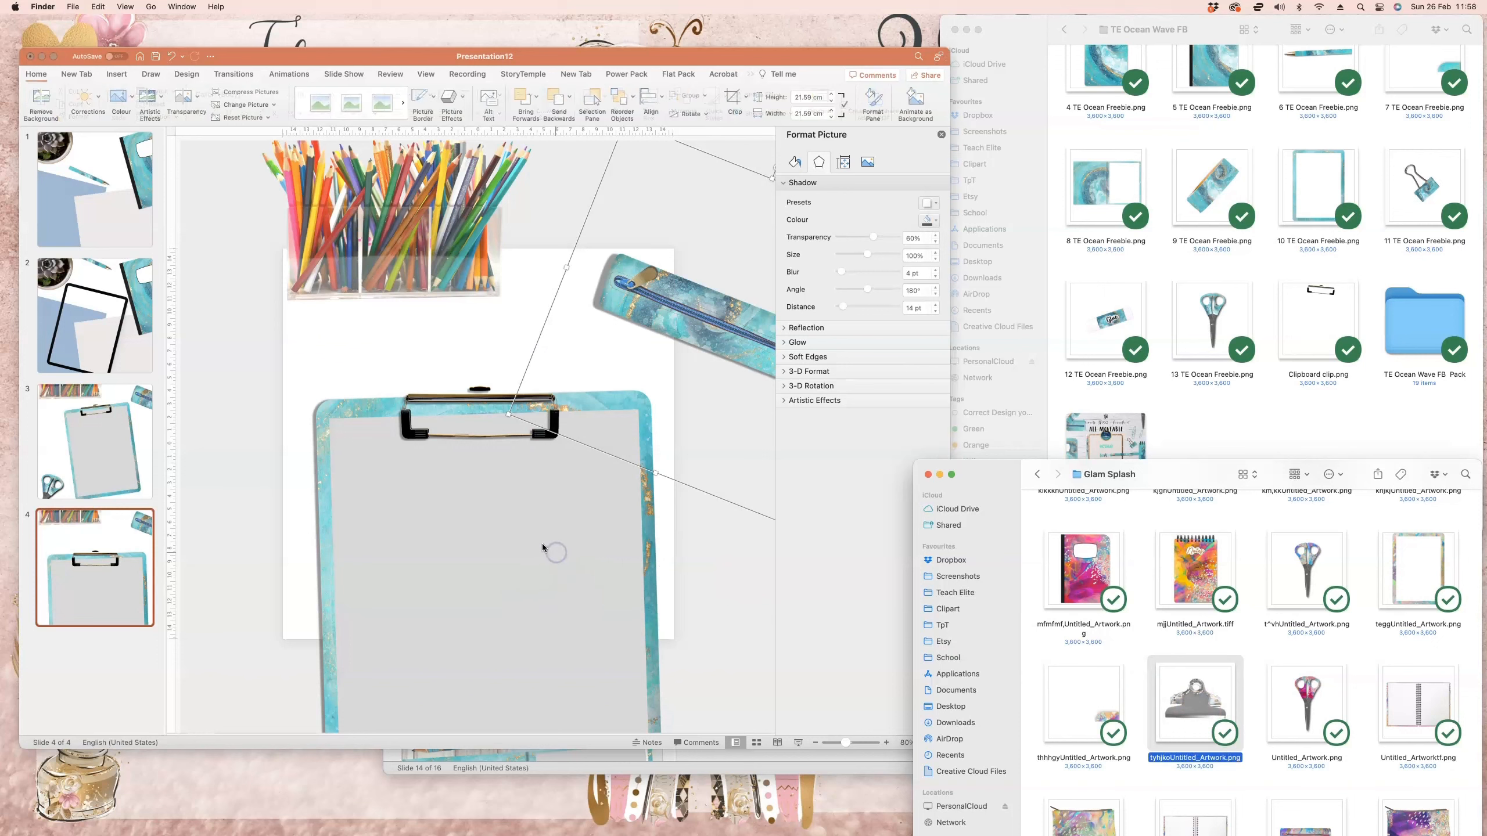
drag(393, 378, 652, 488)
click(420, 414)
click(420, 414)
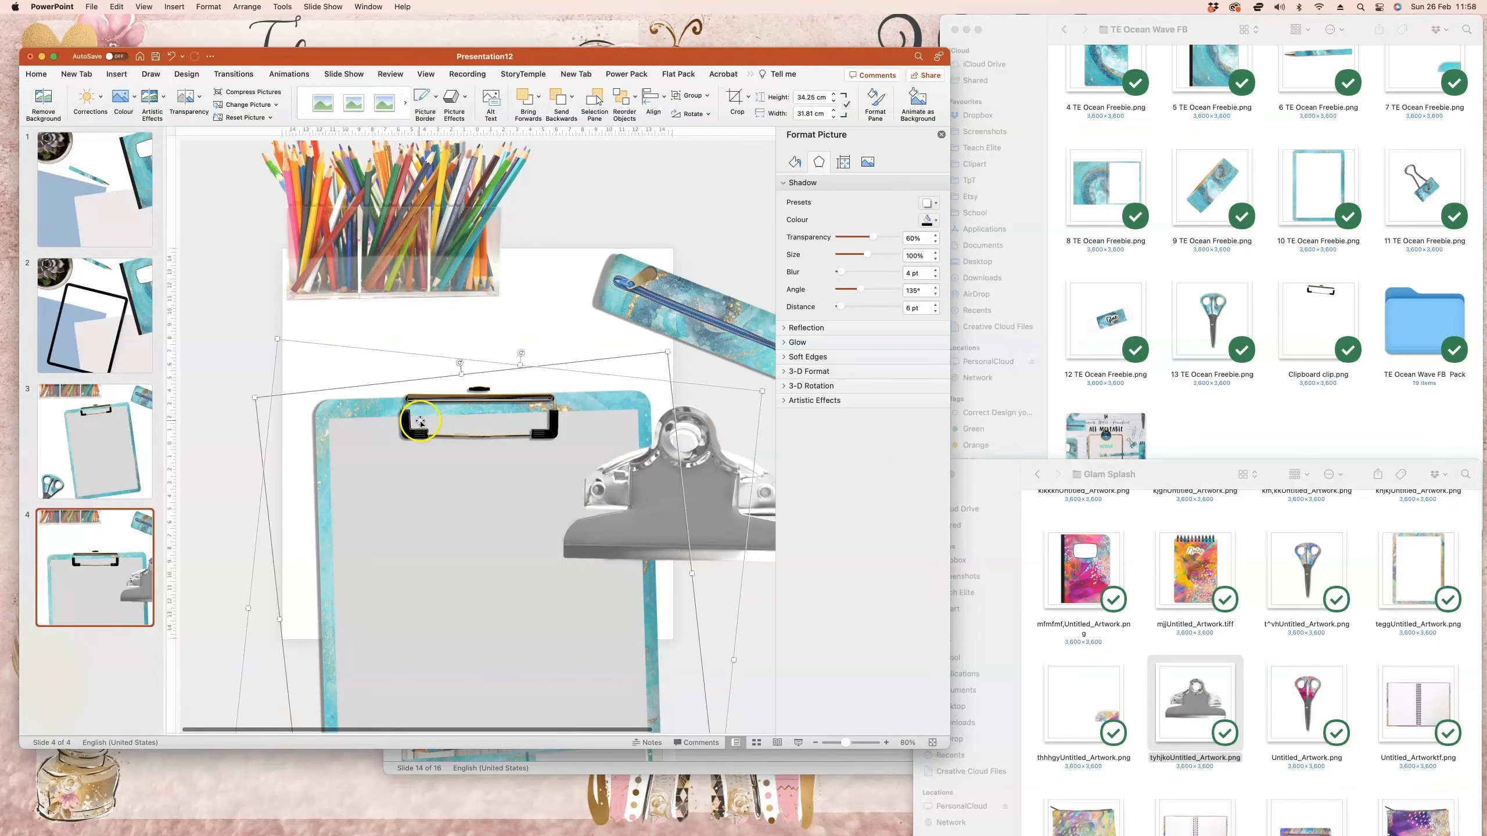
key(Delete)
- Shrink the silver clip to about 16.42 cm square, tilt it slightly and seat it over the clipboard's upper edge
drag(702, 508, 440, 420)
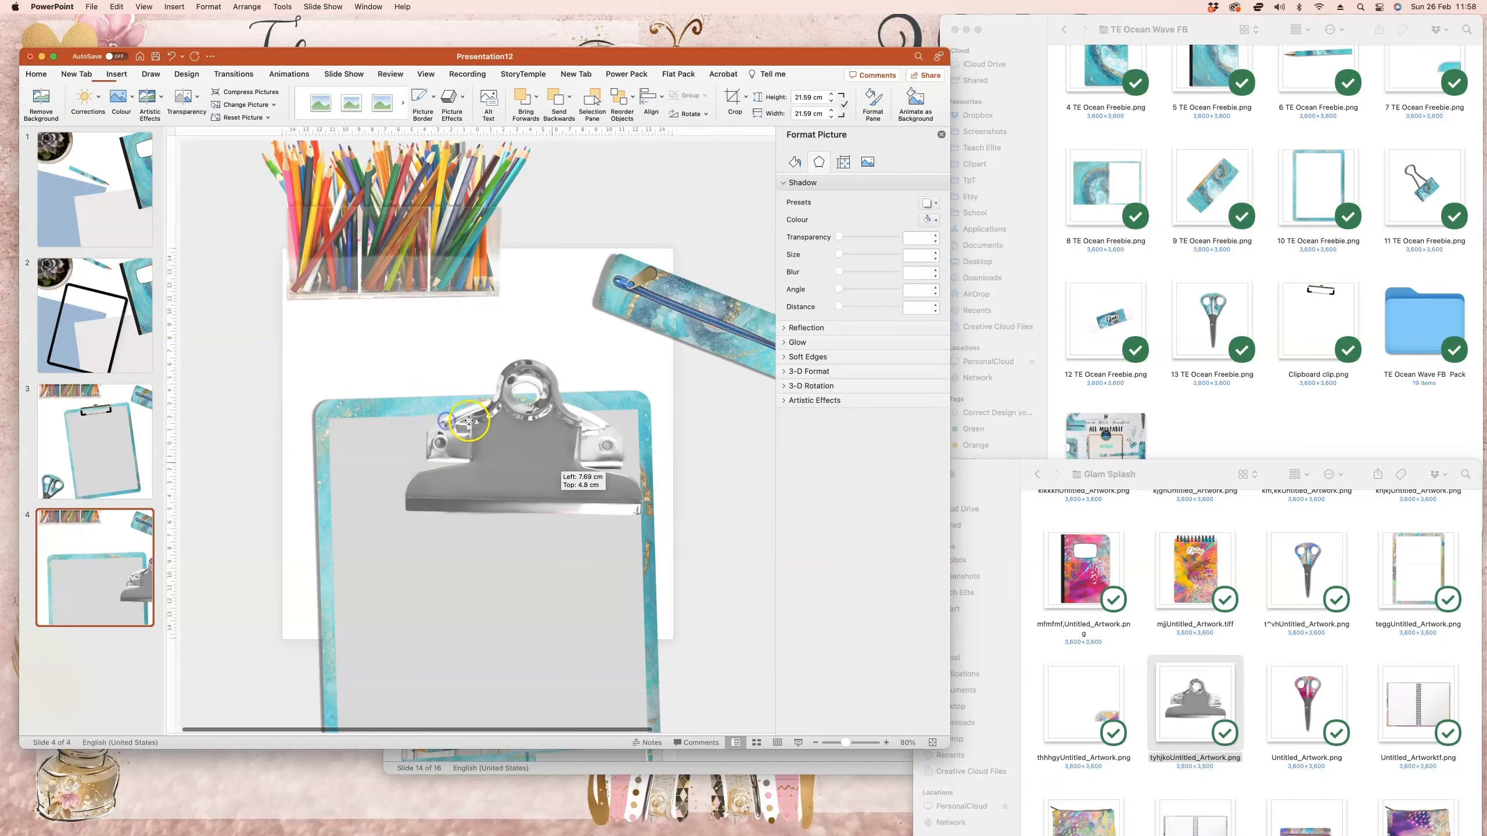
drag(279, 269, 346, 337)
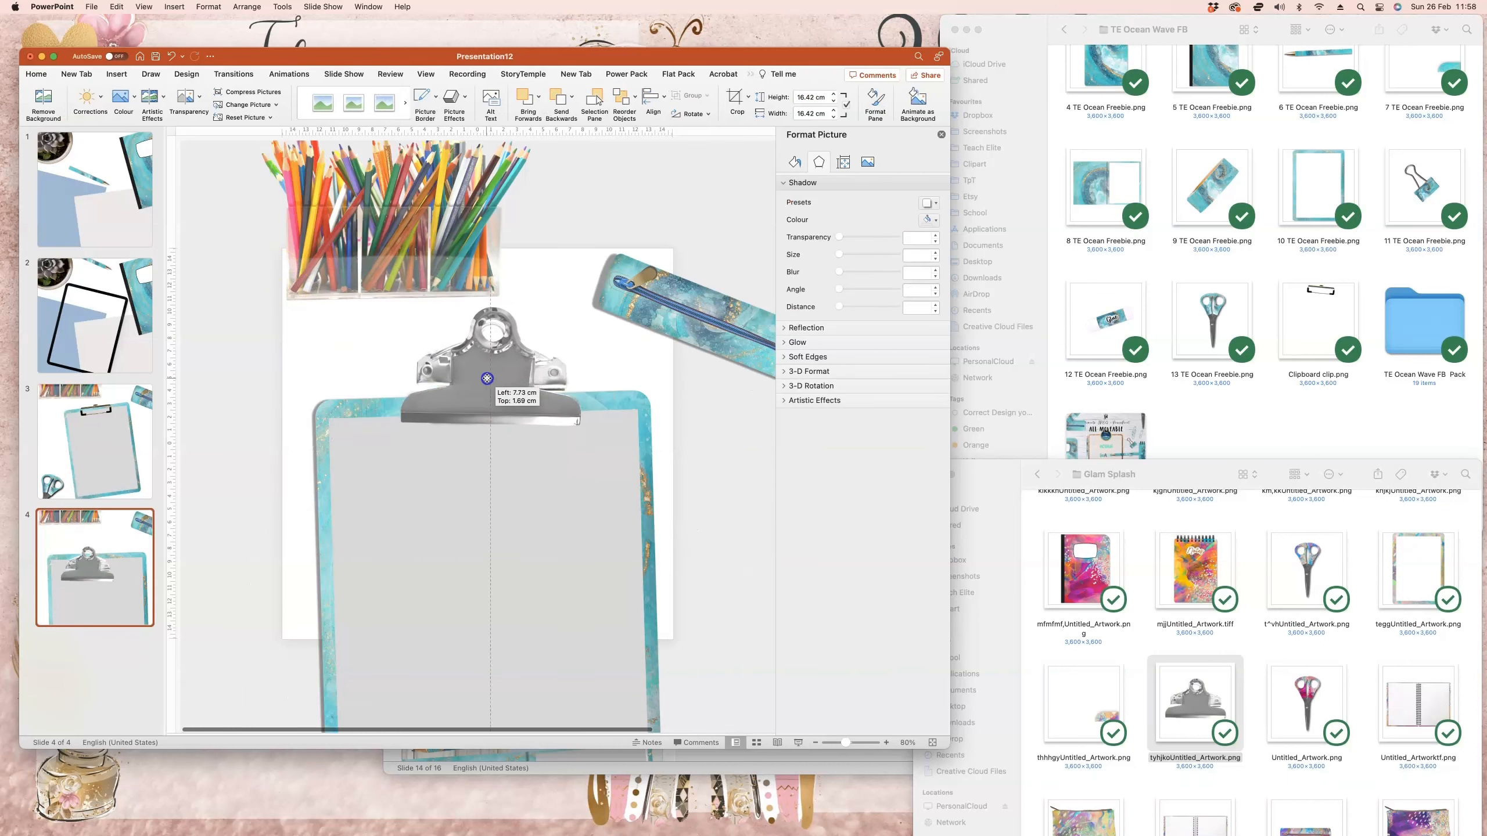
drag(443, 331, 472, 276)
drag(453, 389, 456, 405)
drag(364, 305, 371, 313)
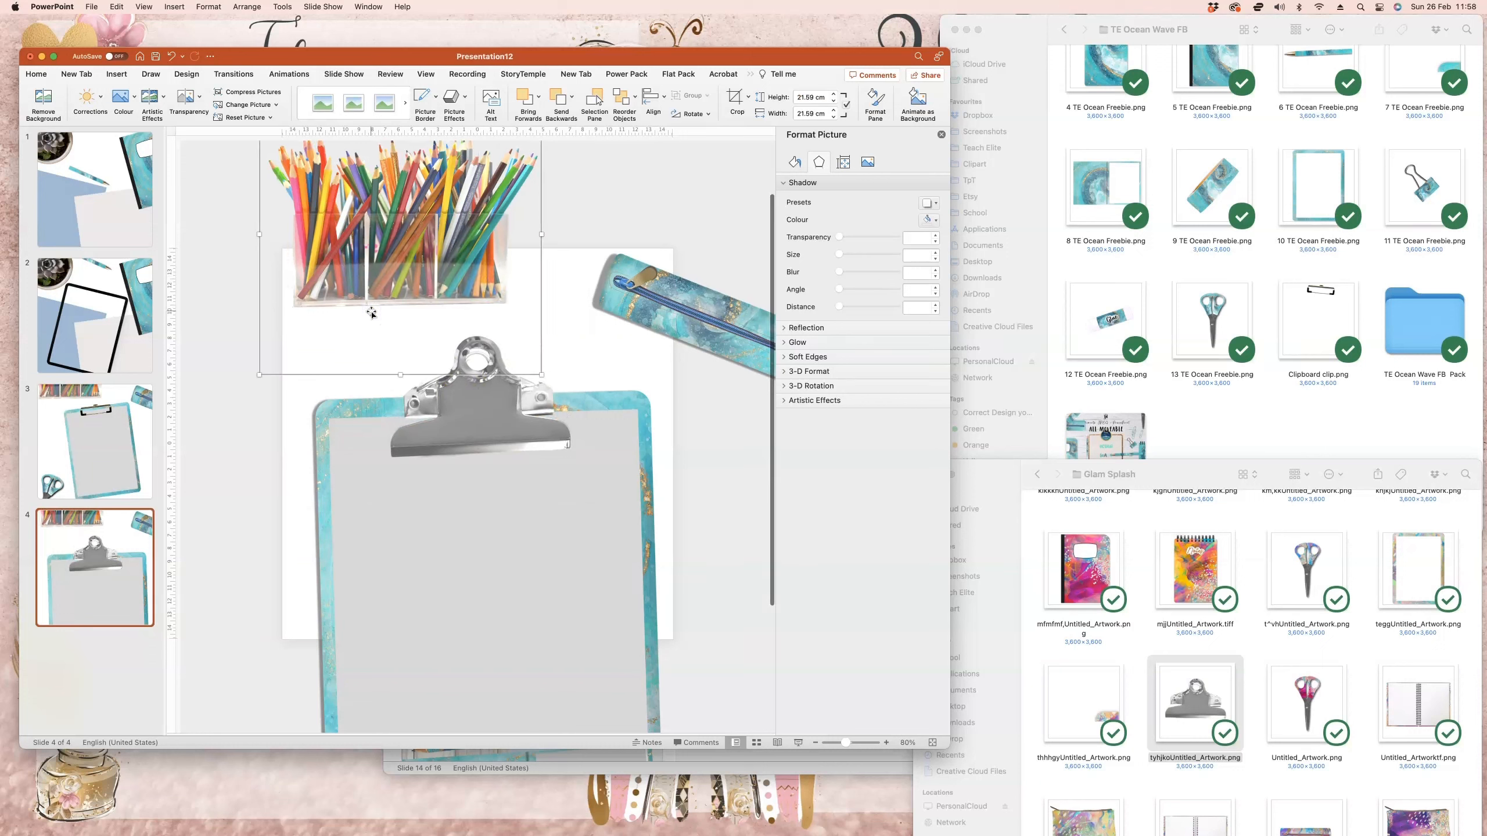
drag(457, 425, 455, 428)
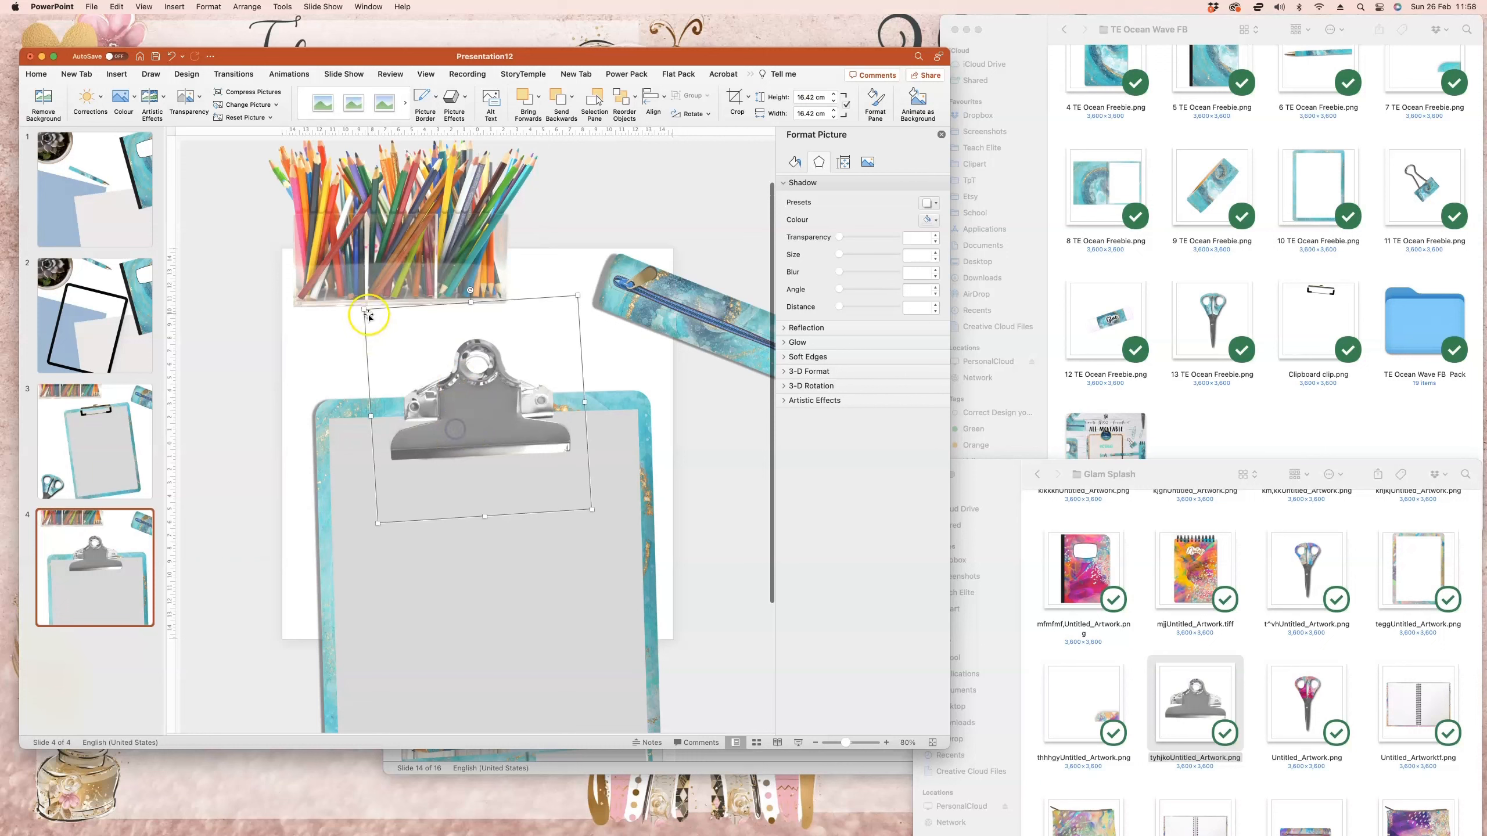
- Reduce the silver clip to about 14.96 cm square on the clipboard, and lower the pencil pots to sit just above it
drag(362, 310, 362, 296)
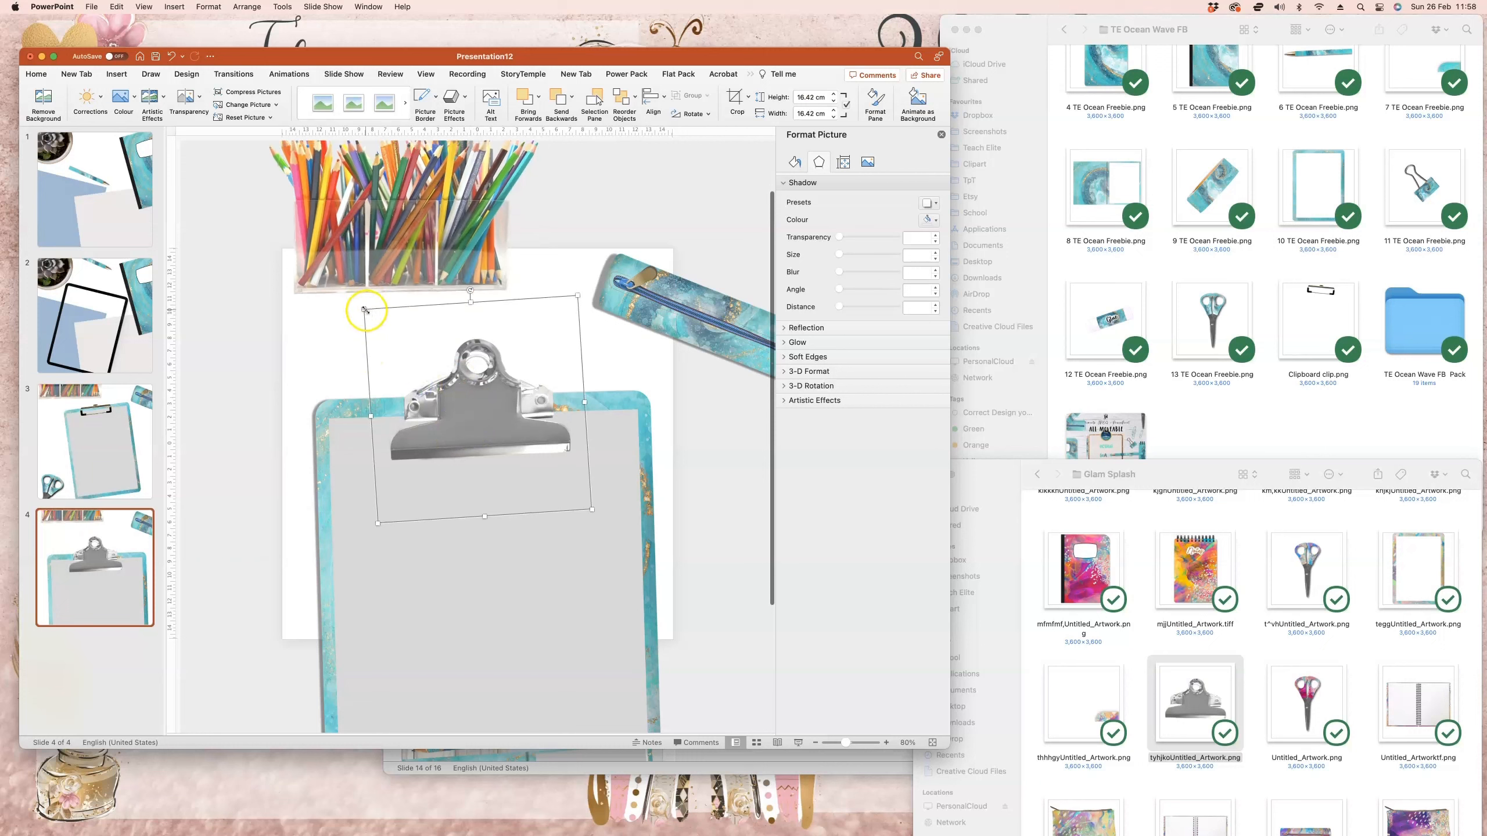
drag(451, 400, 459, 403)
key(Up)
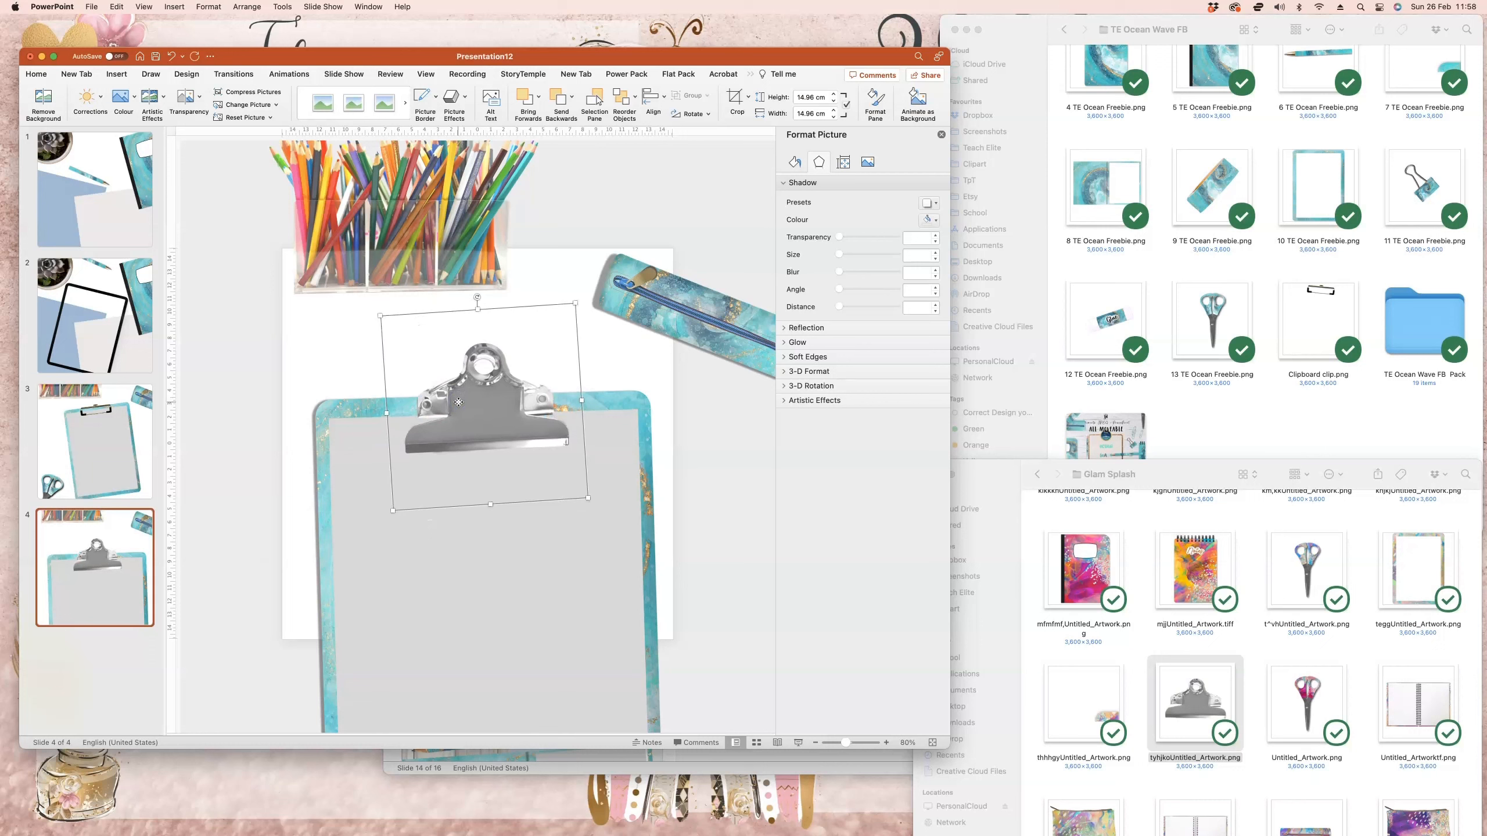
click(481, 416)
drag(481, 416, 480, 413)
click(399, 258)
drag(400, 258, 394, 296)
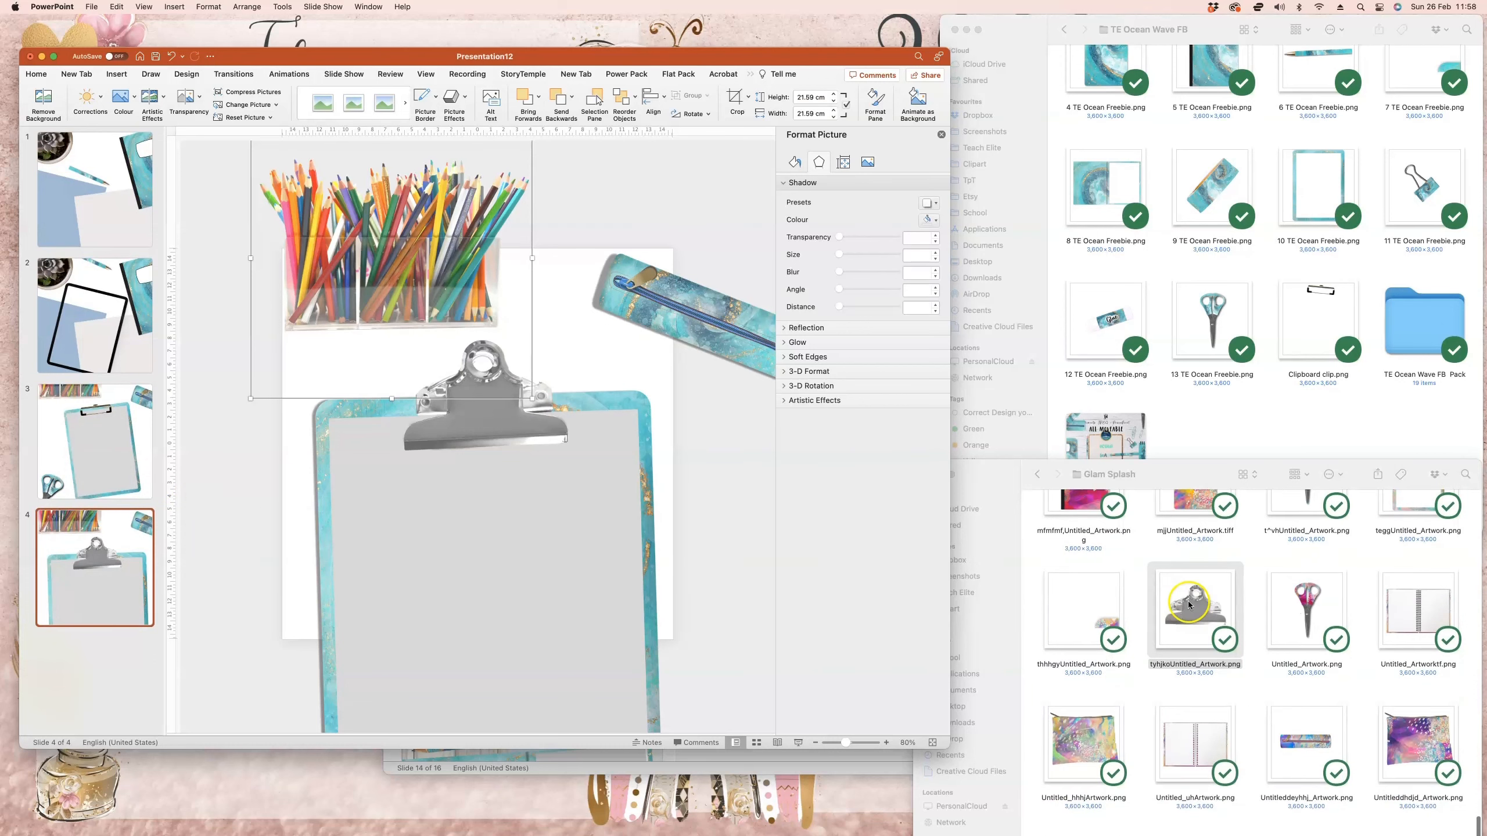
- Duplicate slide 1 and insert the pink zip pouch image from the Glam Splash folder on the copy
scroll(1189, 606, down, 5)
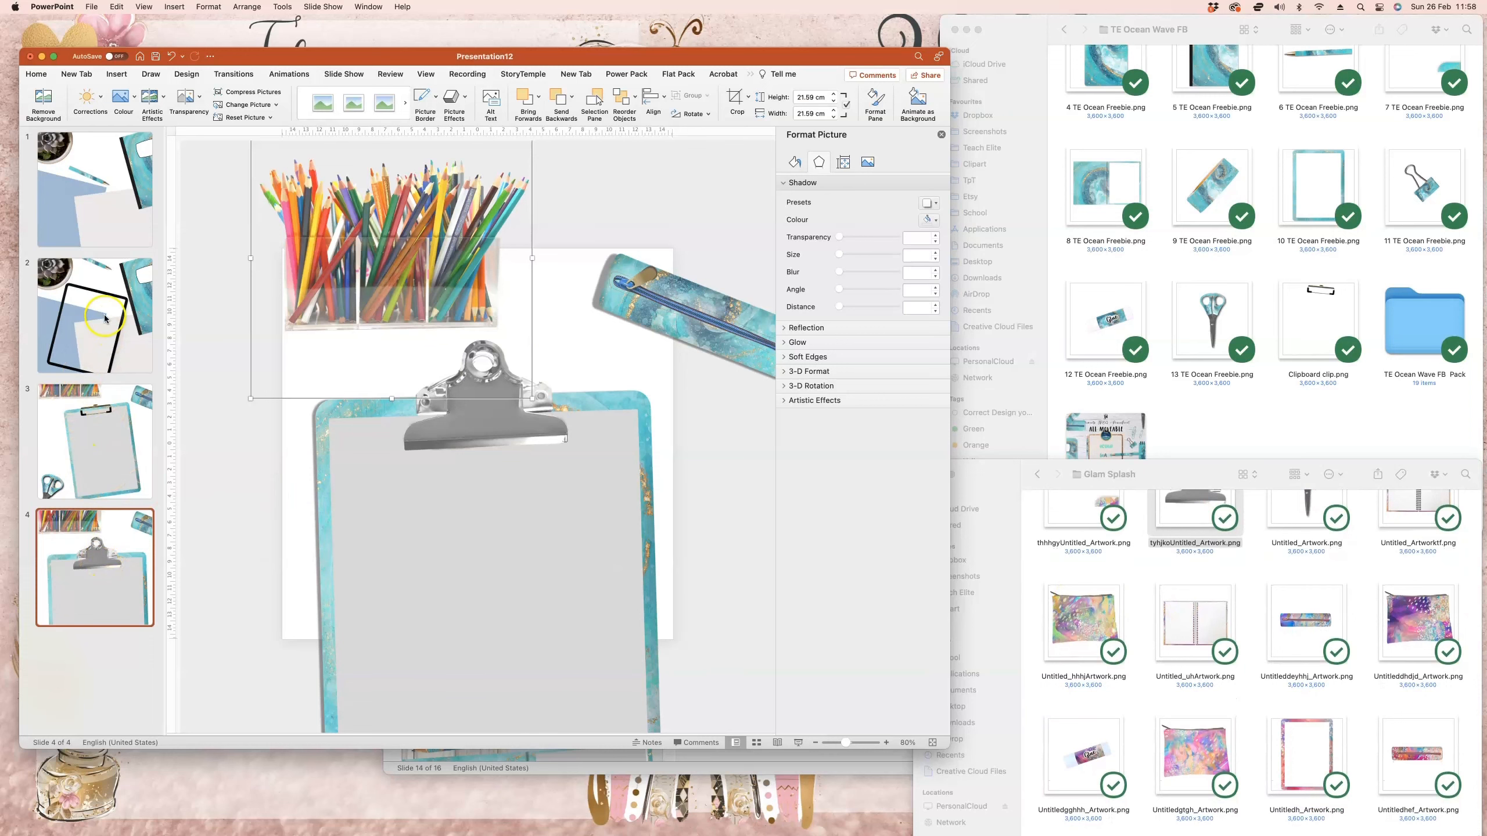
click(104, 222)
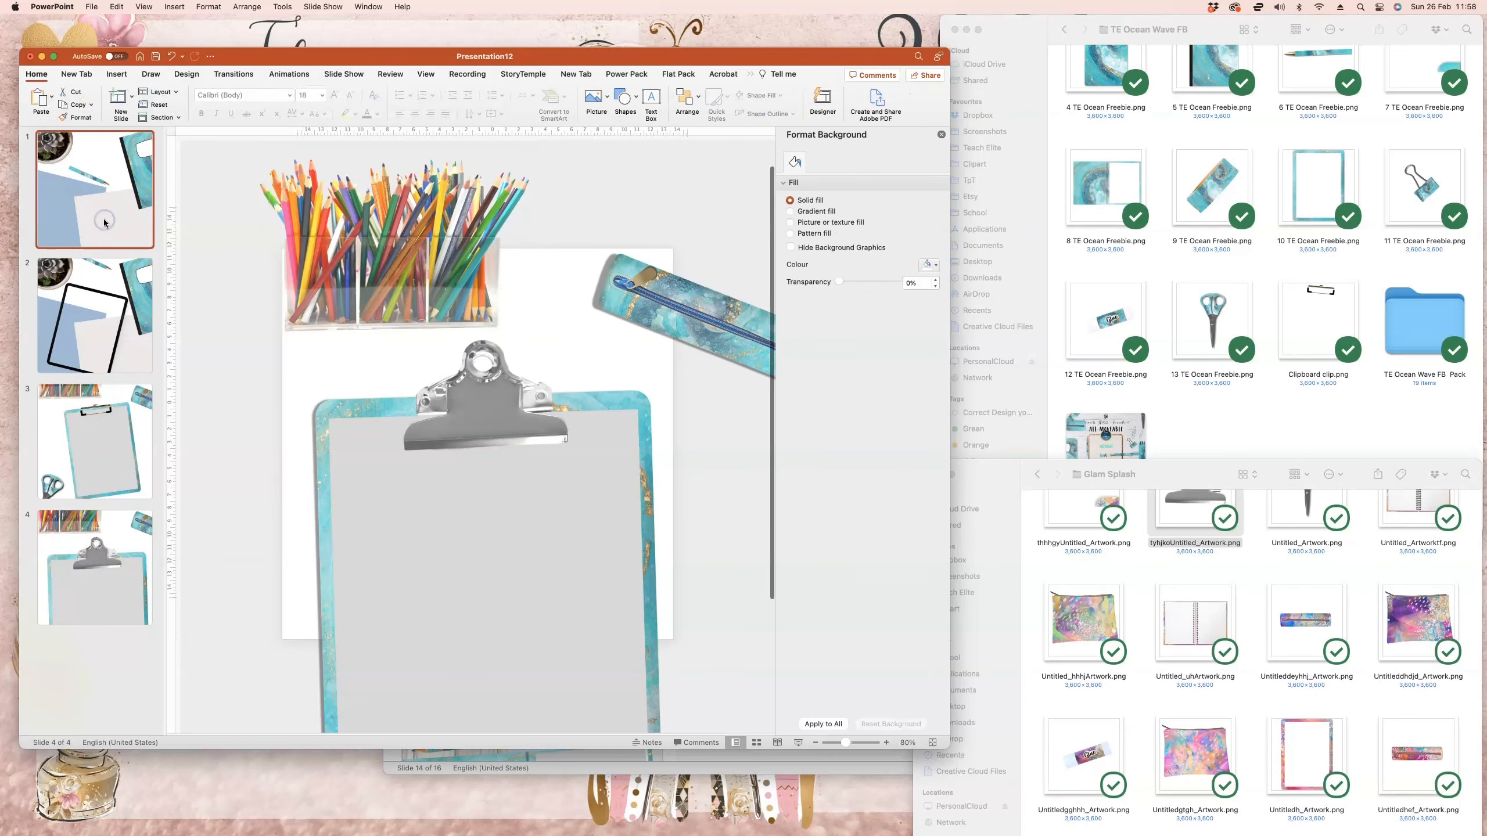
right_click(108, 223)
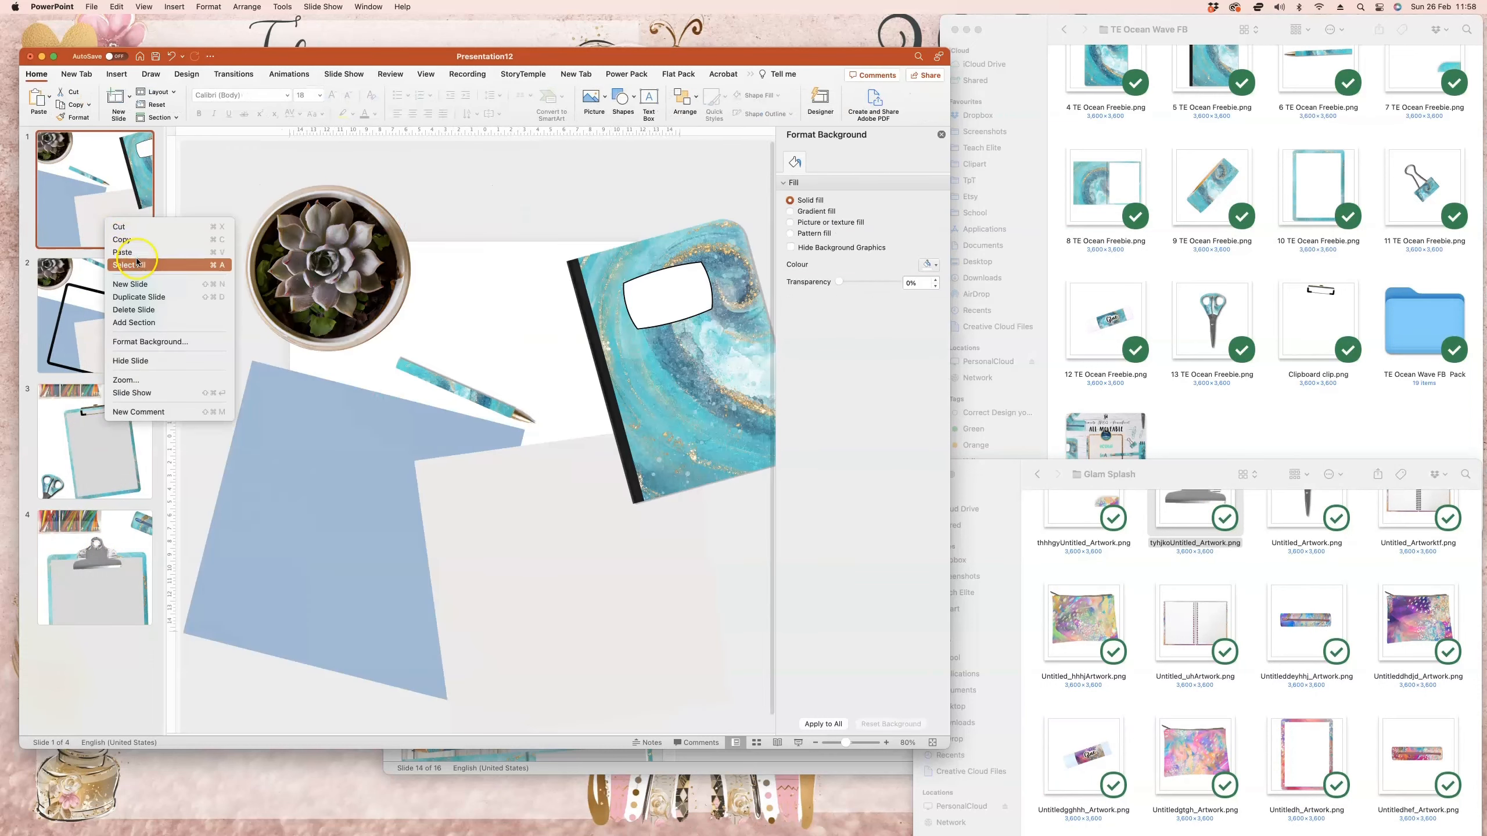
click(144, 297)
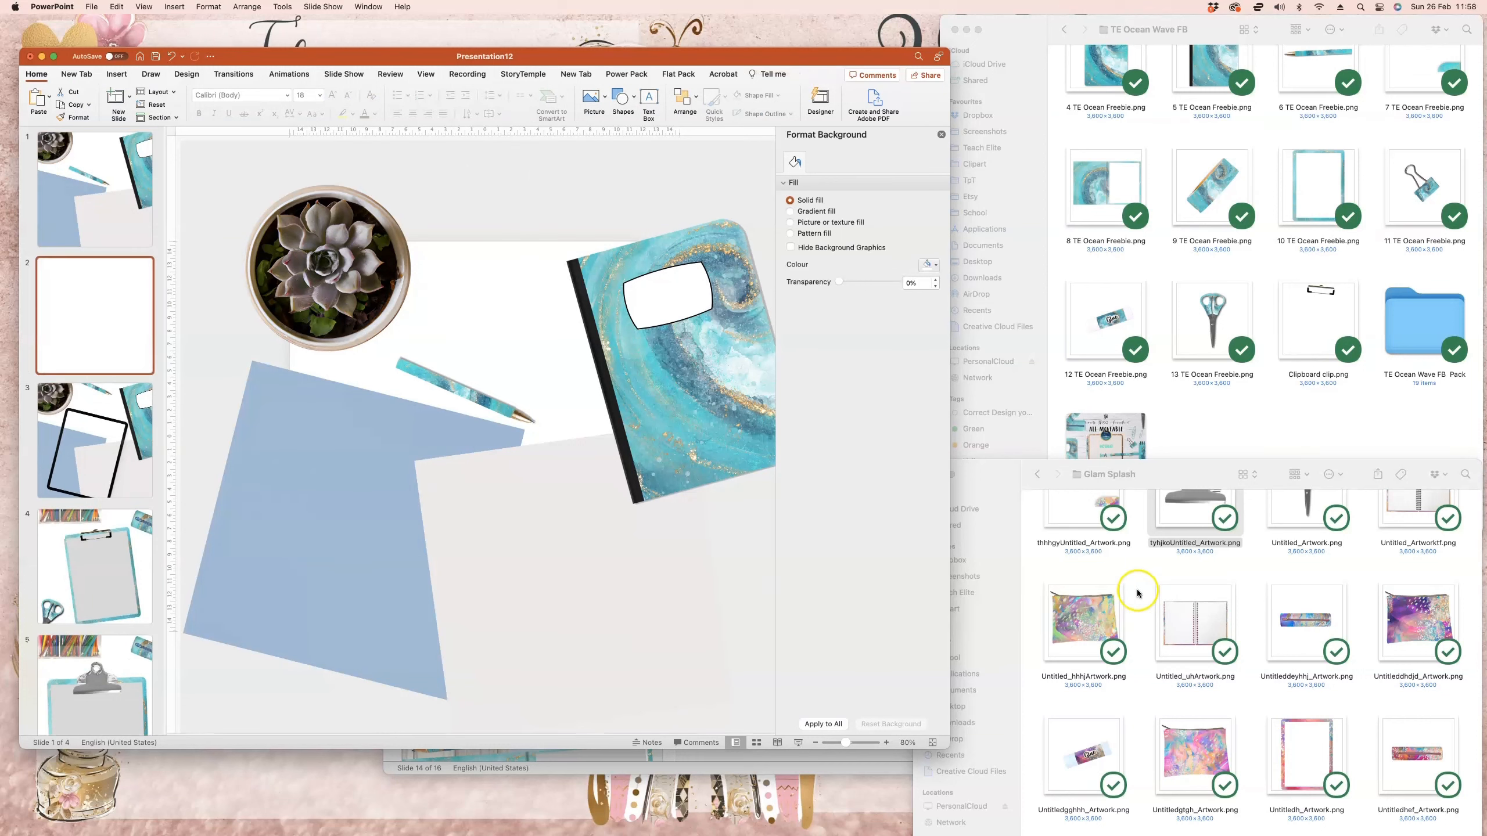
drag(1198, 772, 498, 332)
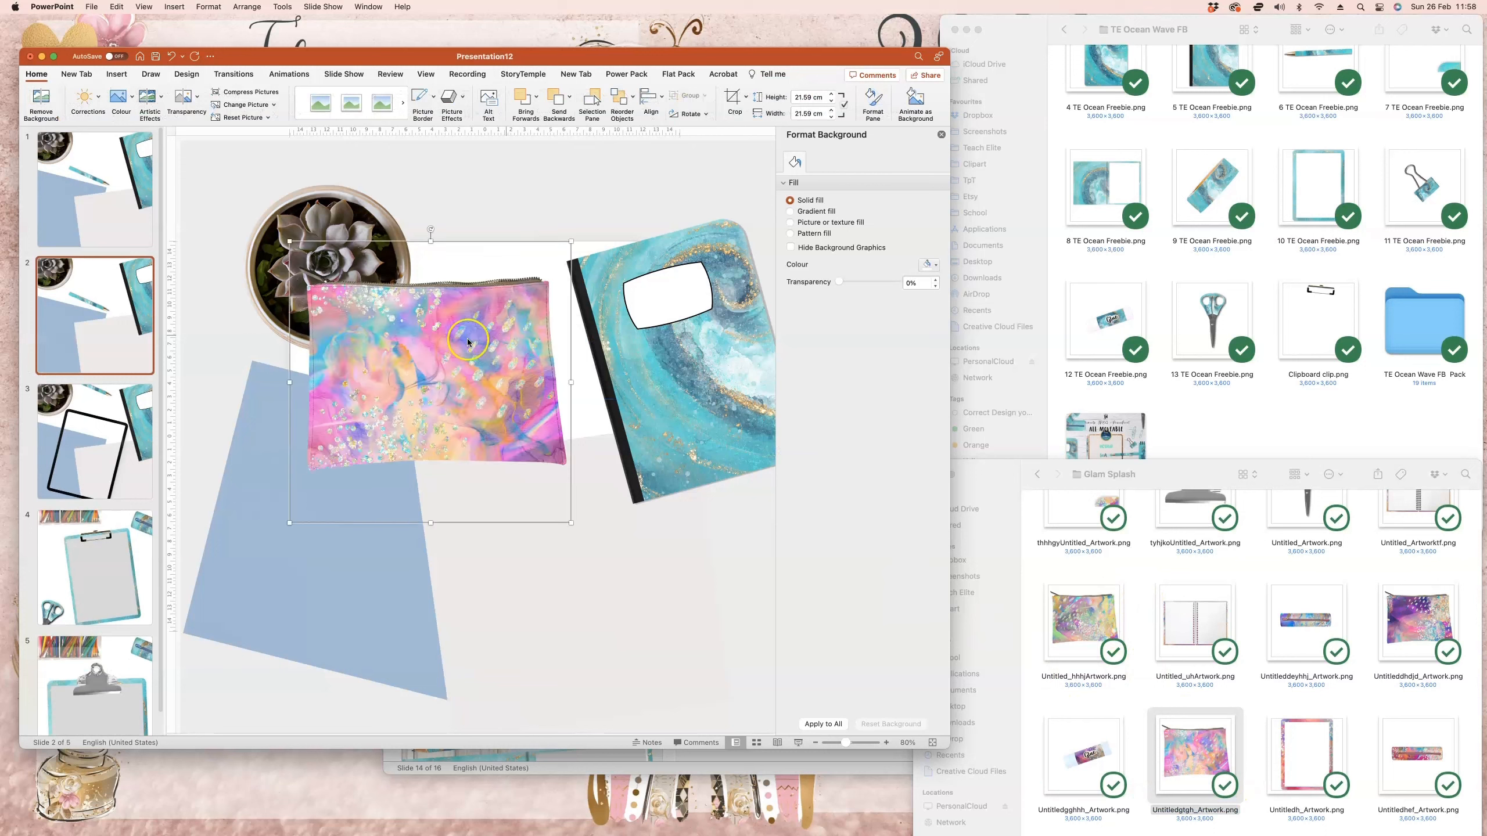
- Turn the pouch upside down at a slight tilt in slide 2's upper-left corner, replacing the deleted succulent and pen
drag(432, 230, 455, 532)
click(358, 222)
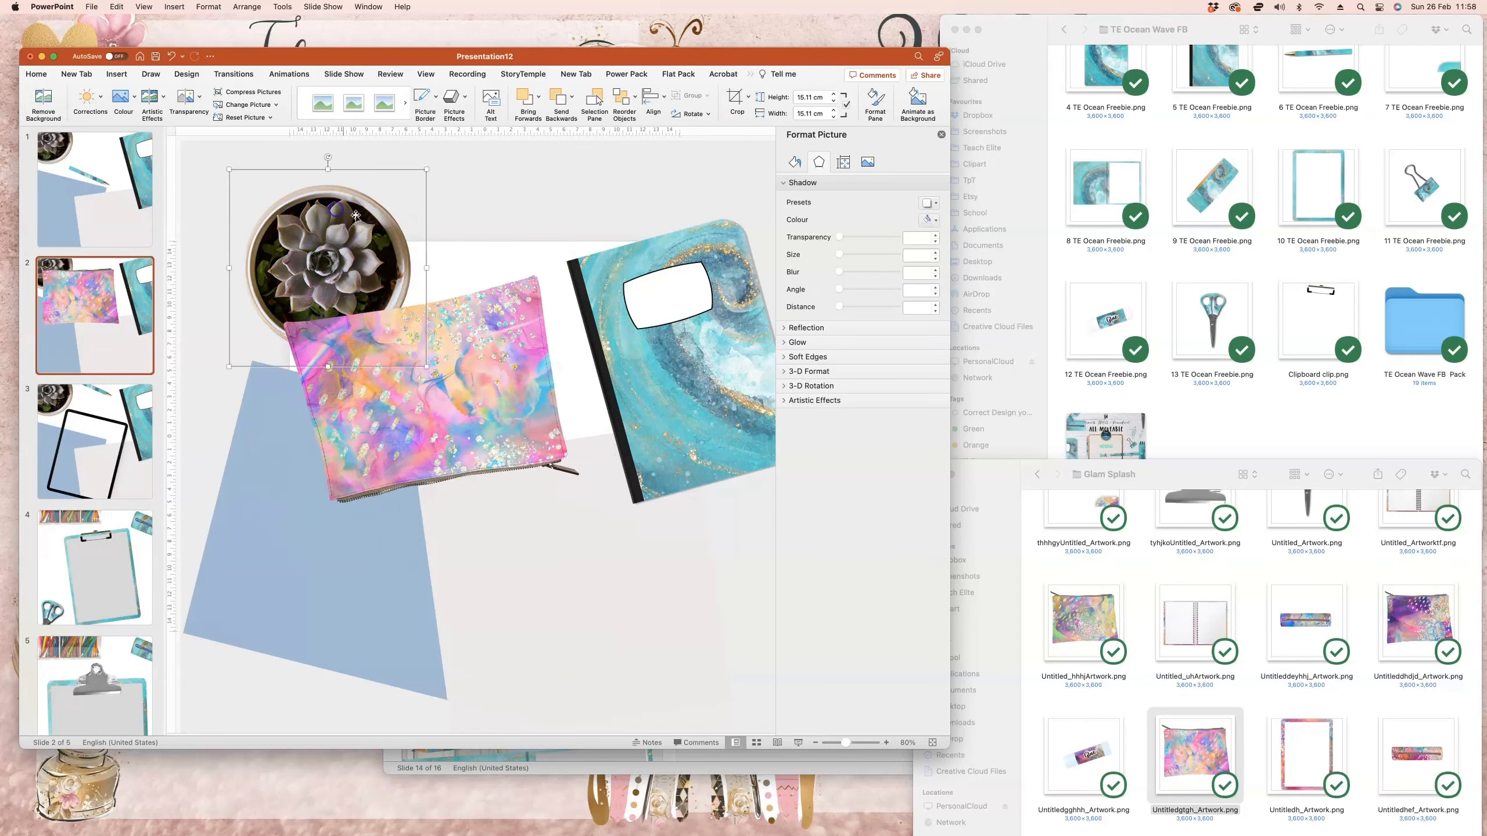
key(Delete)
drag(448, 409, 410, 266)
click(522, 414)
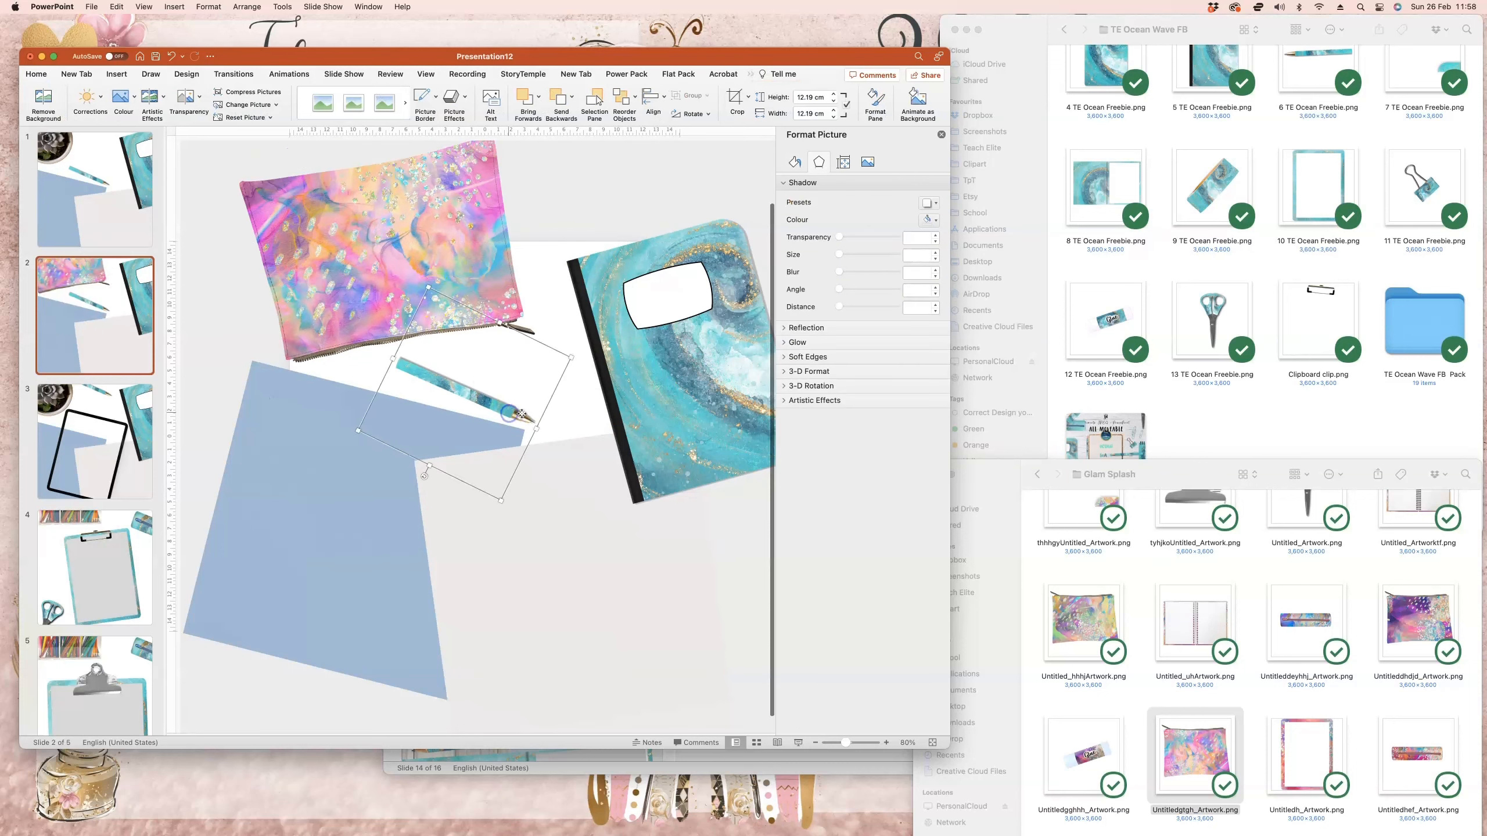
key(Delete)
- Insert the three felt pens image from Pens and Pencils on slide 2, rotated, about 13.44 cm square, over the pouch's lower edge
click(1241, 560)
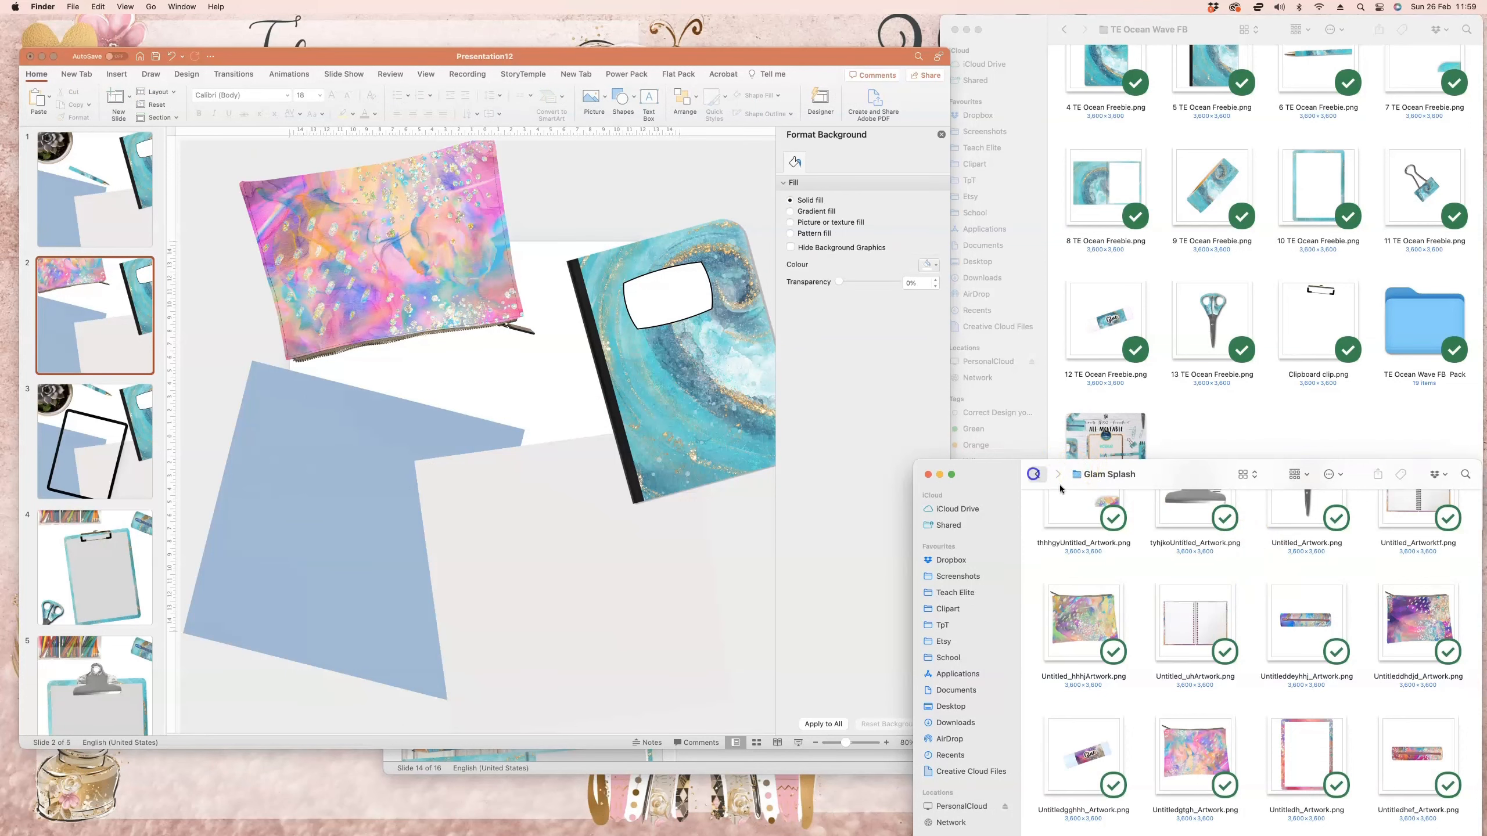
click(1034, 474)
double_click(1381, 543)
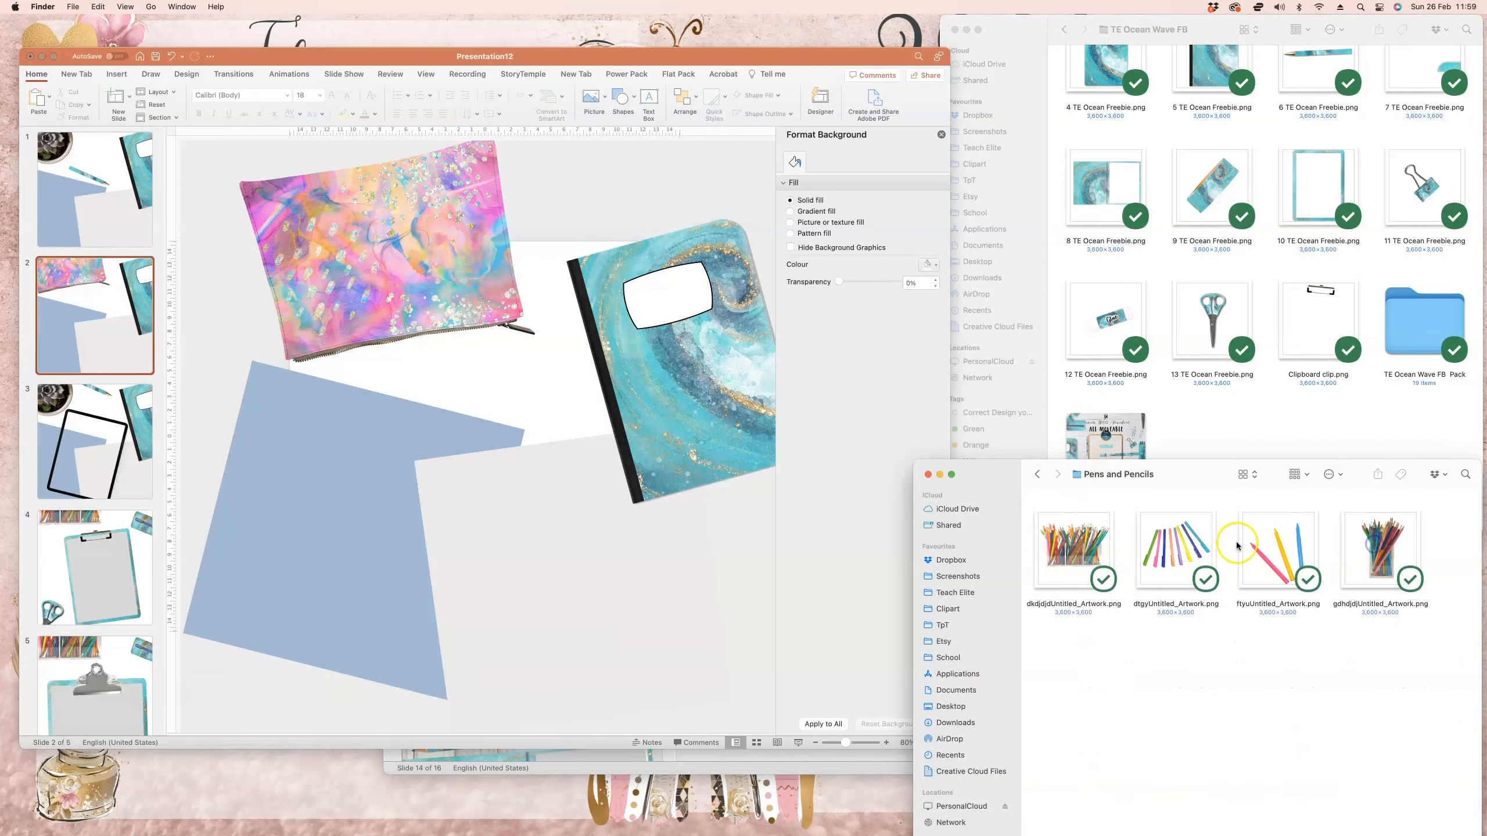
drag(1278, 548, 504, 375)
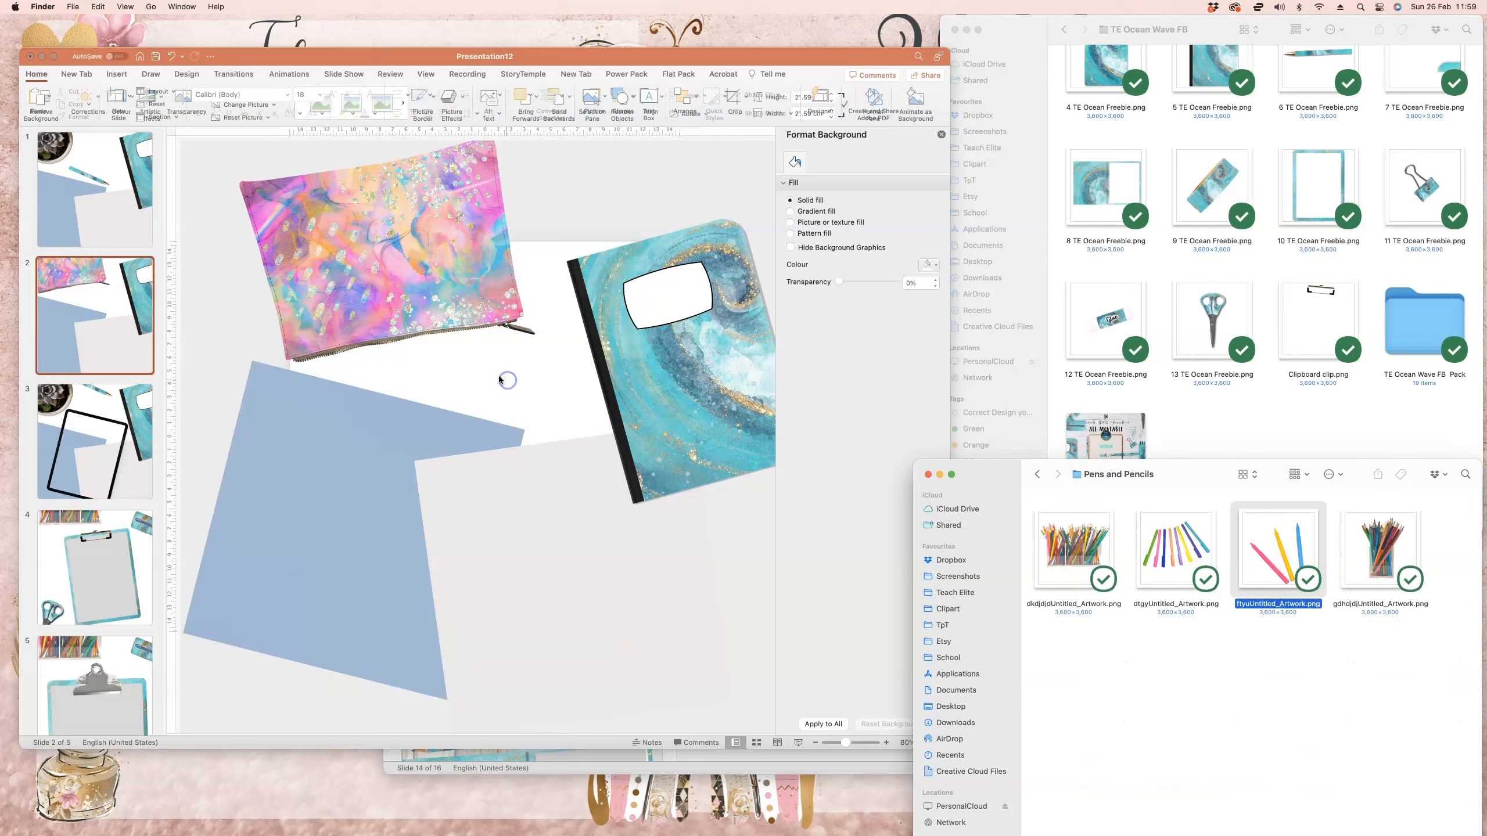
drag(431, 229, 342, 581)
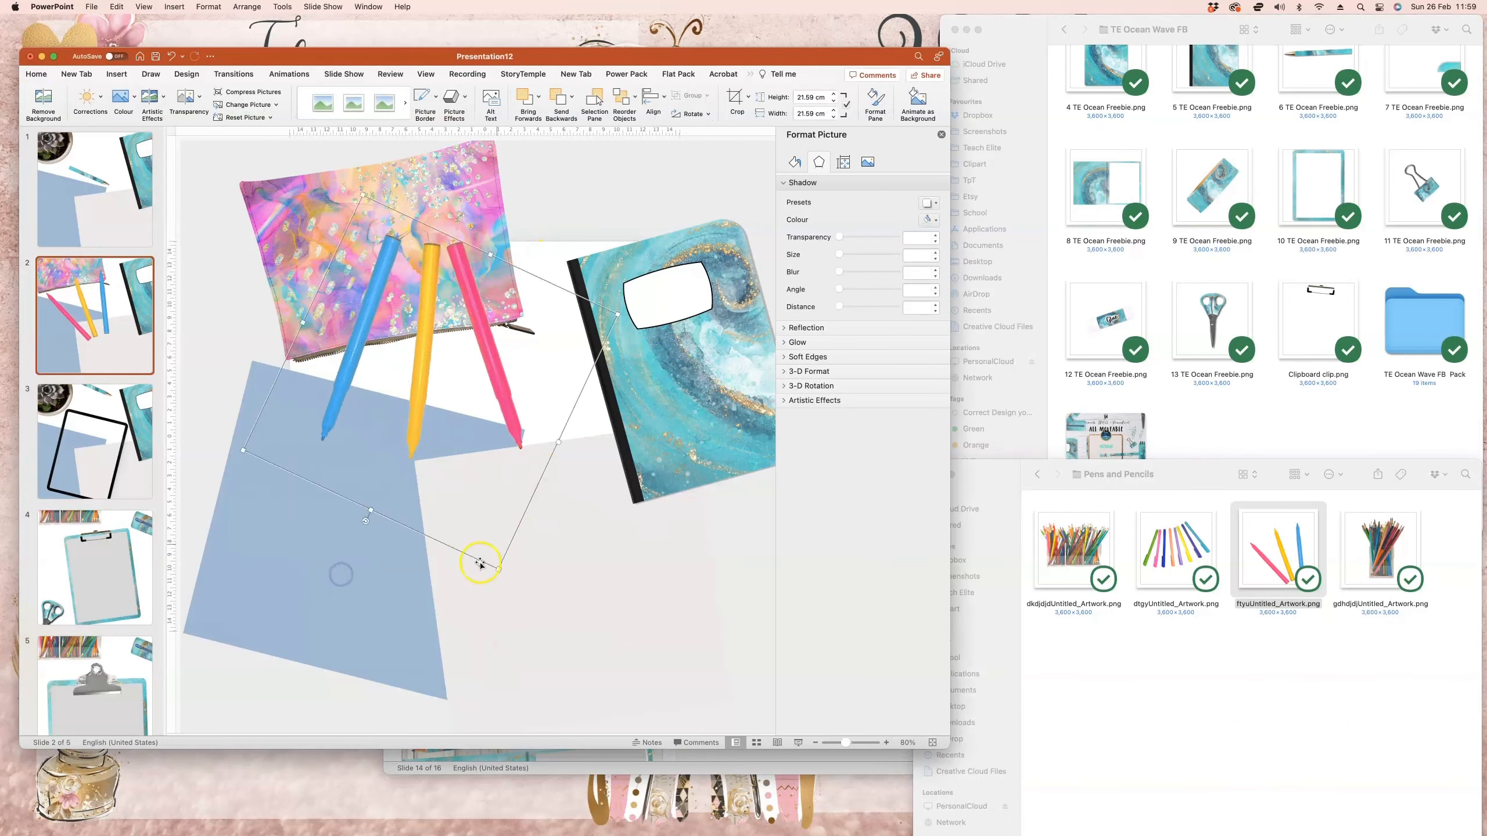
drag(499, 569, 447, 427)
drag(419, 268, 432, 318)
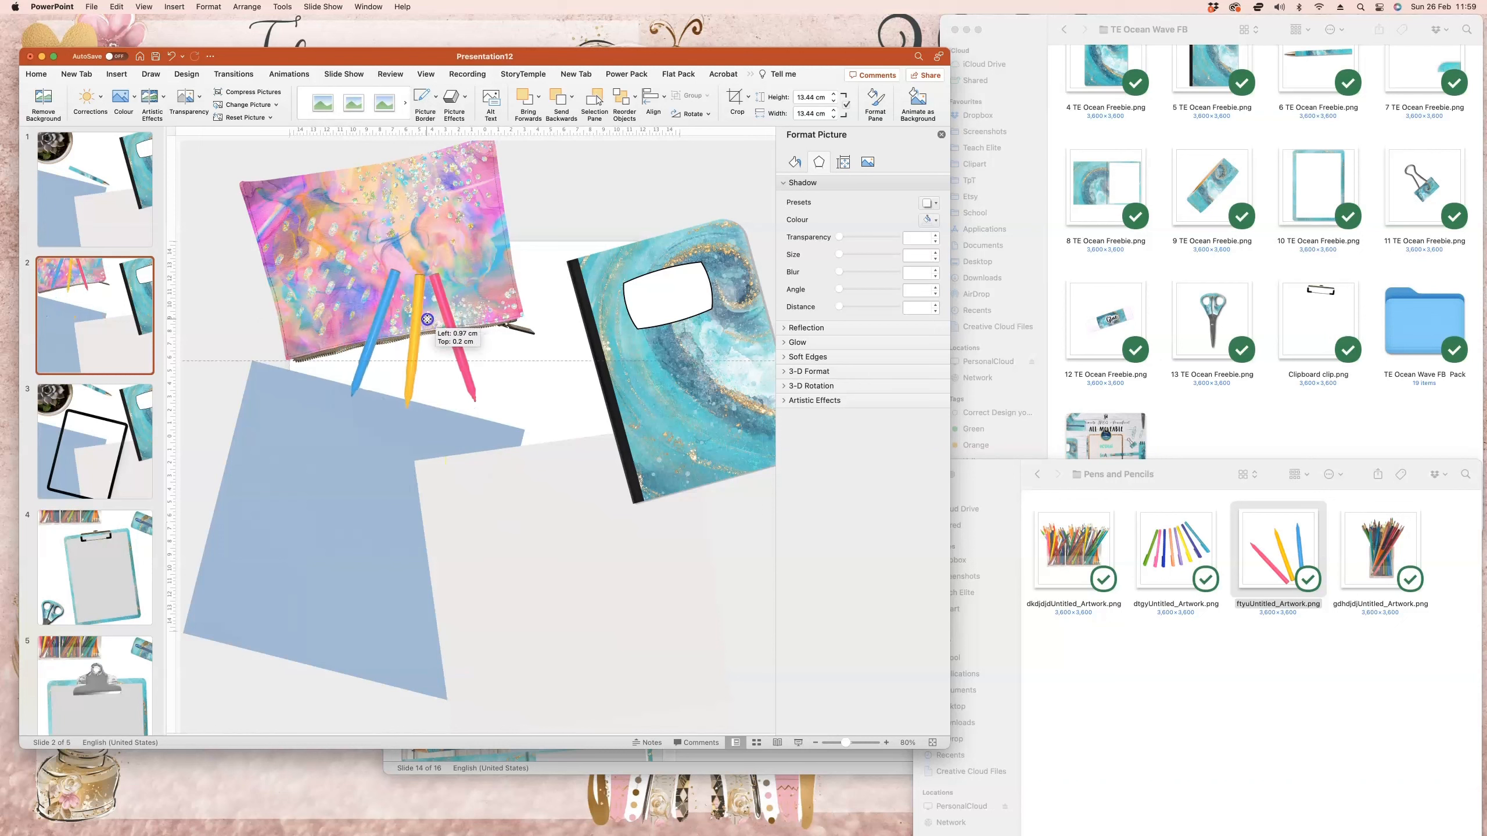
- Send the felt pens behind the pouch, and send the blue and pale grey squares to the very back
right_click(433, 317)
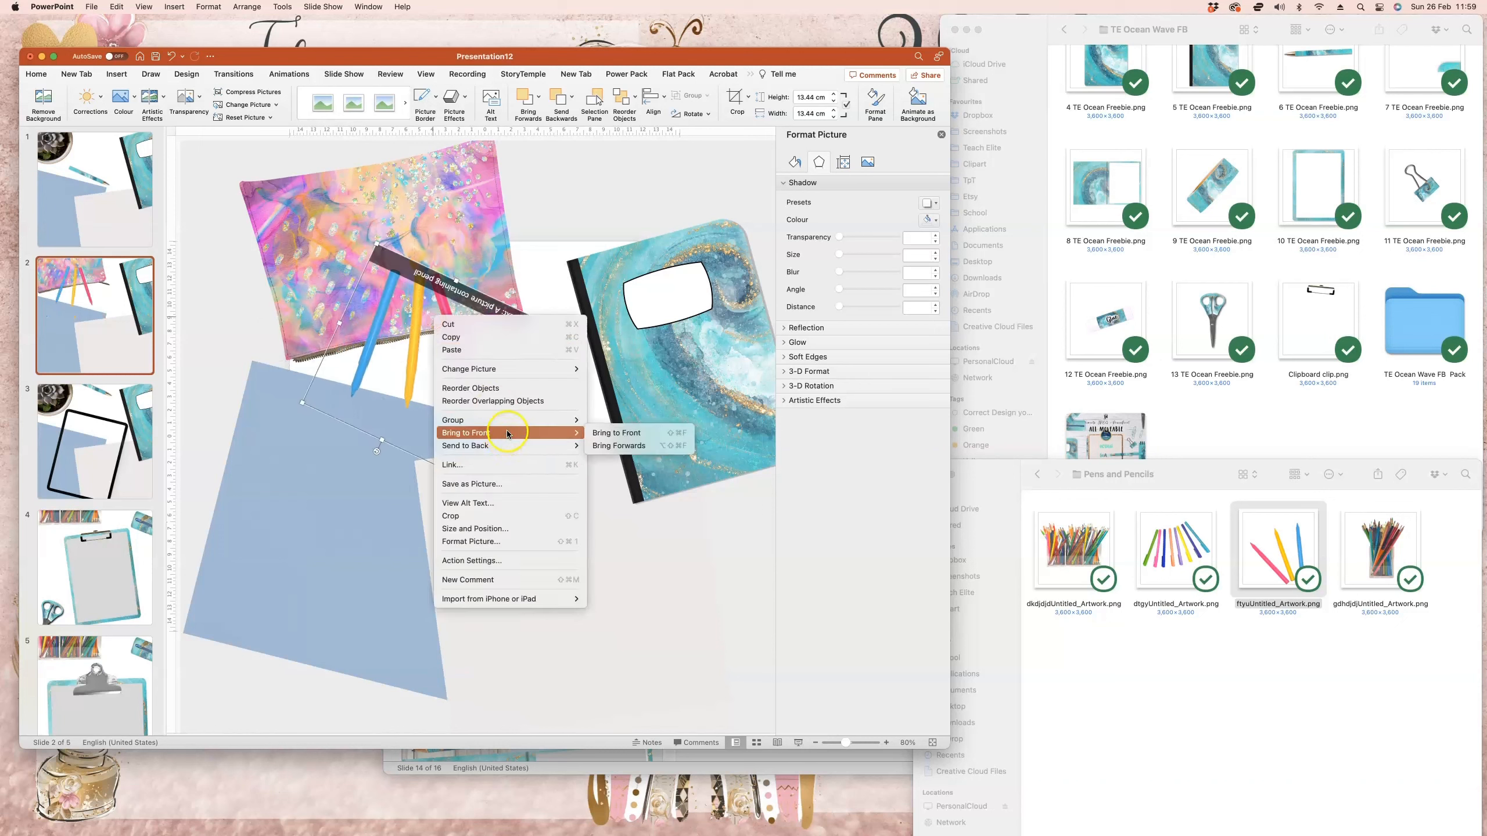
mouse_move(513, 448)
click(609, 446)
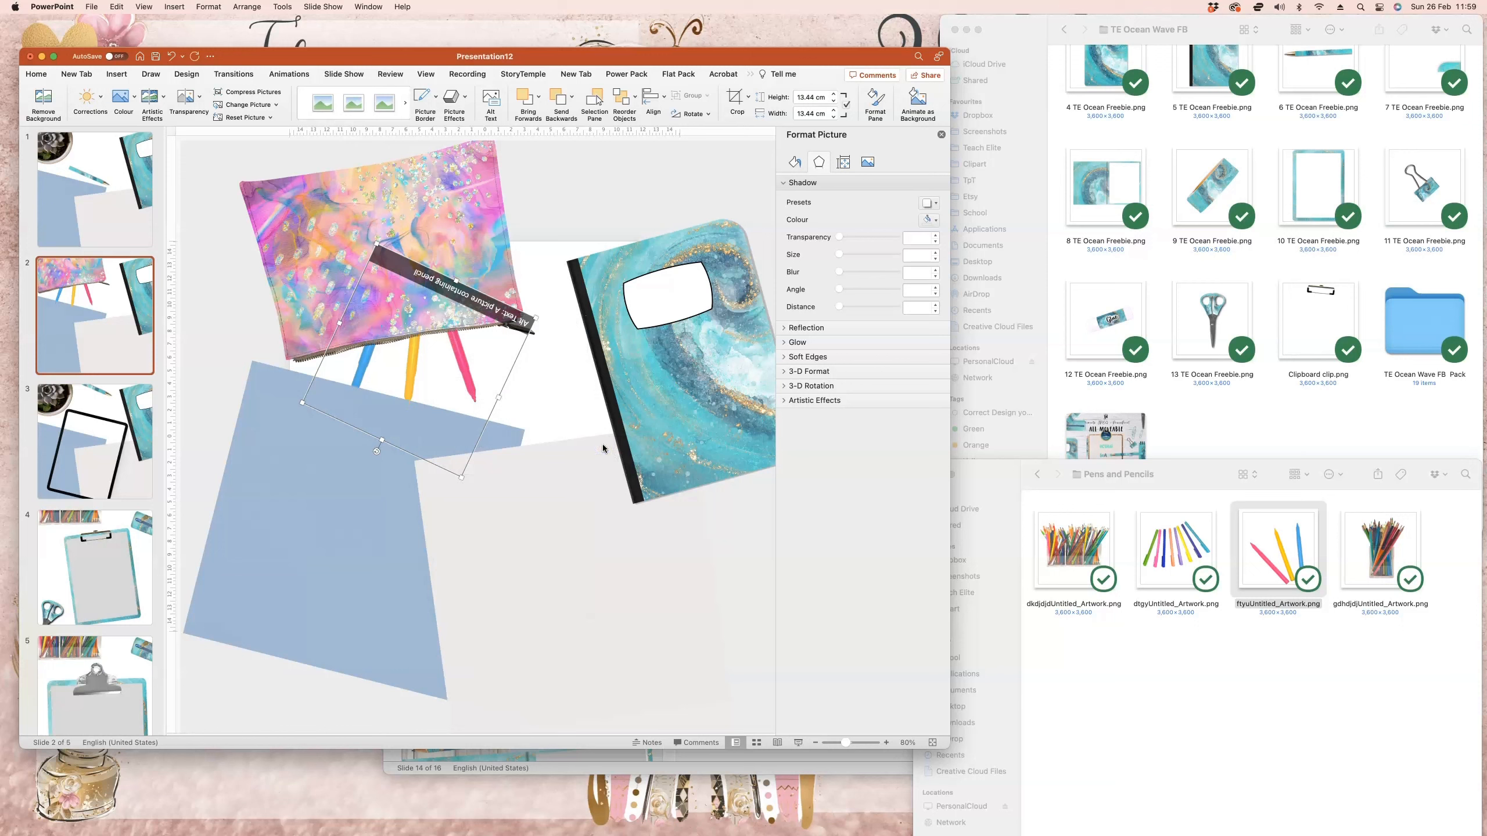
click(369, 494)
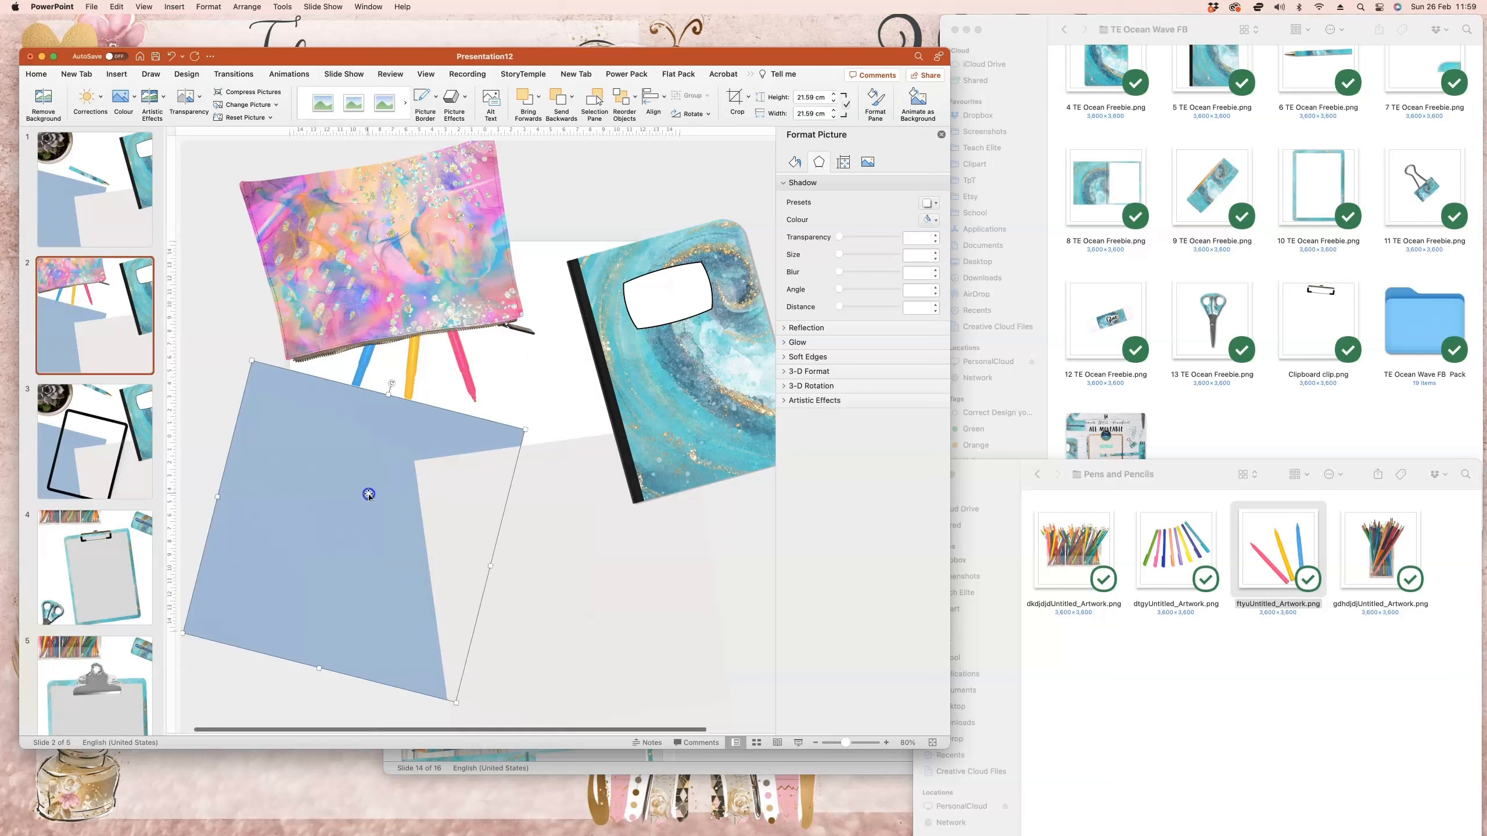
shift+click(594, 567)
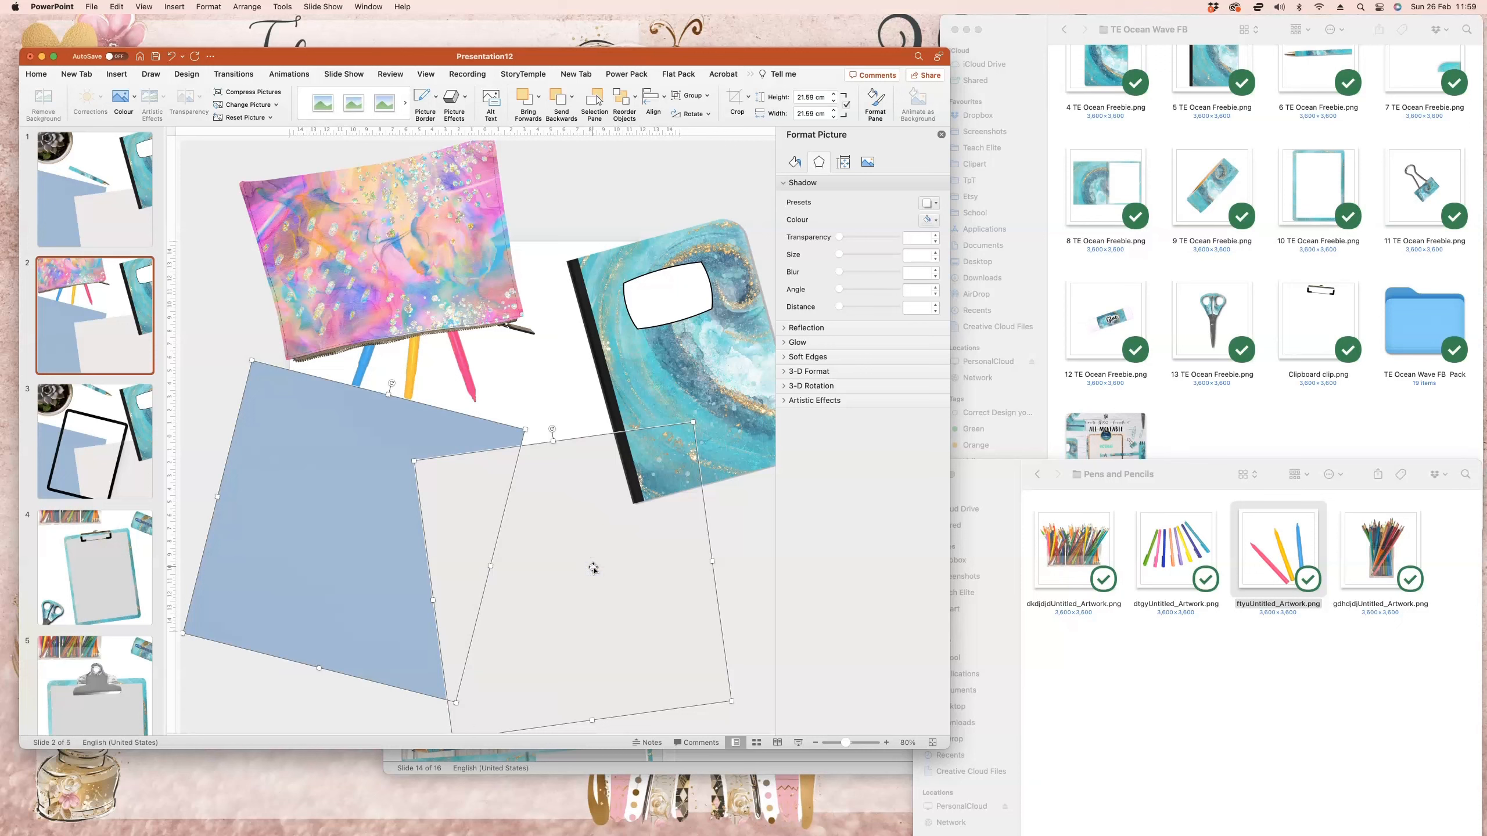
right_click(594, 567)
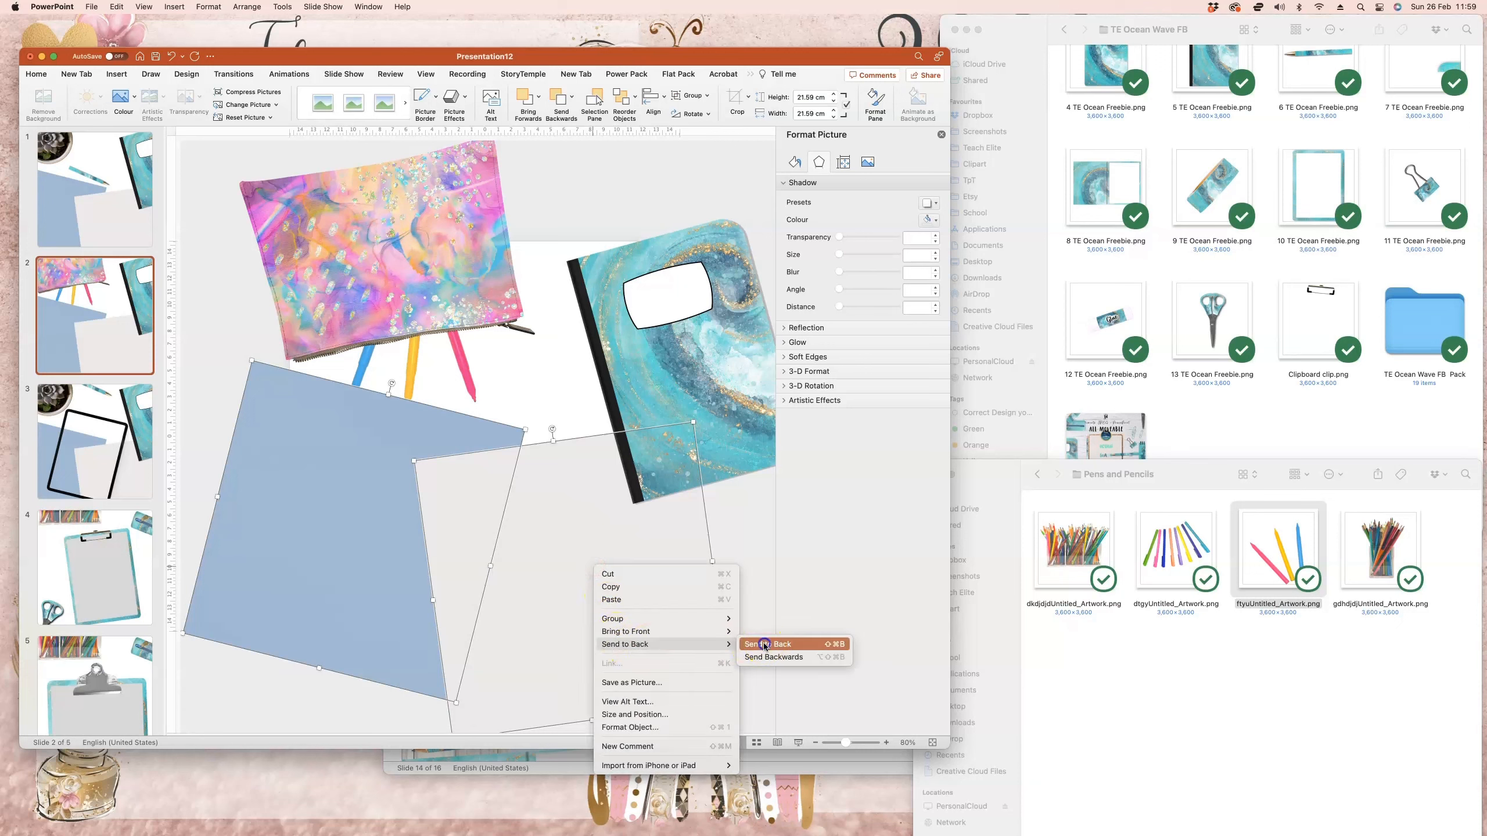
click(764, 646)
- Give the felt pens and pink pouch on slide 2 an outer shadow offset to the bottom left, and increase its distance
click(459, 376)
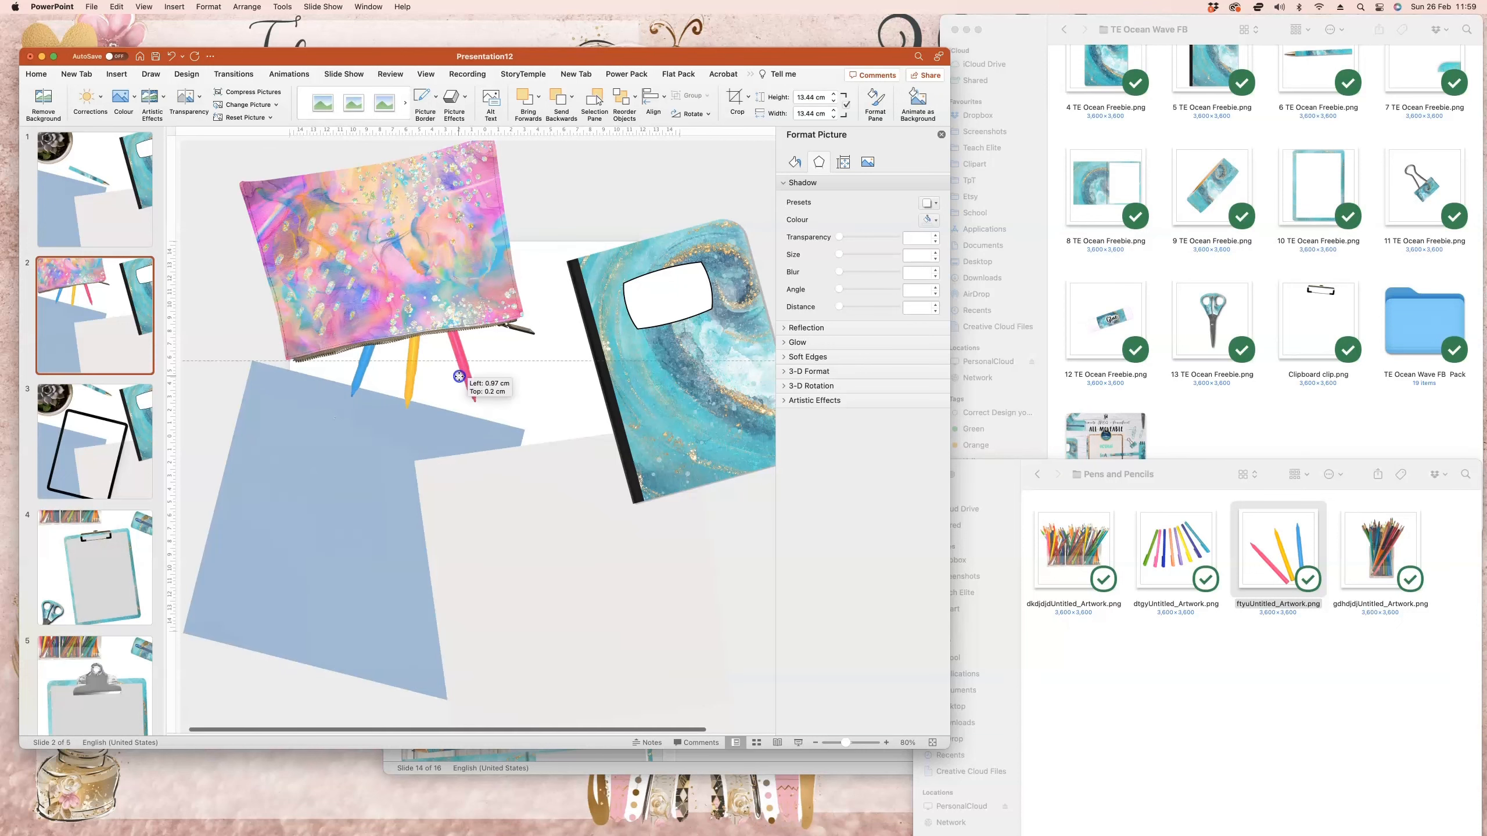
shift+click(483, 254)
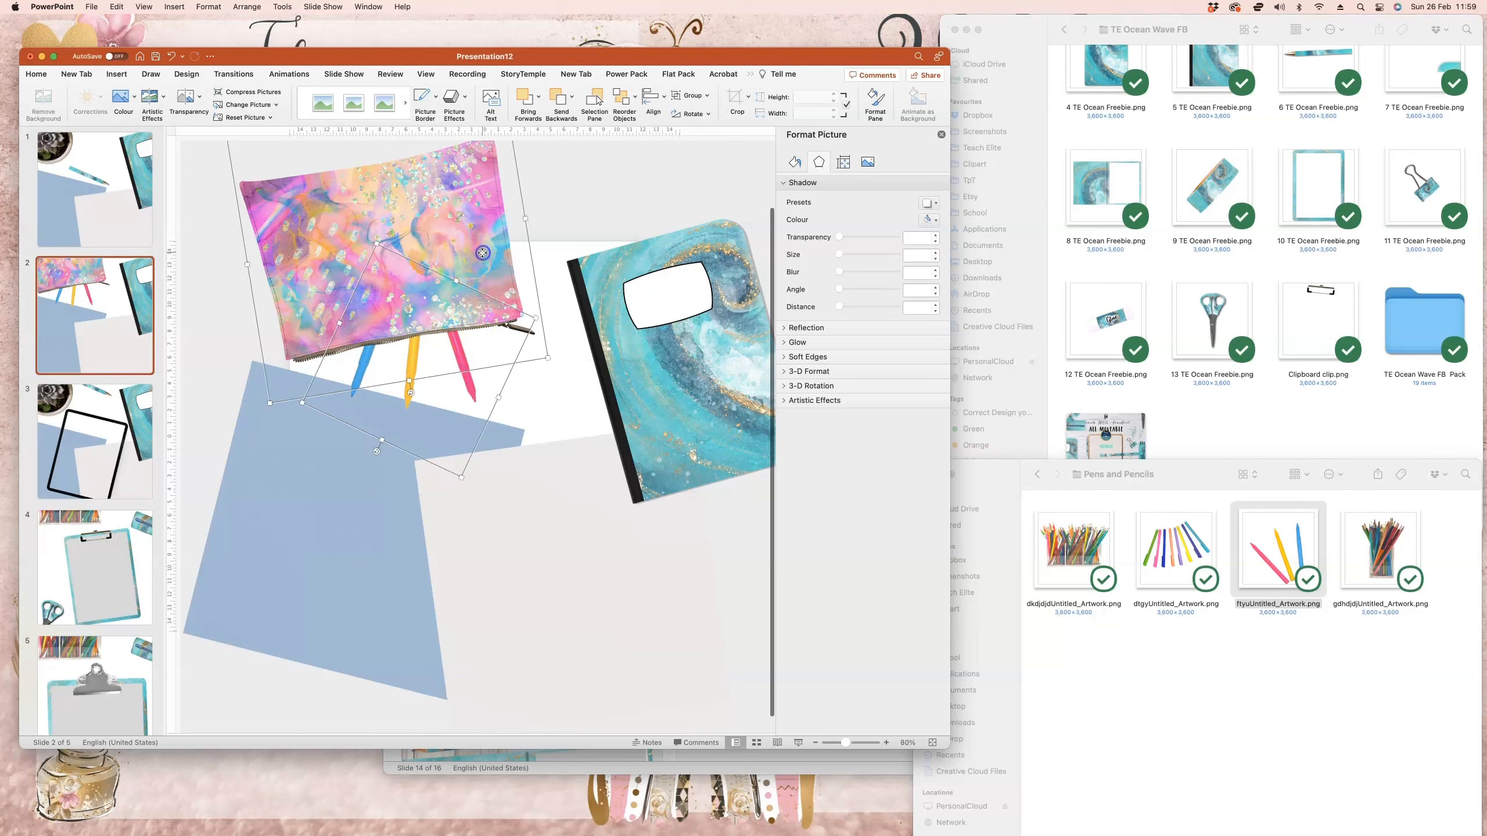
click(931, 203)
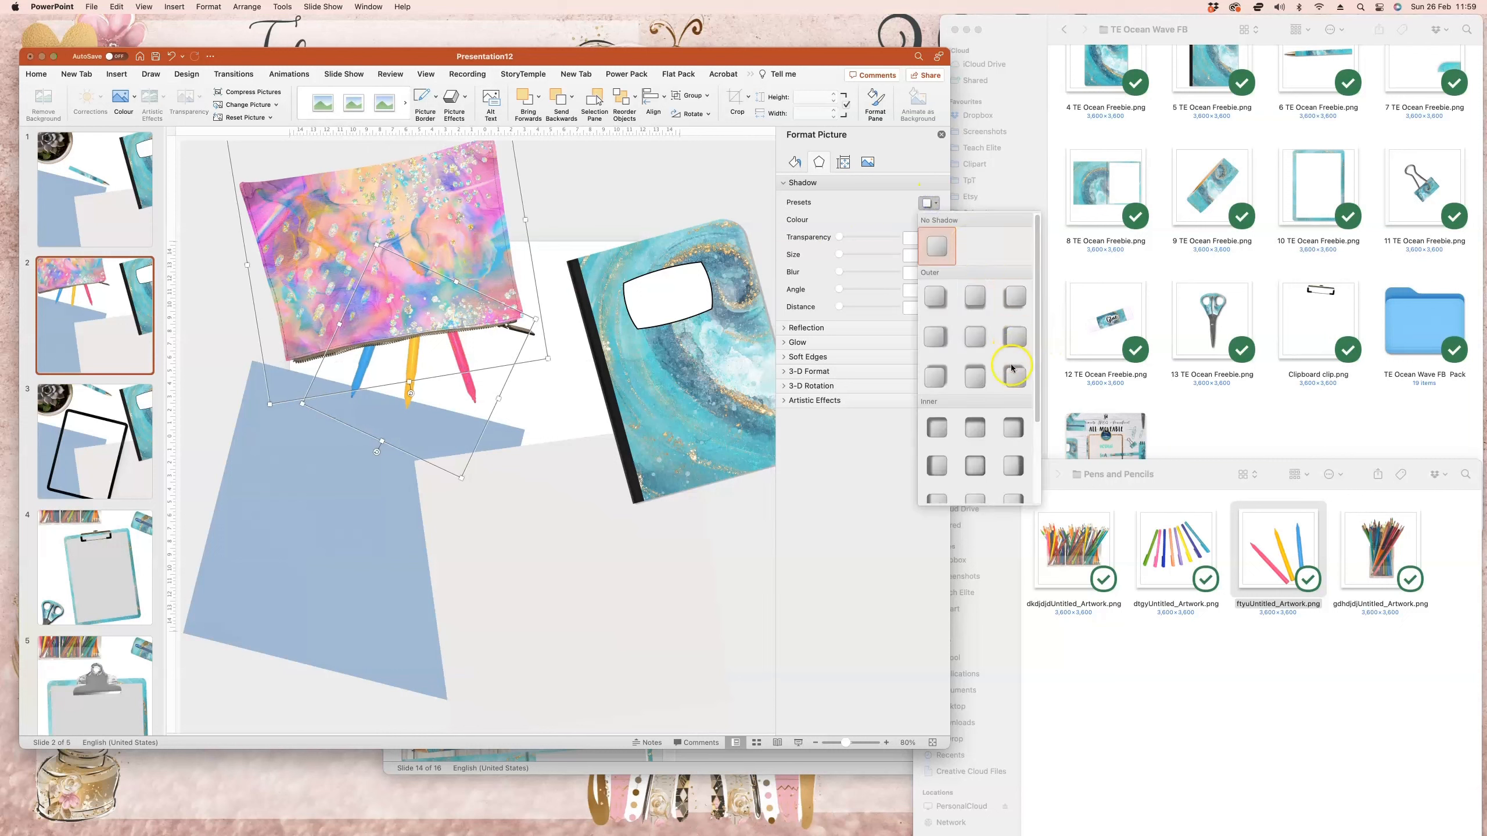
click(1015, 300)
click(938, 305)
click(937, 305)
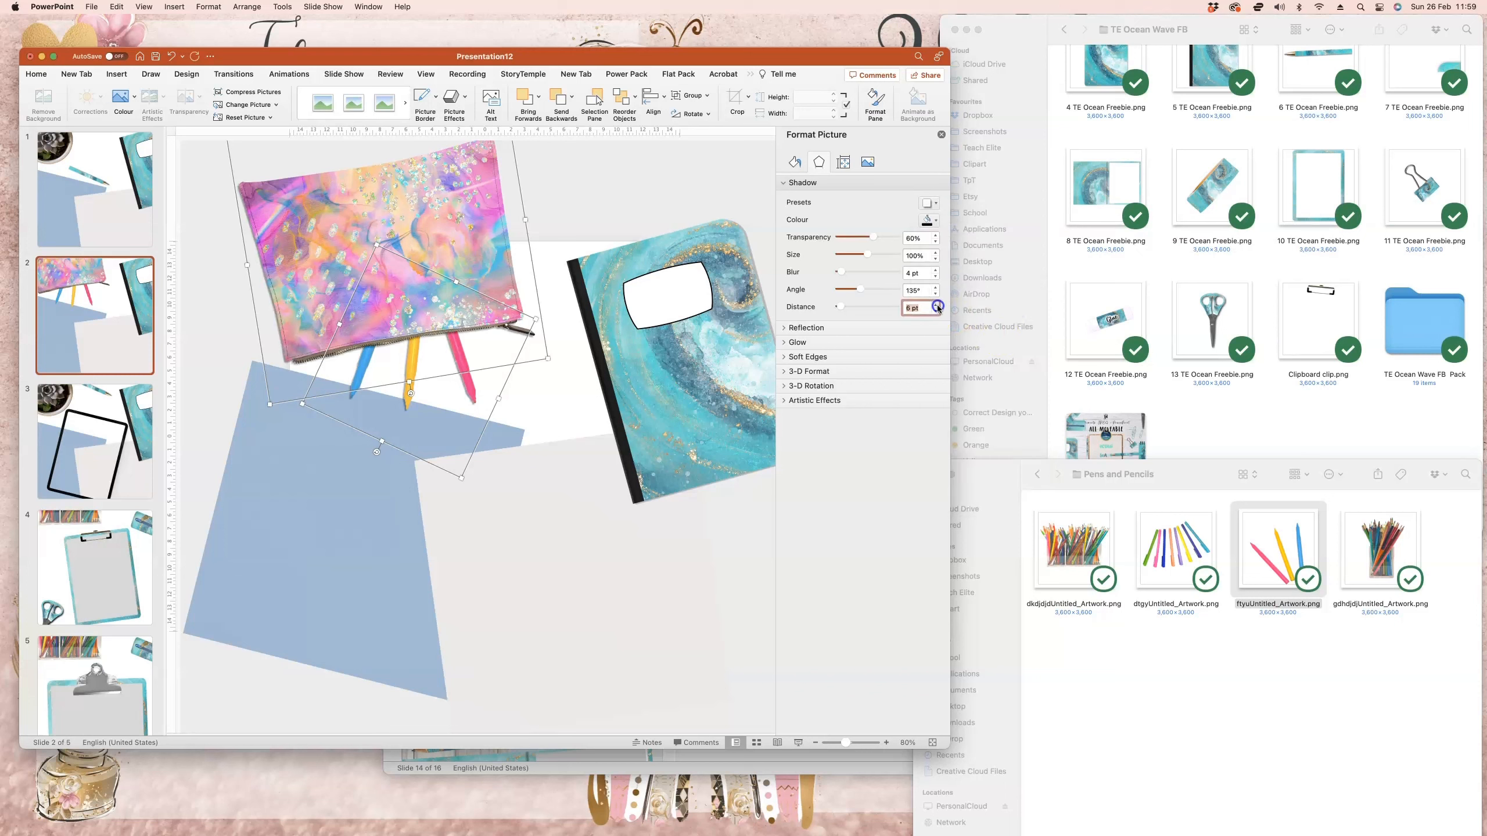
click(937, 305)
click(938, 305)
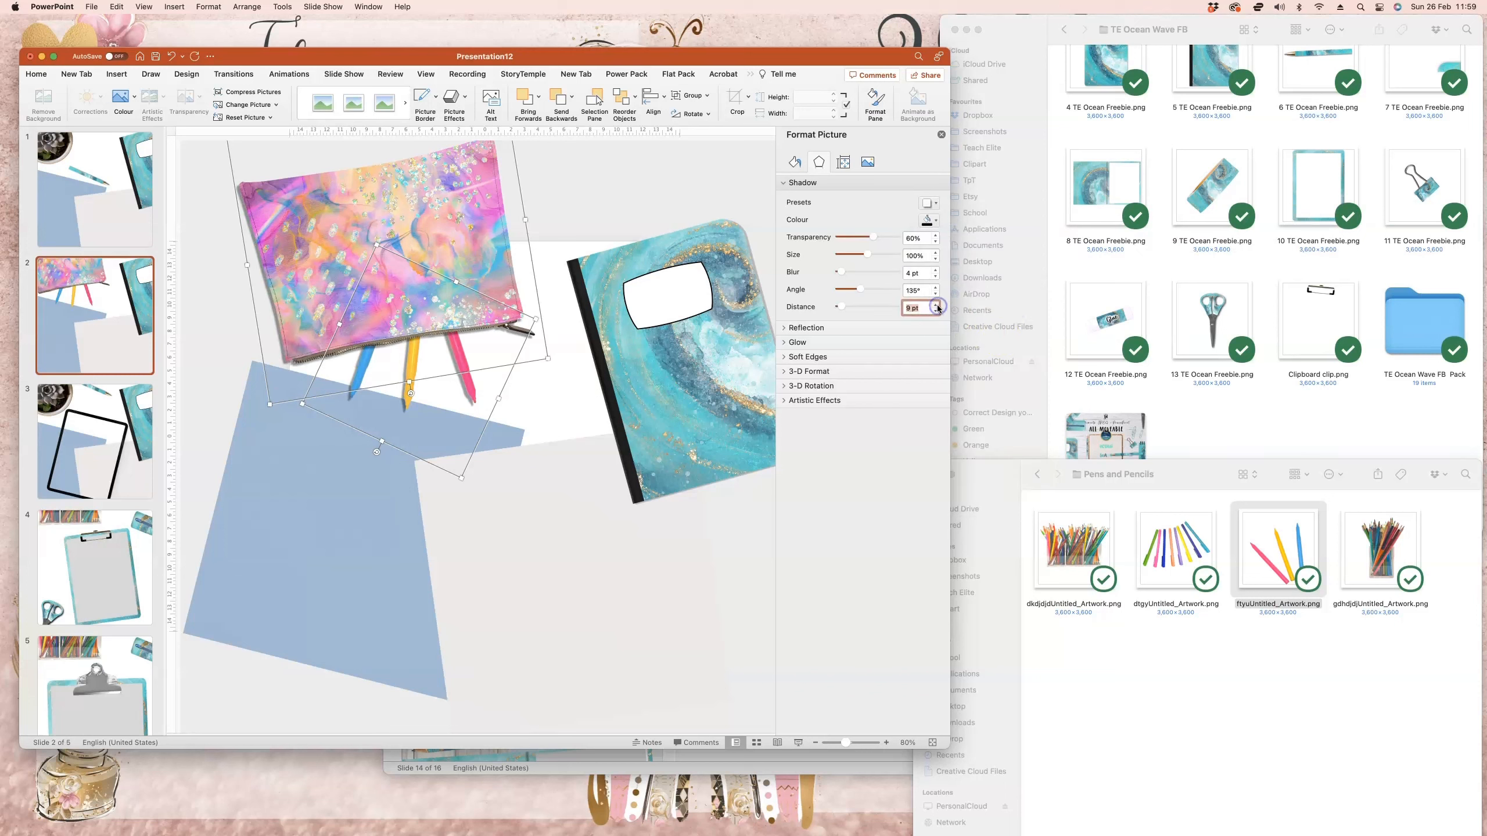
- Try an inner top shadow preset on the pale grey and blue squares
click(543, 560)
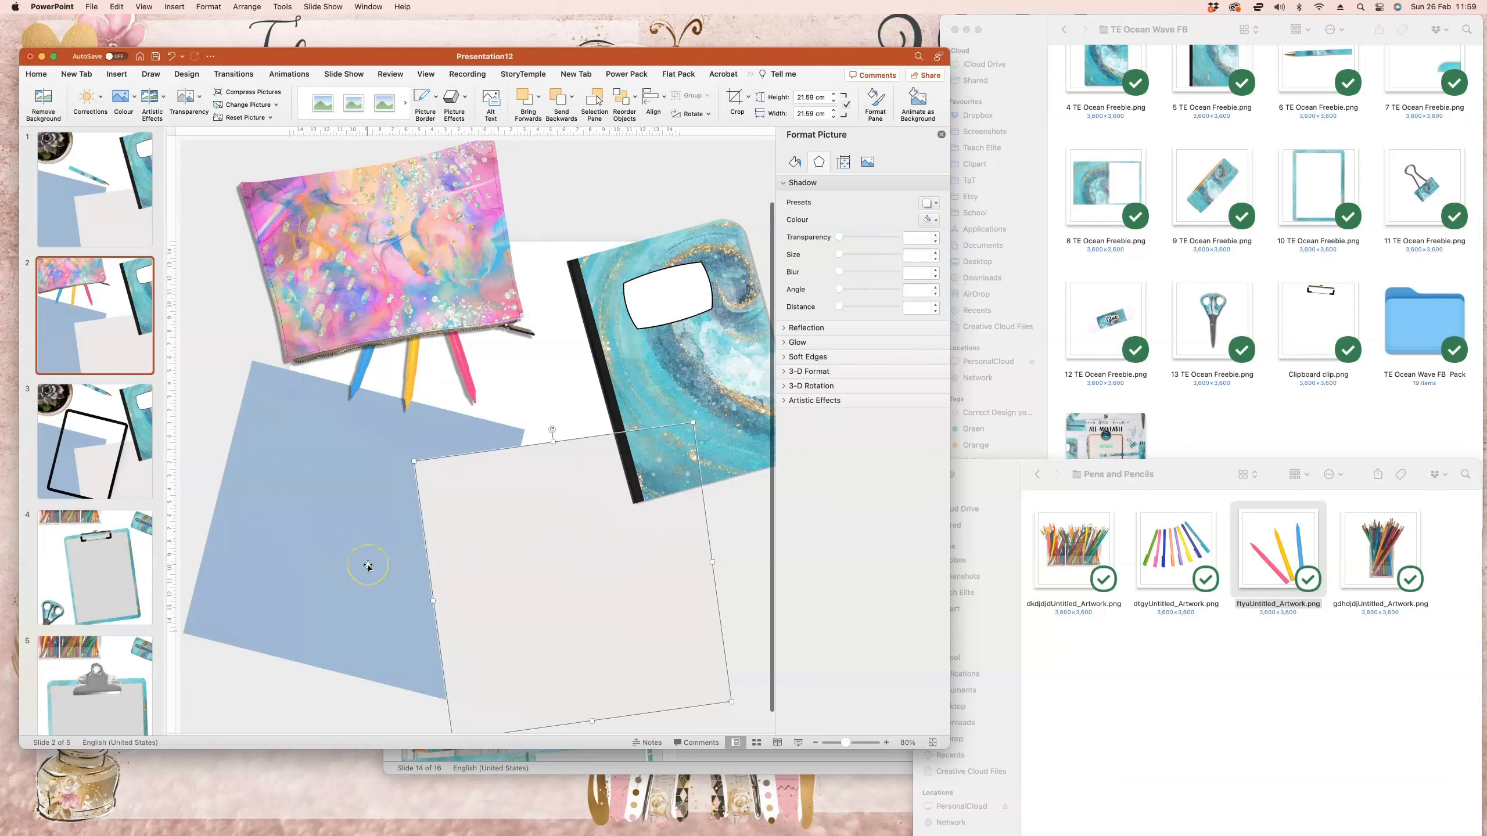
shift+click(306, 476)
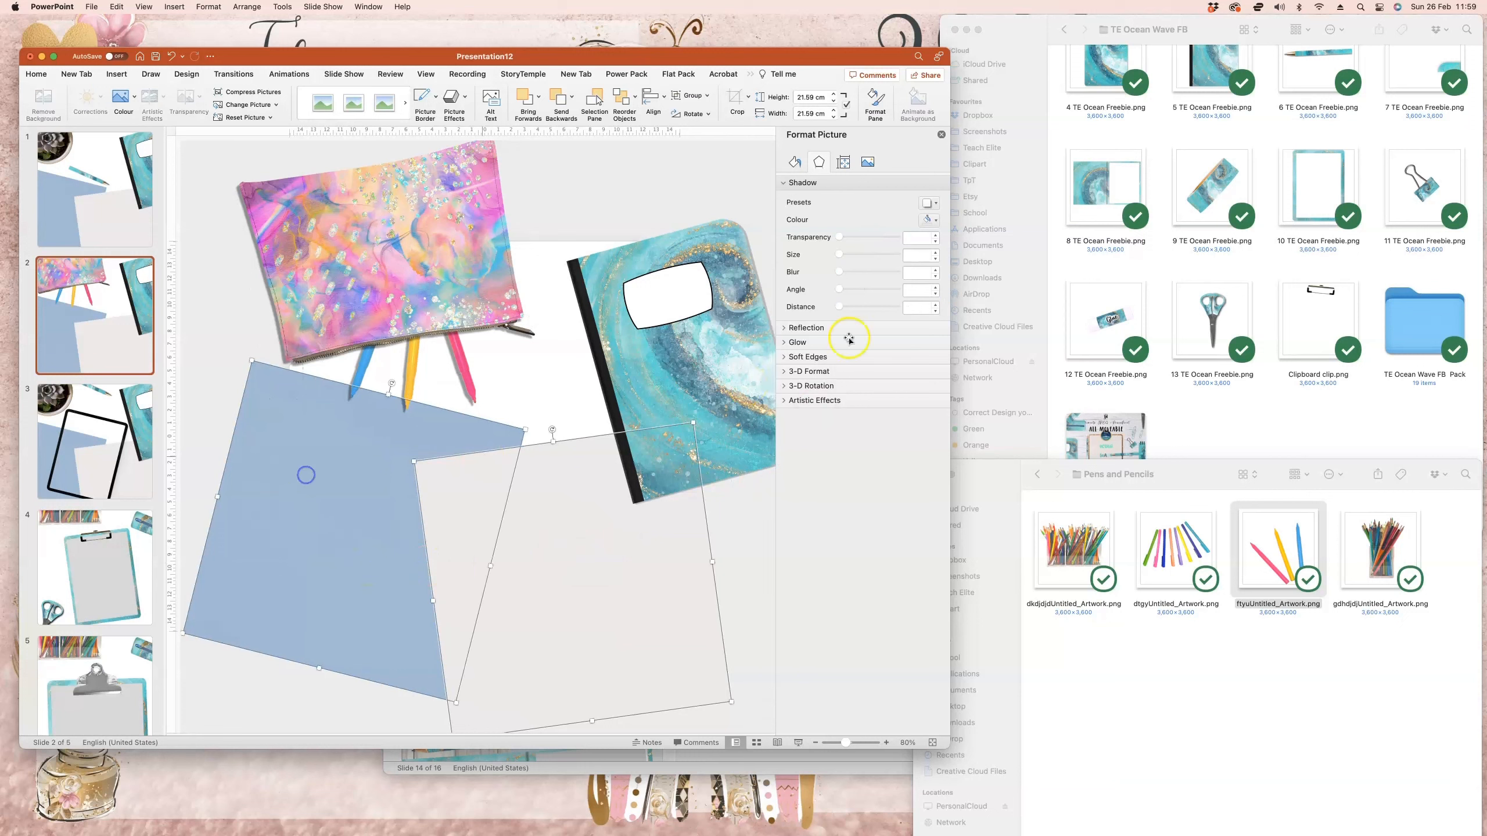
click(931, 203)
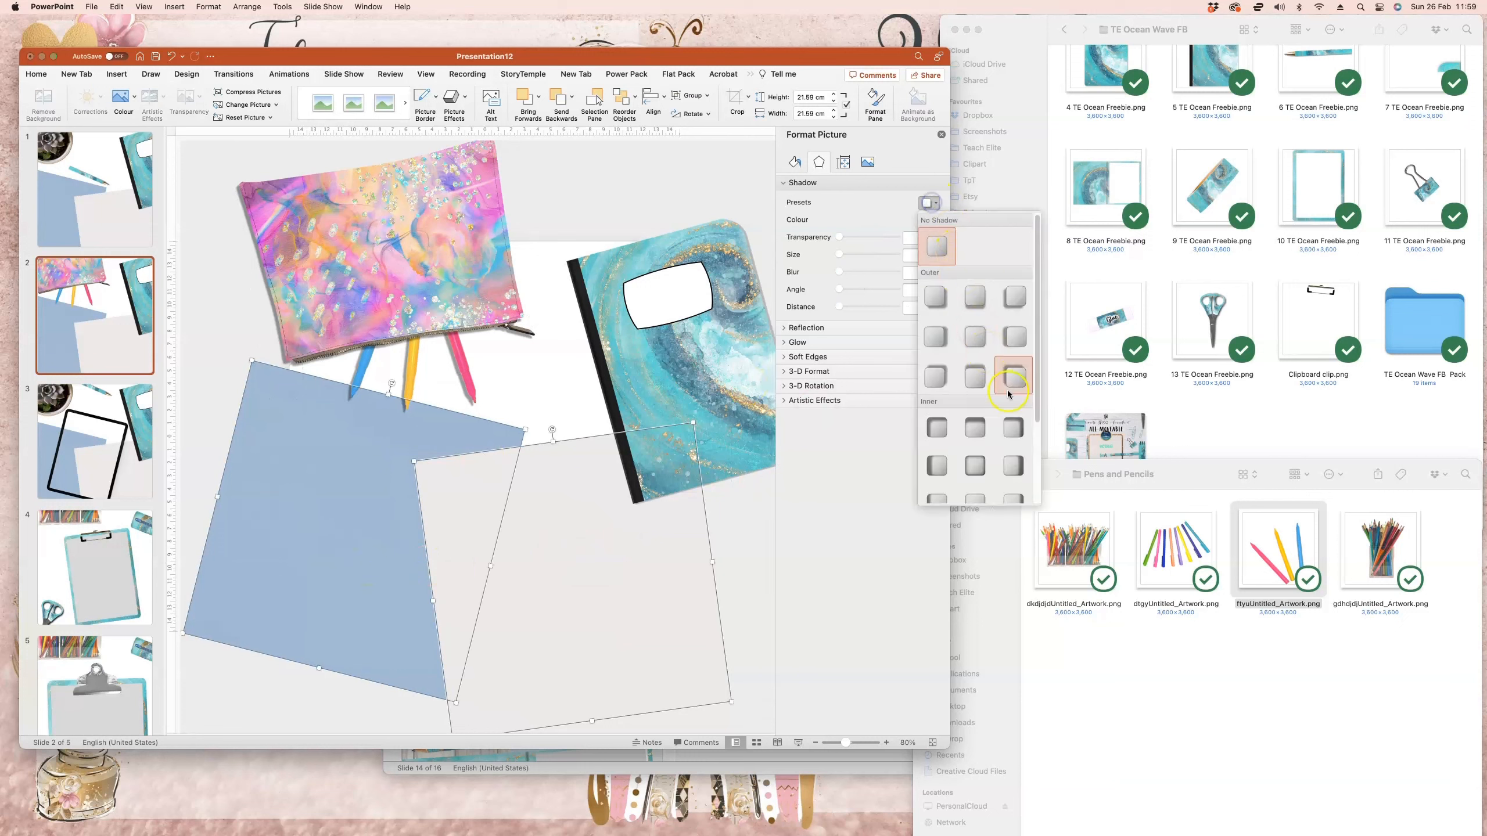
click(976, 430)
click(629, 208)
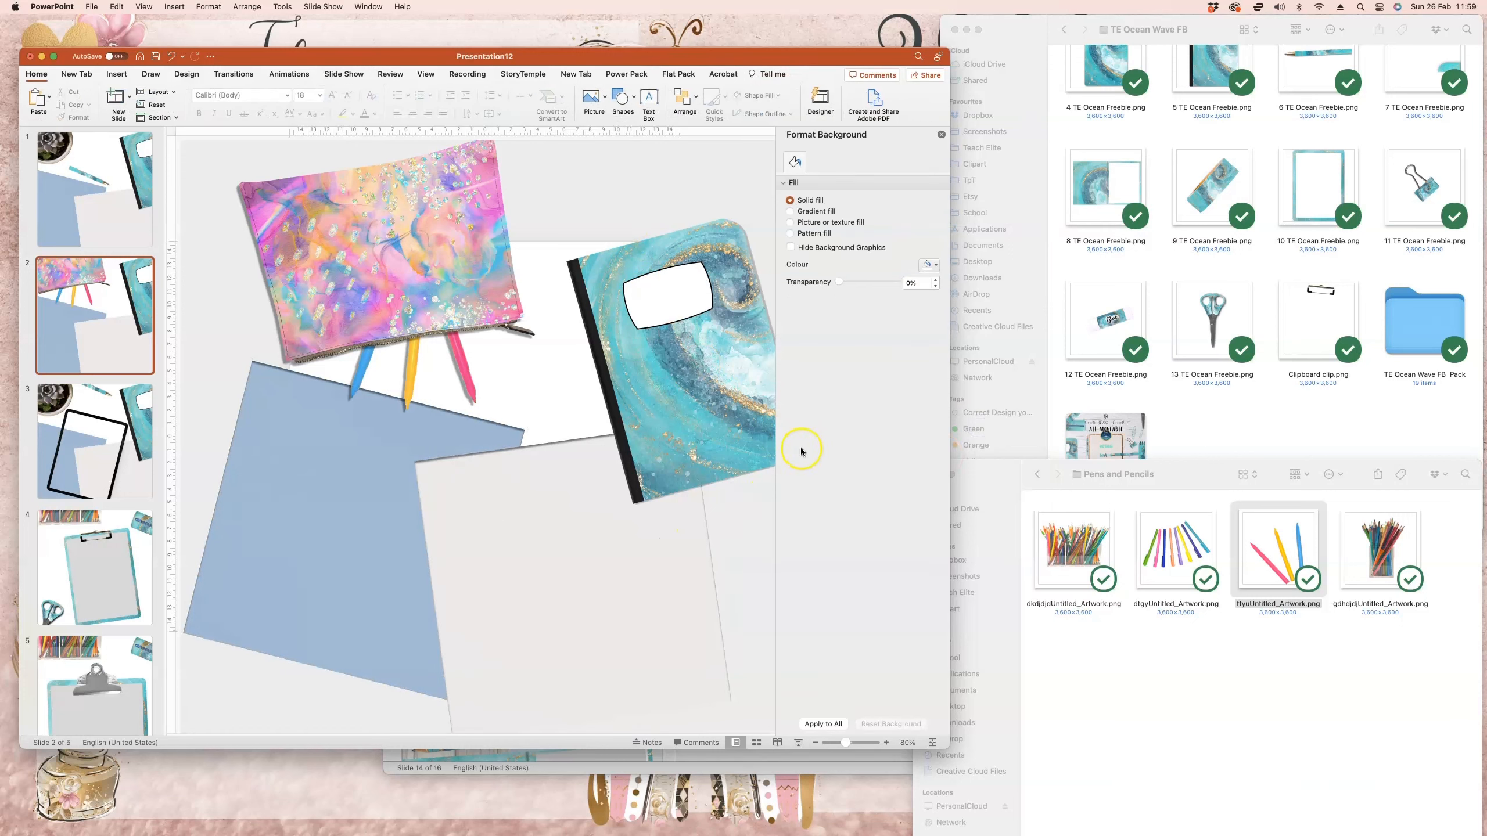
- Replace the inner shadow on the pale grey and blue squares with an outer shadow preset offset to the top
click(517, 490)
shift+click(337, 472)
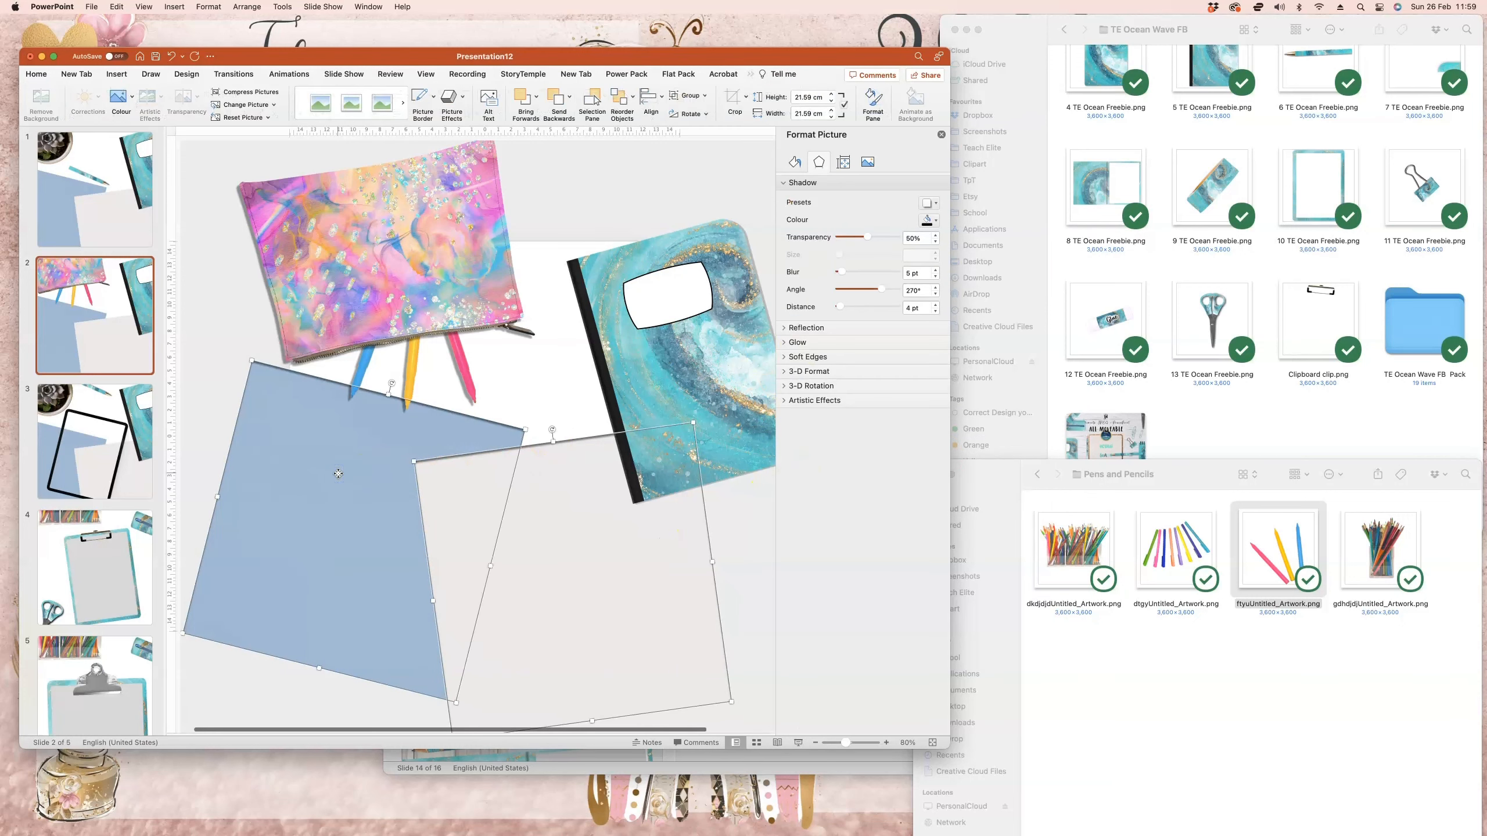
key(super+c)
click(930, 204)
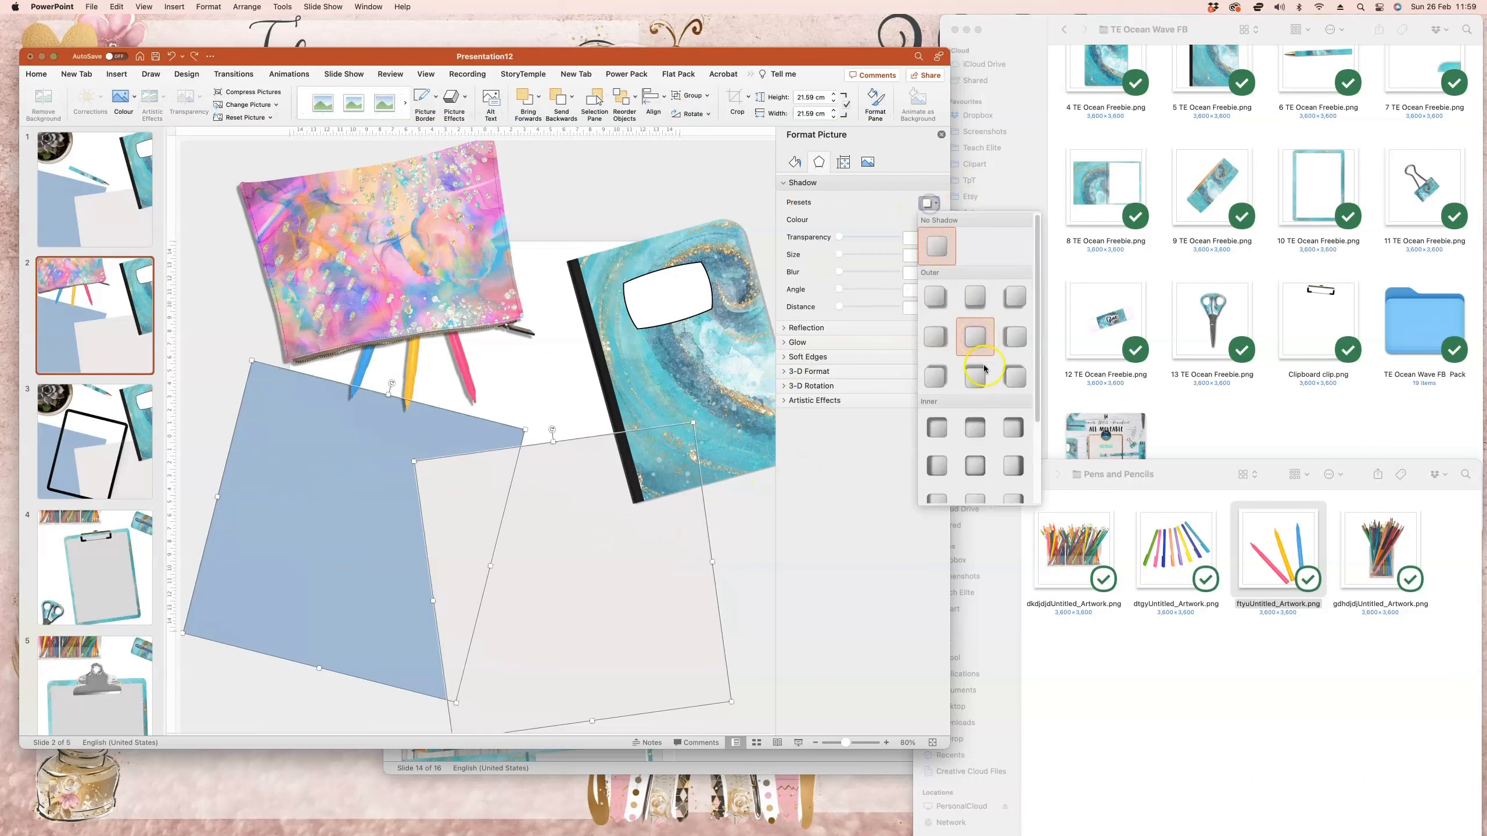
scroll(994, 370, down, 5)
scroll(994, 371, up, 3)
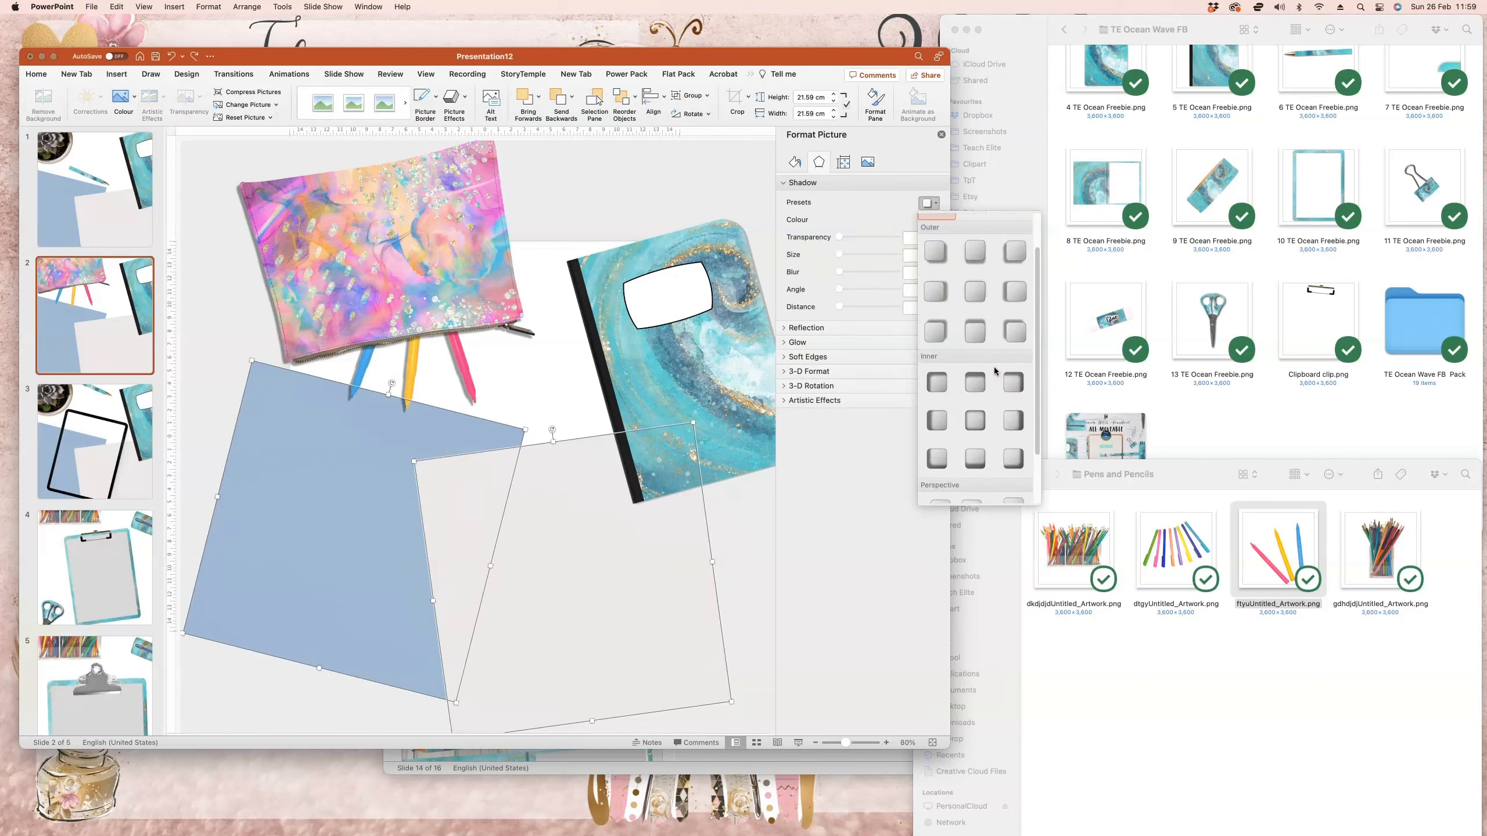
click(970, 346)
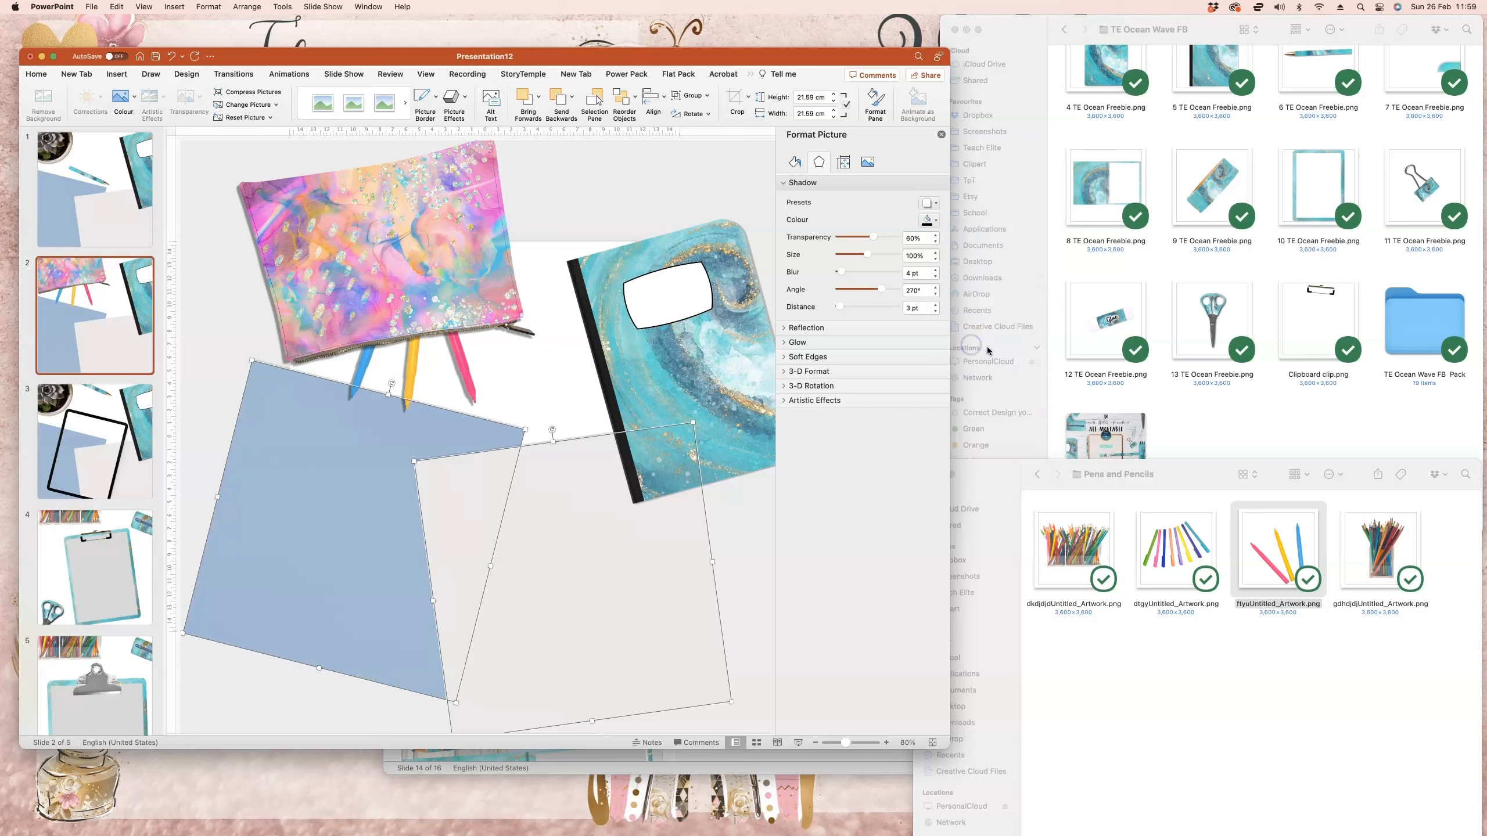
click(588, 181)
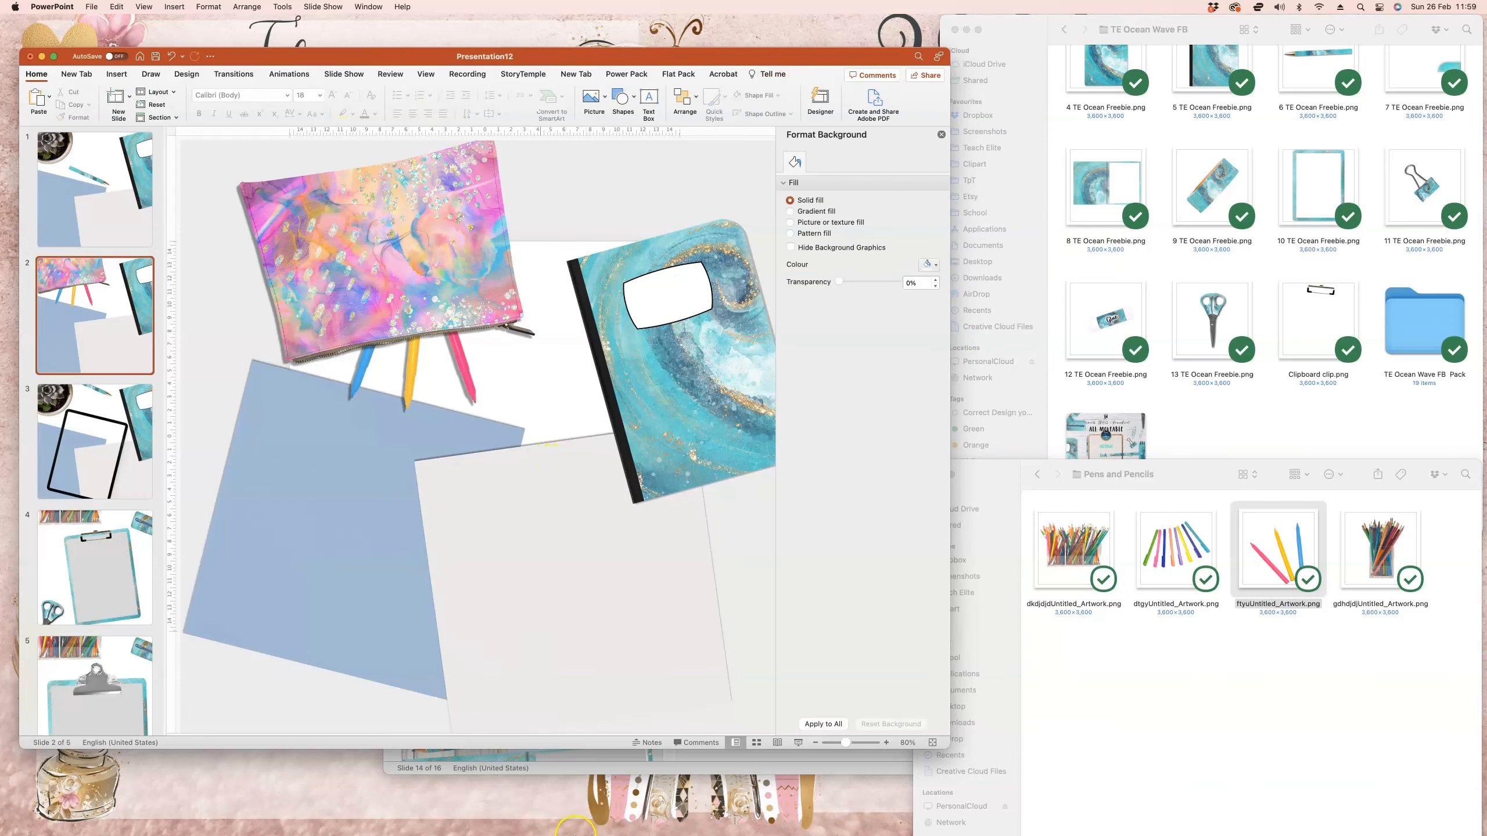
mouse_move(580, 832)
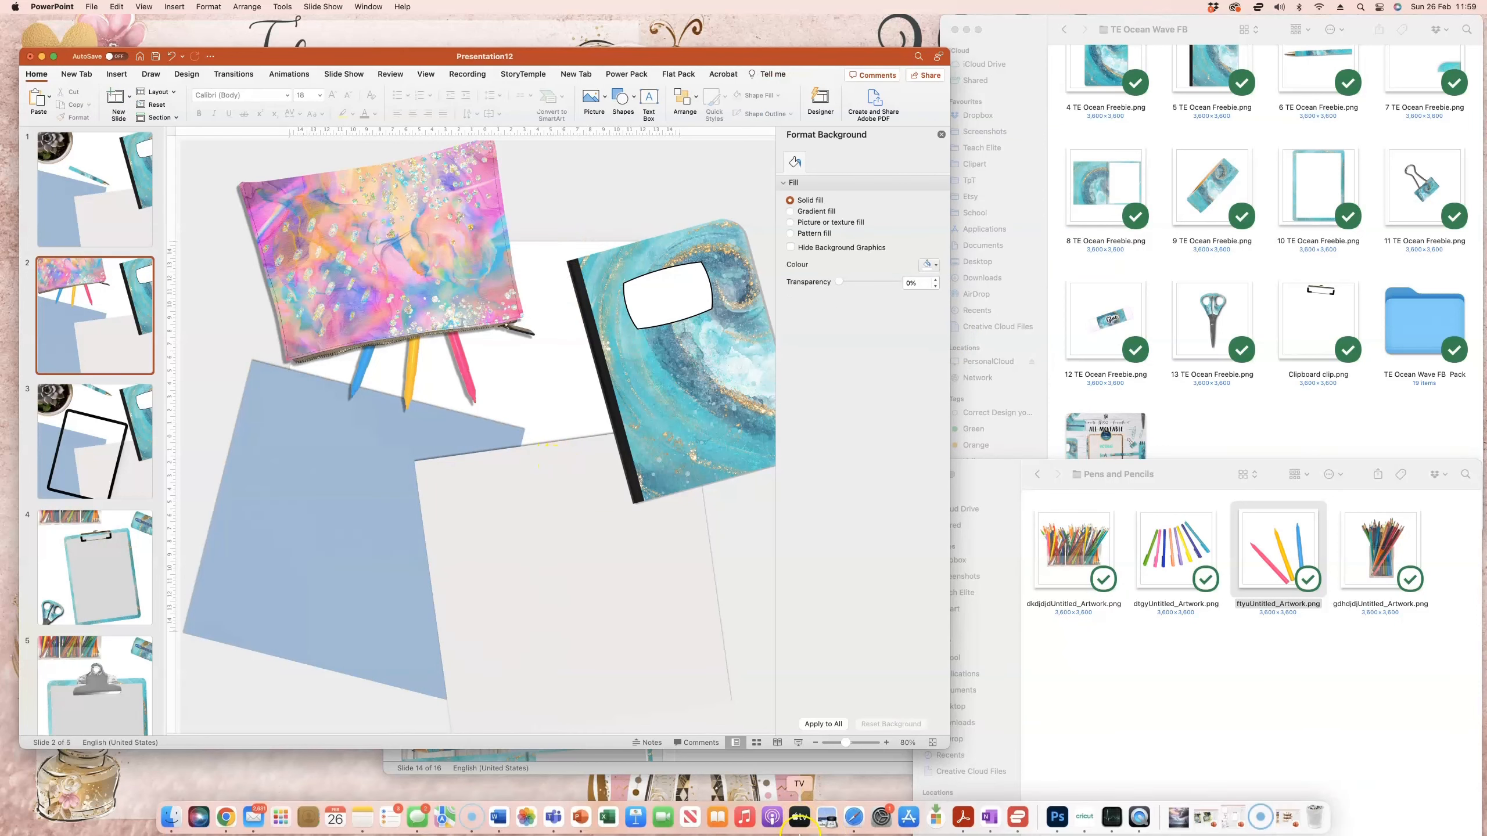
click(1265, 820)
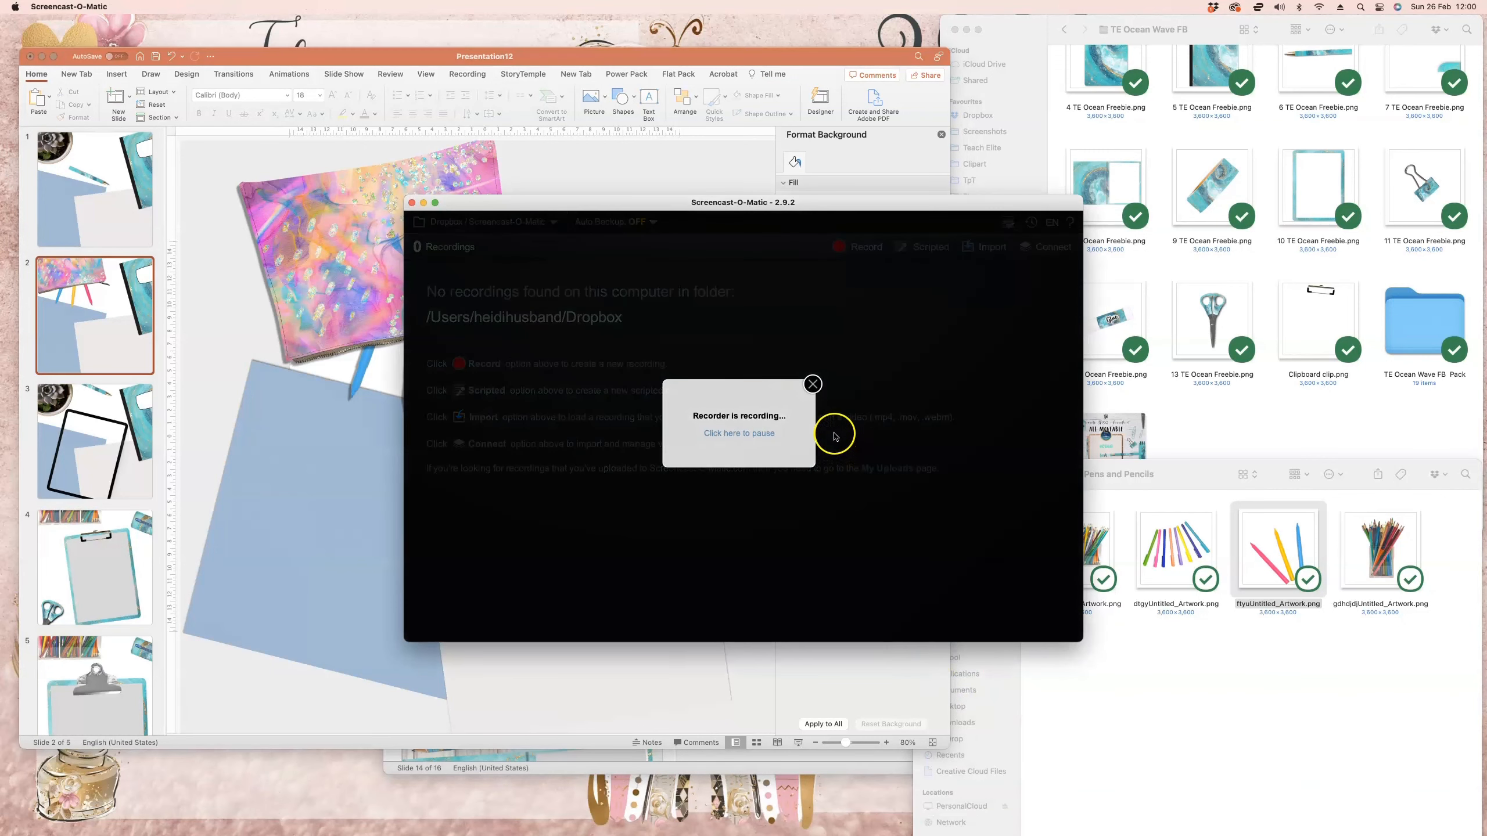